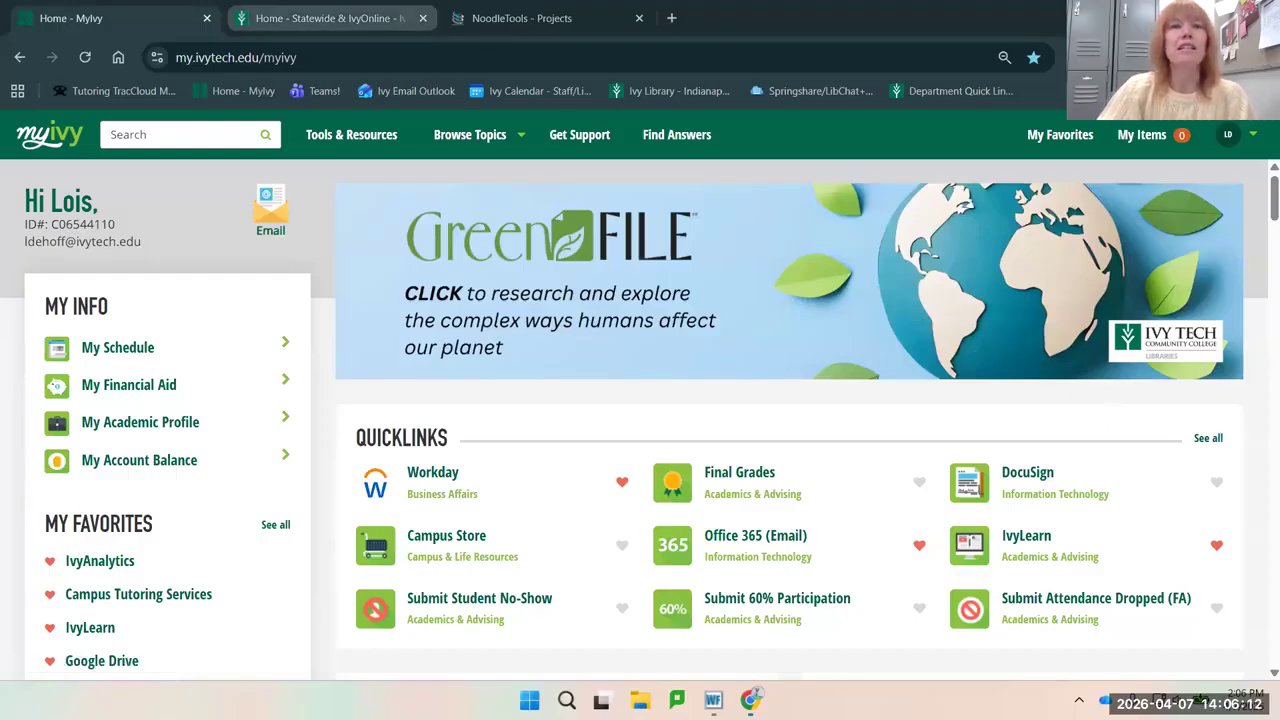
- View the resource and citation links on the Statewide & IvyOnline library home page
left_click(330, 18)
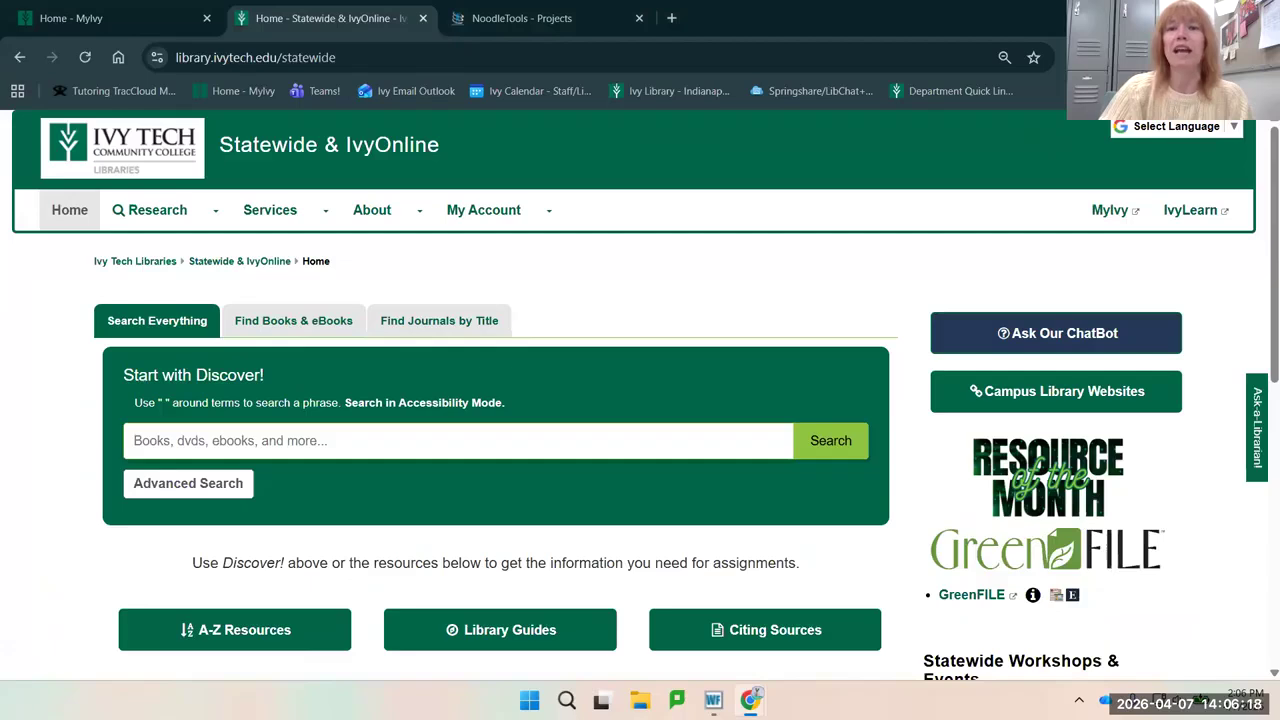
scroll(780, 300, "down", 3)
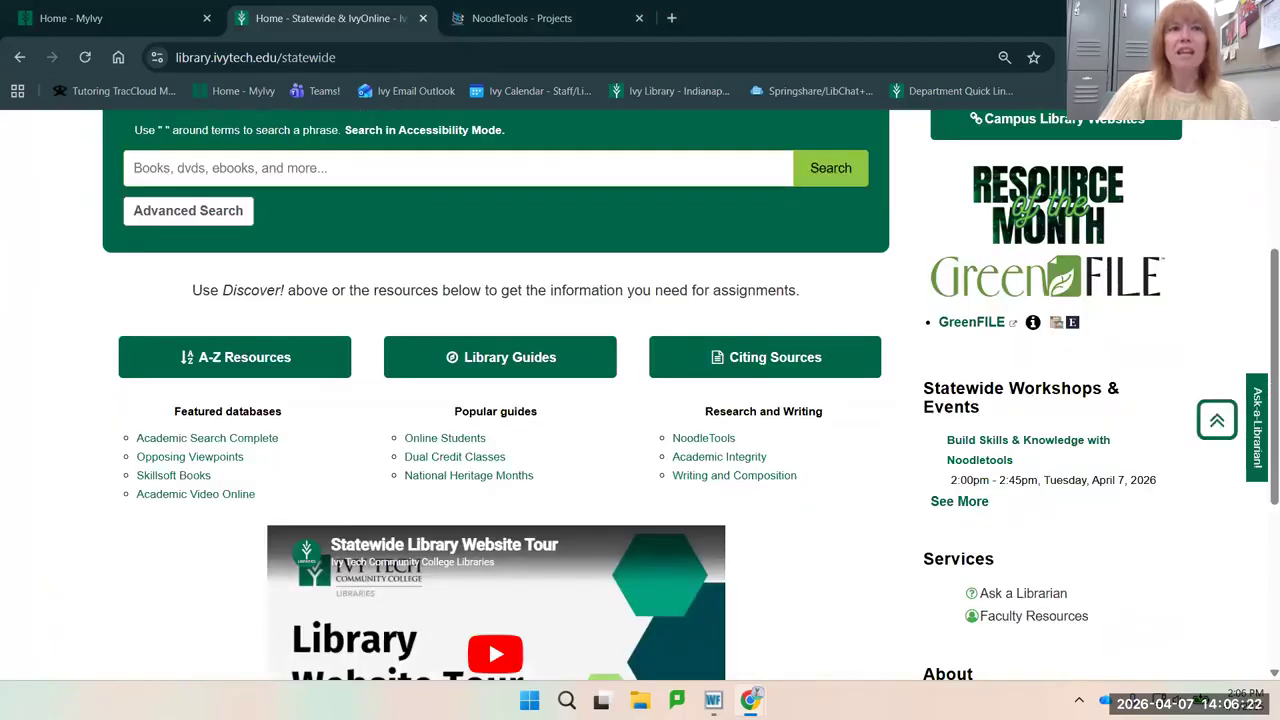
- Search MyIvy for "library" and open the campus Library tool from the suggestions
left_click(90, 18)
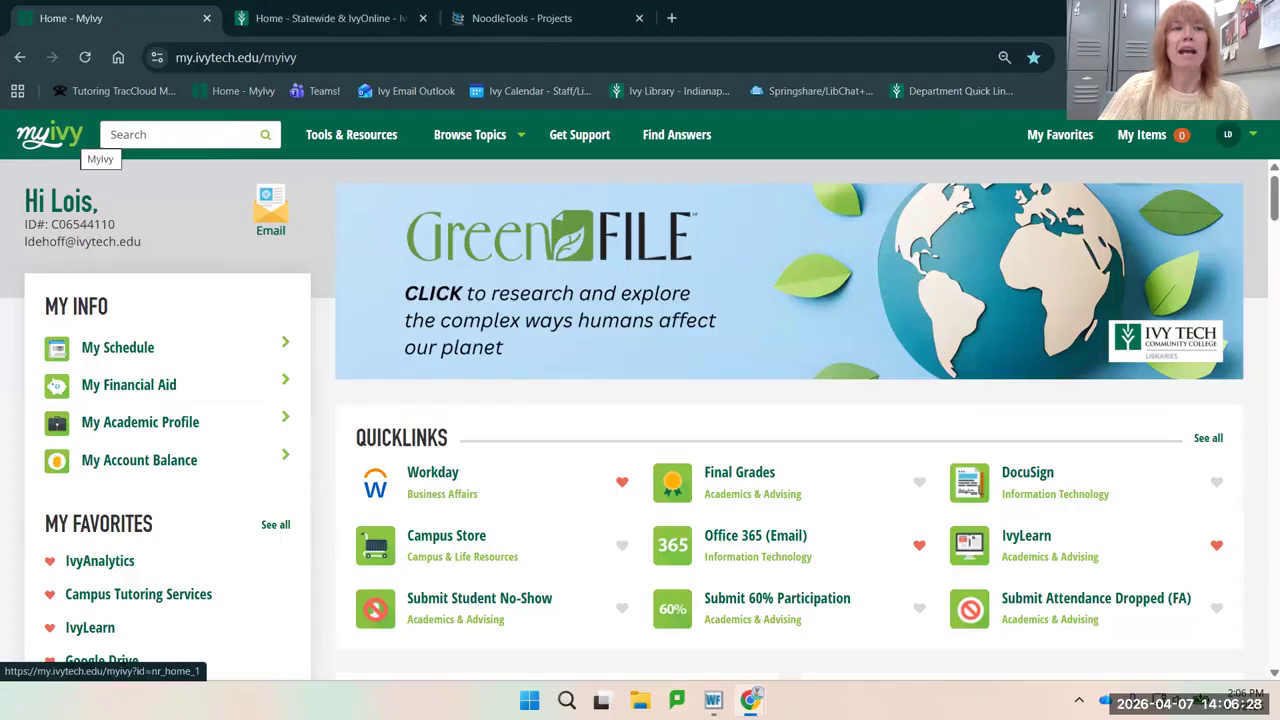
left_click(176, 135)
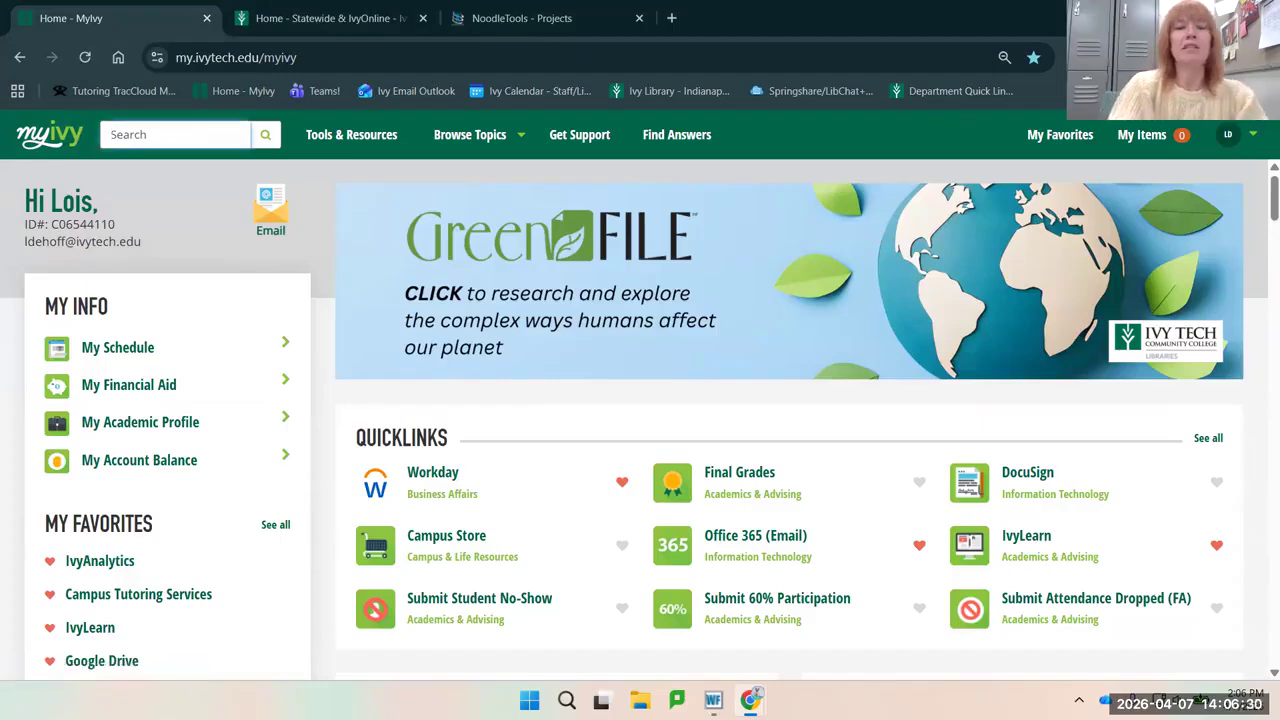
type("library")
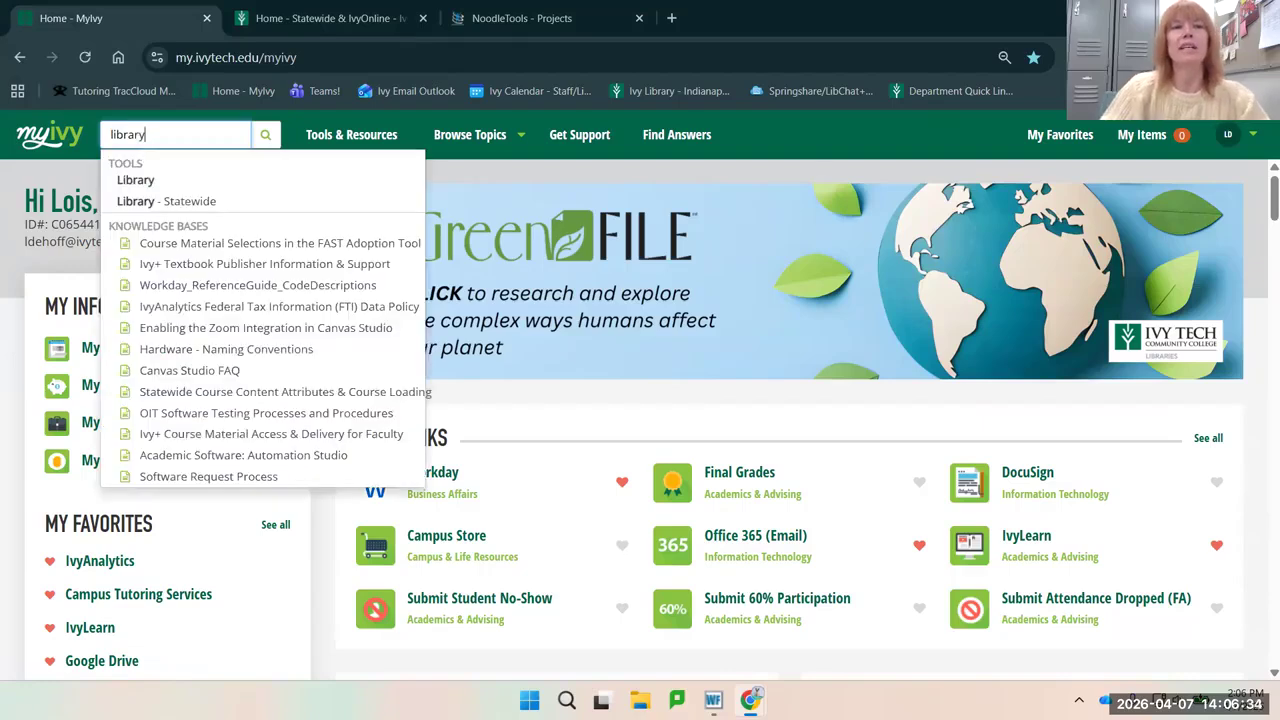
left_click(180, 190)
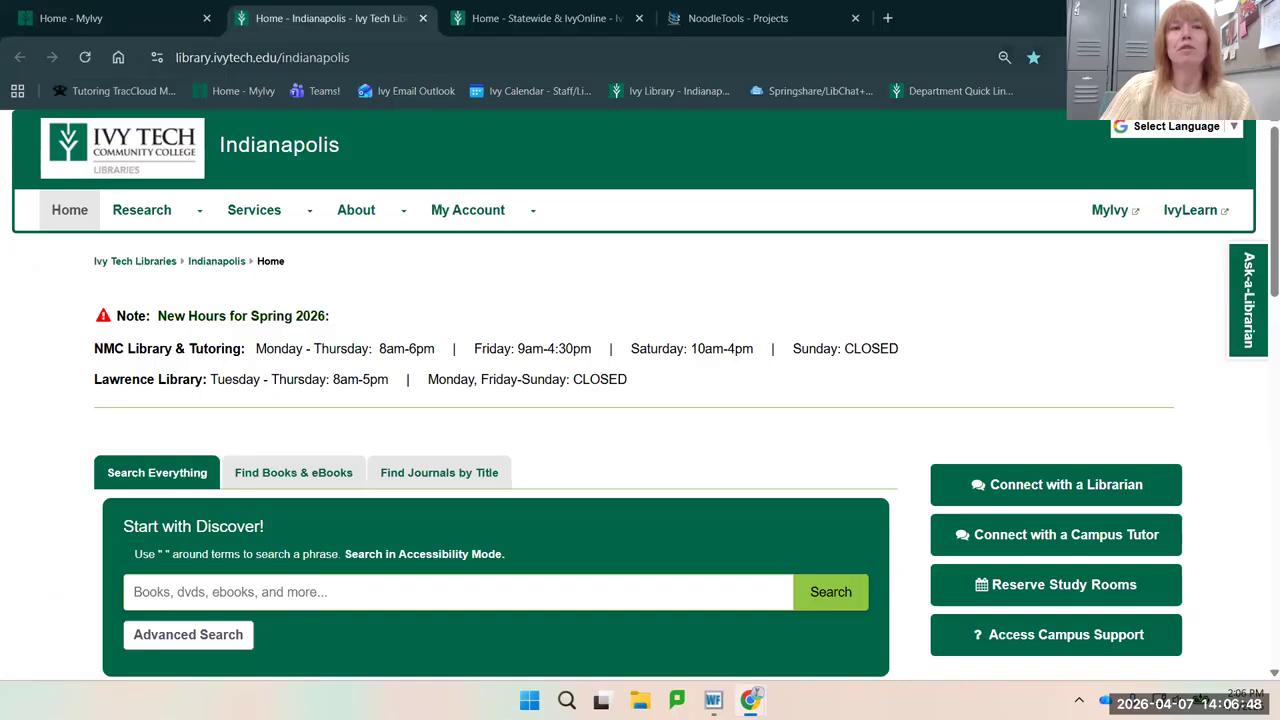
- Open the "Library - Statewide" tool from the MyIvy search and close the duplicate Statewide & IvyOnline page
left_click(71, 18)
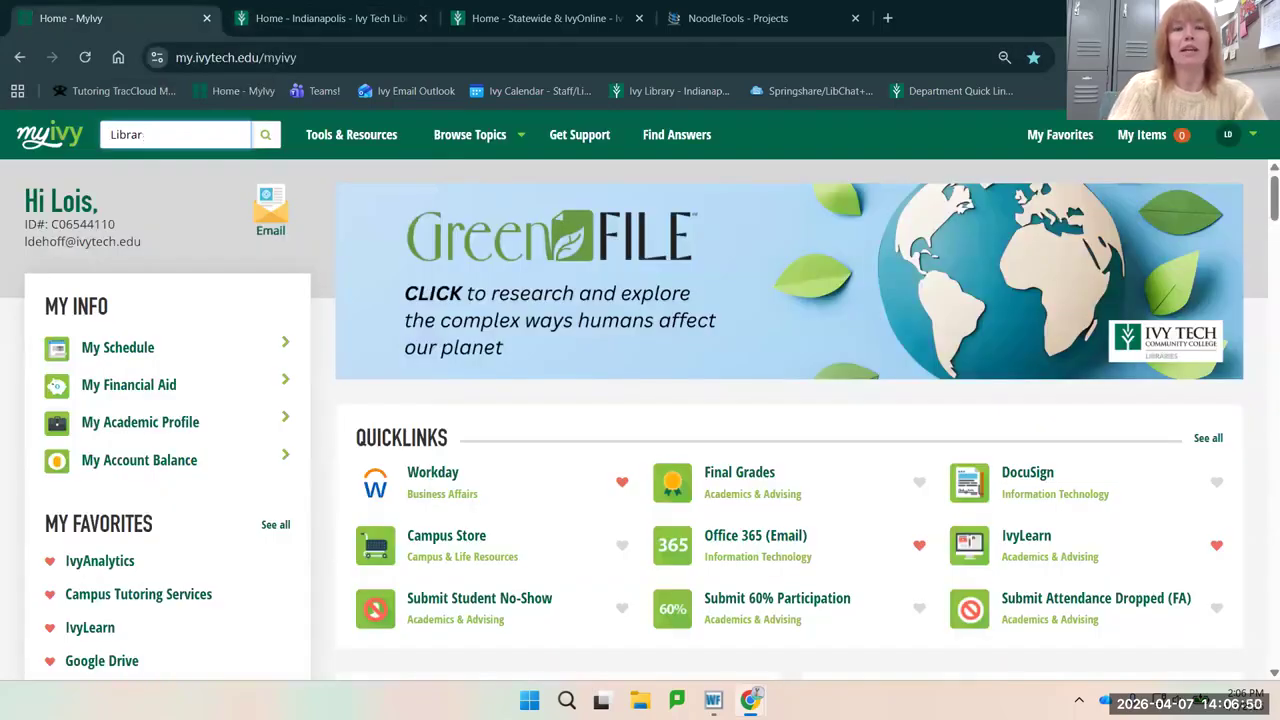
left_click(185, 135)
left_click(199, 203)
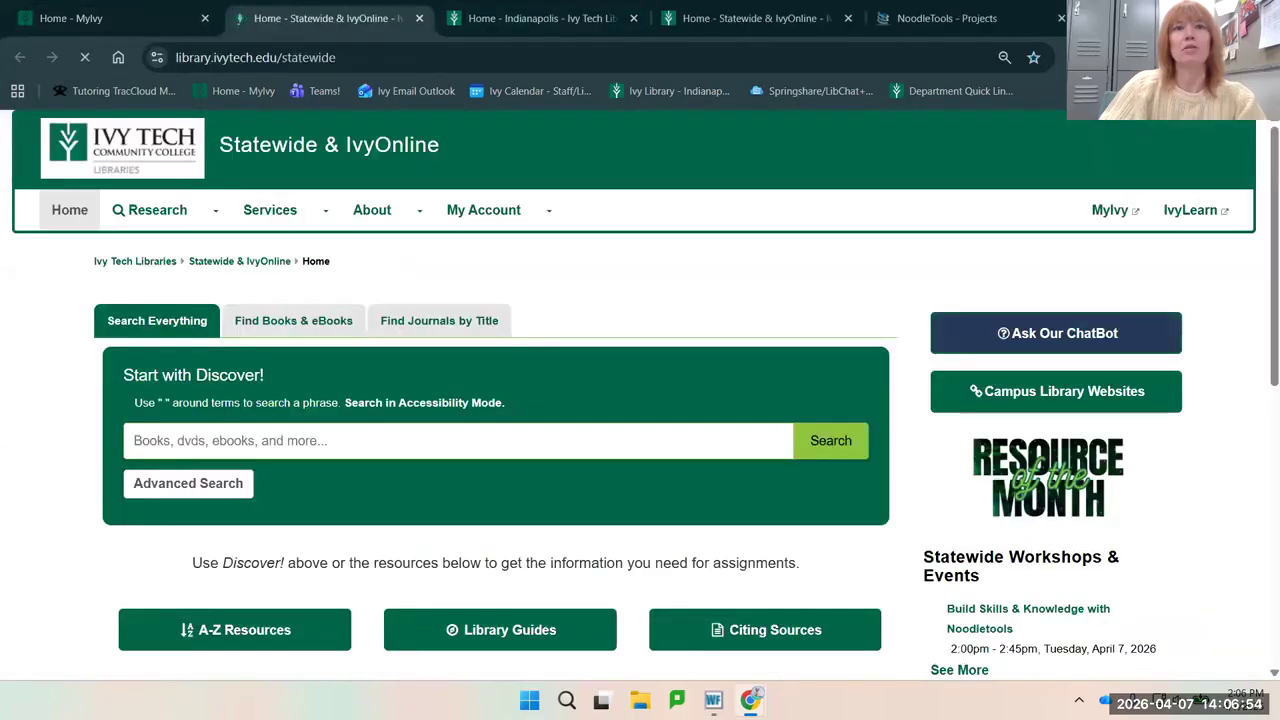
left_click(847, 18)
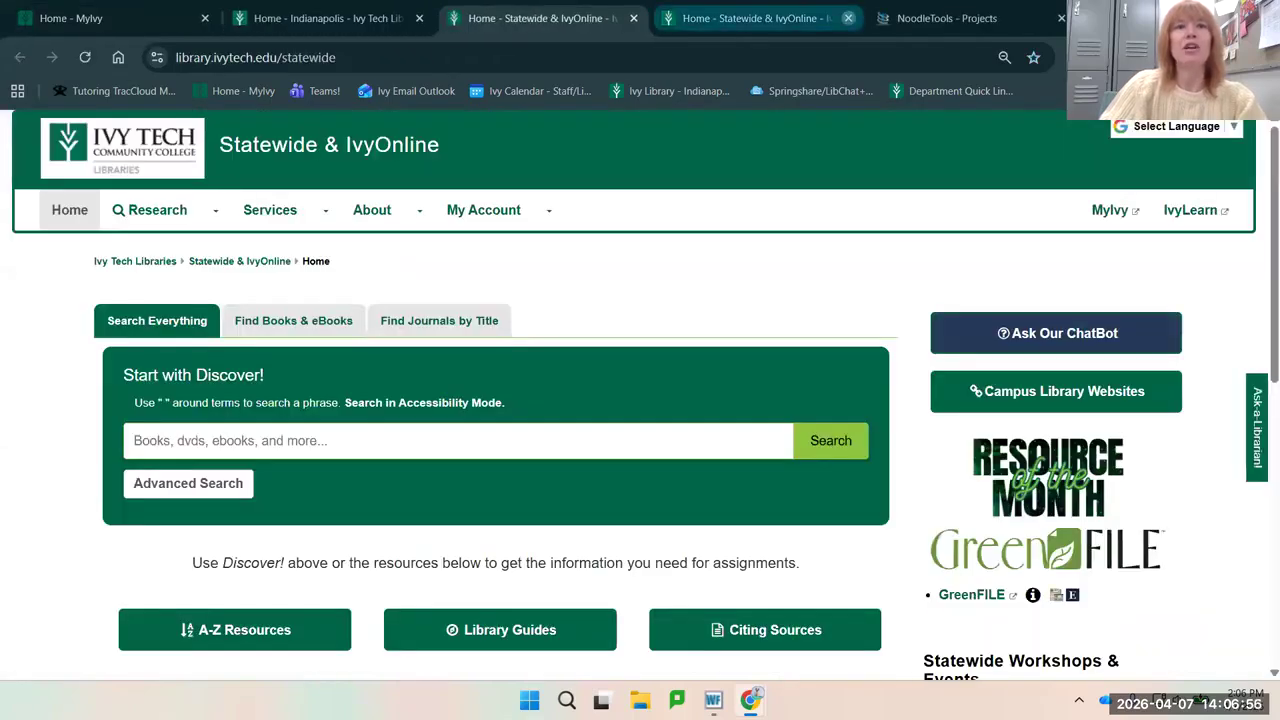
- Compare the home pages of the Indianapolis library and the Statewide & IvyOnline library
left_click(330, 18)
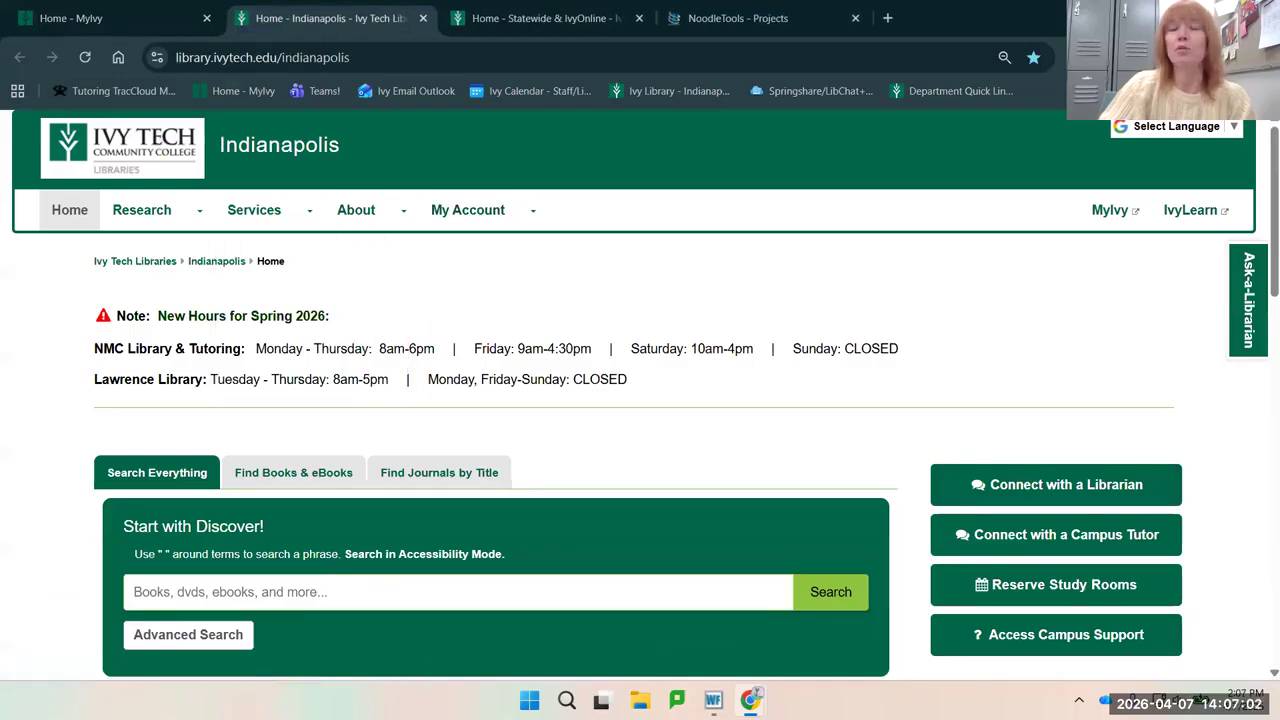
left_click(545, 18)
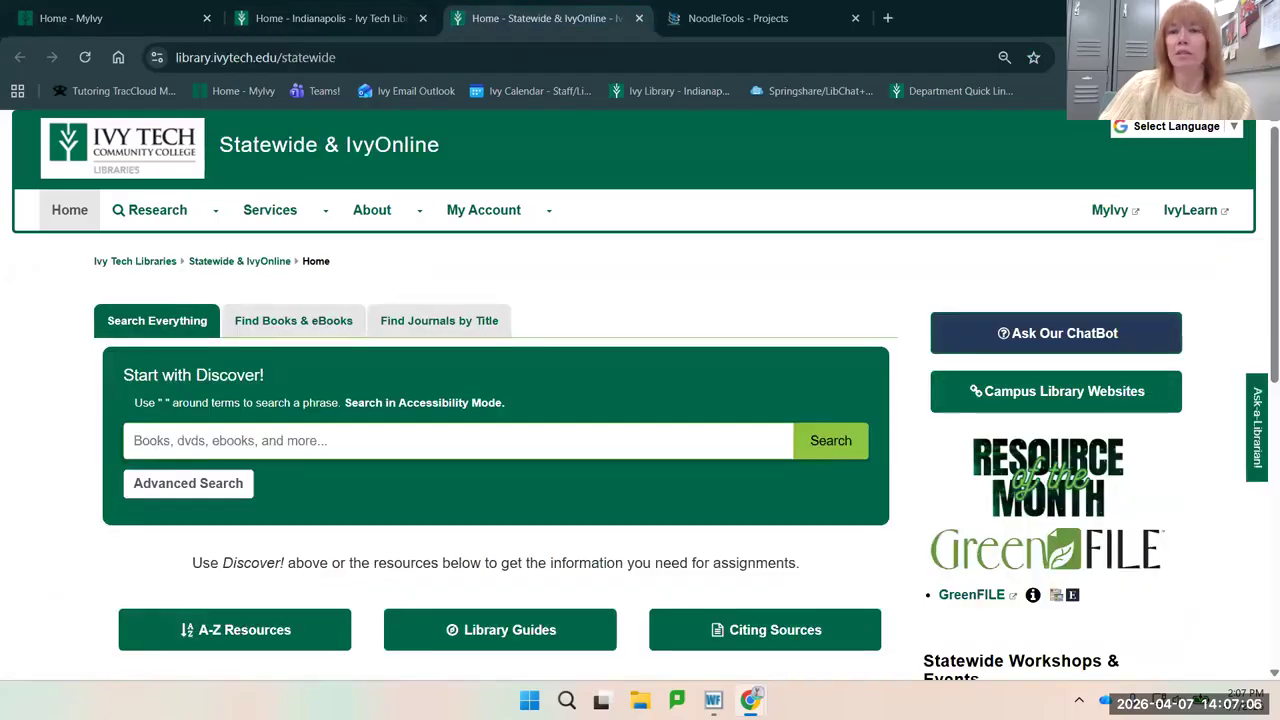
scroll(640, 400, "down", 3)
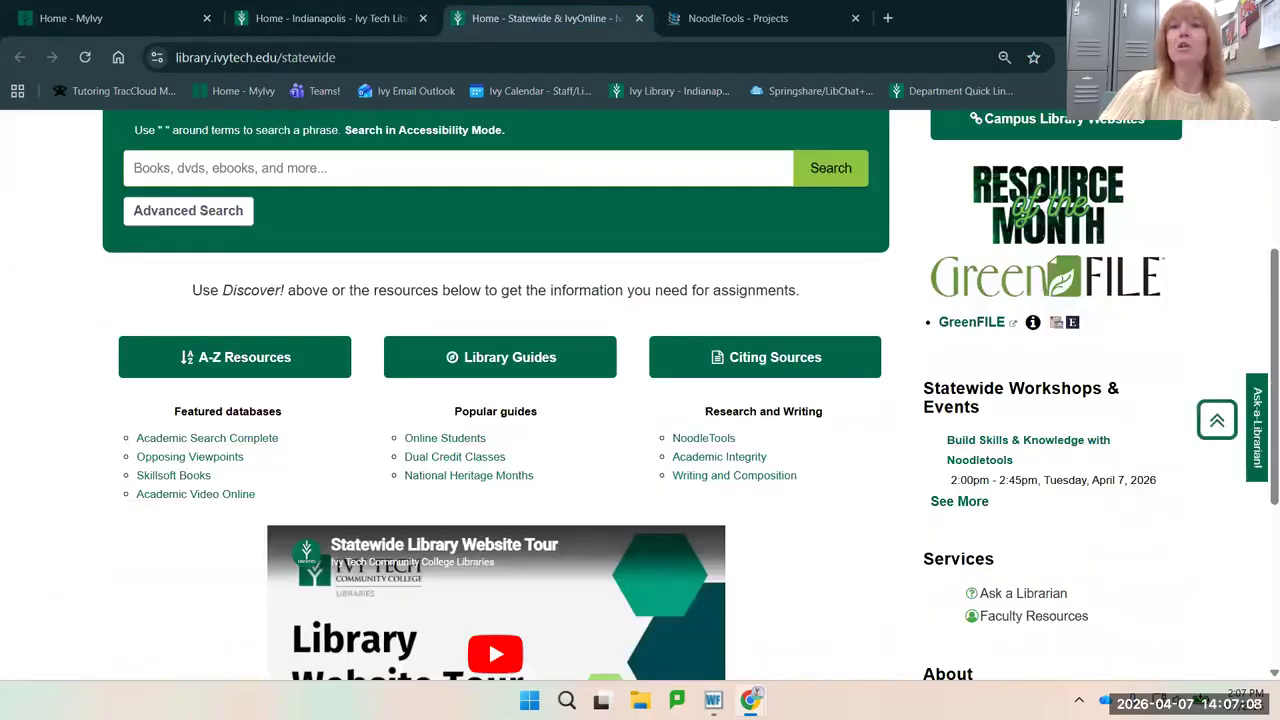
scroll(640, 400, "up", 3)
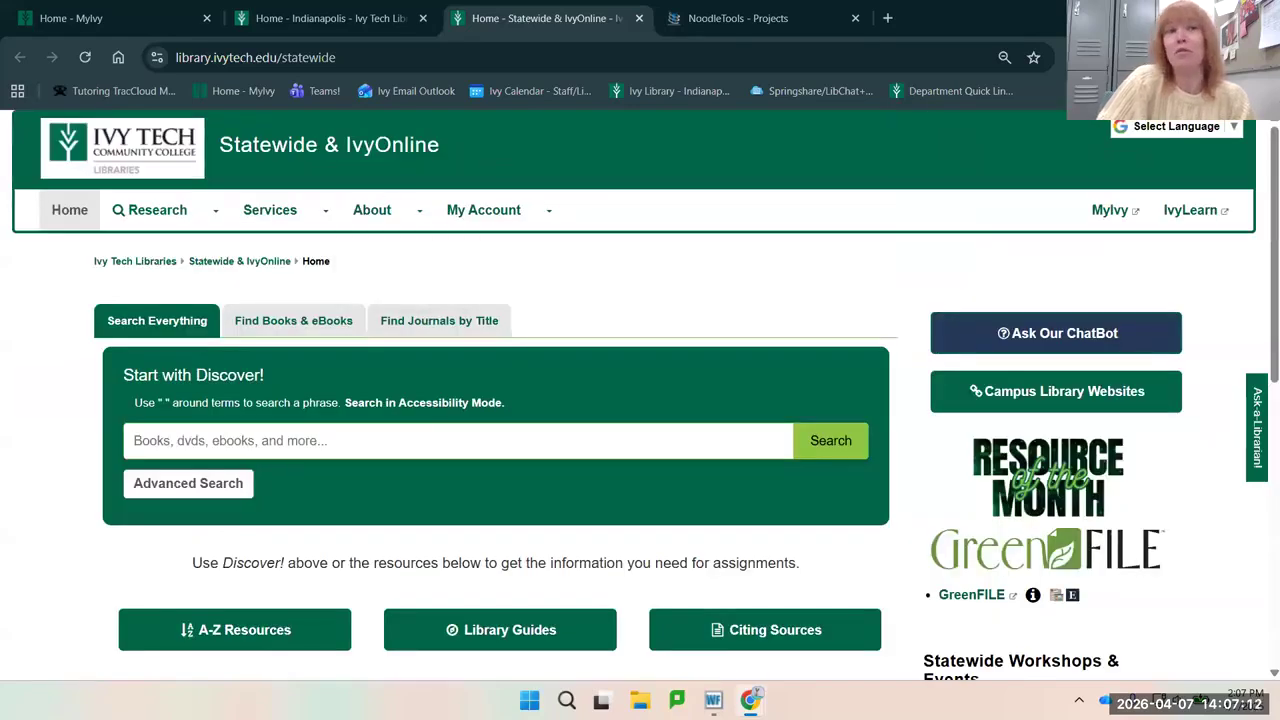
left_click(325, 18)
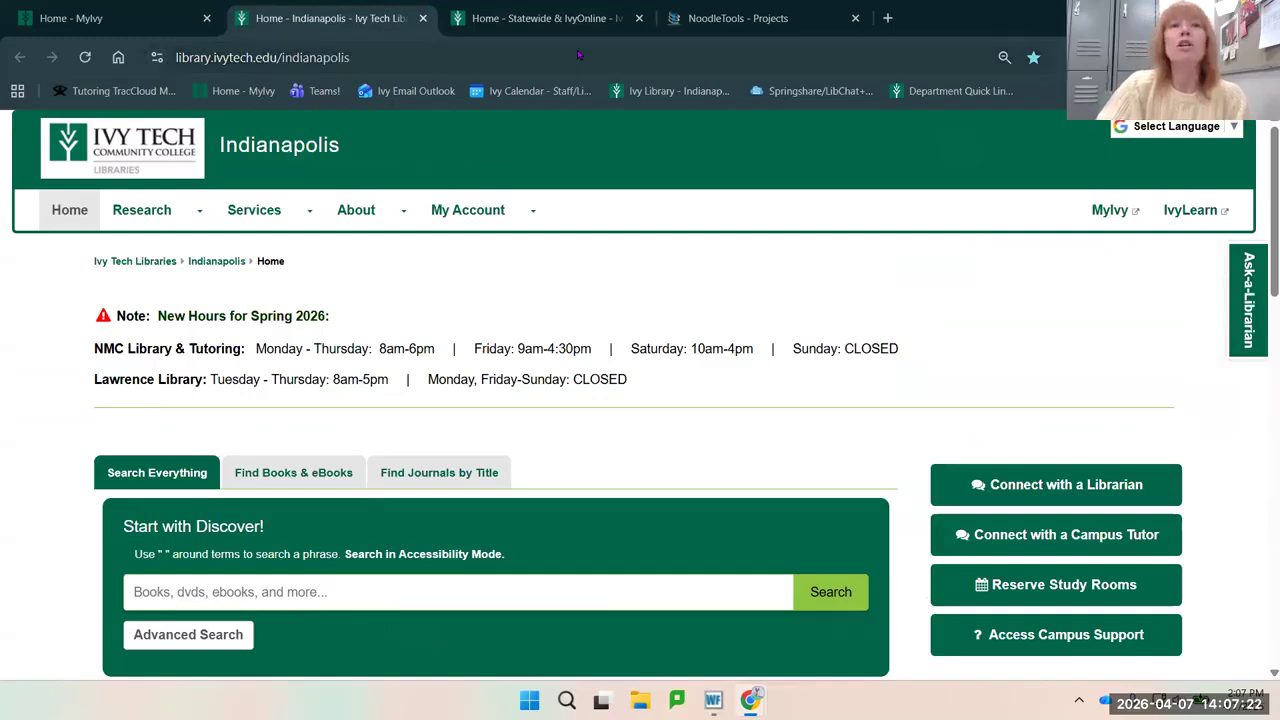
key("ctrl+Tab")
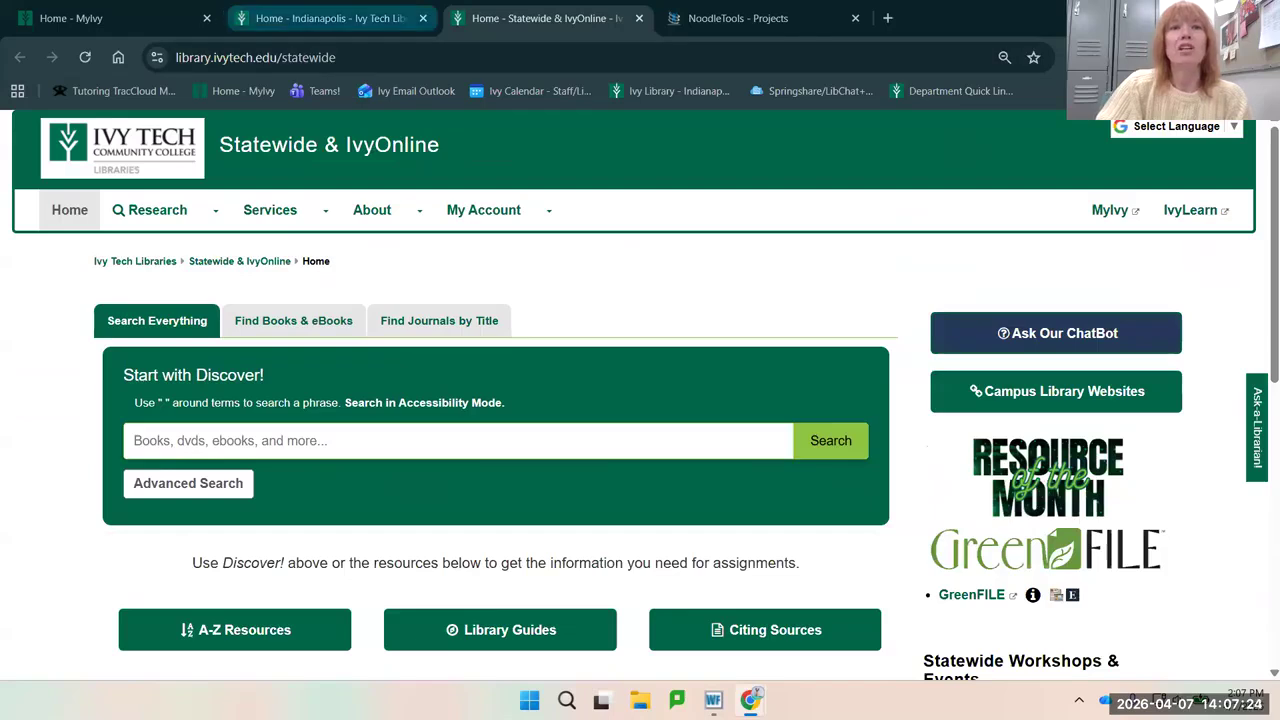
- Locate the NoodleTools link in the research and writing section of both the Indianapolis and Statewide library home pages
left_click(330, 18)
scroll(765, 250, "down", 5)
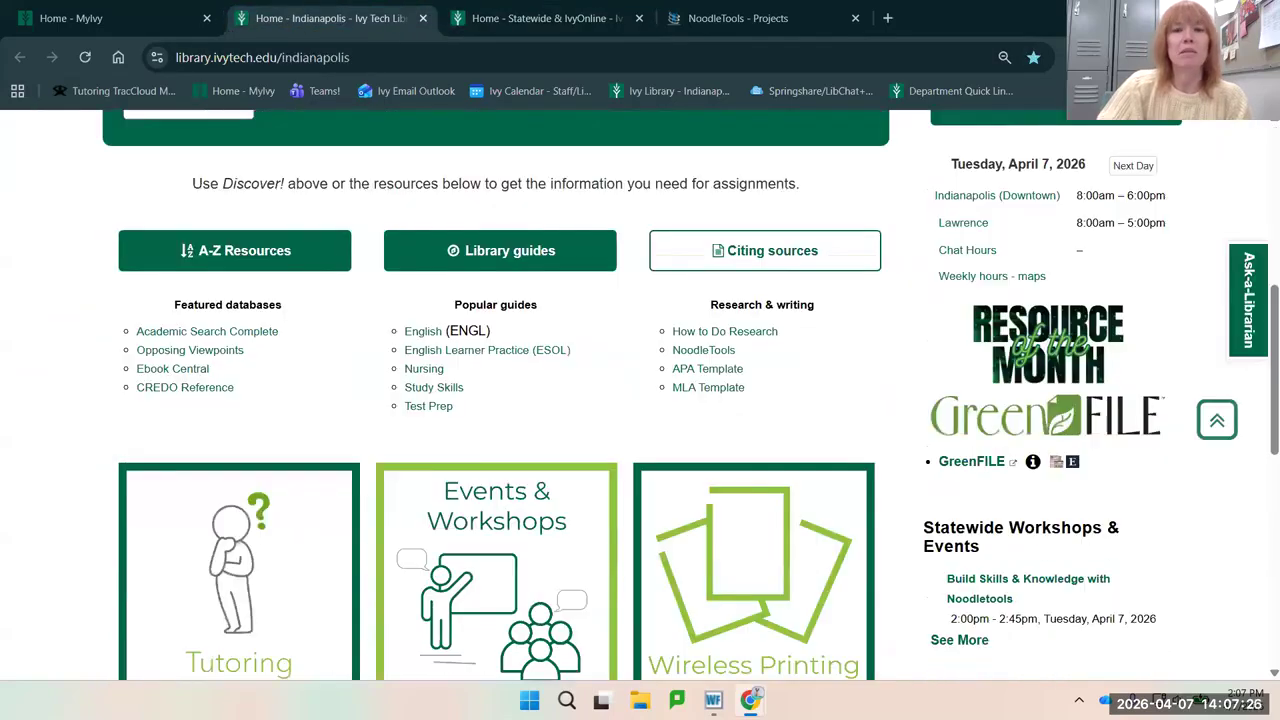
scroll(863, 304, "down", 1)
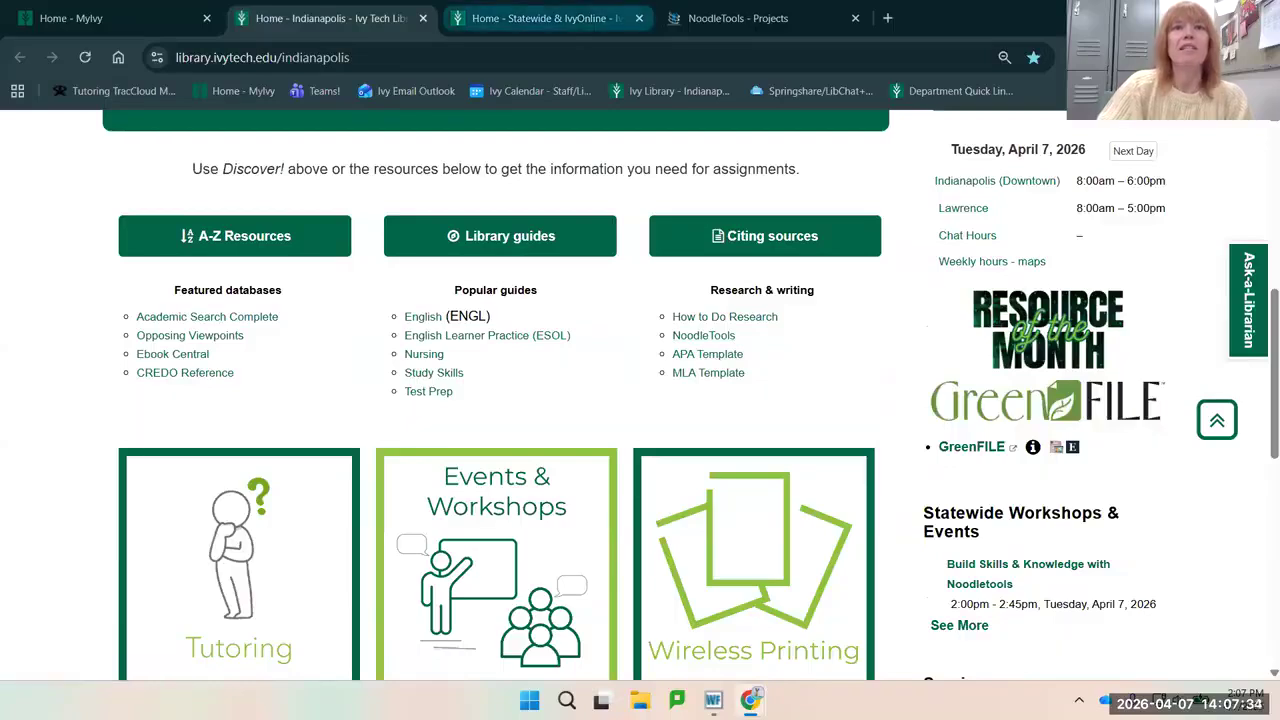
left_click(545, 18)
scroll(749, 327, "down", 2)
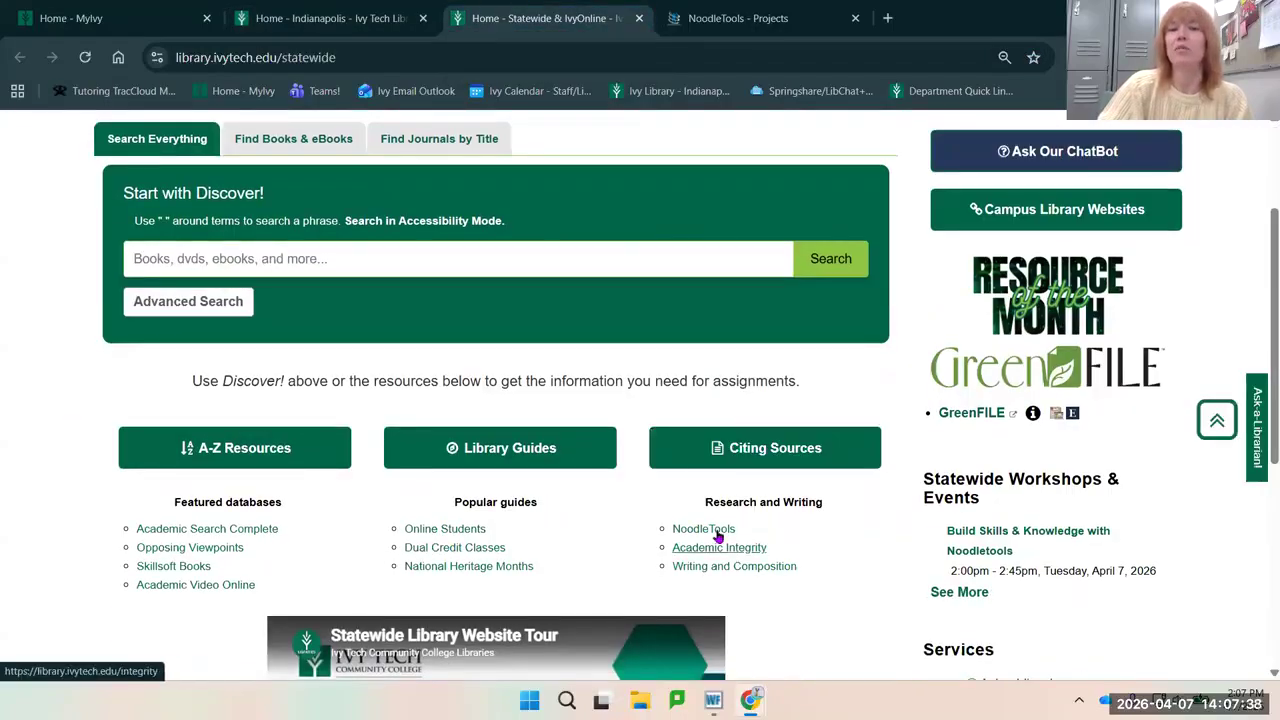
scroll(640, 400, "up", 2)
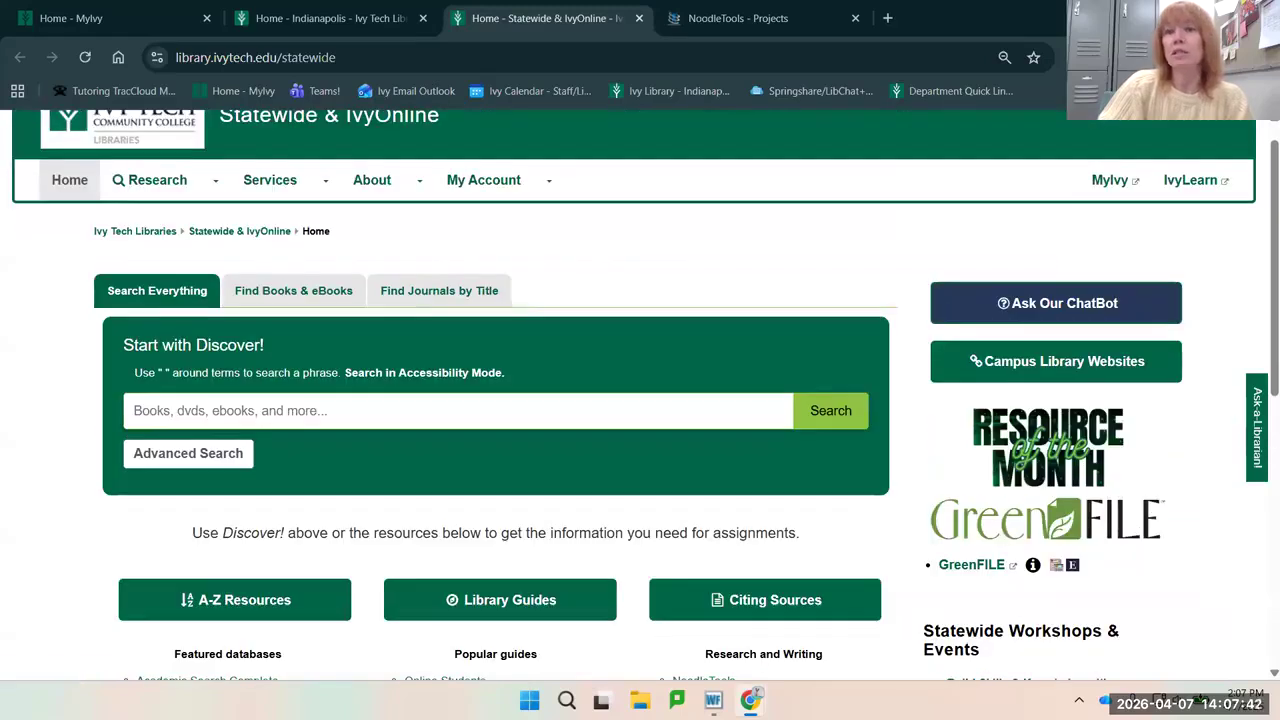
scroll(640, 400, "up", 1)
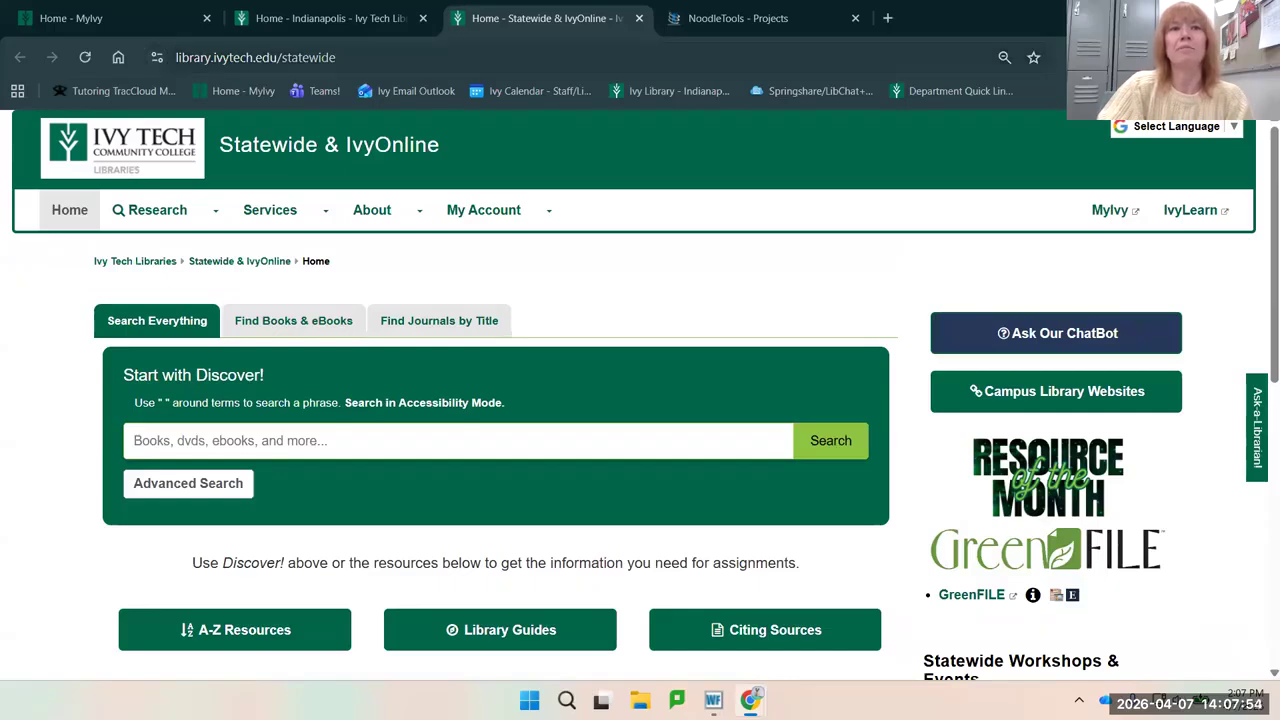
scroll(640, 400, "down", 1)
scroll(640, 400, "up", 1)
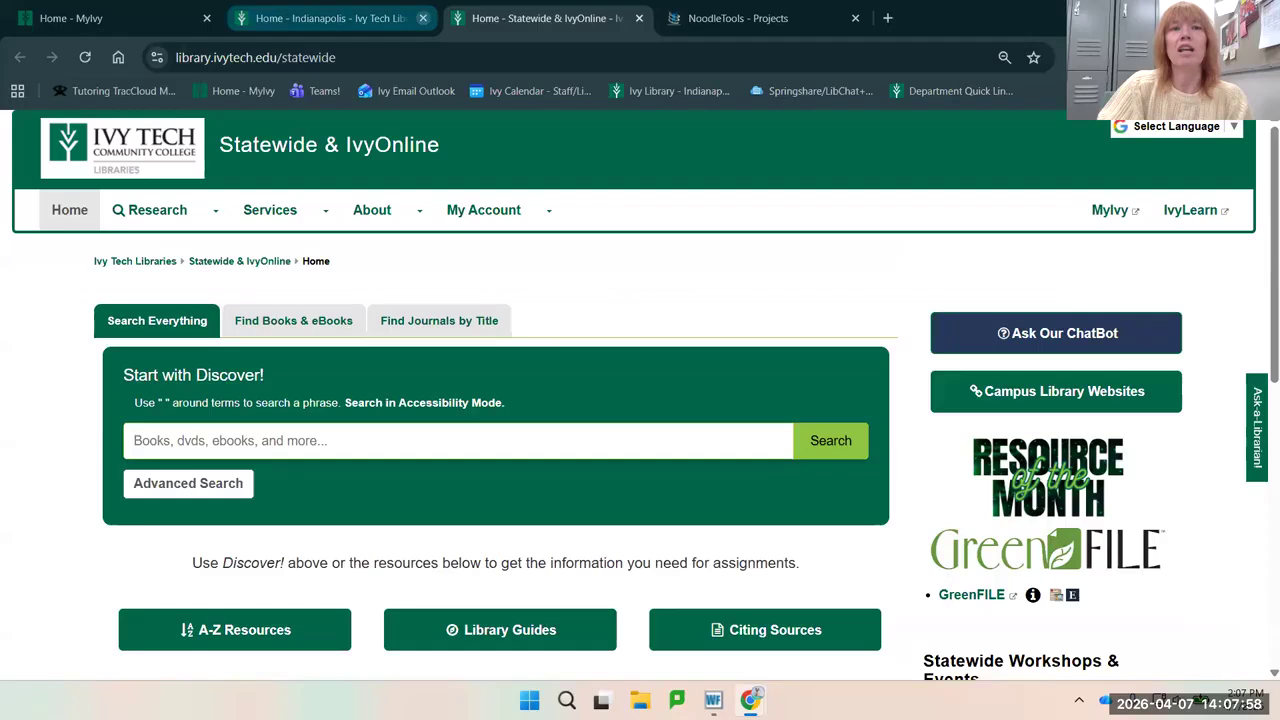
- Revisit the Indianapolis library home page, return to the Statewide & IvyOnline page, and close the Indianapolis page
left_click(330, 18)
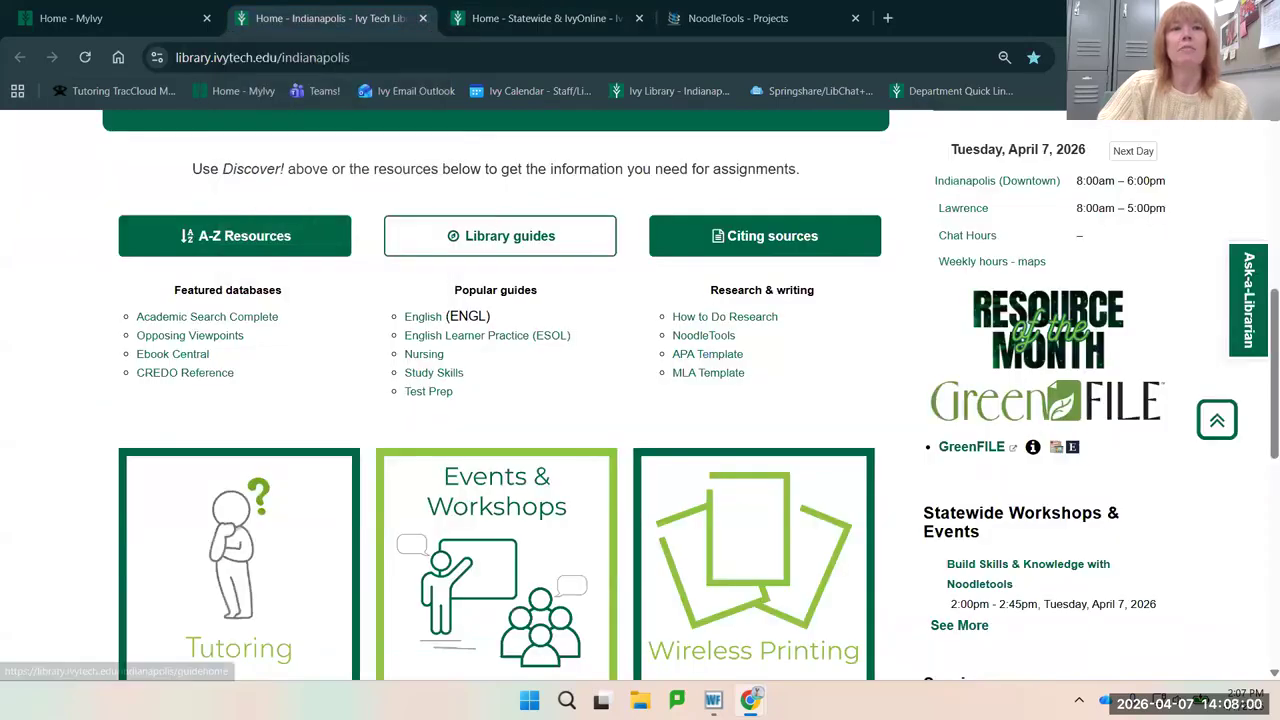
scroll(470, 220, "up", 5)
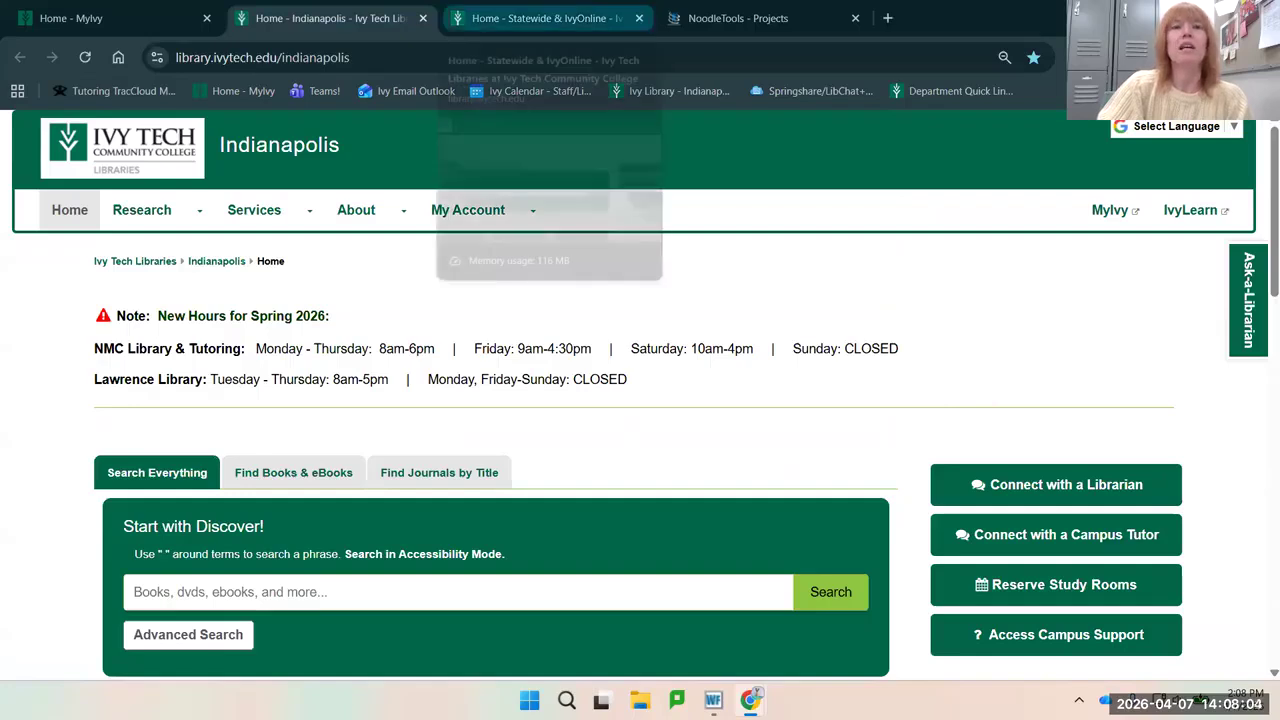
left_click(545, 18)
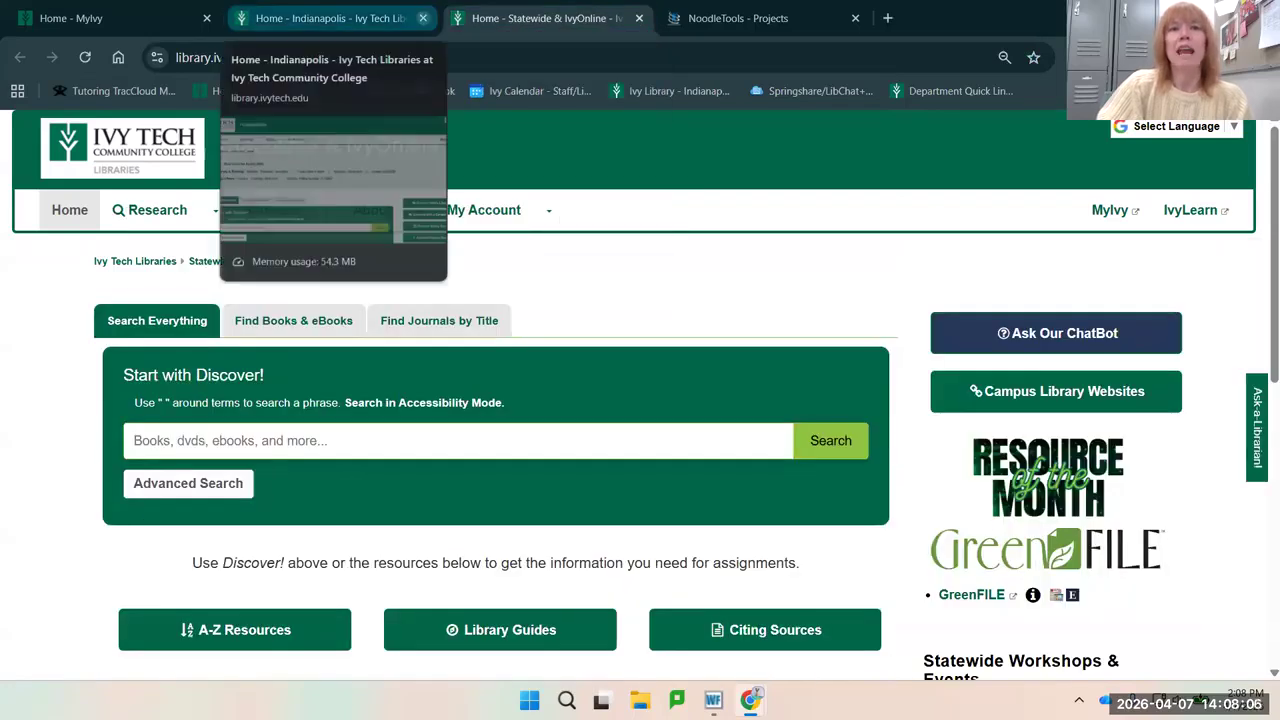
left_click(423, 18)
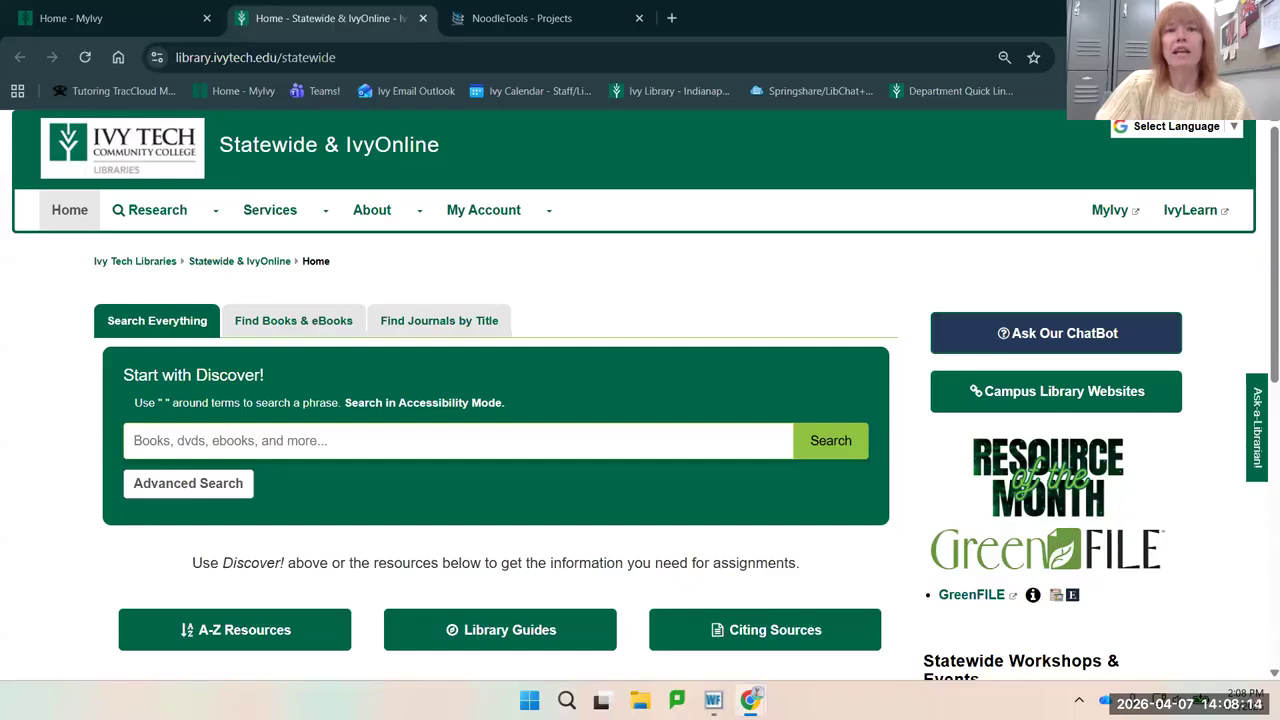
- View the NoodleTools link under Research and Writing on the Statewide library page and switch to the NoodleTools Projects page
scroll(700, 500, "down", 2)
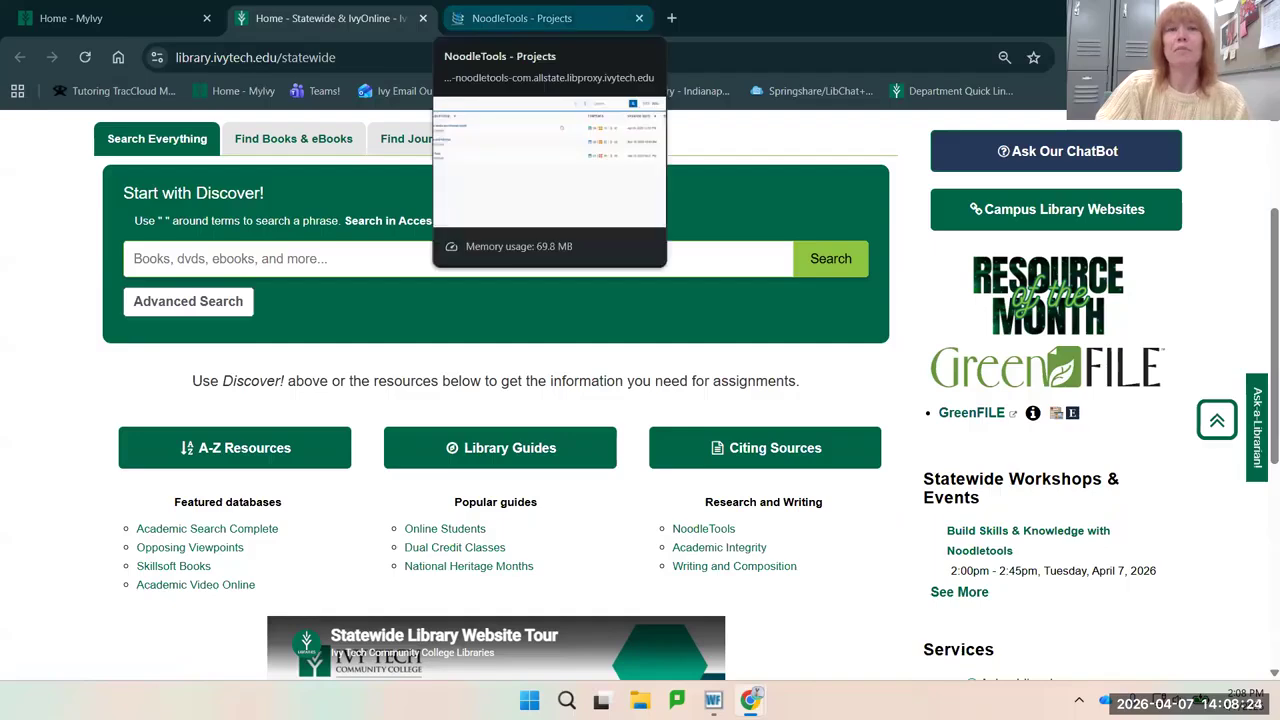
left_click(522, 18)
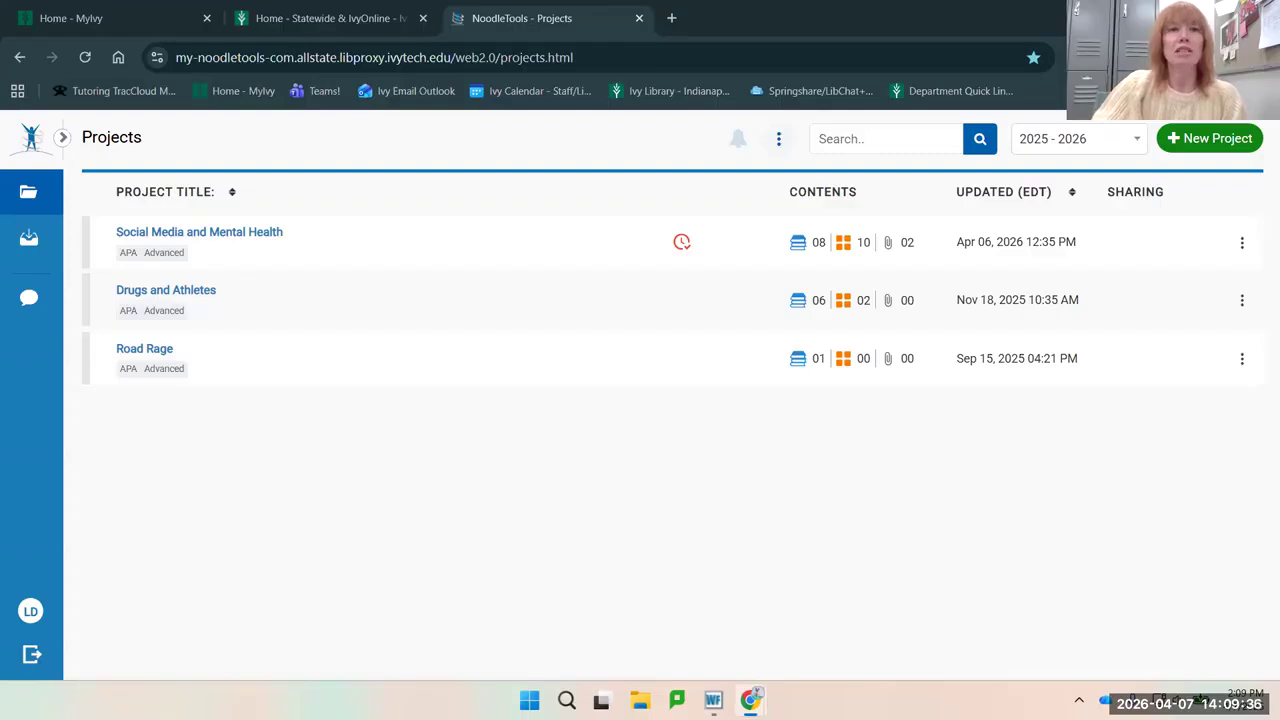
left_click(330, 18)
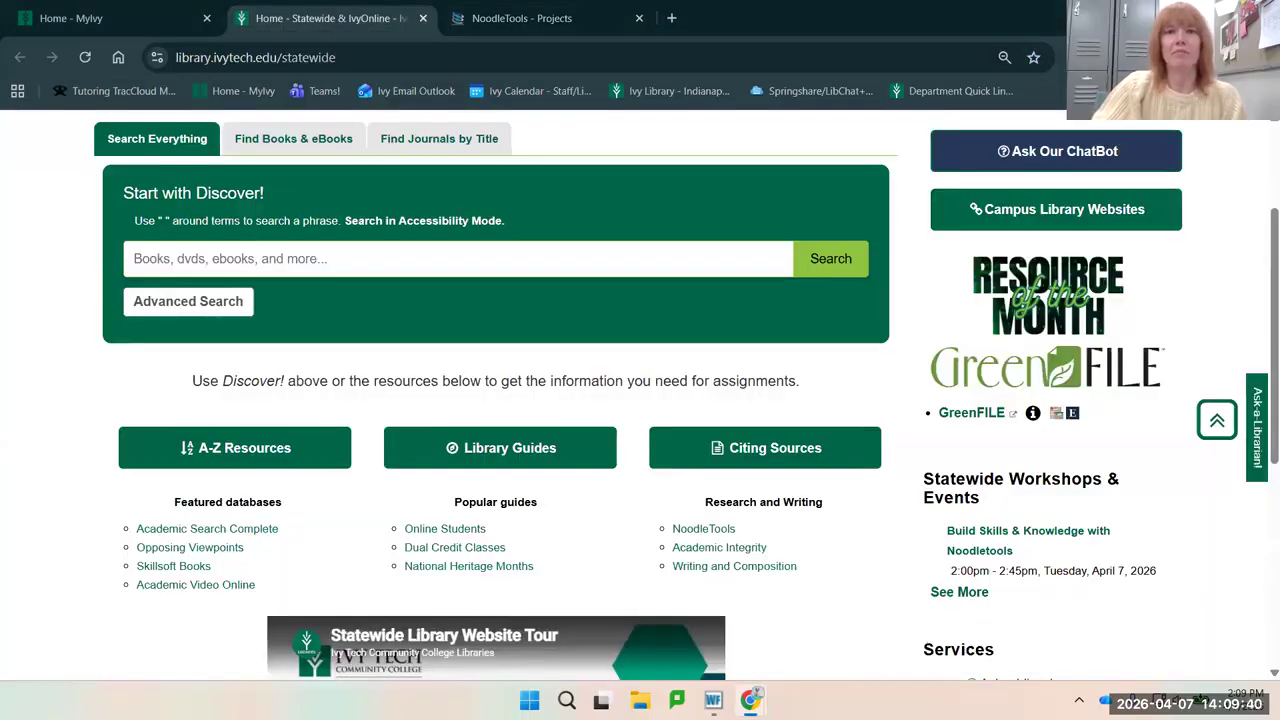
left_click(540, 18)
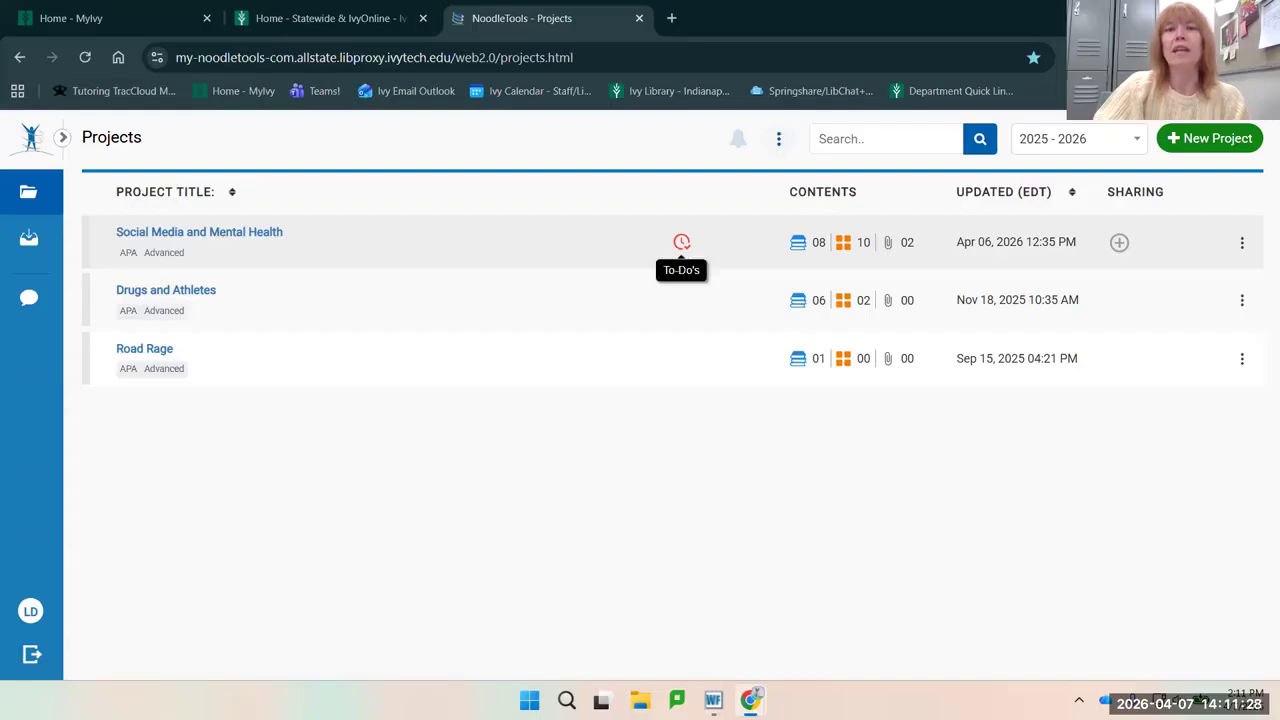
- Review the Social Media and Mental Health project's to-do list and its available project management options
left_click(681, 242)
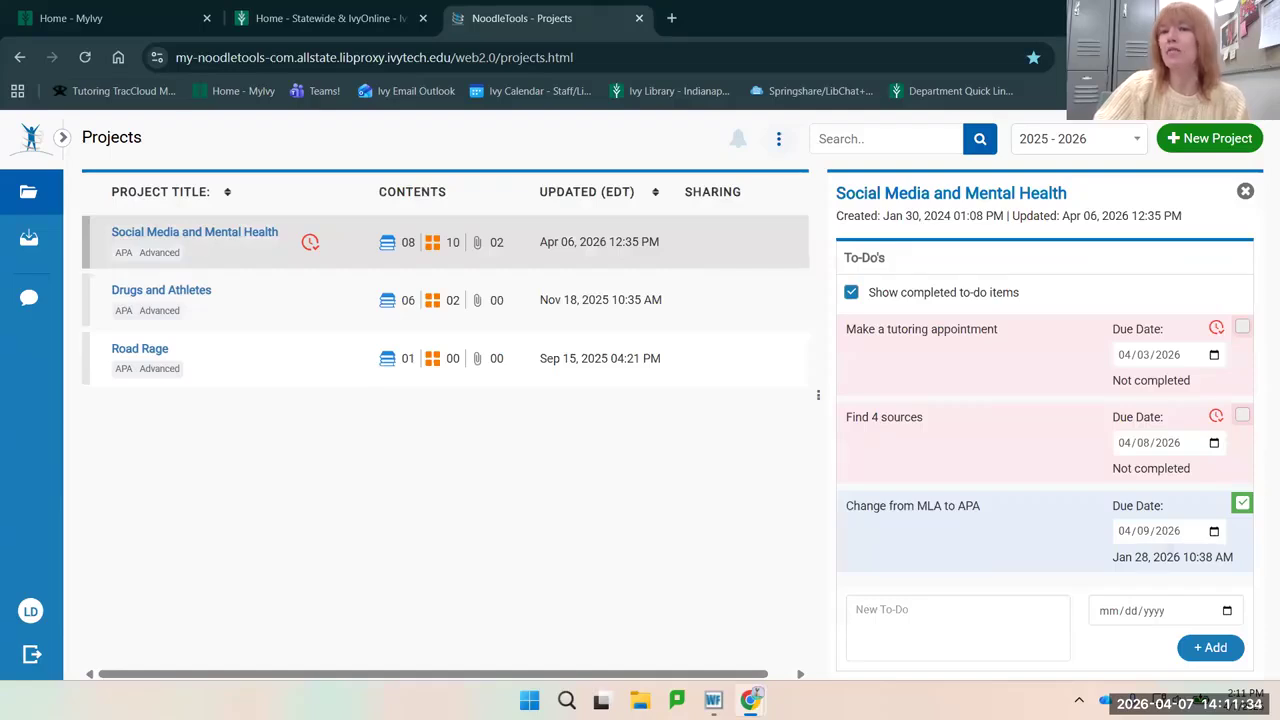
mouse_move(997, 365)
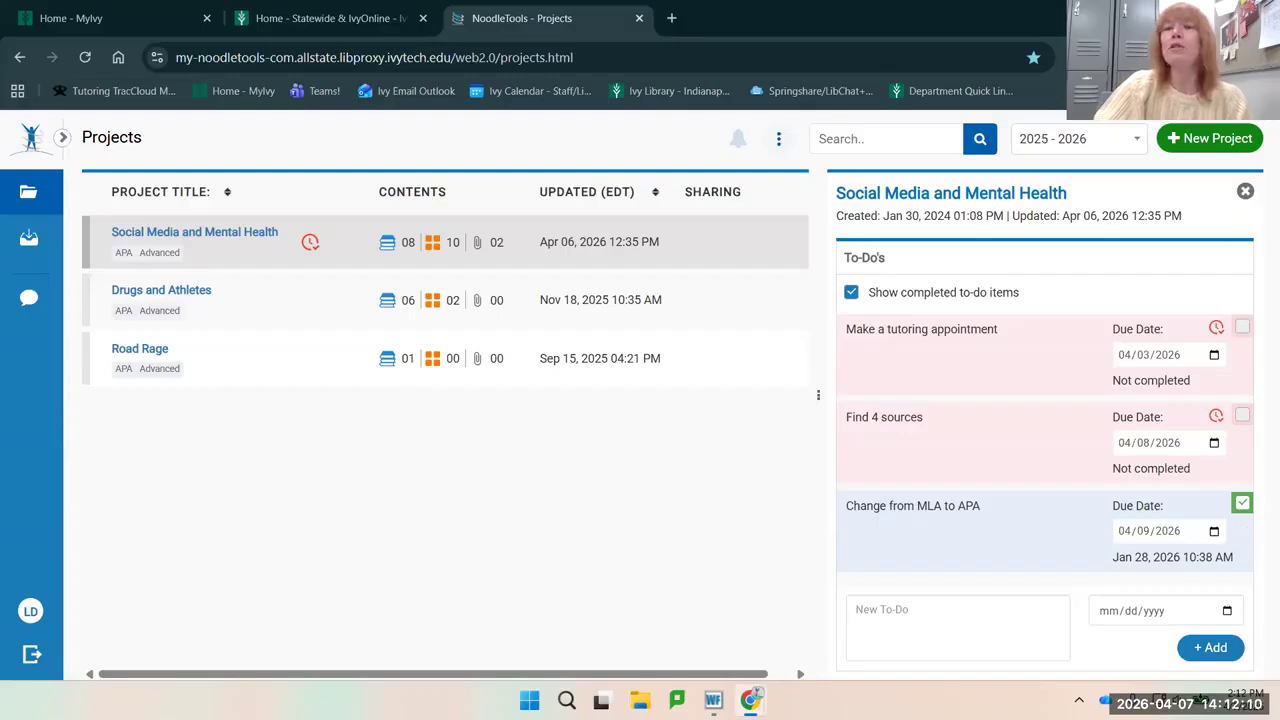
left_click(1245, 191)
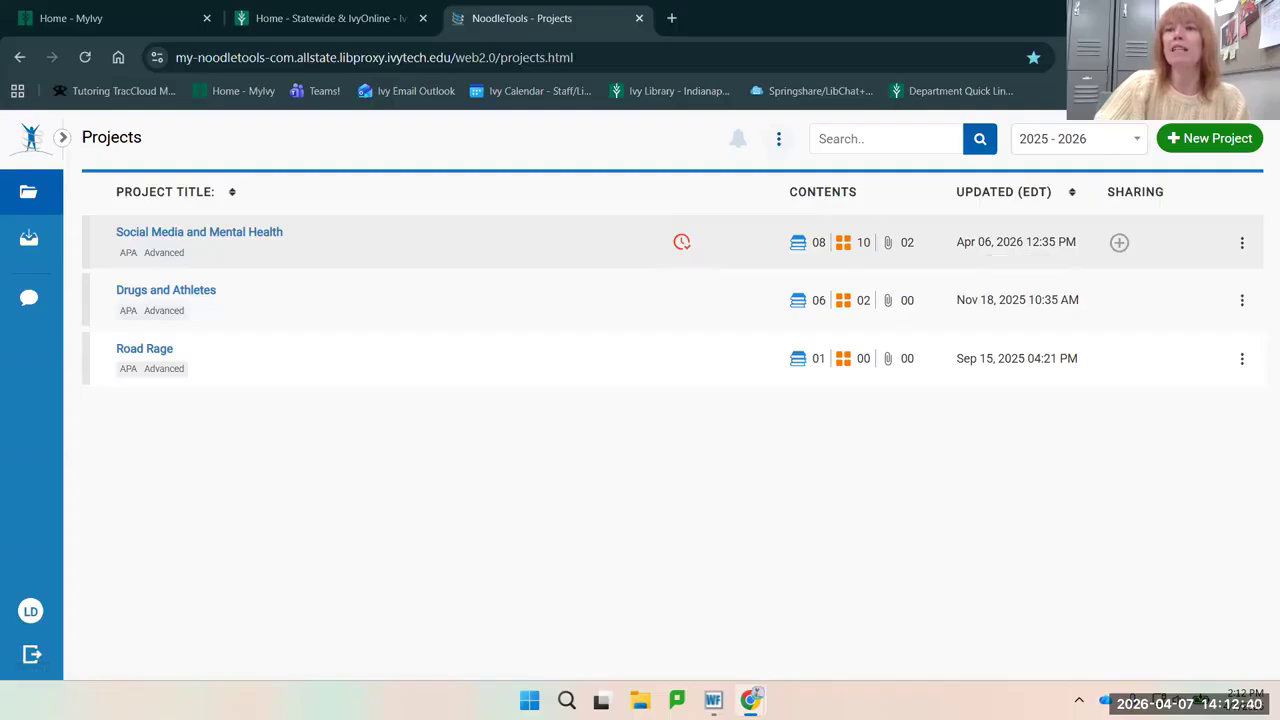
left_click(1242, 242)
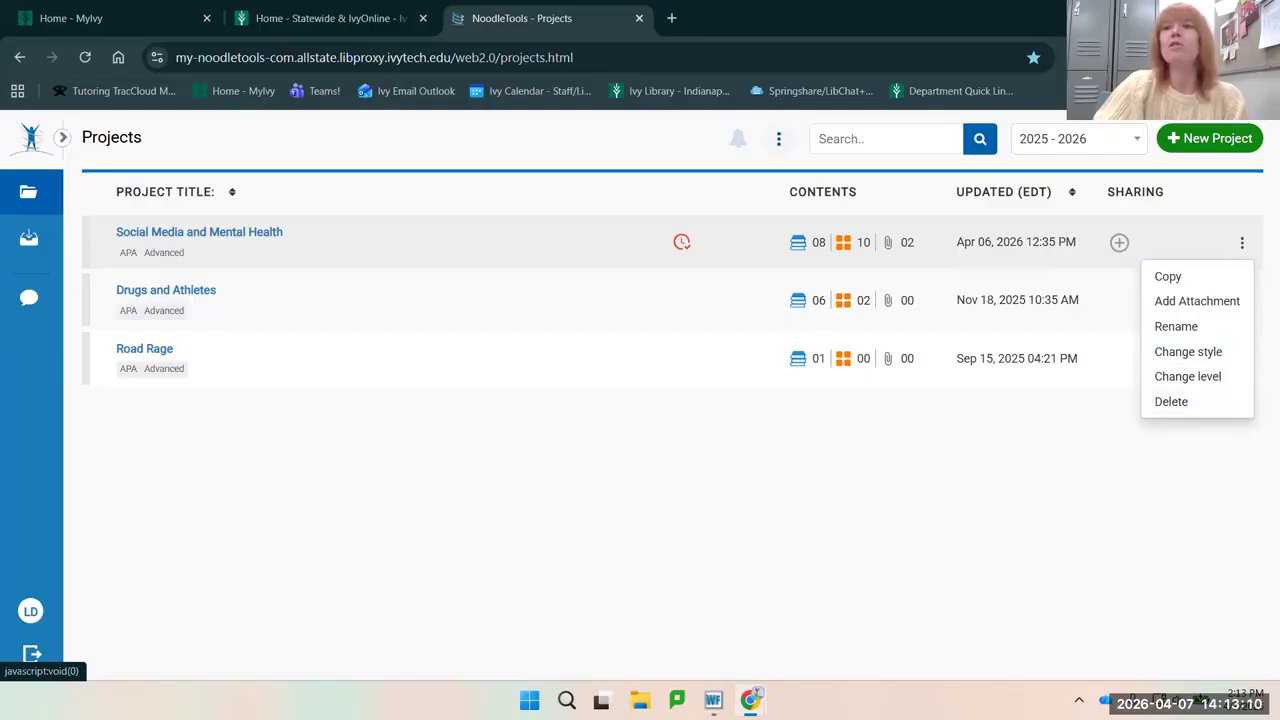
left_click(1150, 192)
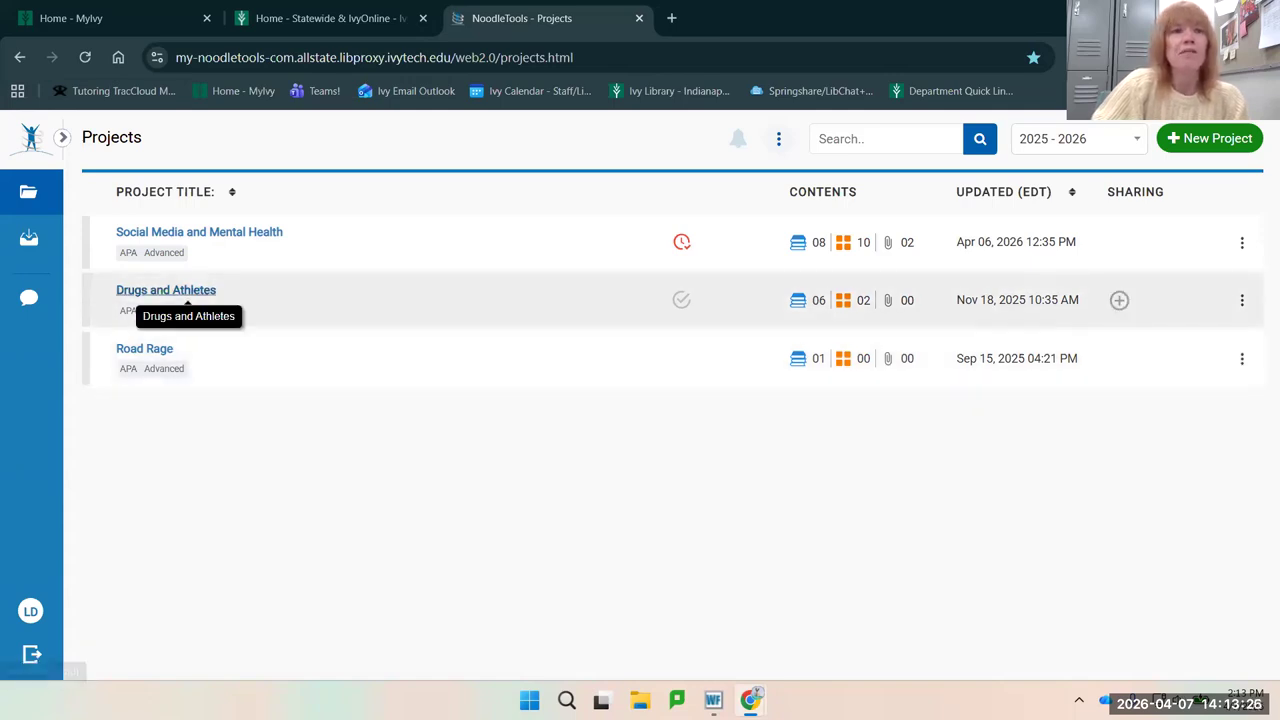
- Open the Drugs and Athletes project to display its sources
left_click(188, 298)
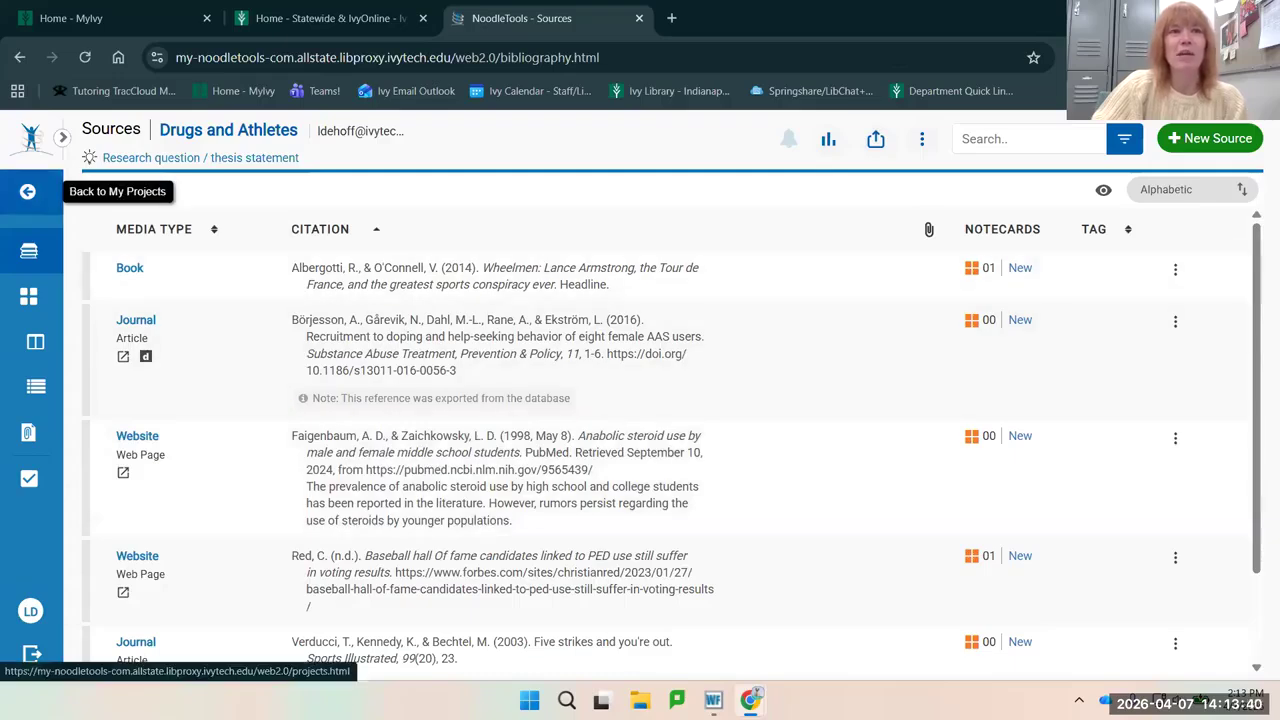
left_click(27, 191)
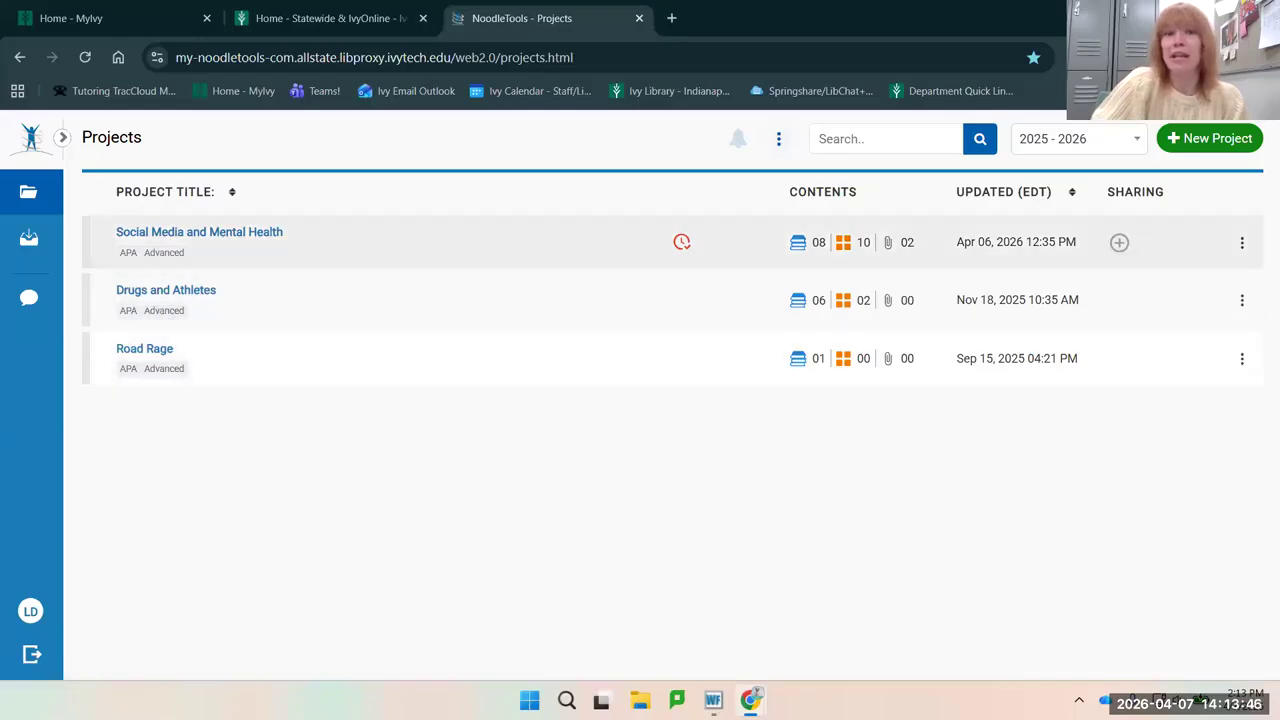
left_click(188, 300)
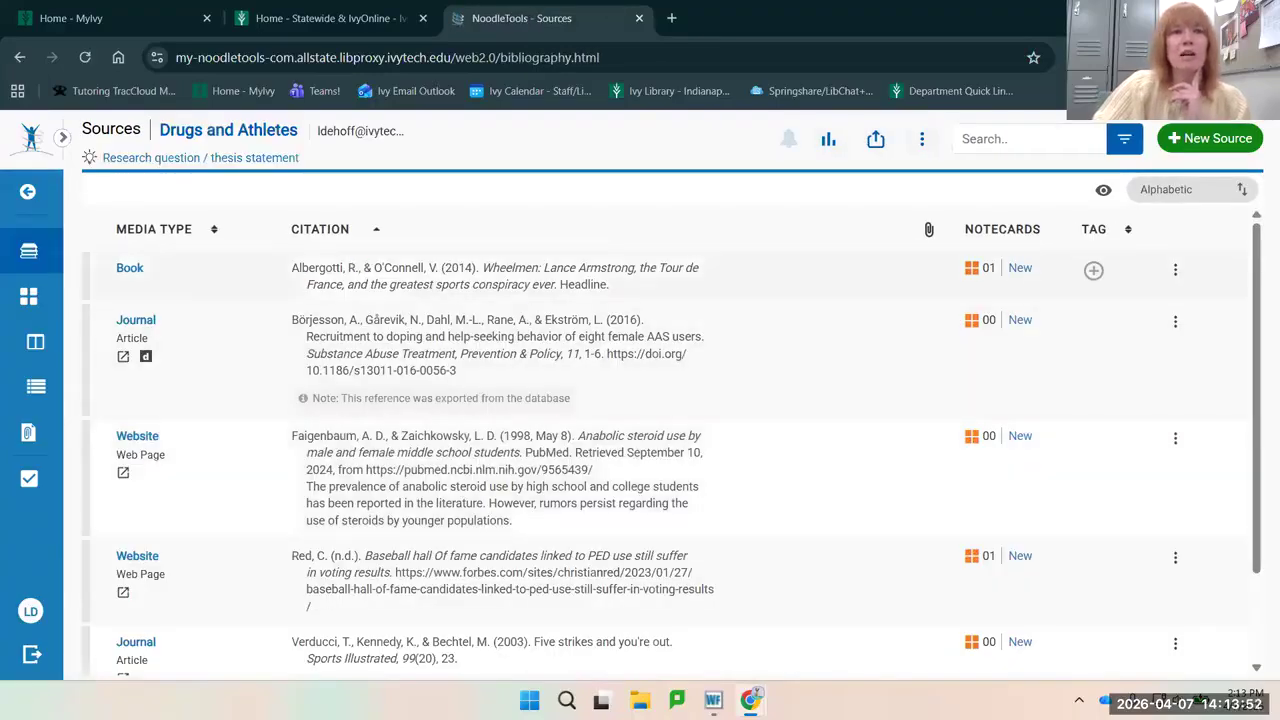
left_click(130, 268)
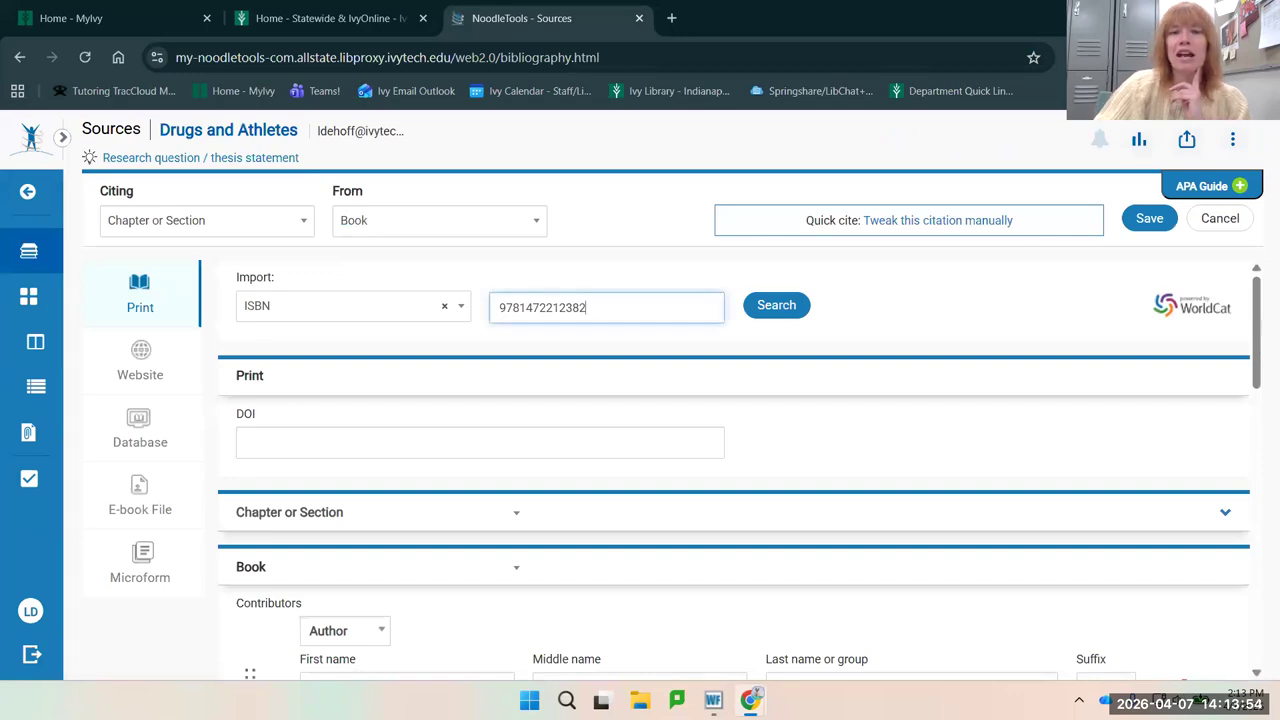
key("BackSpace")
key("BackSpace")
type("95")
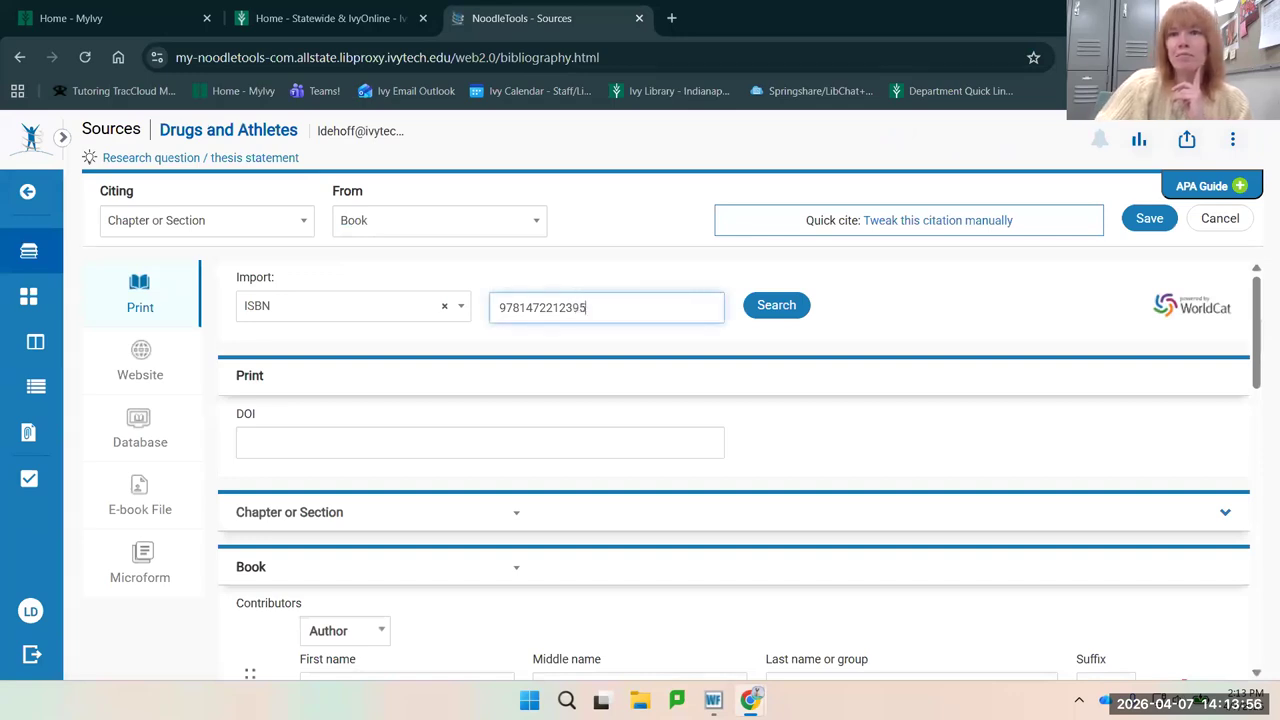
key("Return")
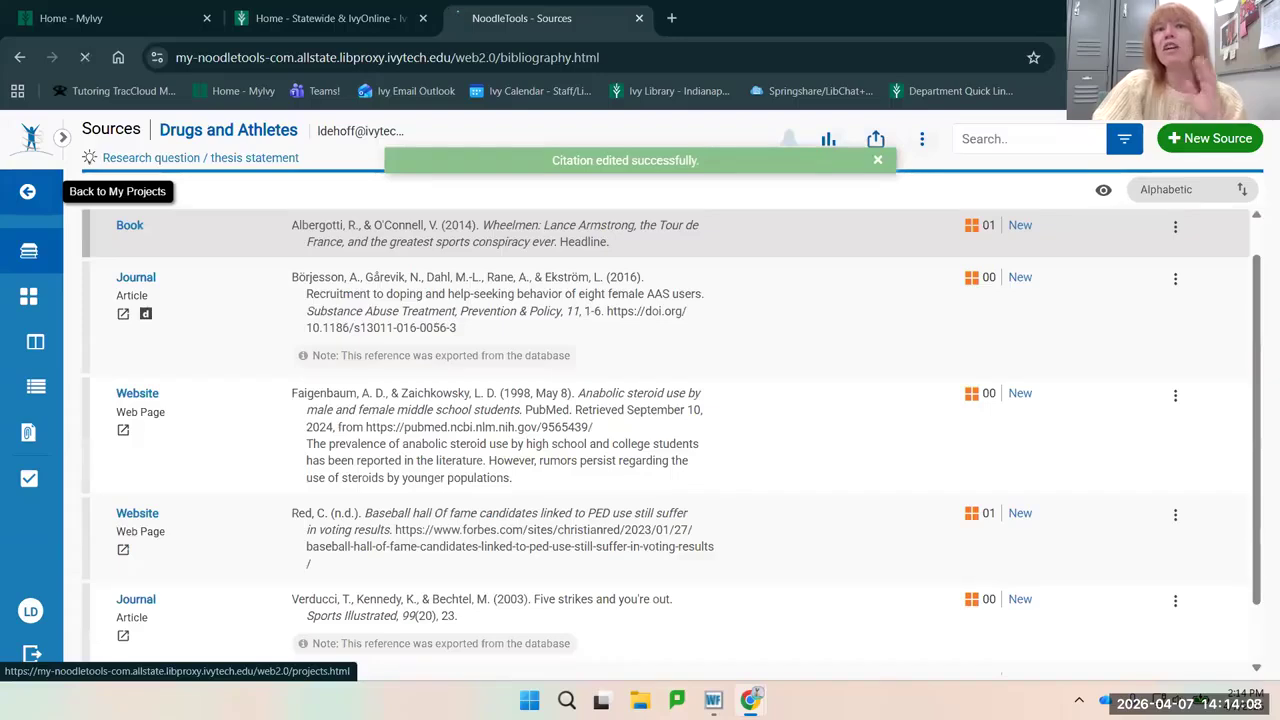
- Open the Social Media and Mental Health project and review its full list of sources, annotations and tags
left_click(28, 191)
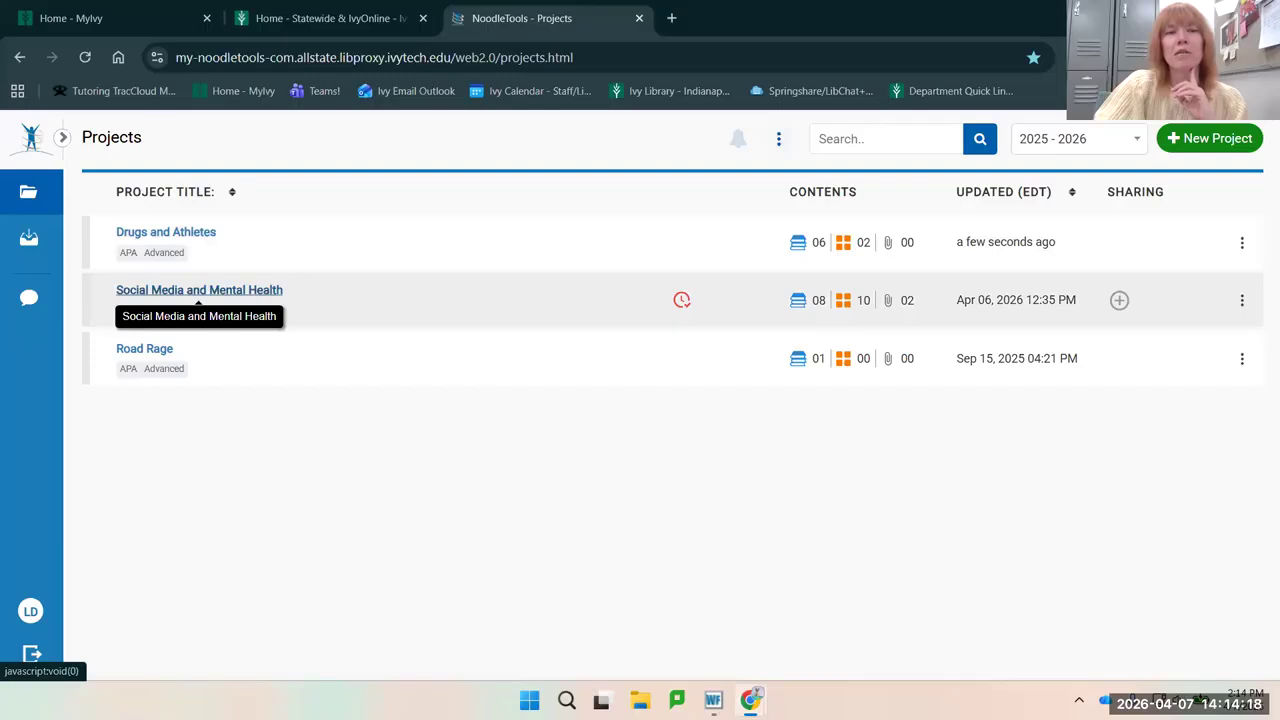
left_click(198, 298)
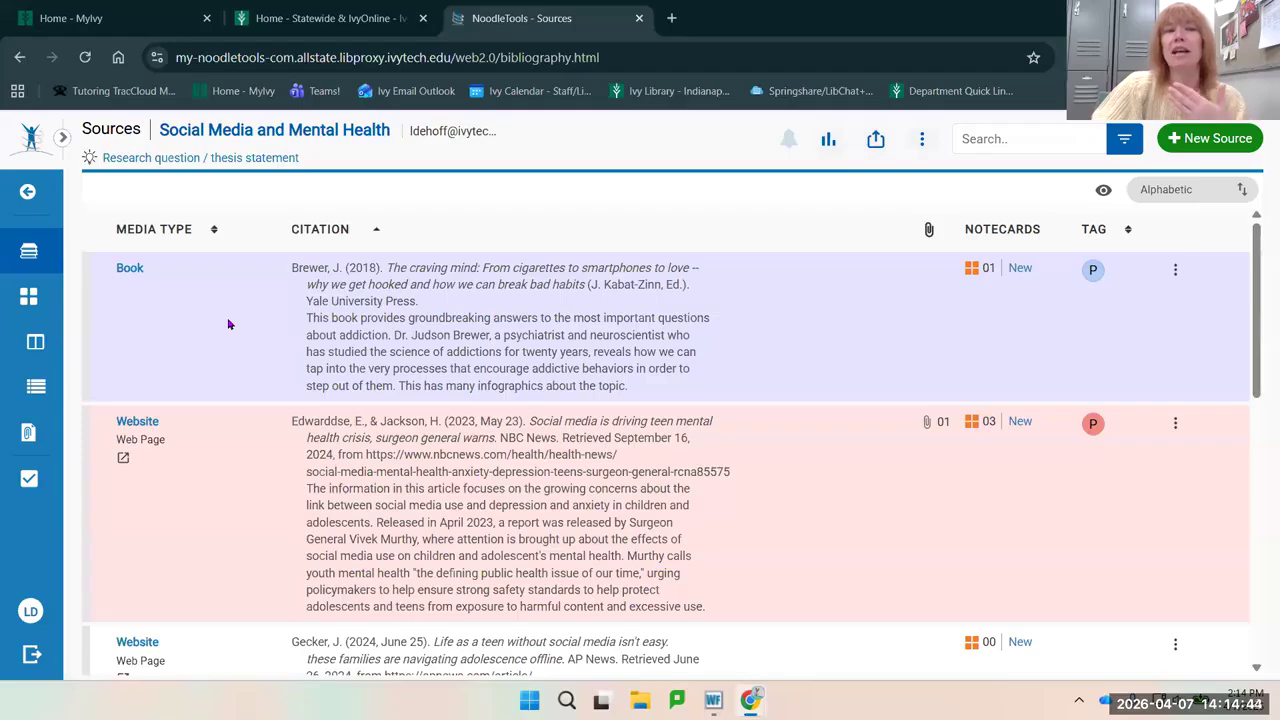
scroll(228, 324, "down", 1)
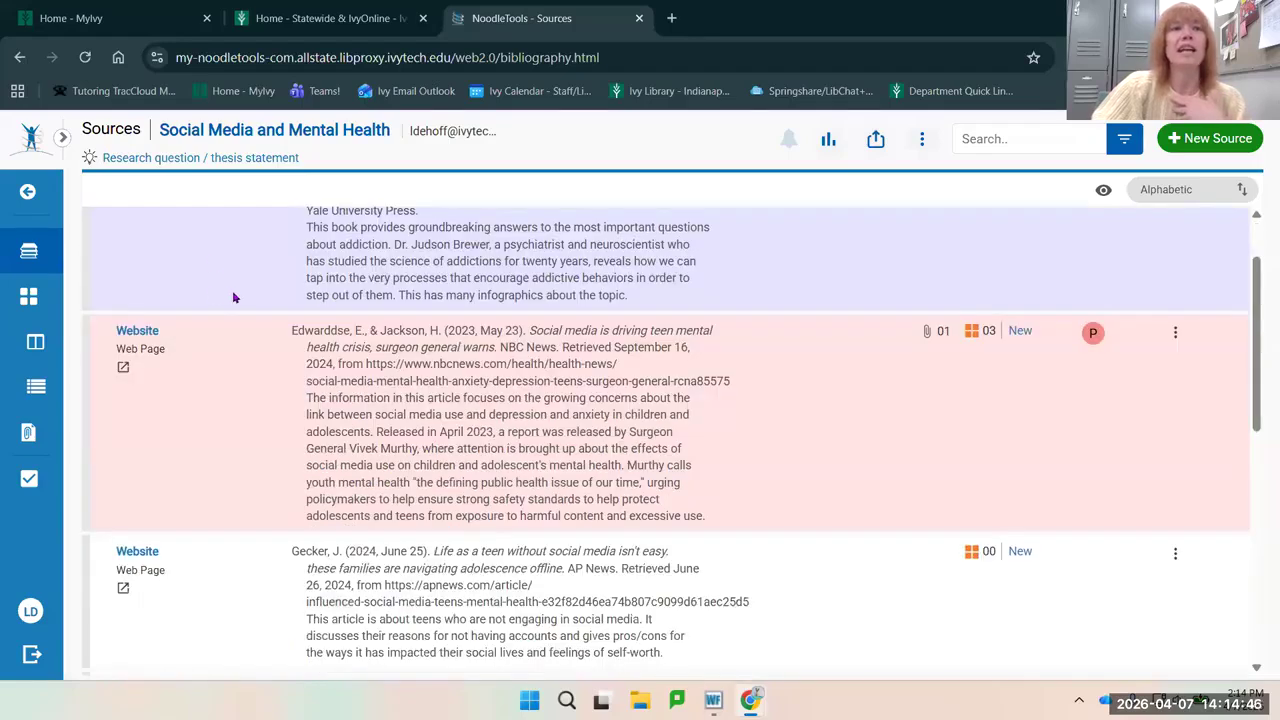
scroll(188, 284, "up", 1)
scroll(366, 386, "down", 2)
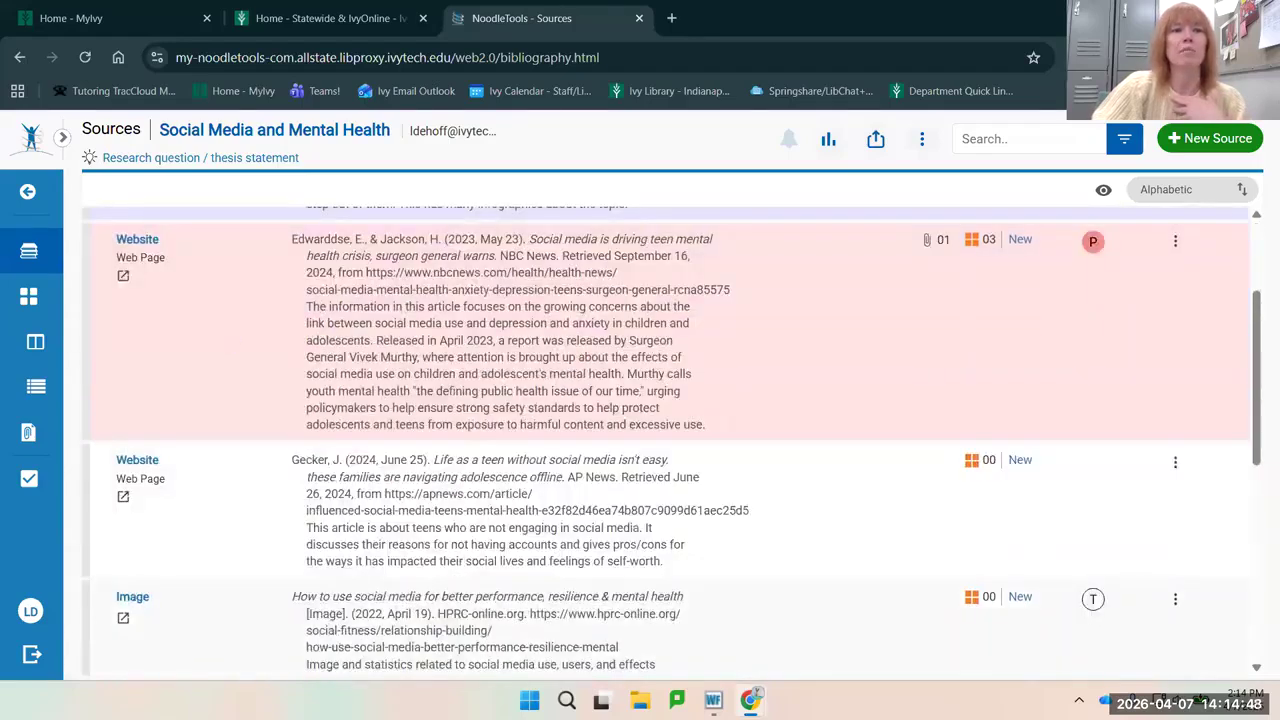
scroll(418, 485, "down", 1)
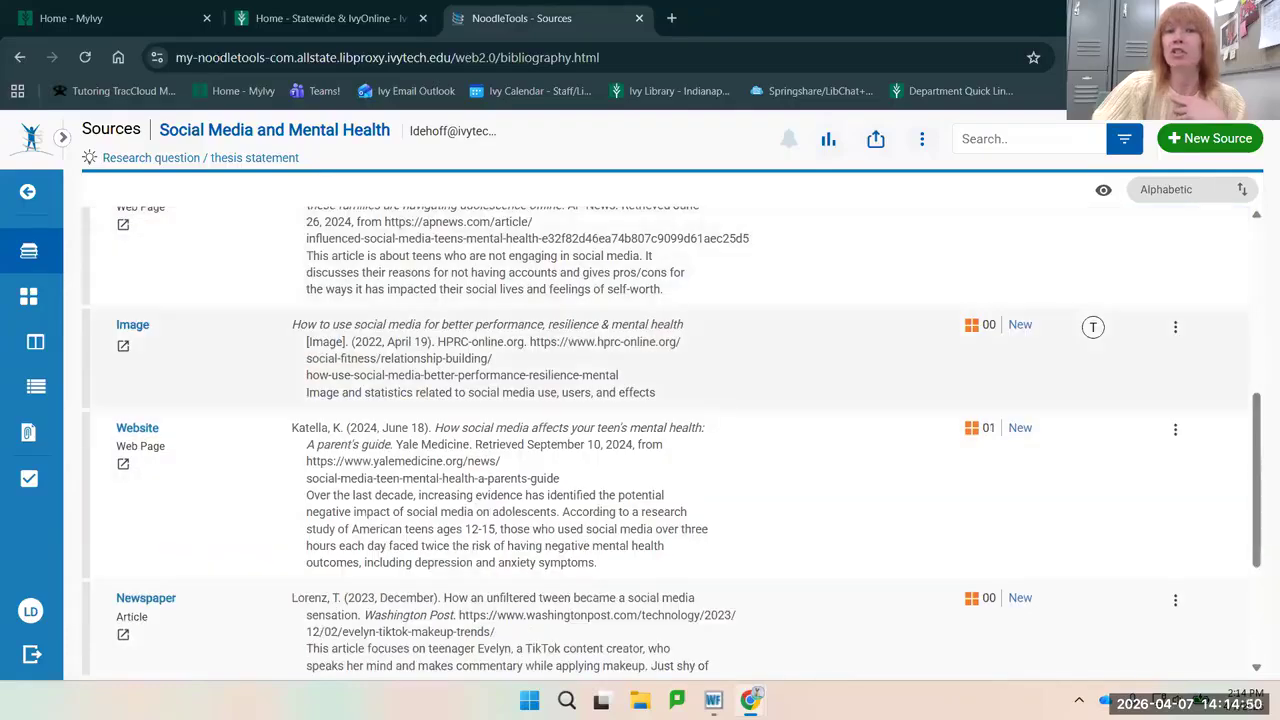
scroll(320, 335, "down", 2)
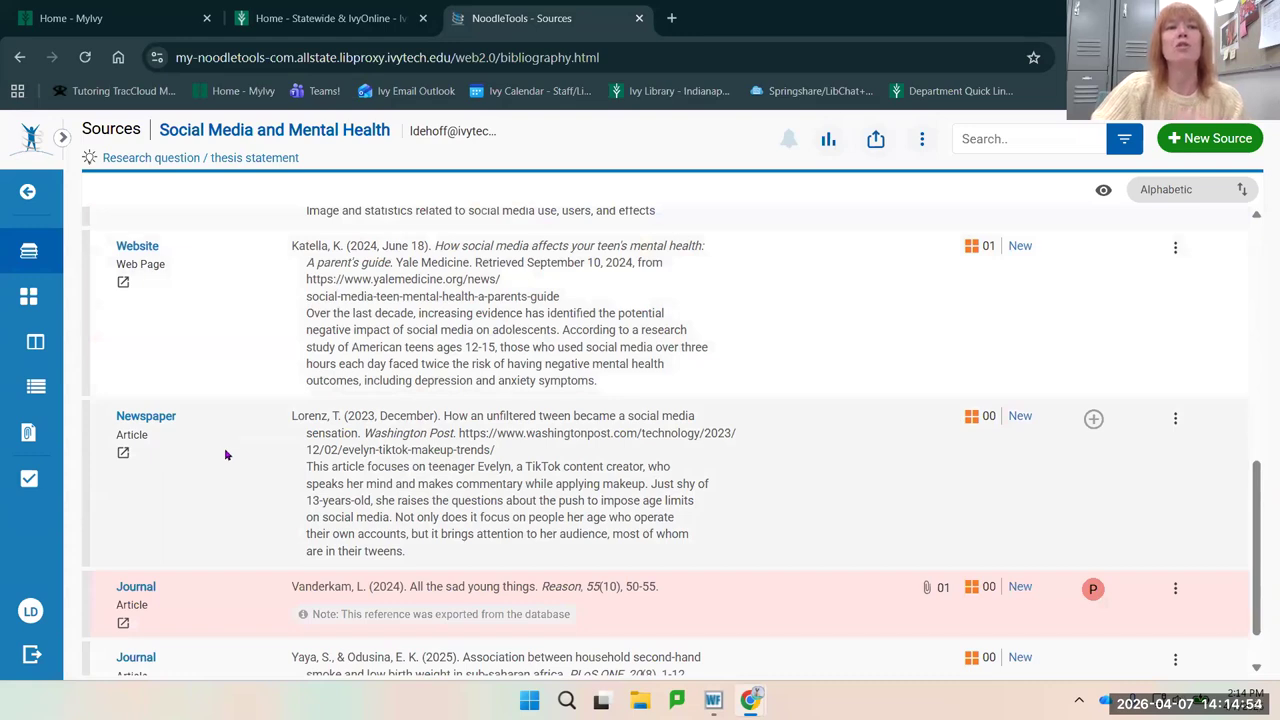
scroll(226, 455, "down", 1)
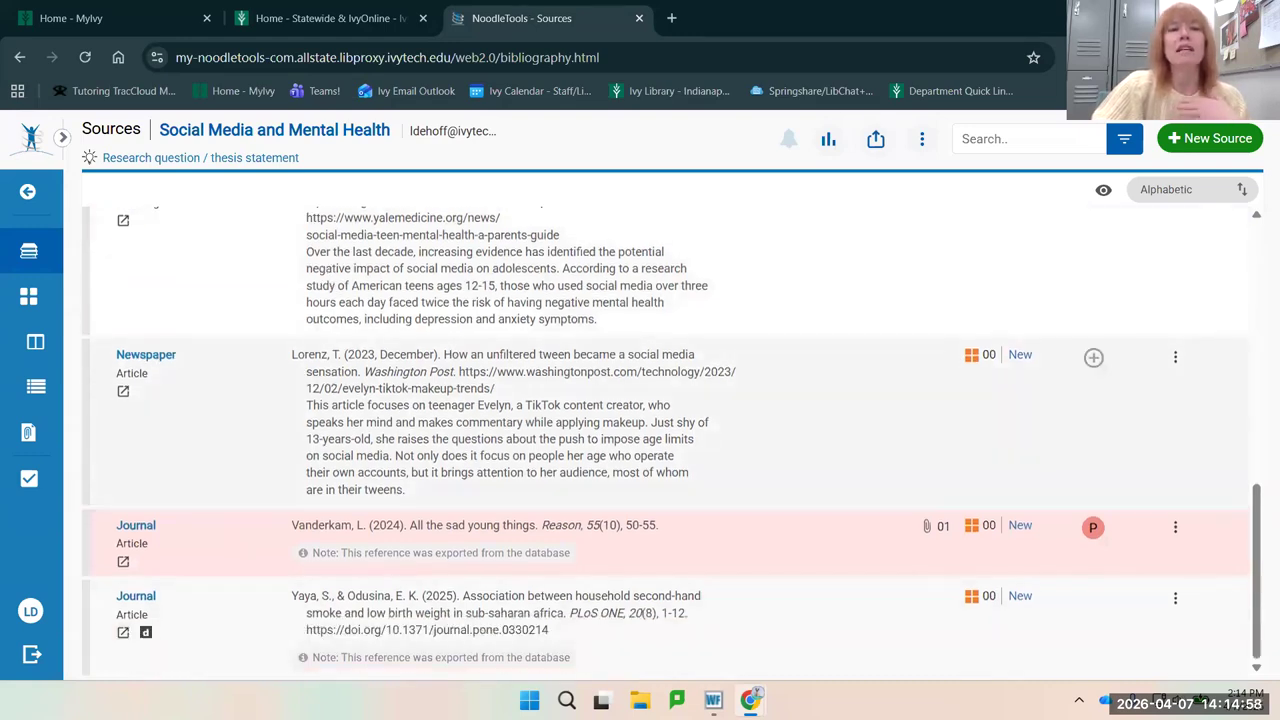
scroll(672, 435, "up", 15)
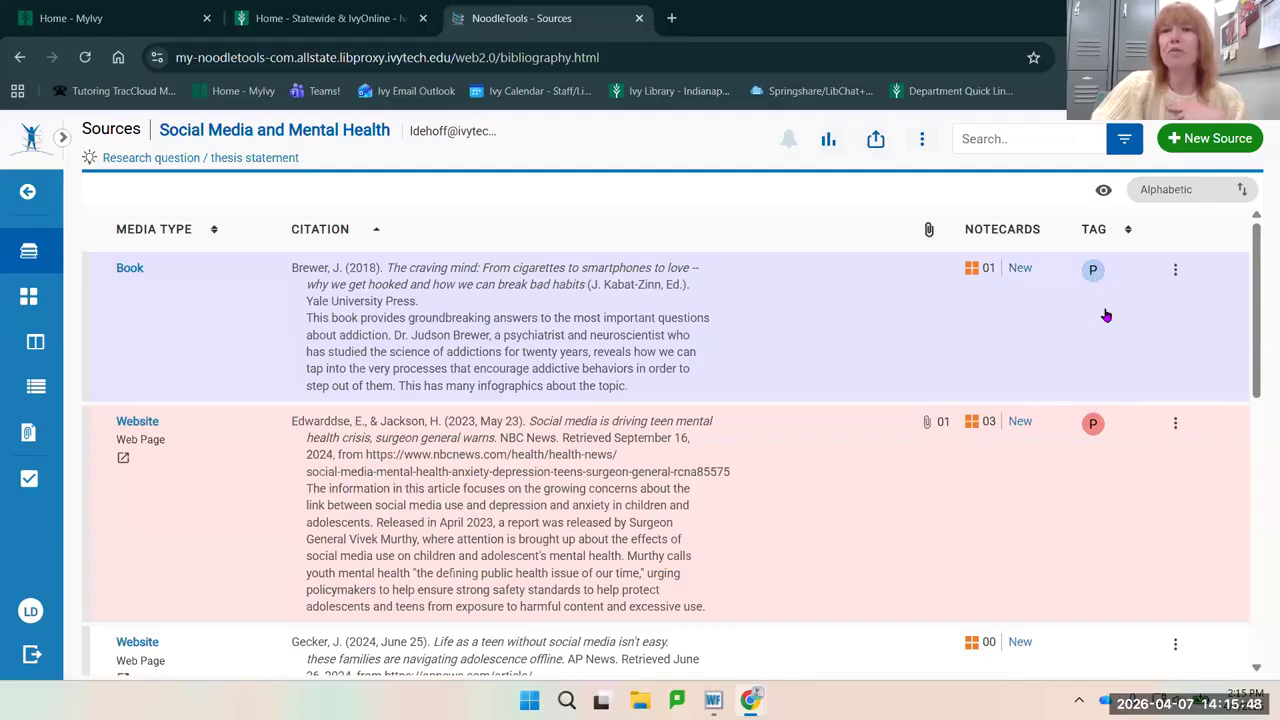
- Change the color tag of the book source The craving mind to green and review its source tag options
left_click(1093, 270)
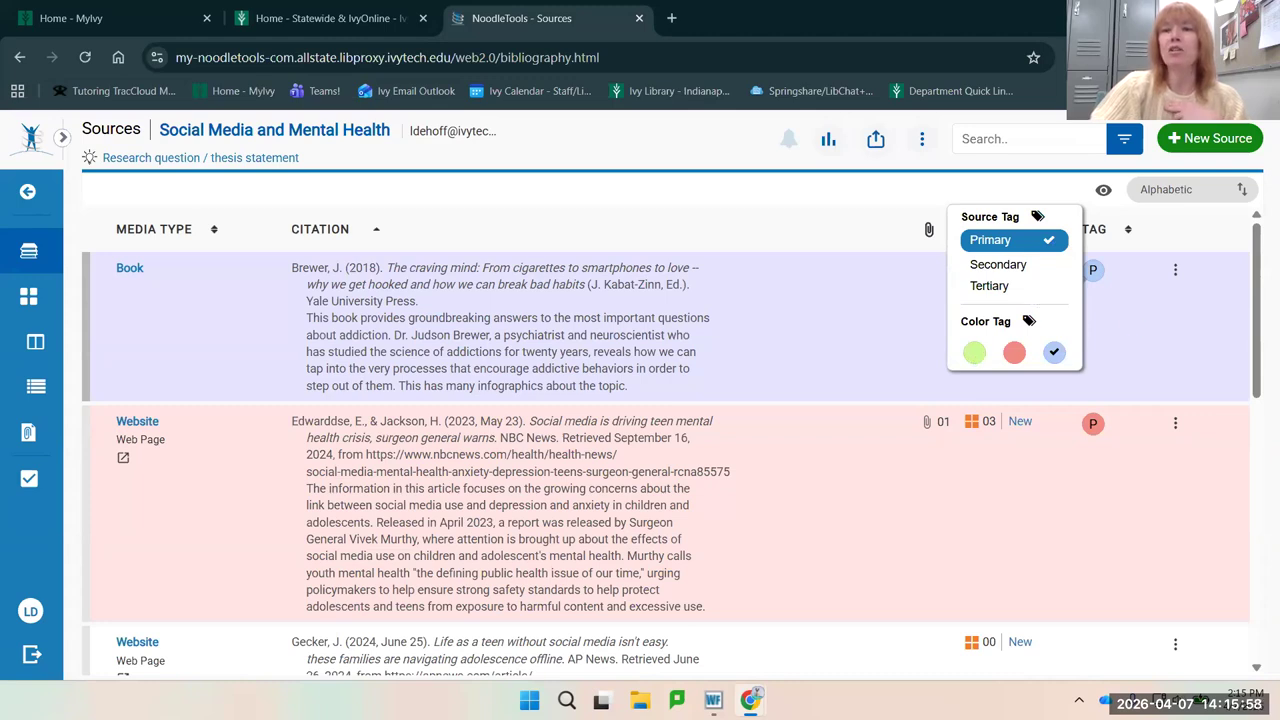
left_click(974, 353)
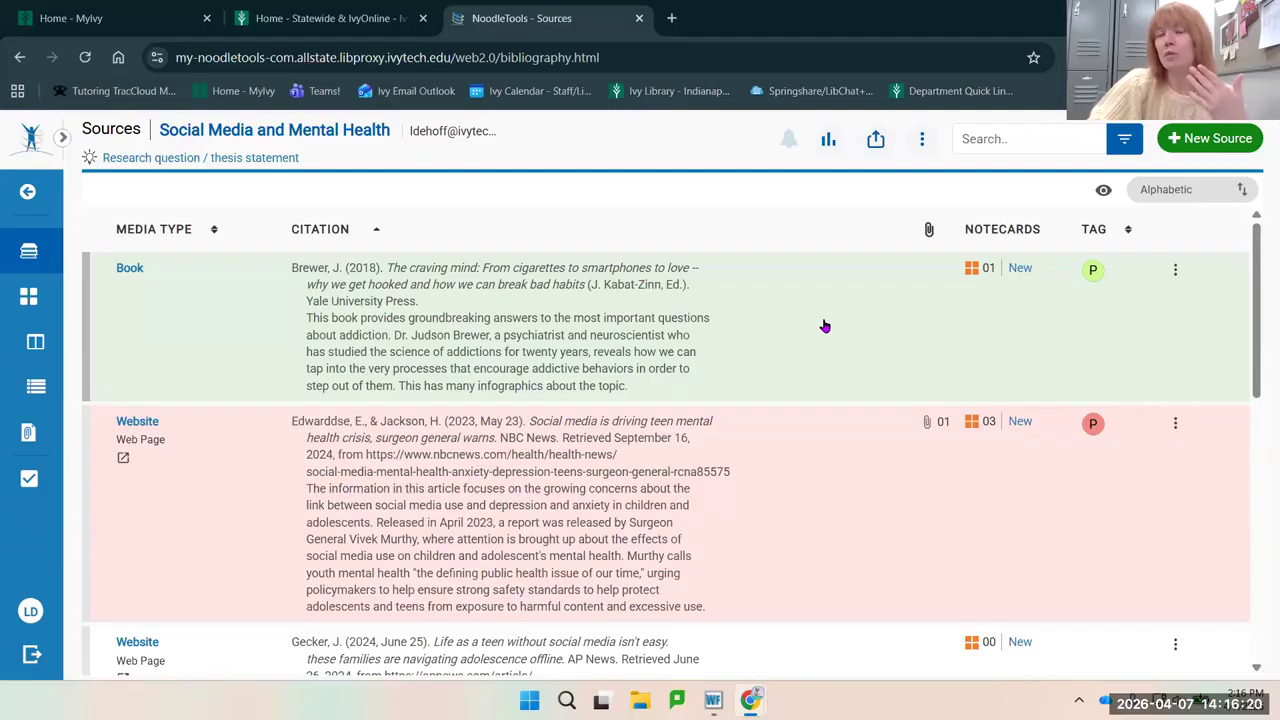
left_click(1091, 272)
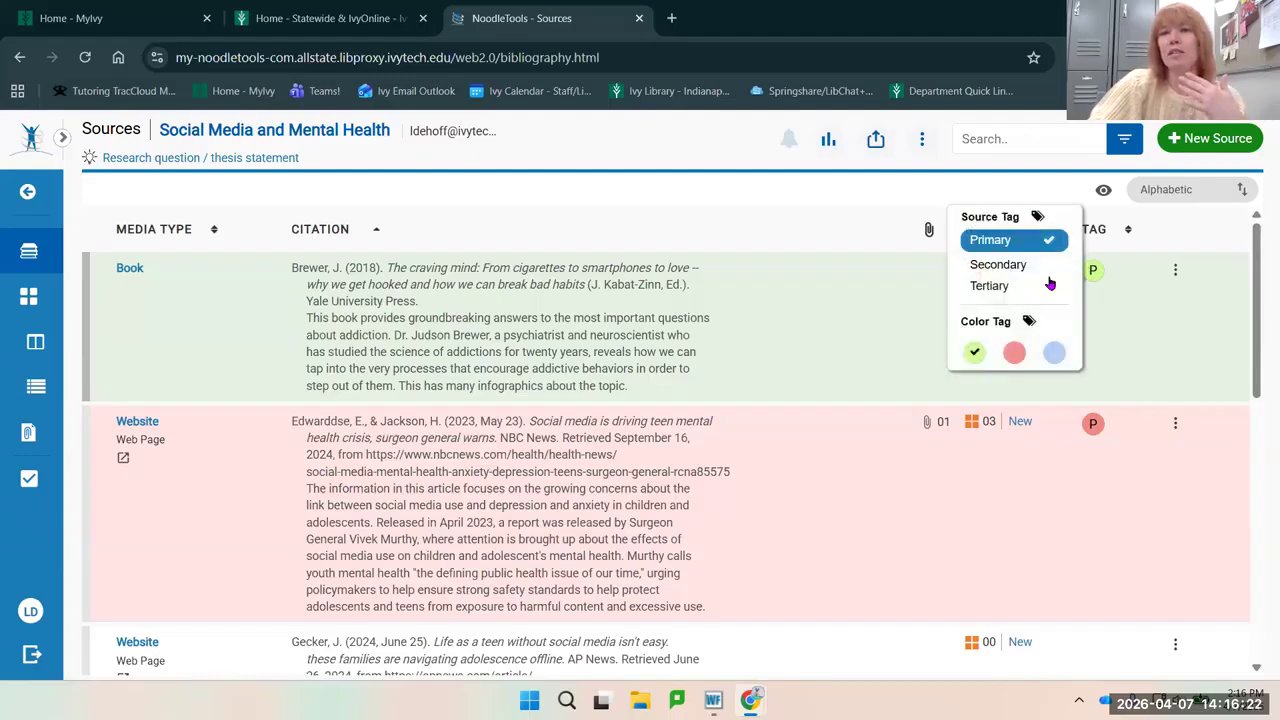
left_click(1110, 330)
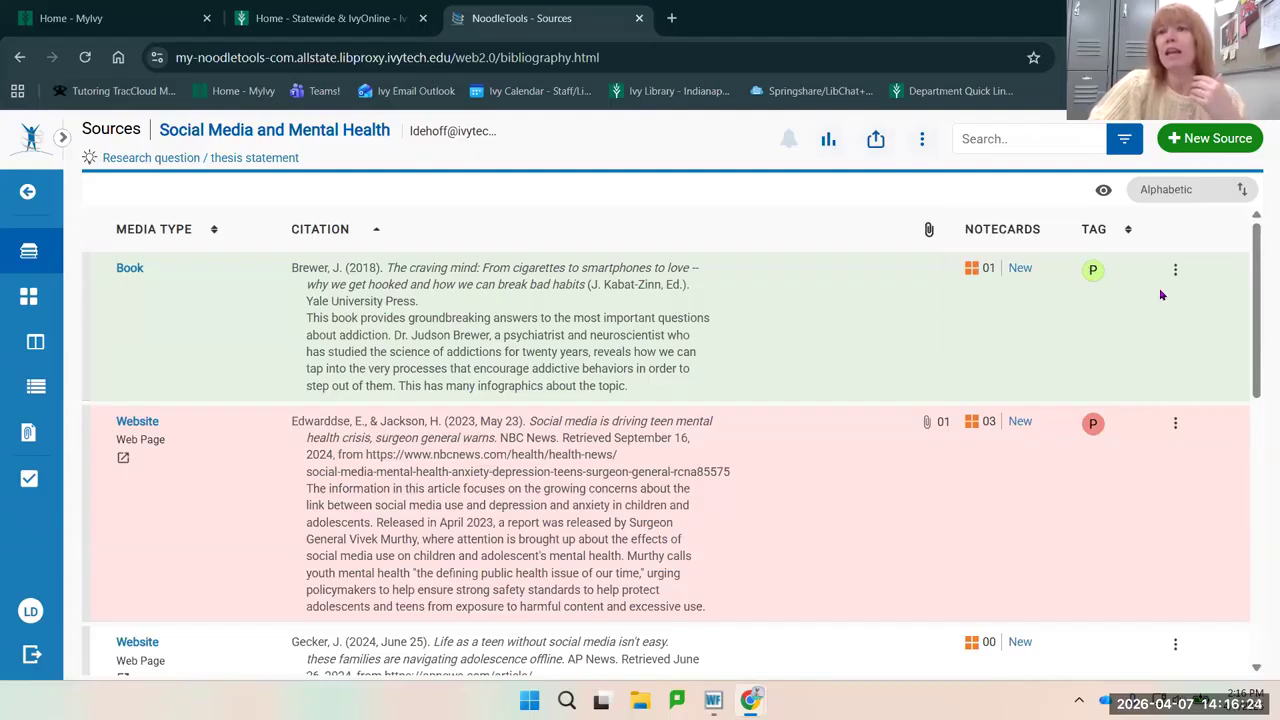
- Review the available actions for The craving mind, open its citation form, and examine the contributor and publication fields
left_click(1176, 277)
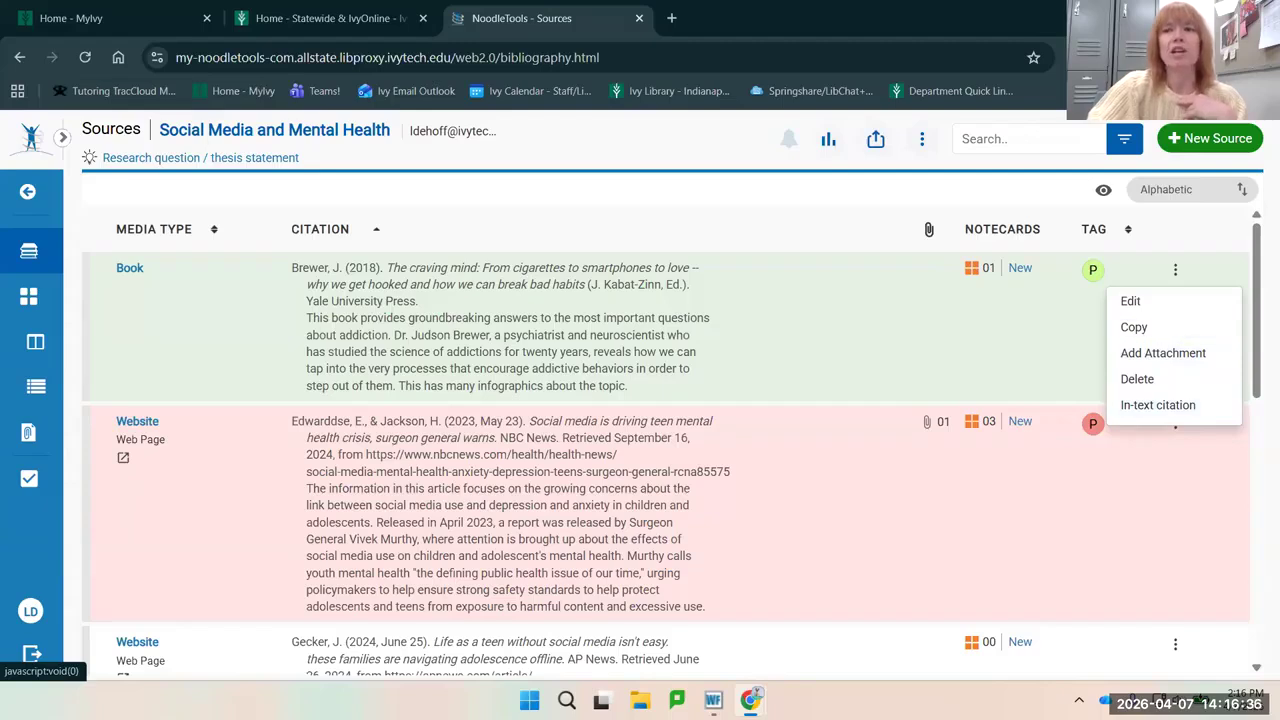
left_click(1117, 335)
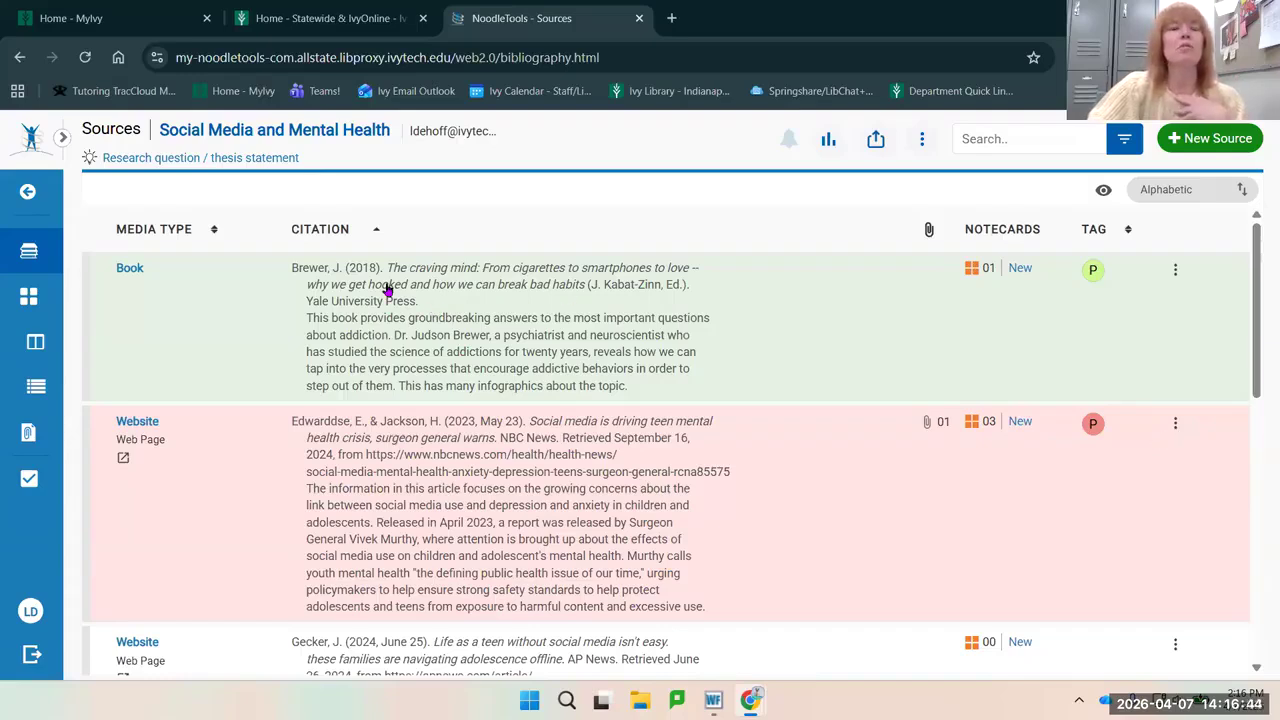
left_click(476, 274)
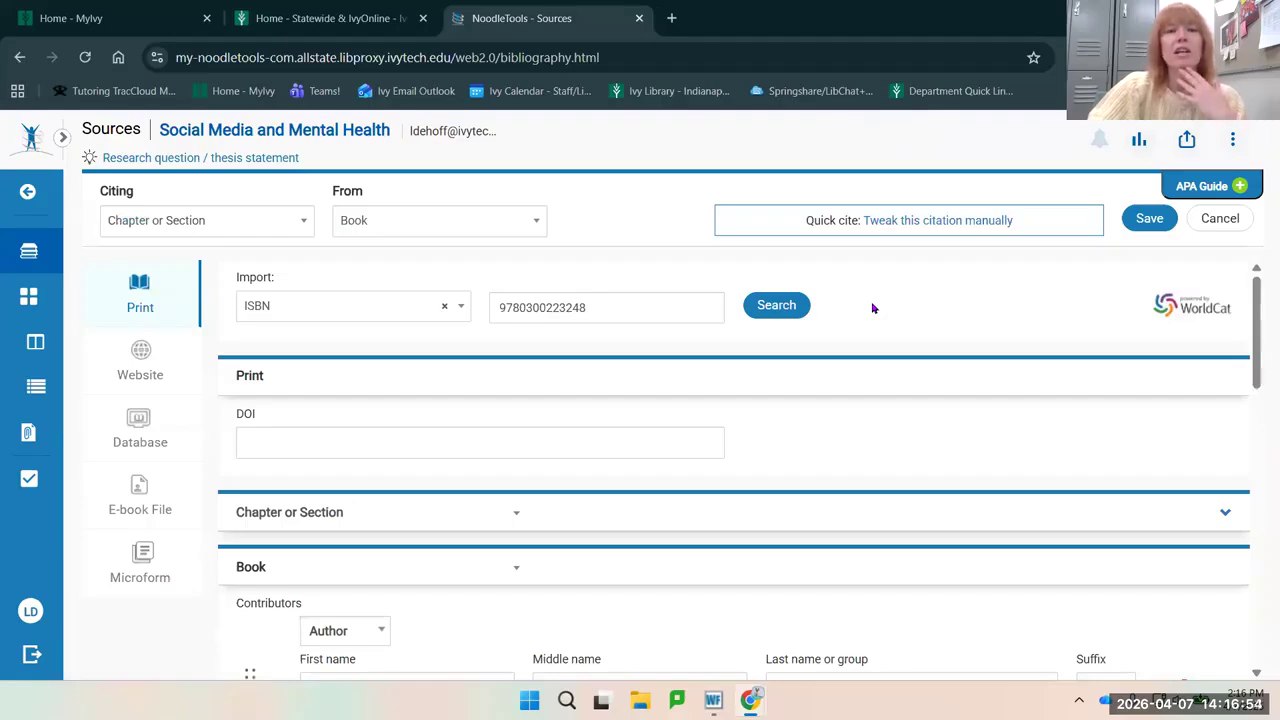
scroll(872, 308, "down", 2)
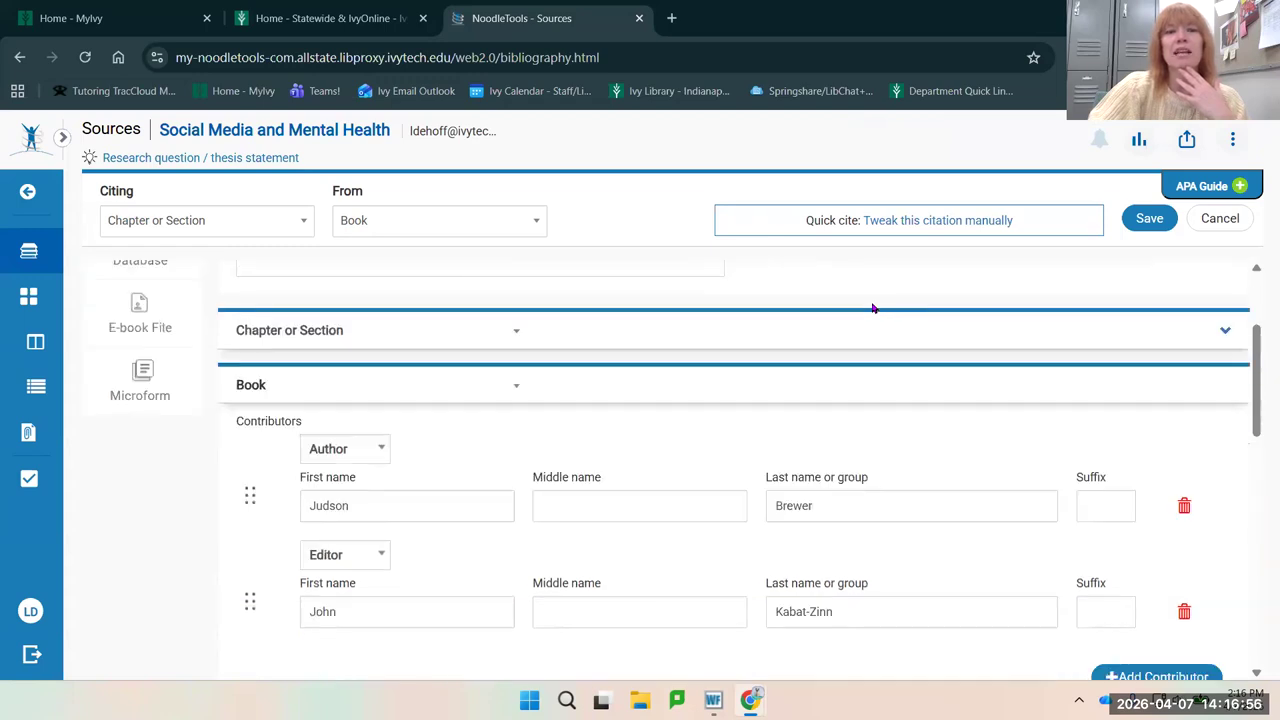
scroll(872, 308, "down", 1)
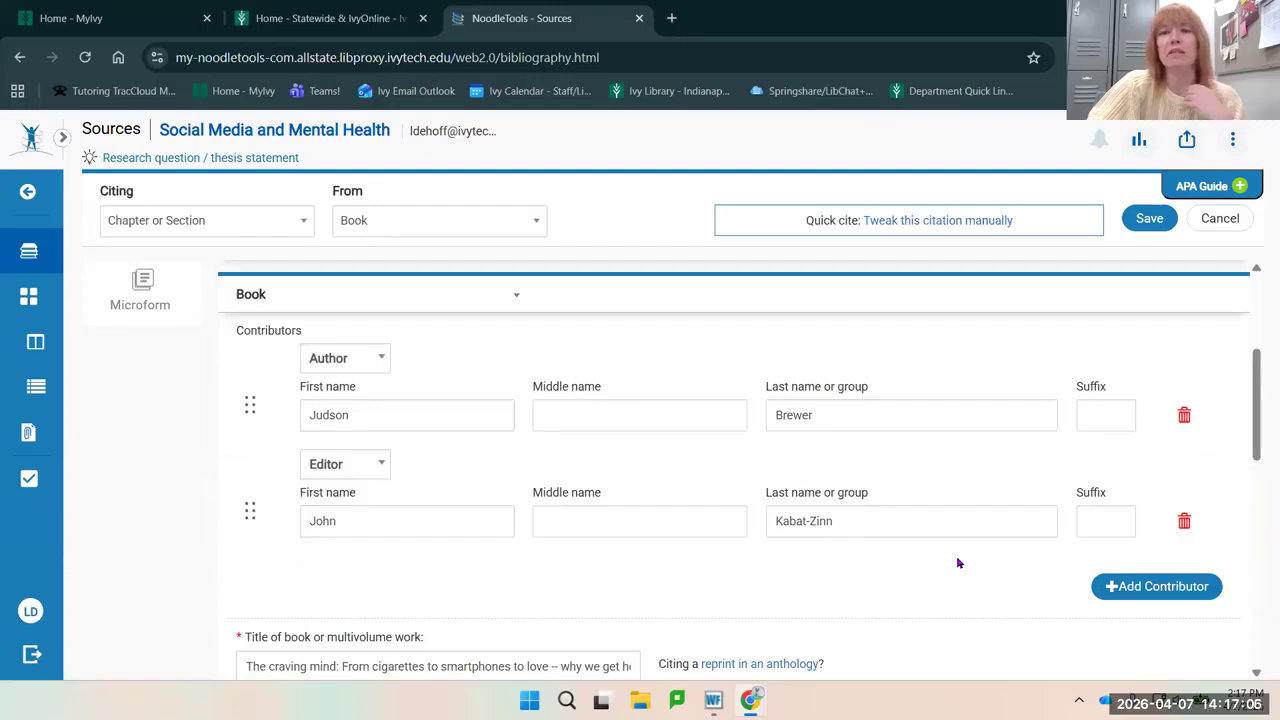
scroll(958, 563, "down", 6)
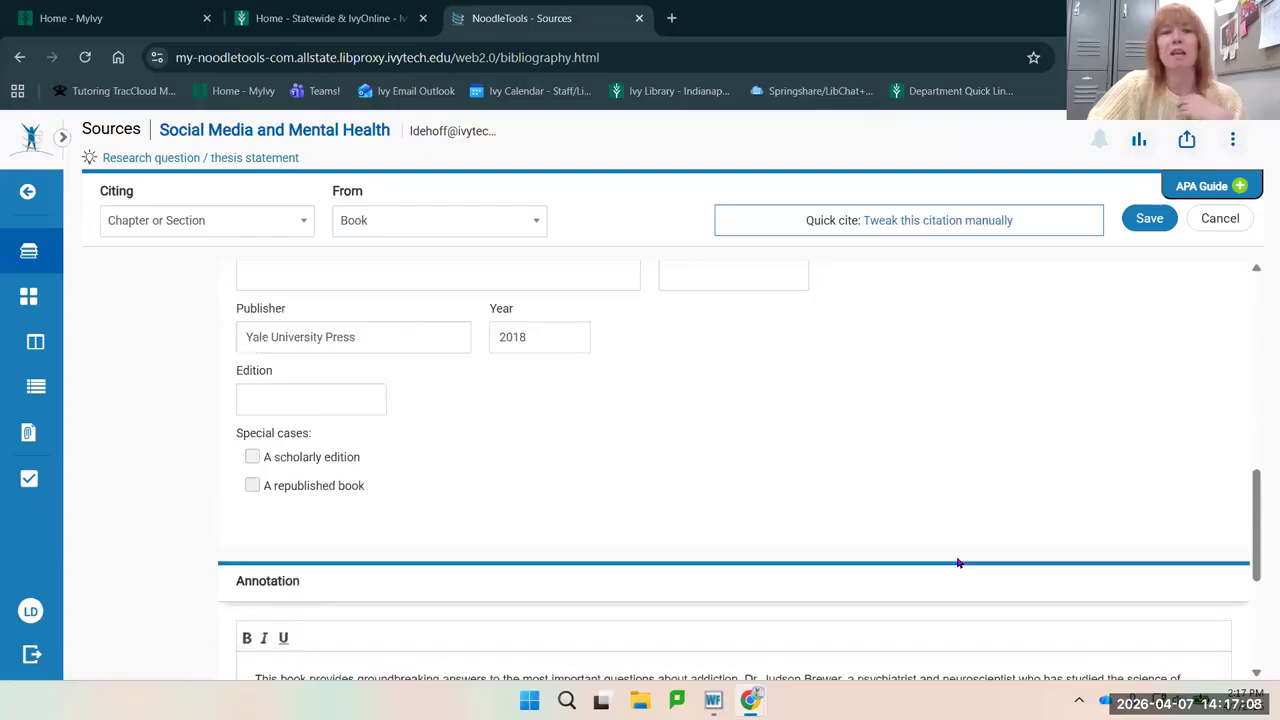
- Append "The date this was published was 2025, so the information is up-to-date." to the book's annotation and save the citation
scroll(958, 563, "down", 2)
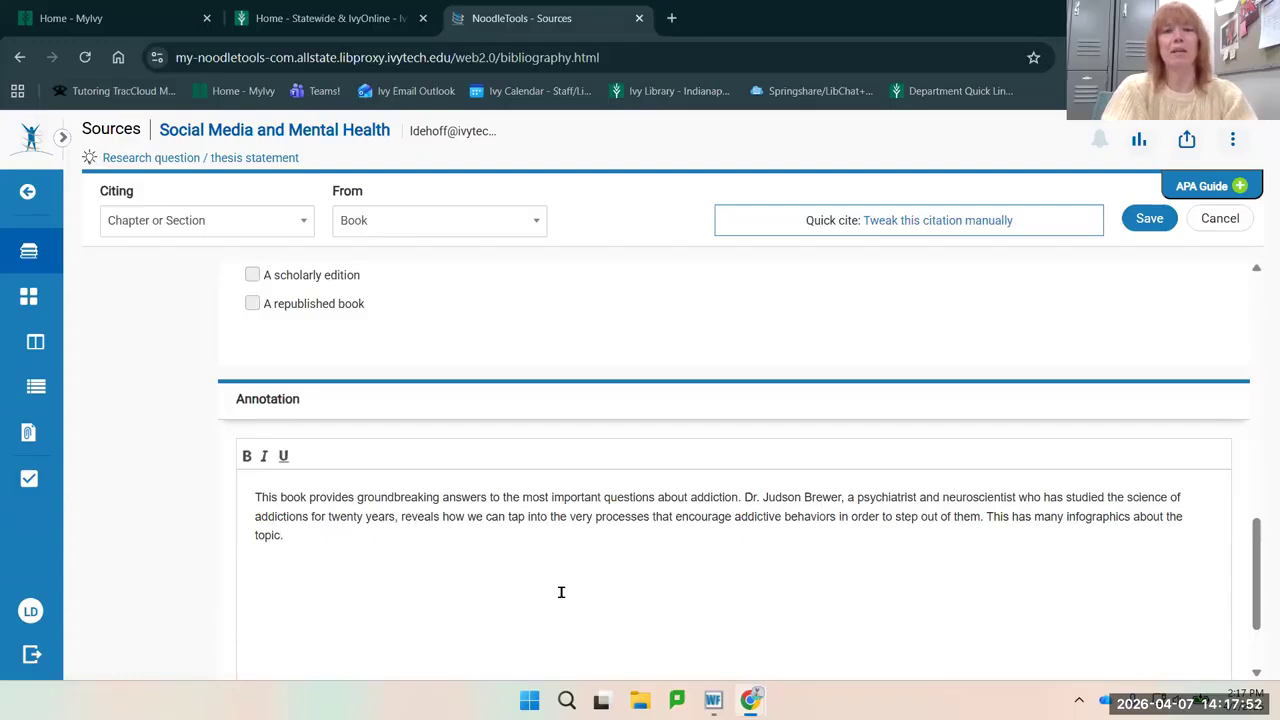
type("T")
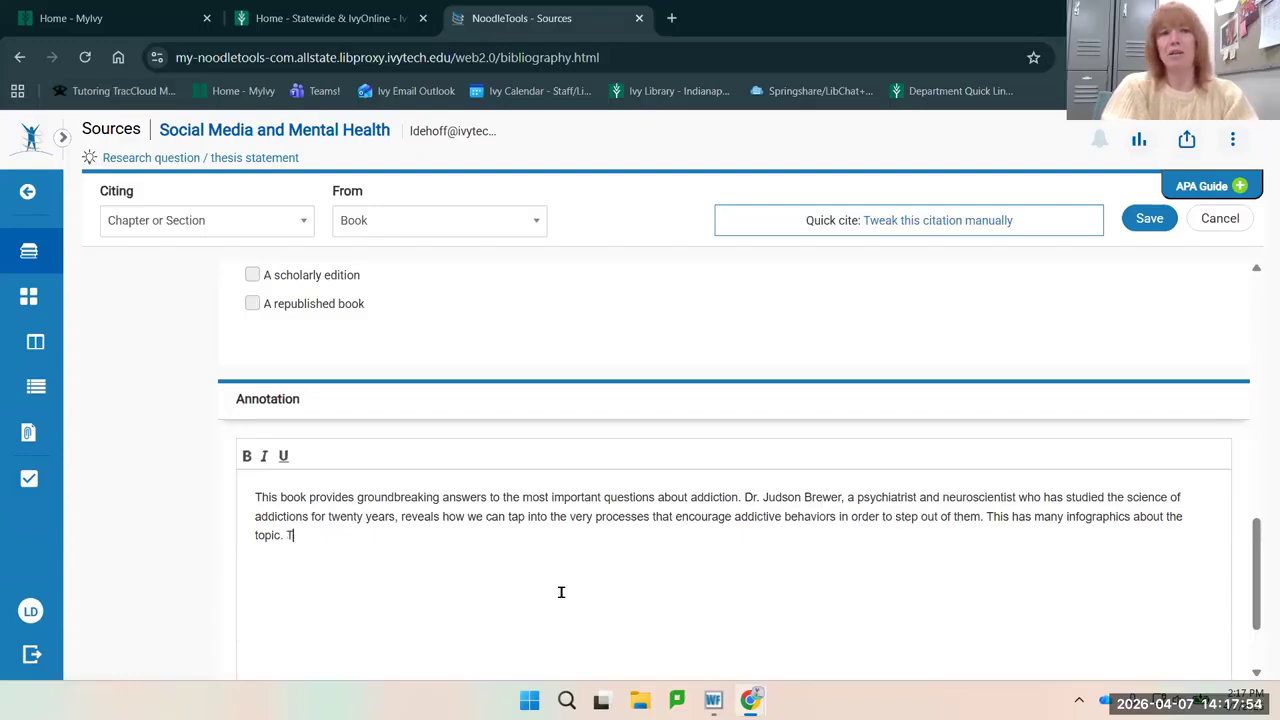
type("he date this ")
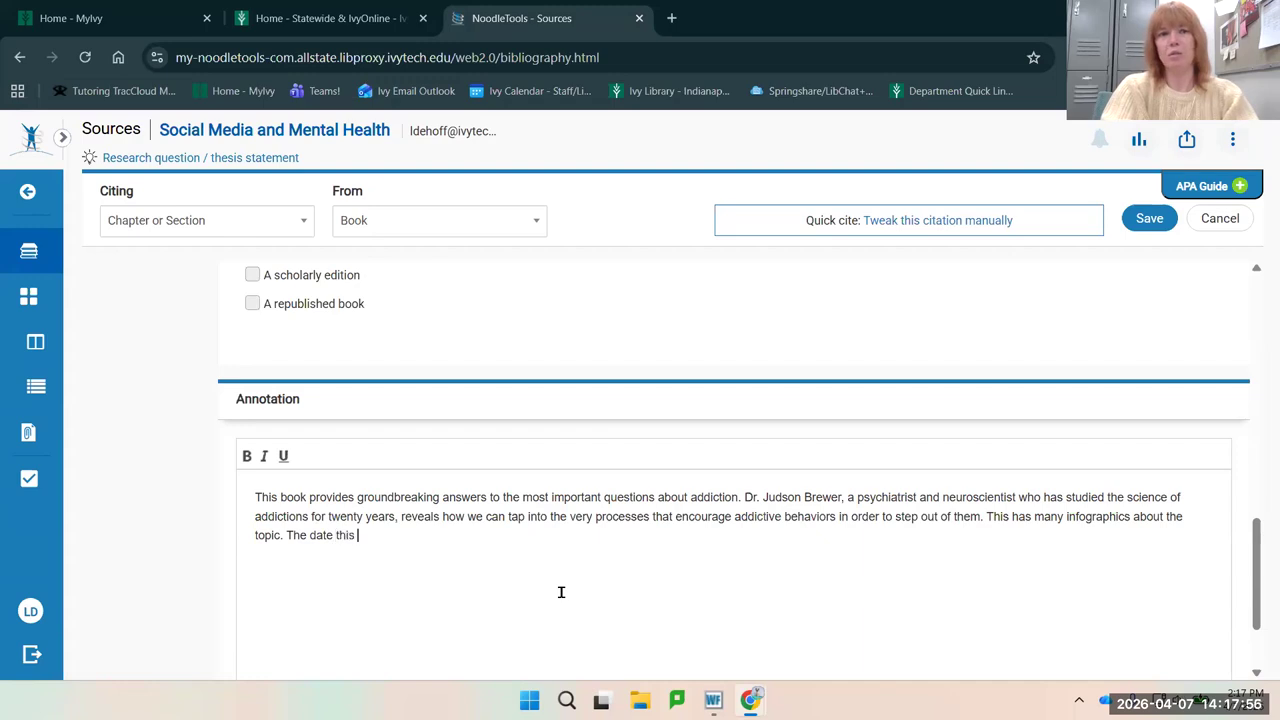
type("was publishe")
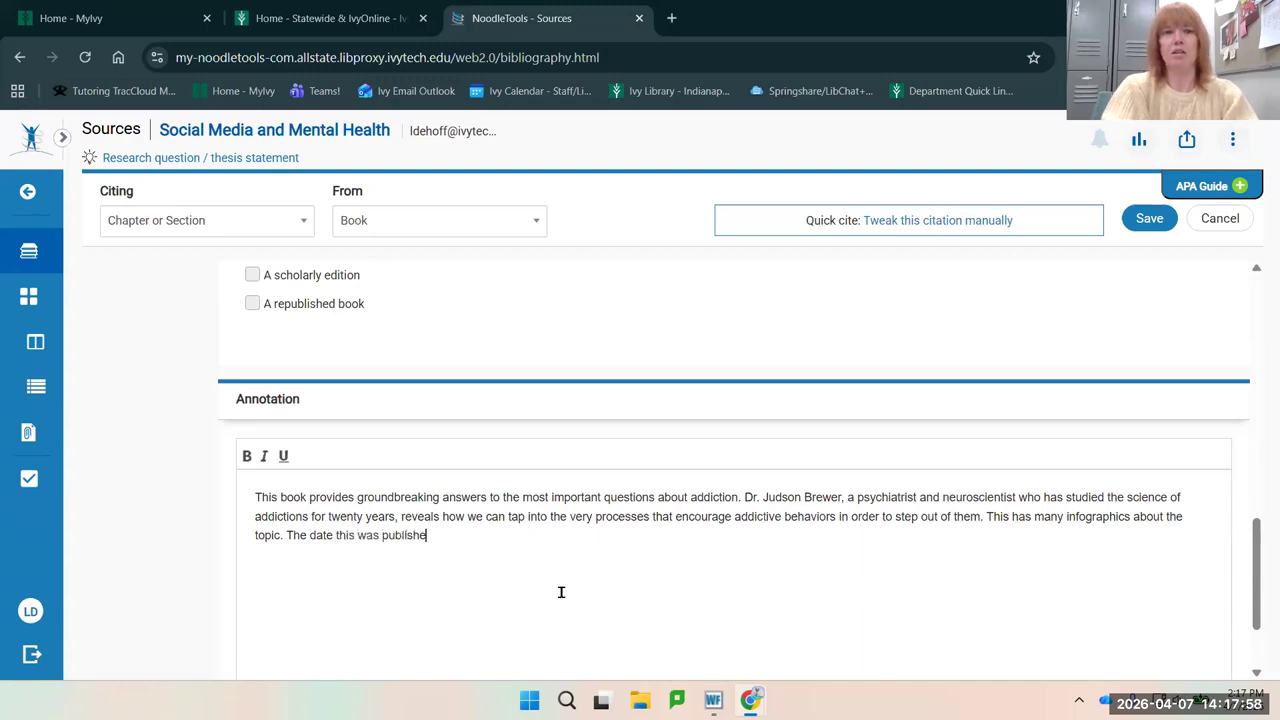
type("d was 2025")
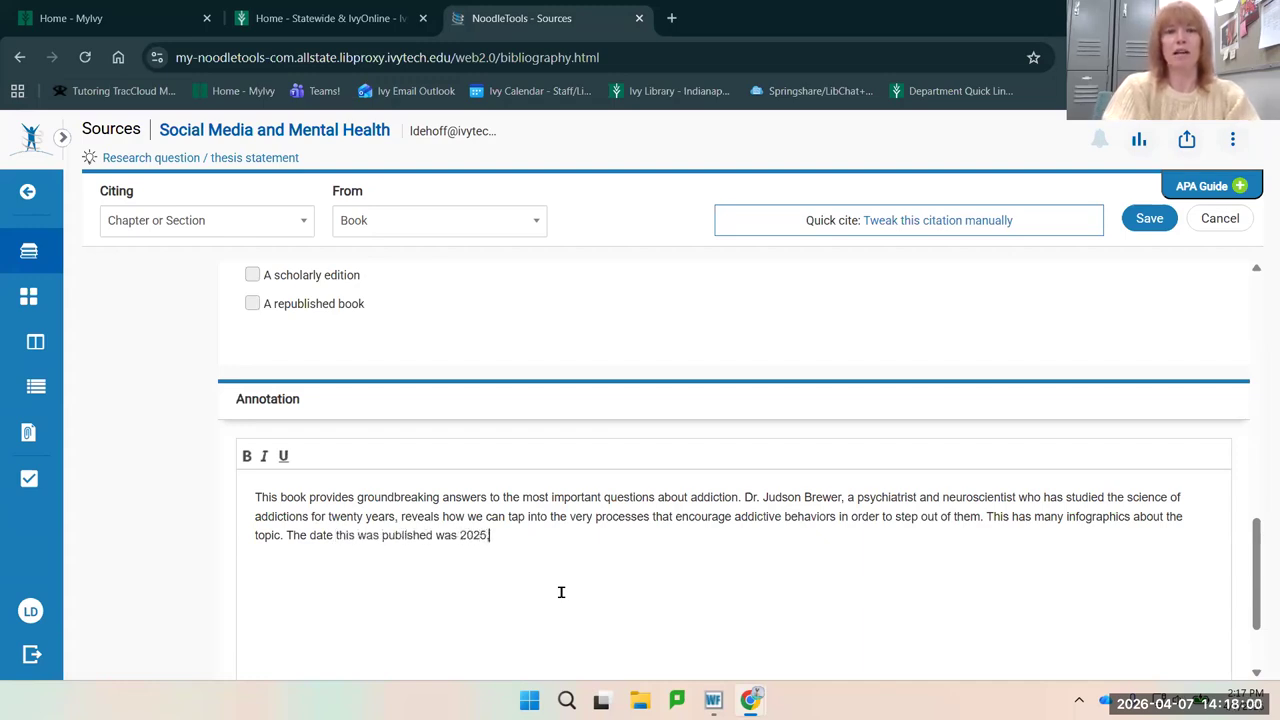
type(", so the informatio")
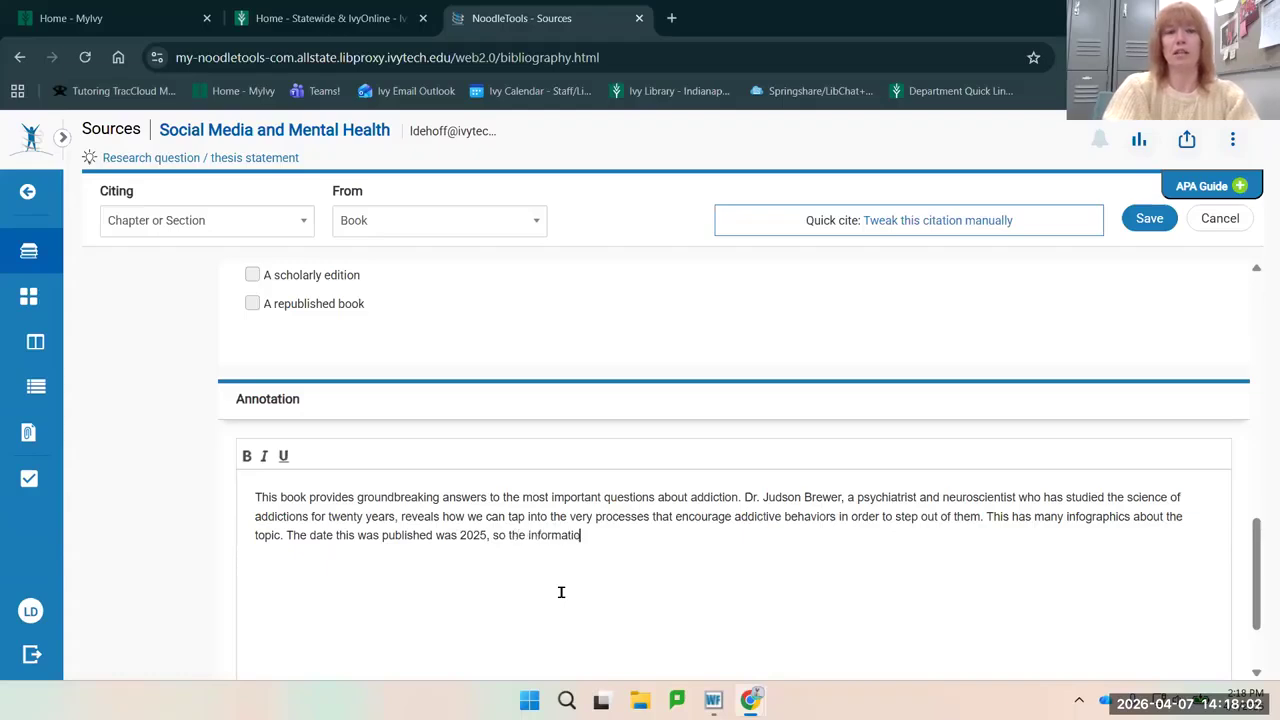
type("n is up-to")
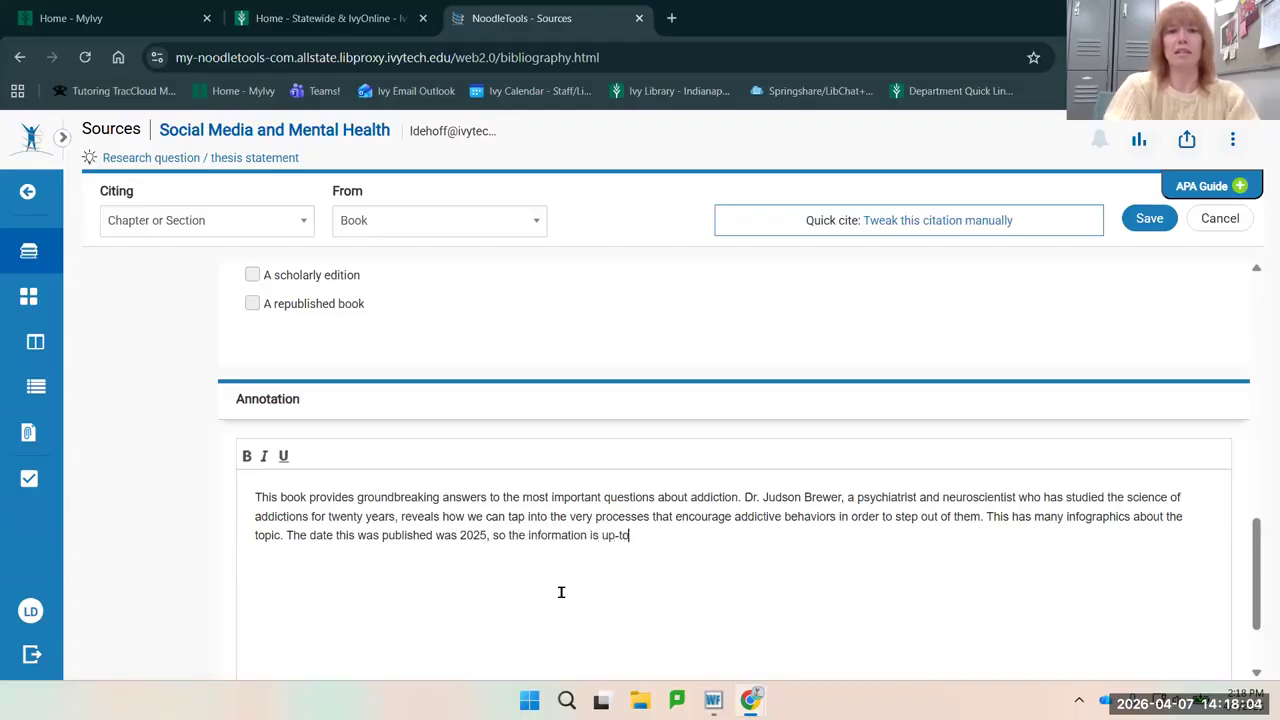
type("-date.")
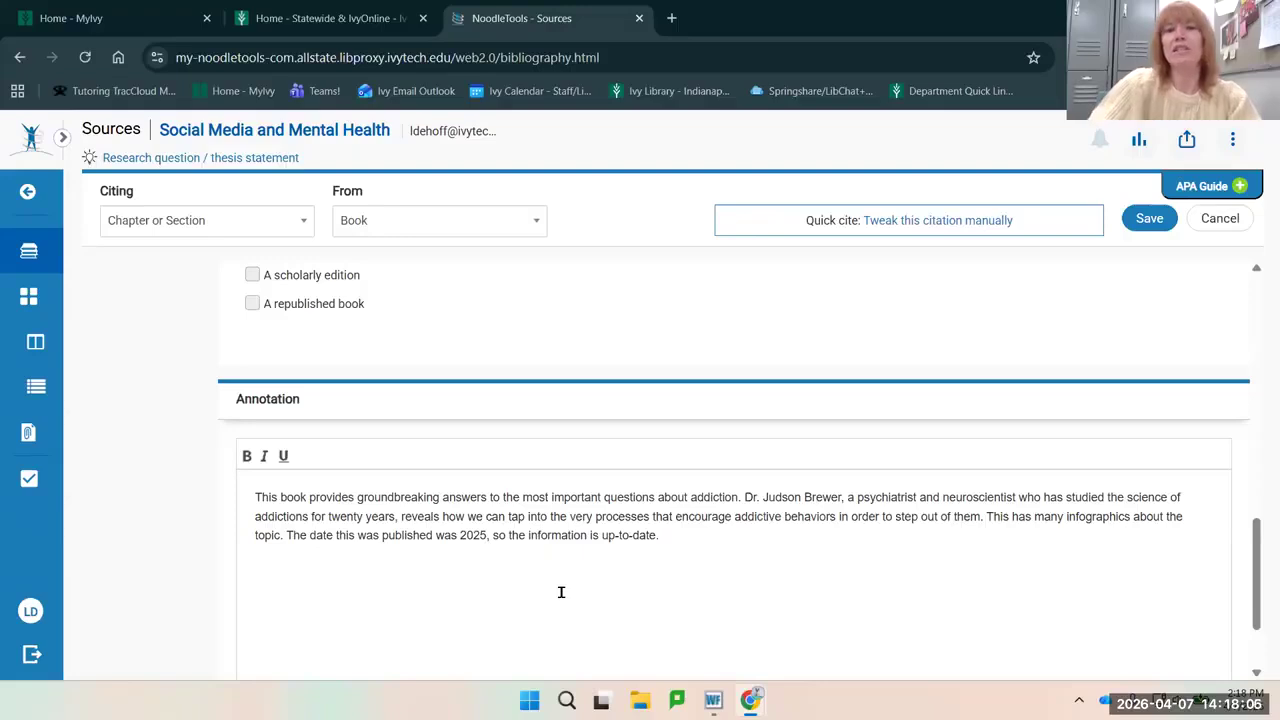
scroll(748, 524, "down", 2)
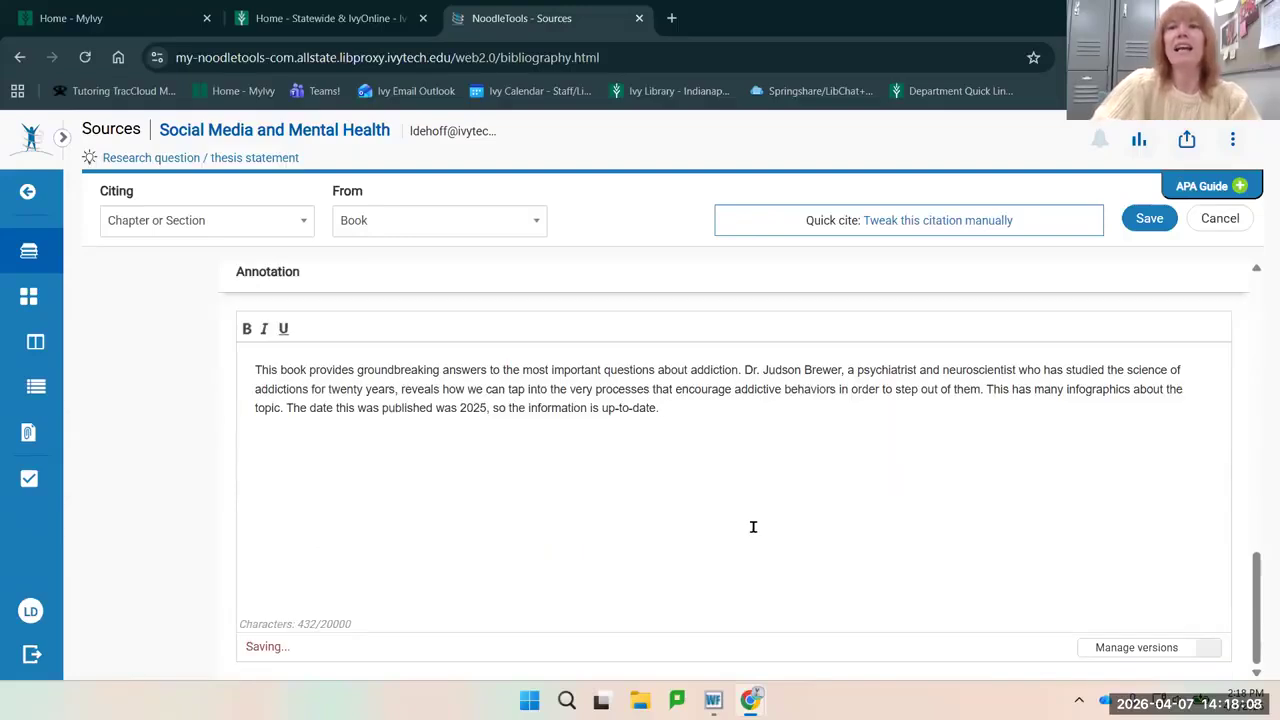
left_click(1149, 218)
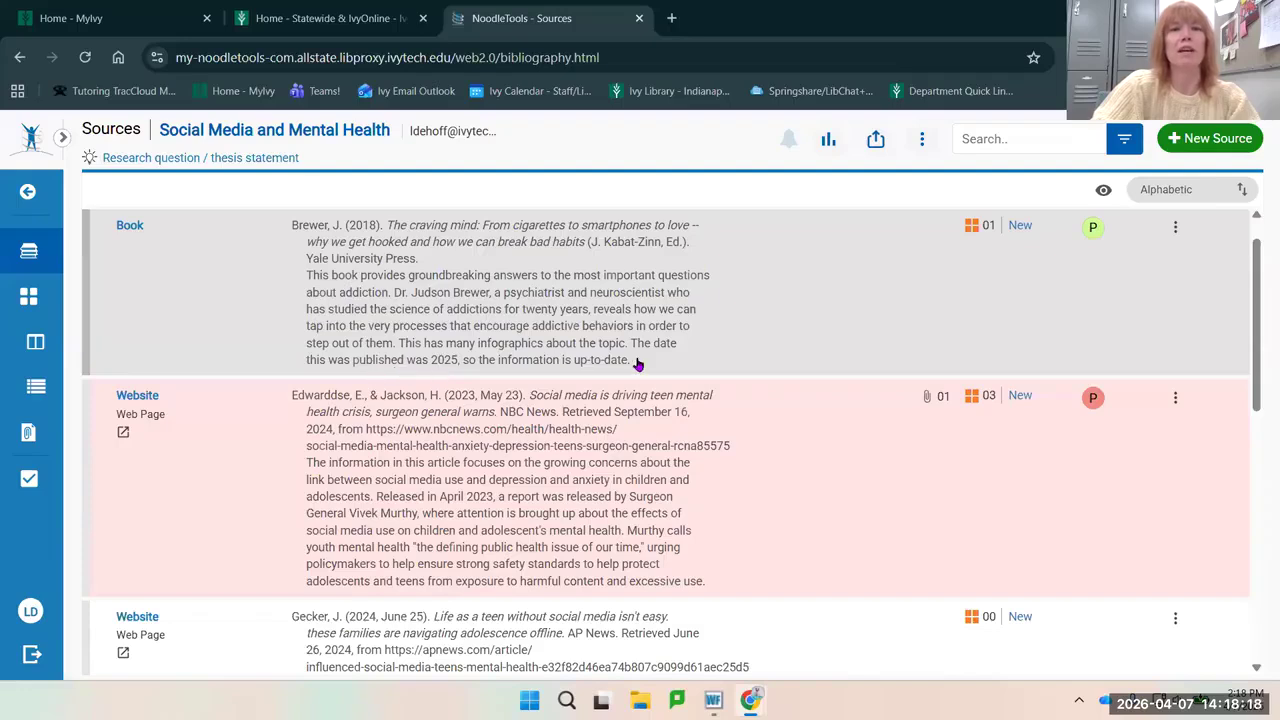
- Bring the Johns Hopkins Medicine page on social media and mental health in children into the browser window beside NoodleTools
scroll(422, 294, "up", 1)
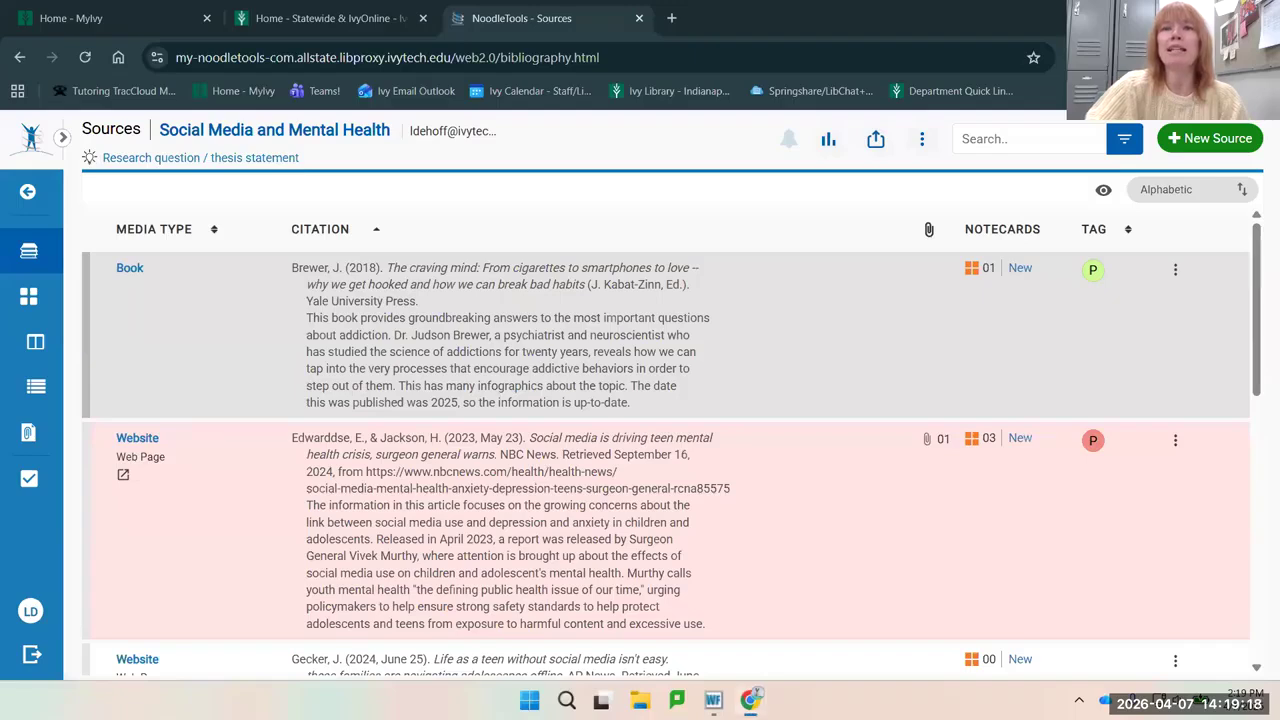
left_click_drag(1279, 18, 925, 18)
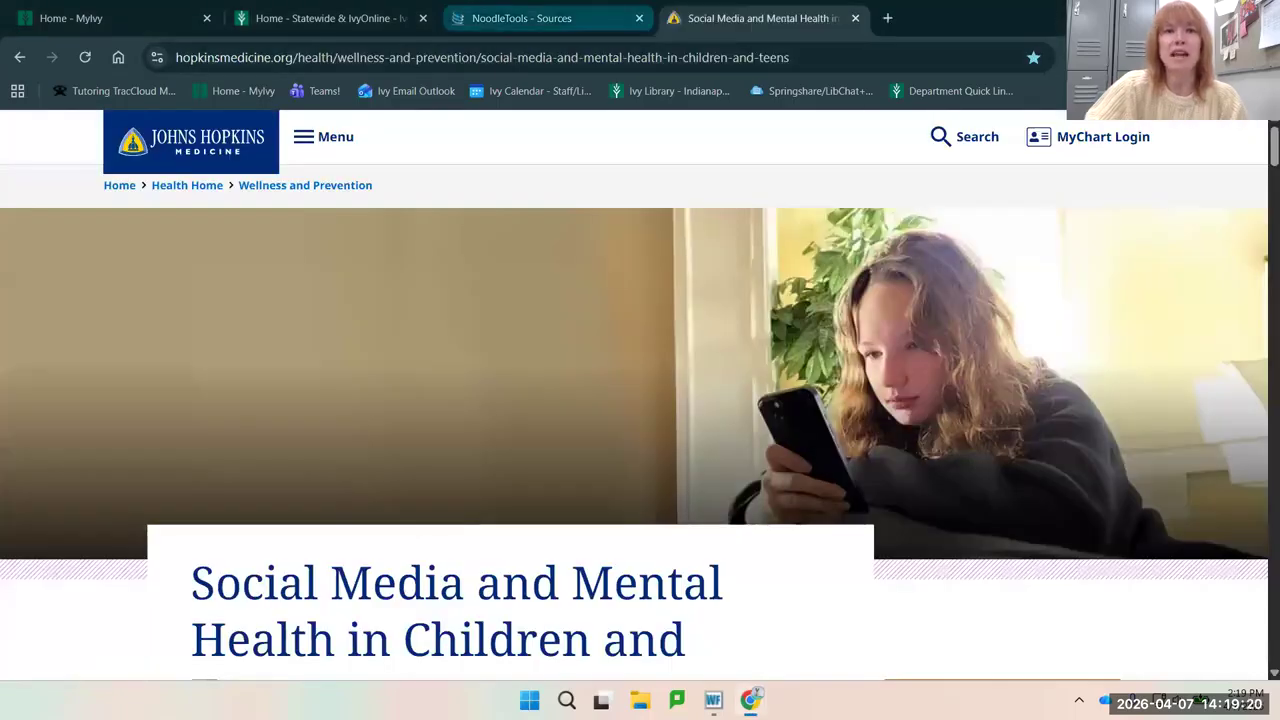
- Examine the Johns Hopkins article on social media and mental health for its title, featured experts and publication date
left_click(540, 18)
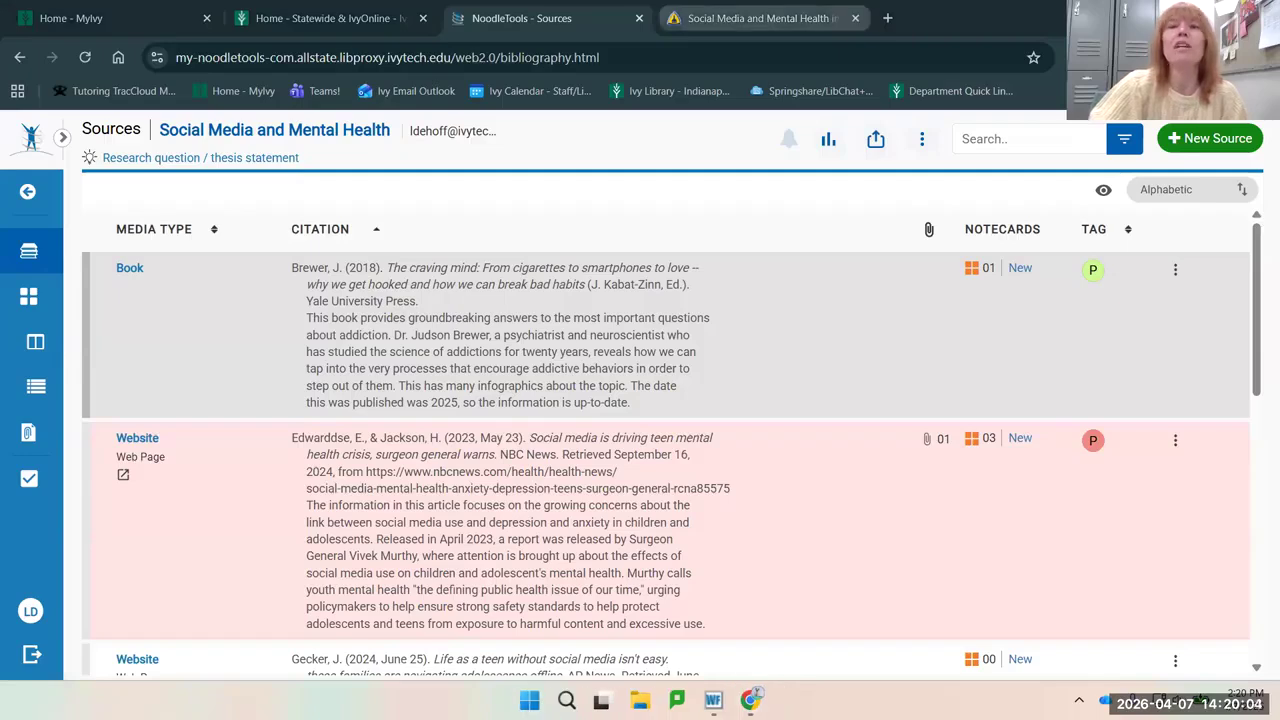
left_click(760, 18)
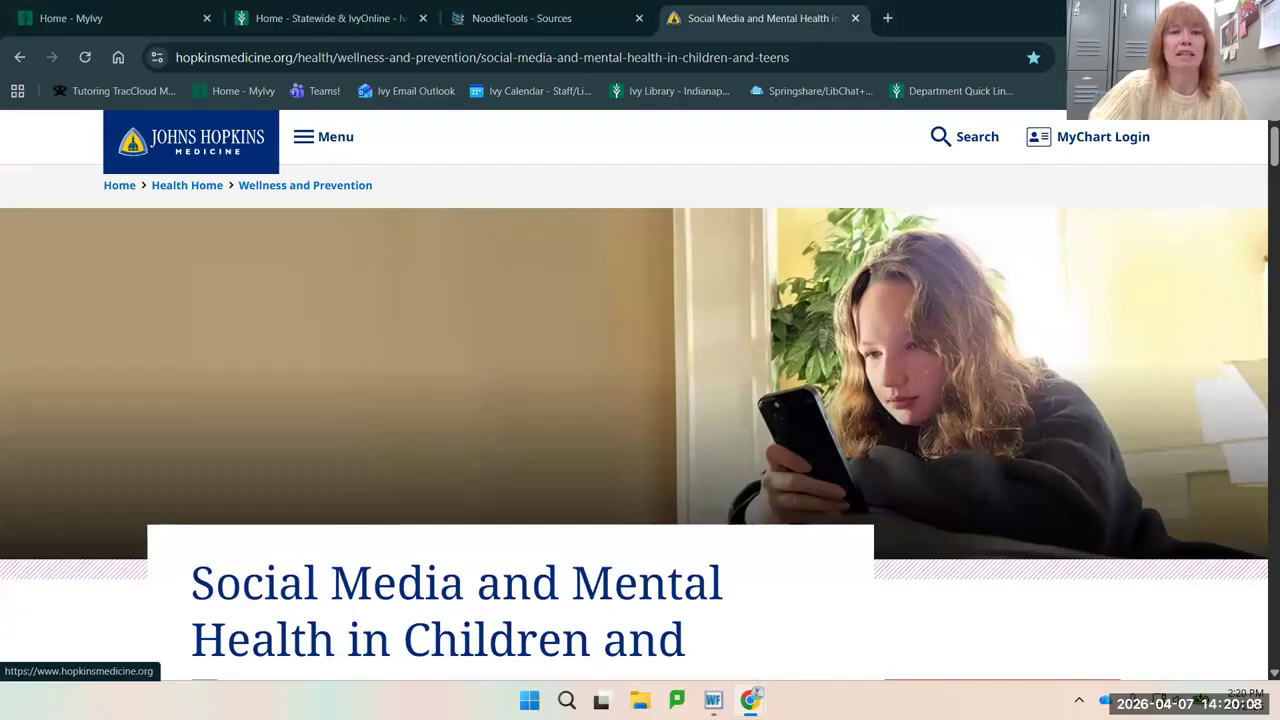
scroll(640, 400, "down", 1)
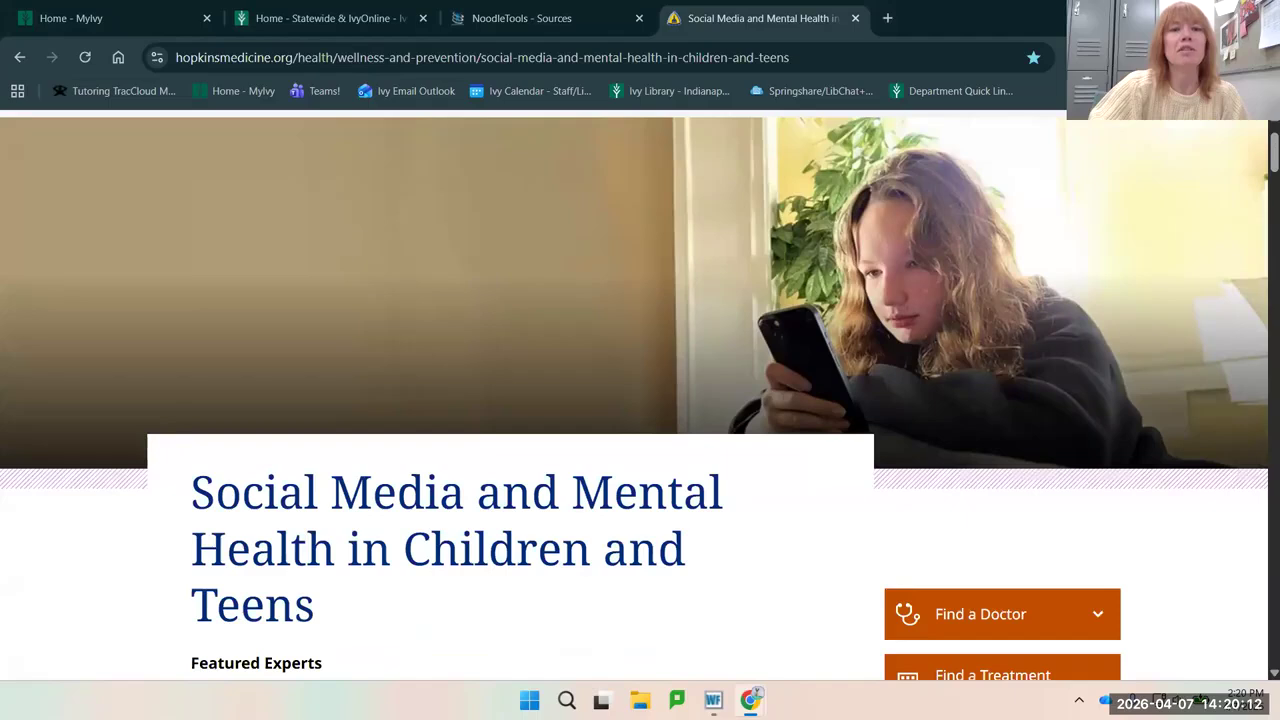
scroll(705, 416, "down", 2)
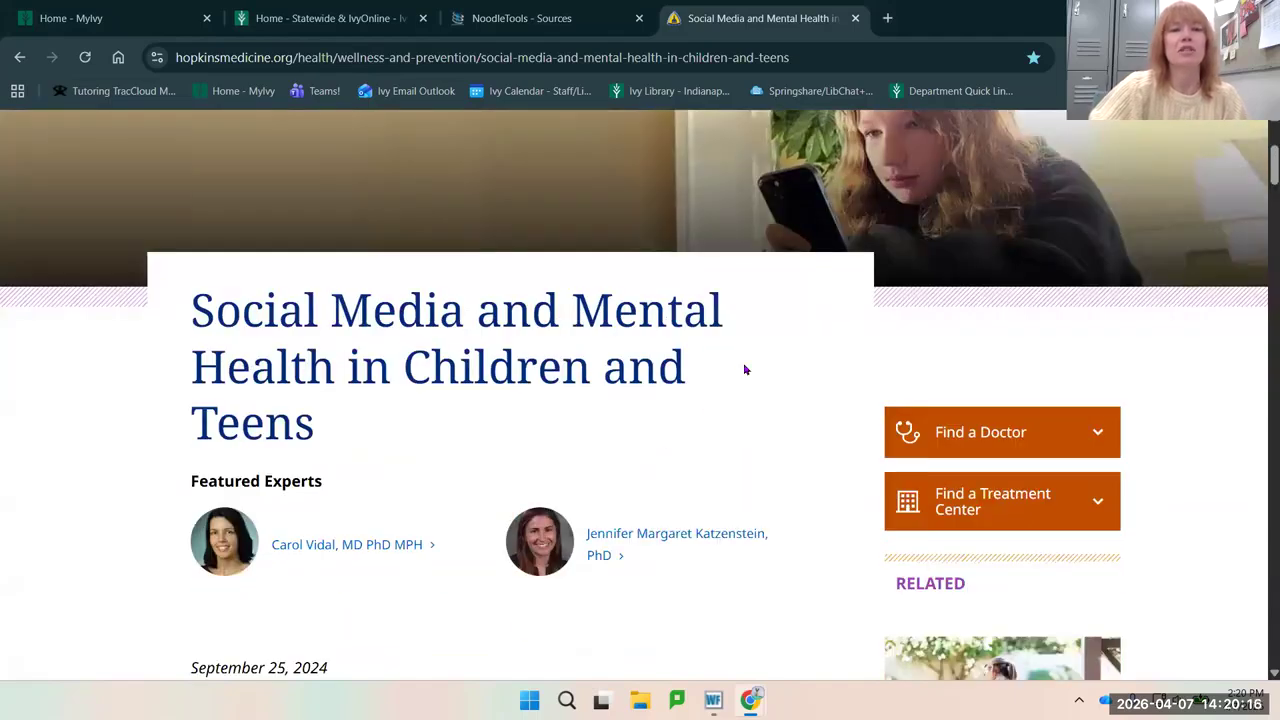
scroll(744, 370, "down", 2)
scroll(744, 370, "down", 5)
scroll(744, 370, "up", 6)
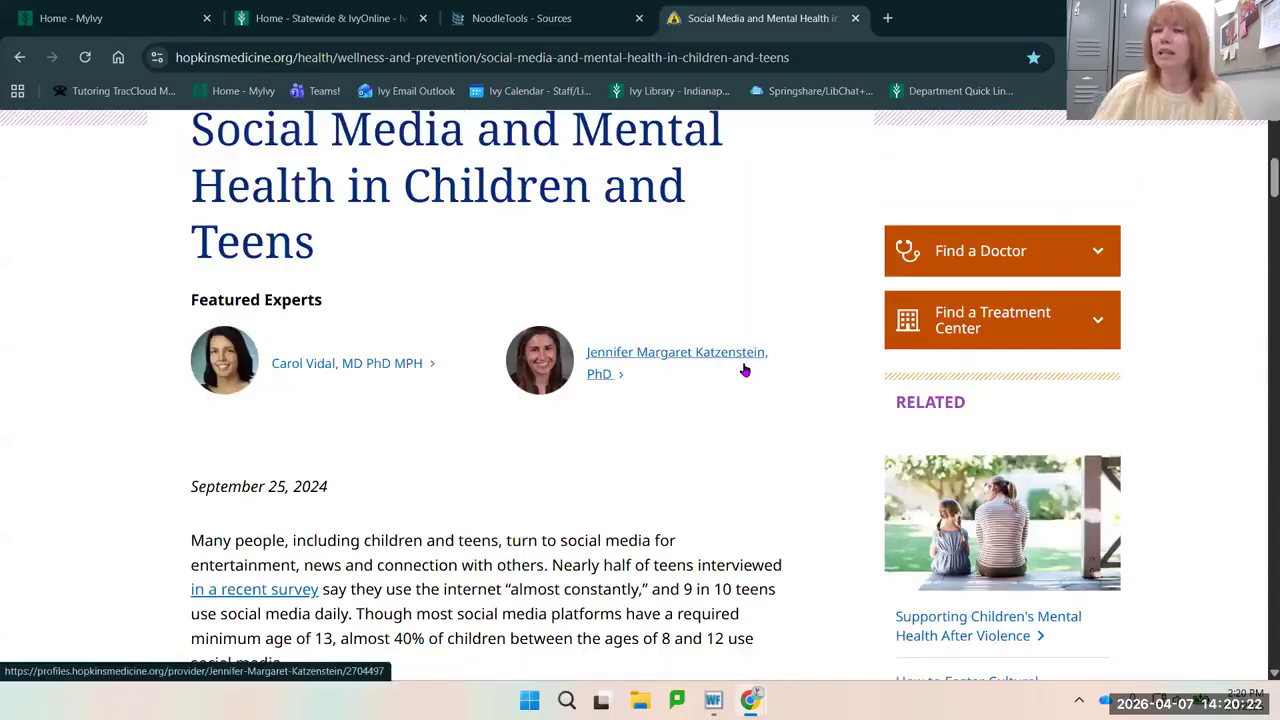
scroll(744, 368, "up", 4)
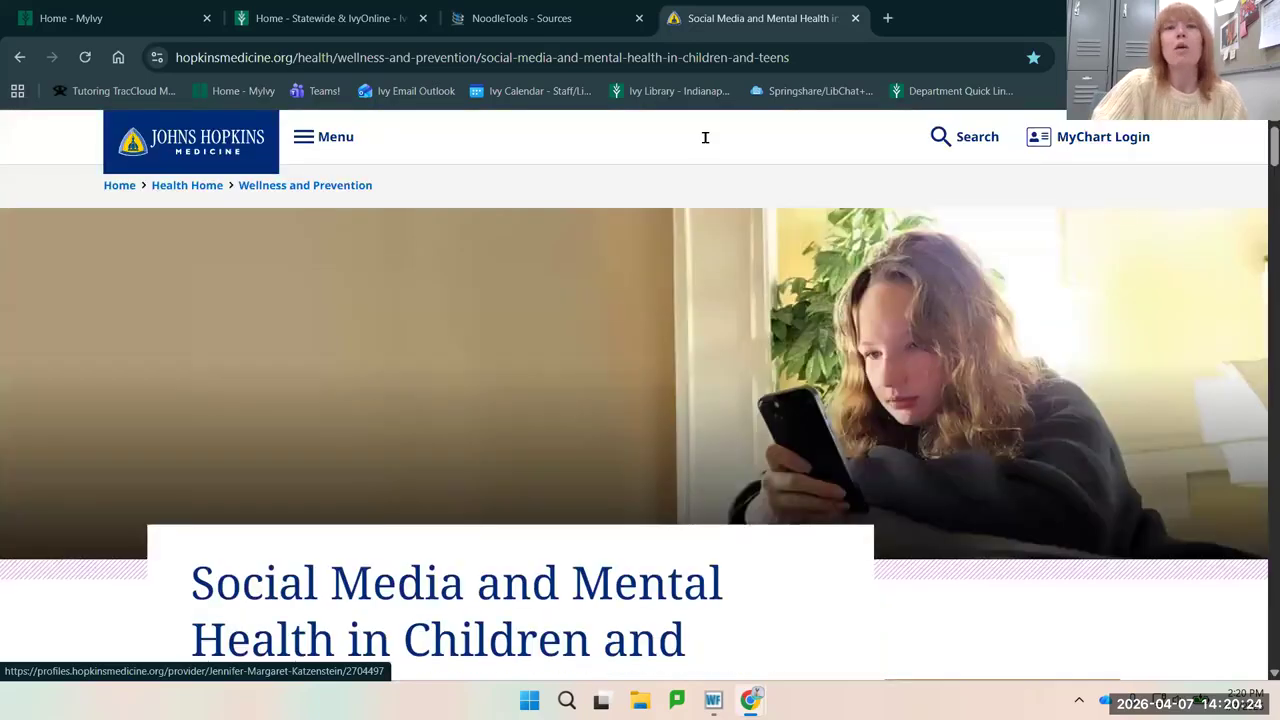
- Switch to NoodleTools, go back to the project list and open the sources of the Social Media and Mental Health project
left_click(521, 18)
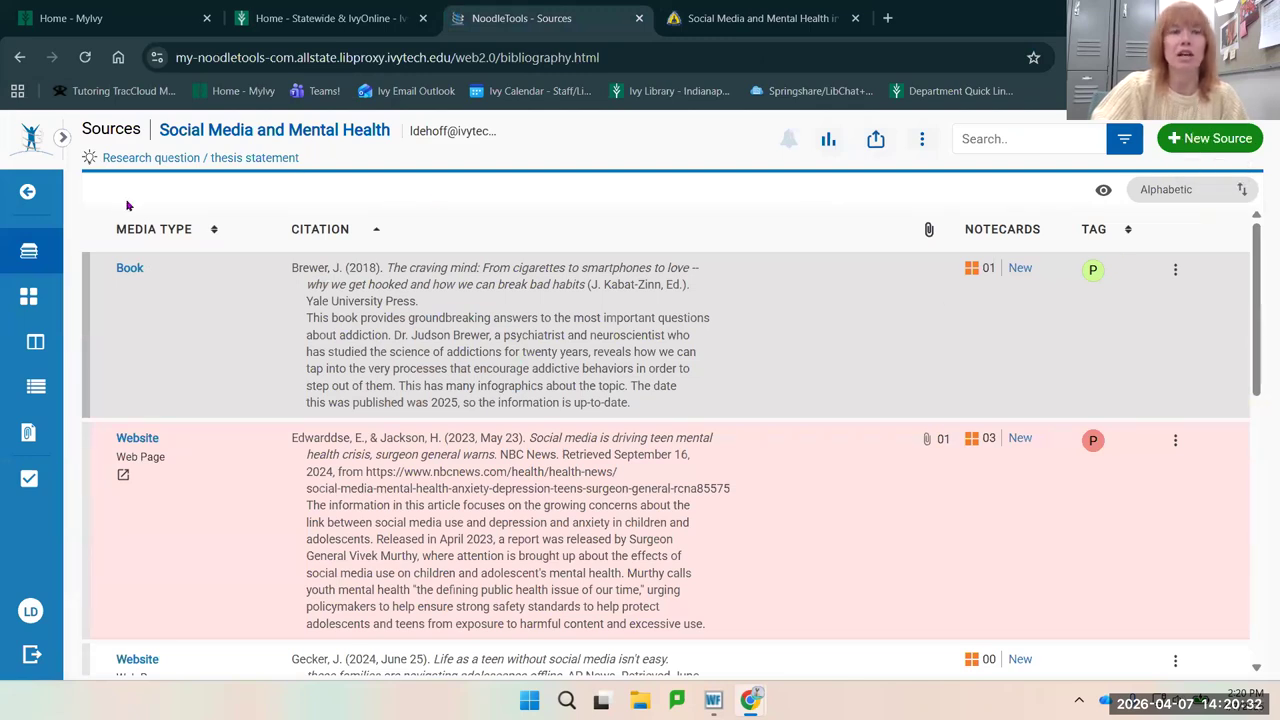
left_click(27, 191)
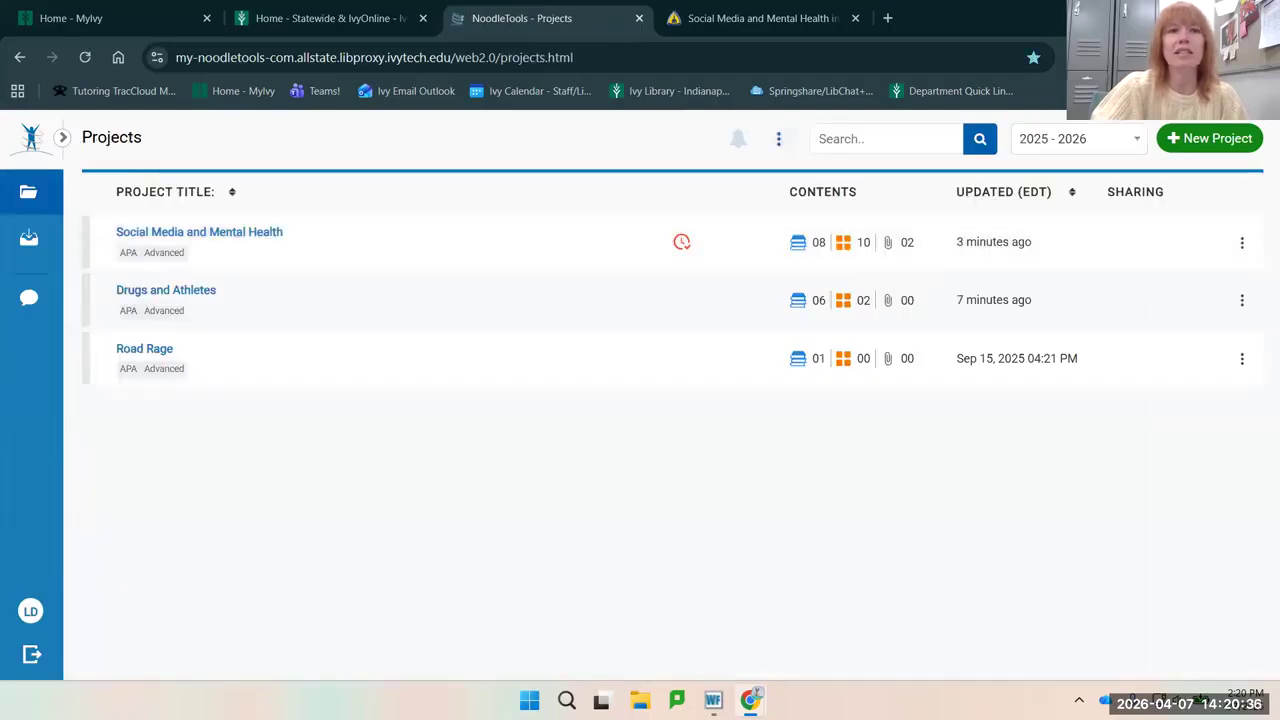
left_click(274, 232)
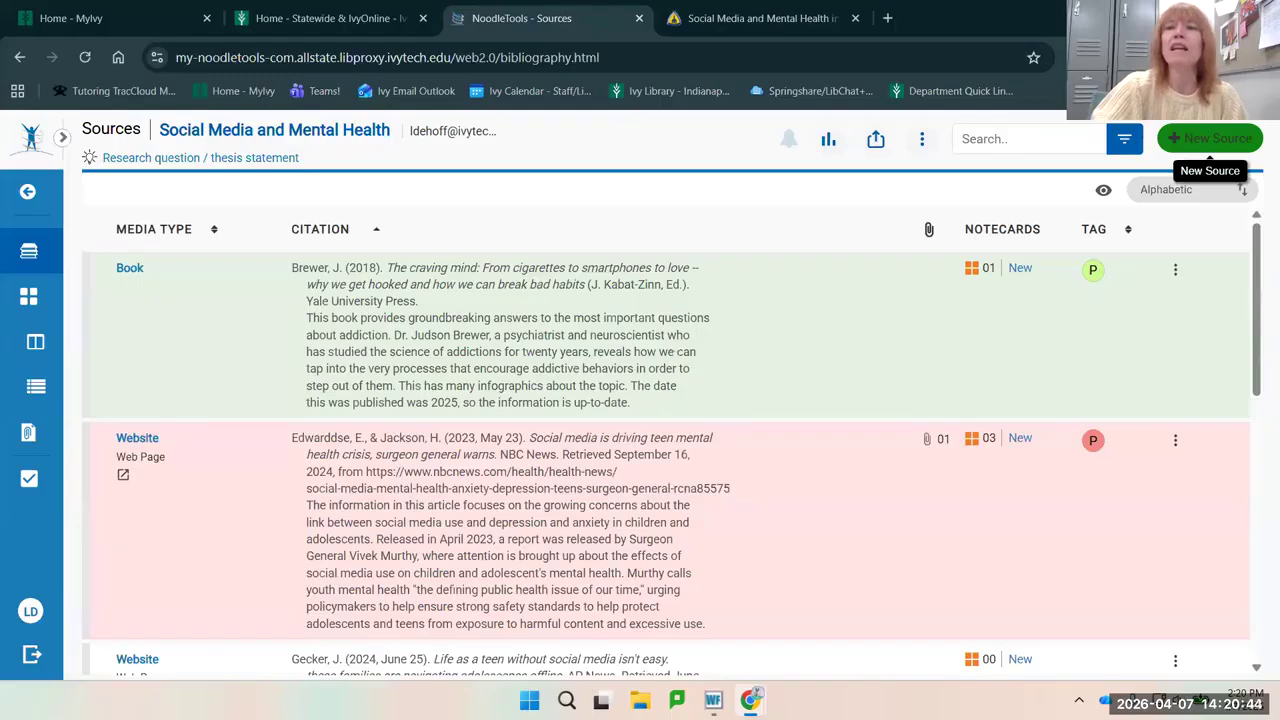
- Create a new citation with Website as the location and Web Page as the source type, and look over its form
left_click(1210, 140)
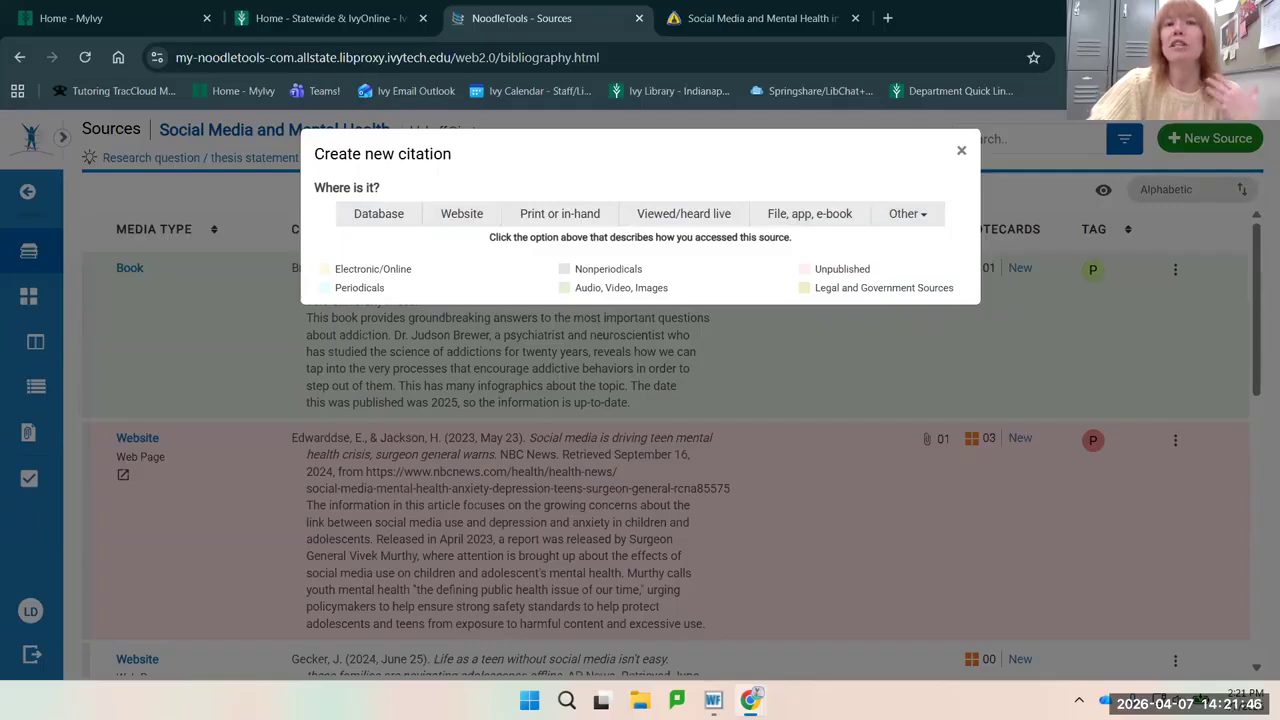
left_click(458, 214)
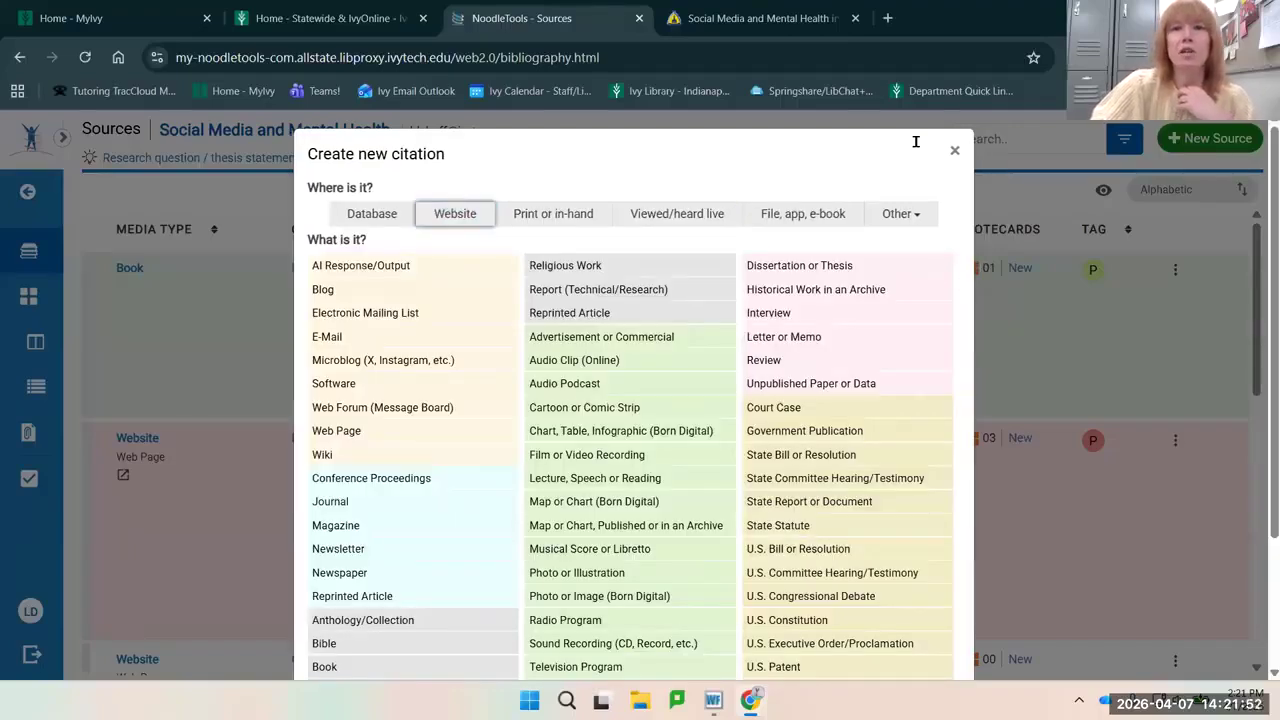
left_click(755, 18)
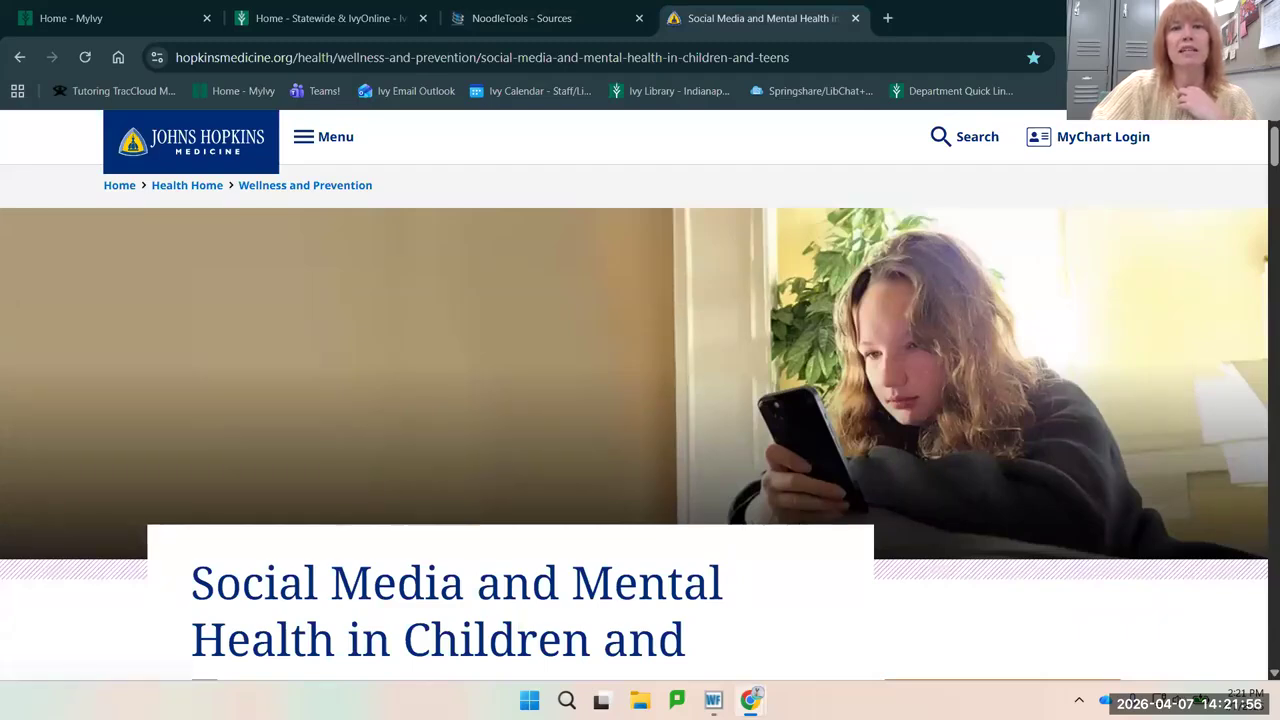
scroll(640, 400, "down", 1)
left_click(521, 18)
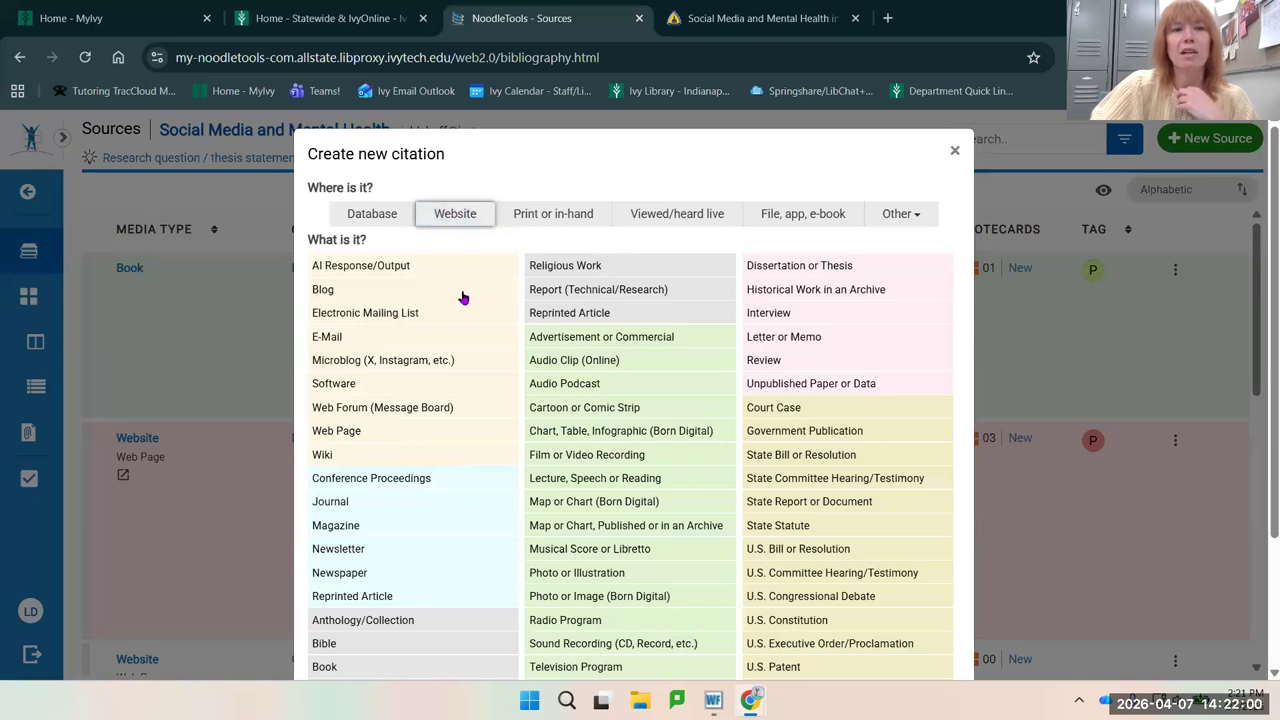
scroll(463, 298, "down", 2)
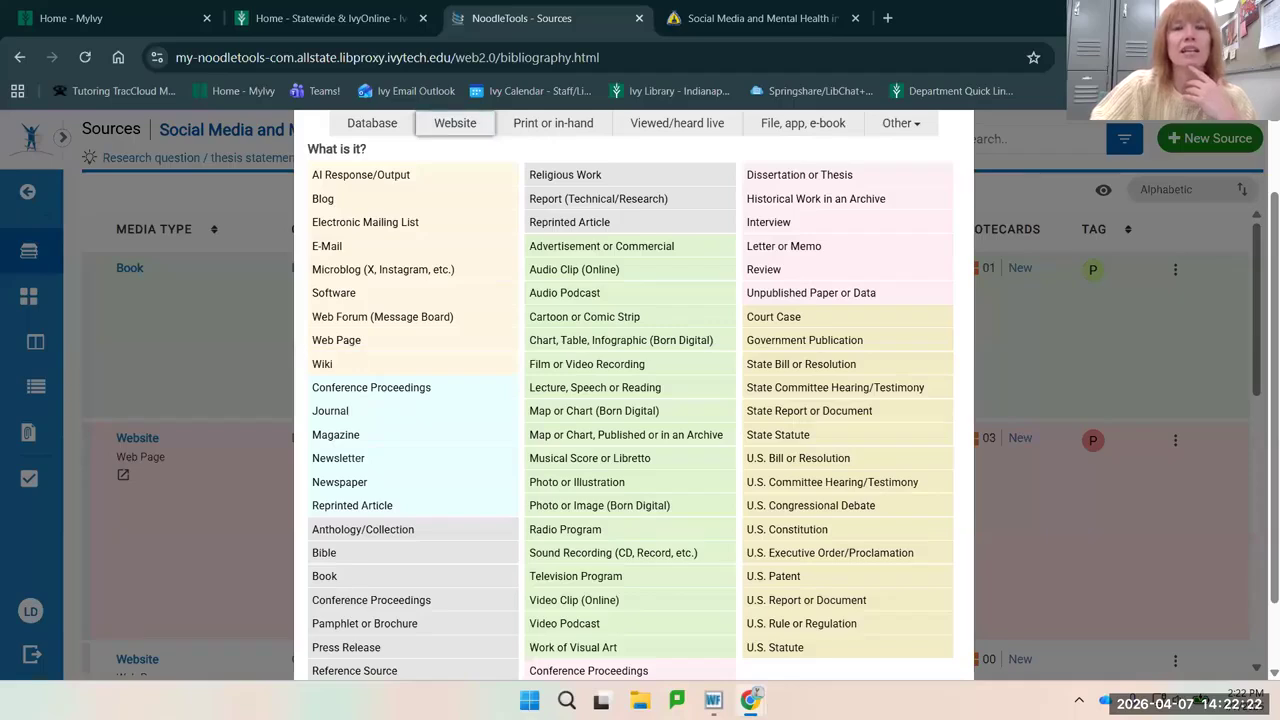
scroll(350, 350, "up", 2)
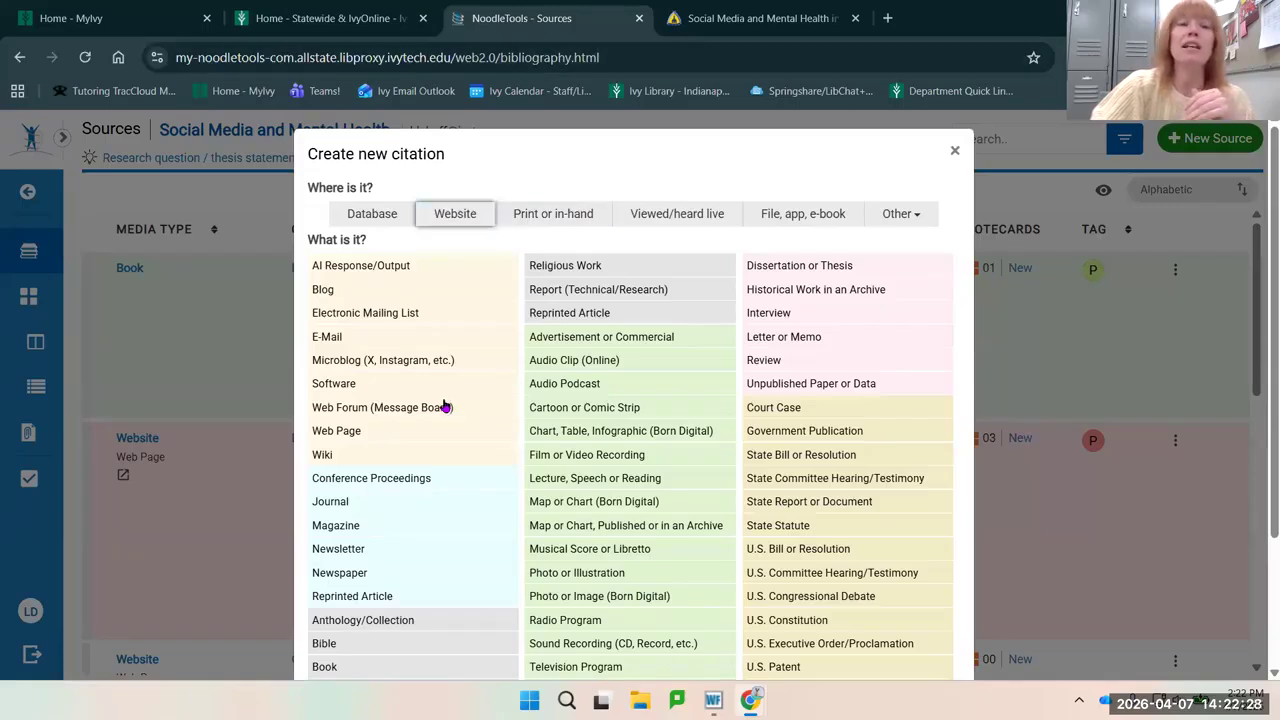
left_click(337, 431)
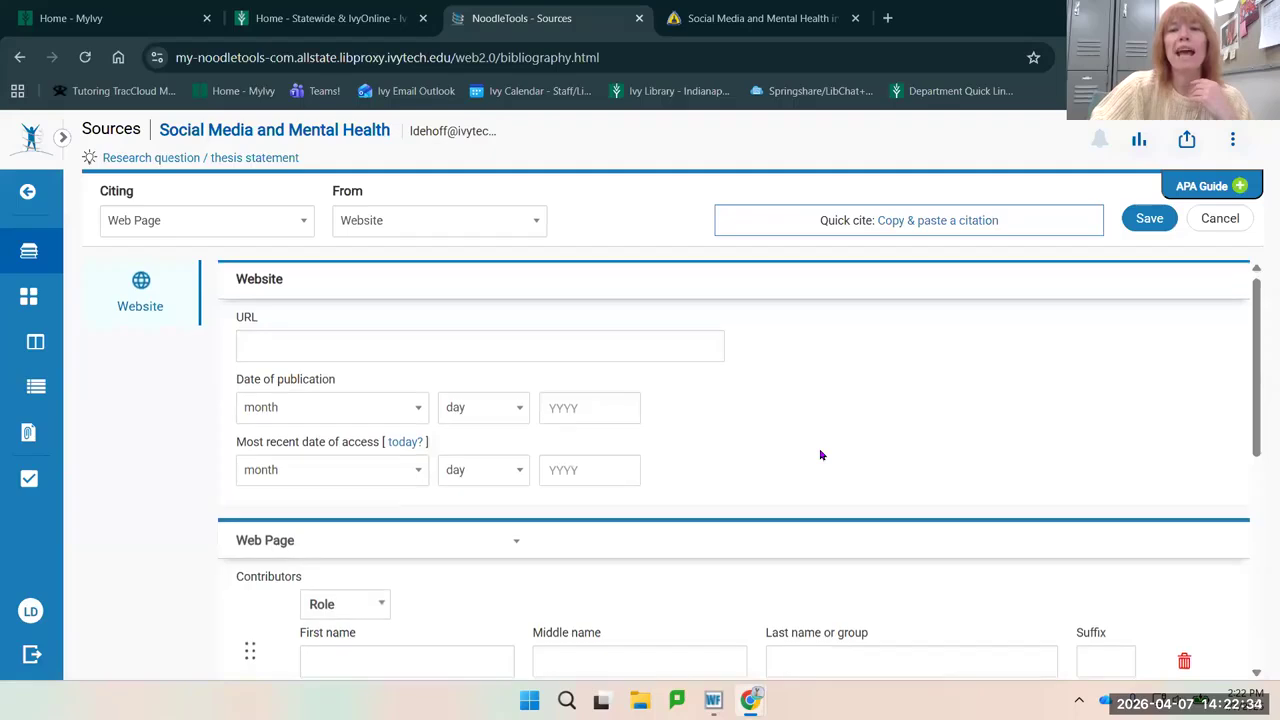
scroll(820, 455, "down", 5)
scroll(820, 455, "up", 5)
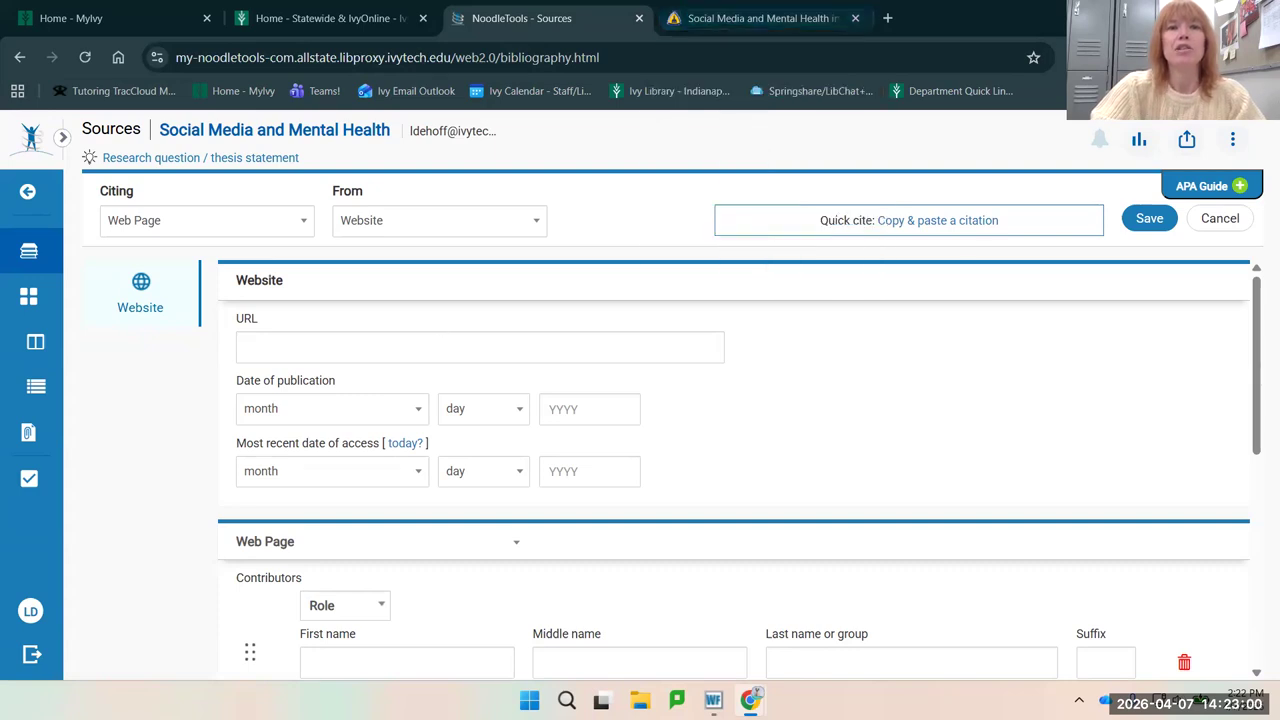
- Copy the Johns Hopkins article's web address into the URL field of the new web page citation
left_click(352, 340)
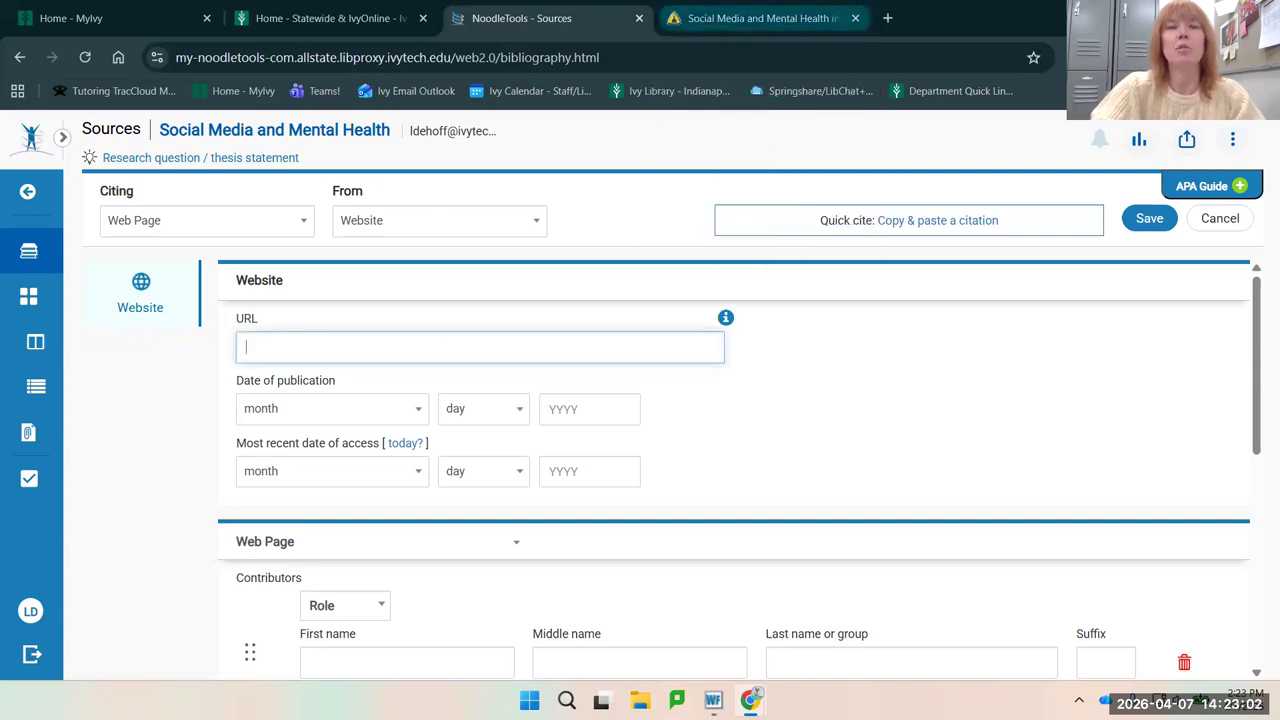
left_click(755, 18)
left_click(500, 58)
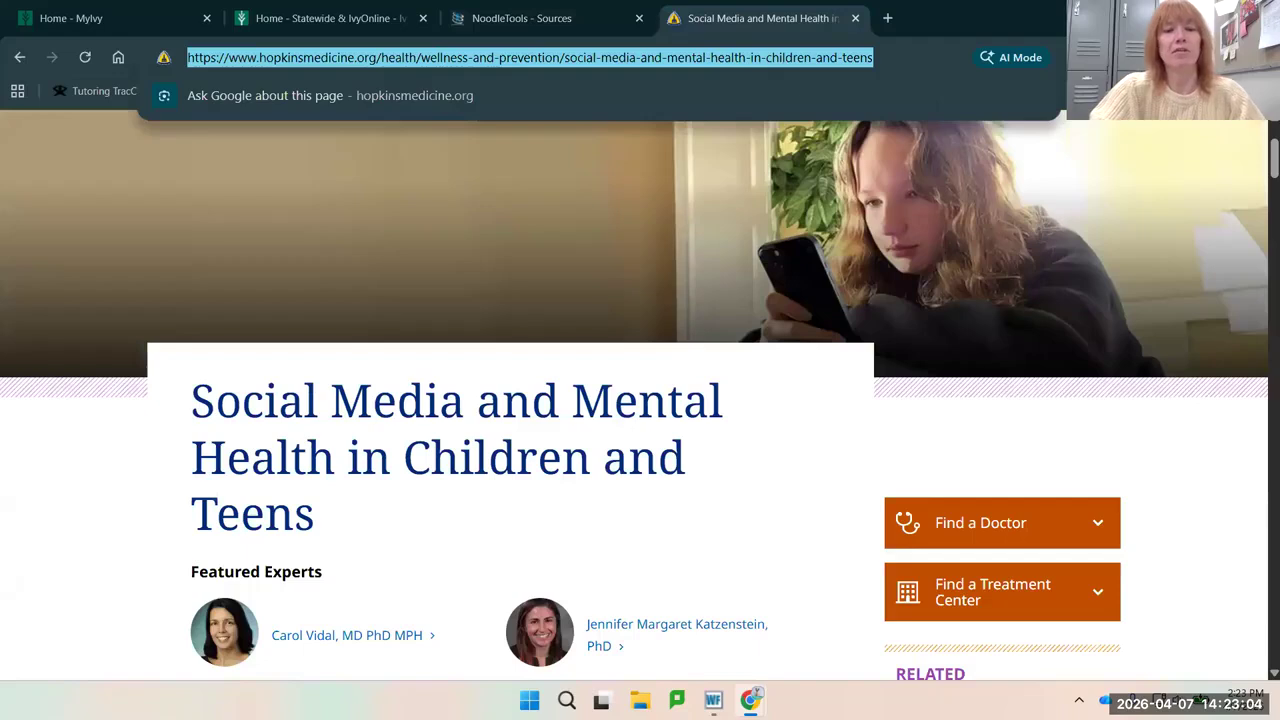
left_click(520, 18)
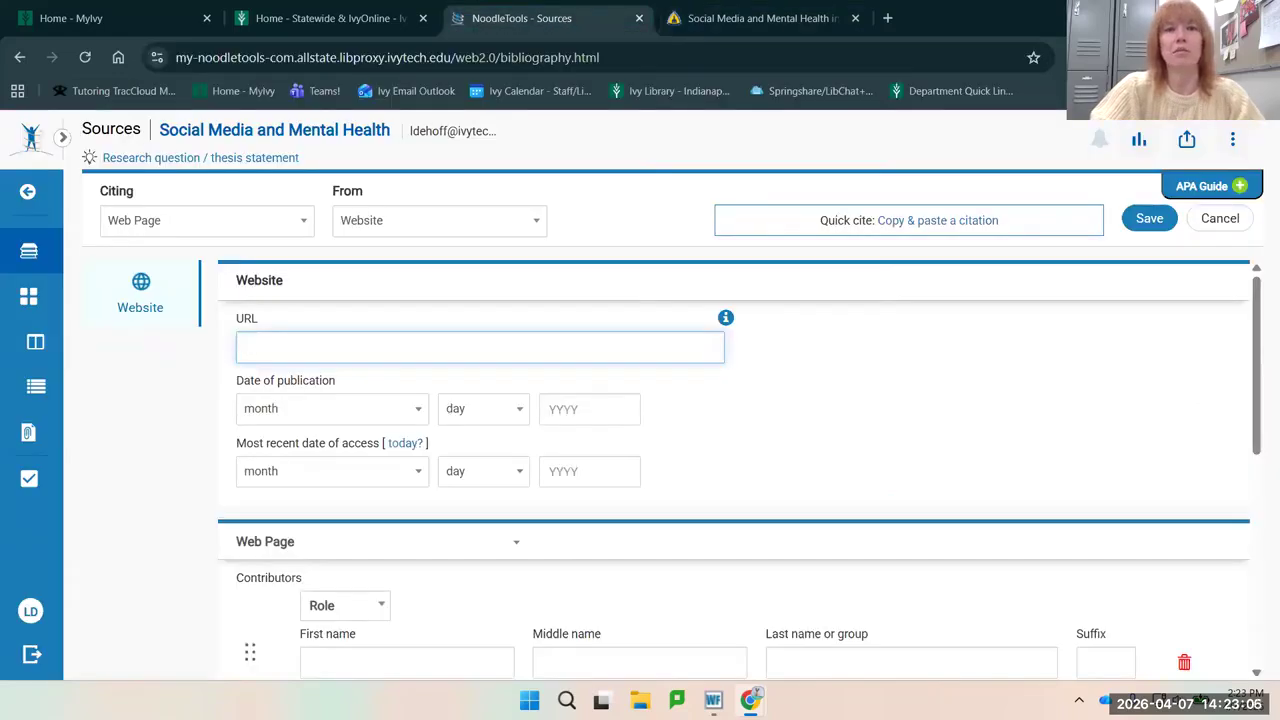
key("ctrl+v")
scroll(855, 335, "down", 1)
scroll(846, 323, "up", 1)
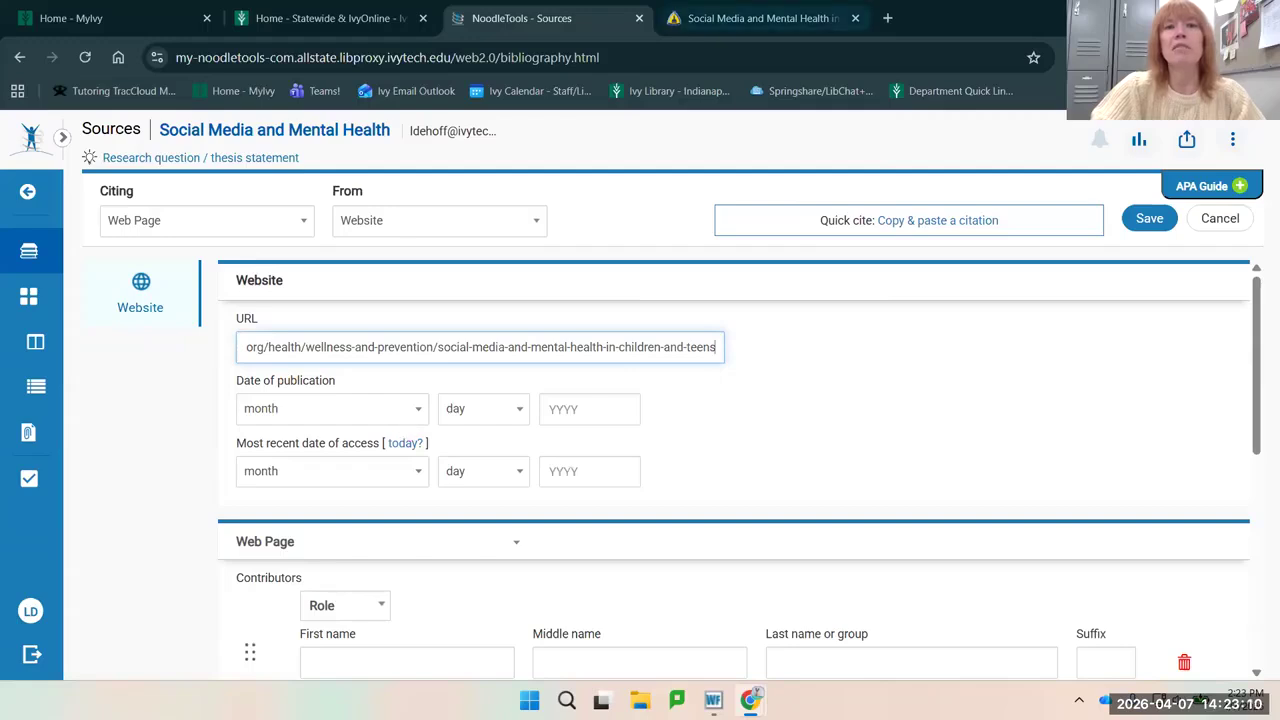
- Check the Johns Hopkins page for its dates, comparing the footer's copyright line with the date above the article text
left_click(760, 18)
scroll(163, 420, "down", 2)
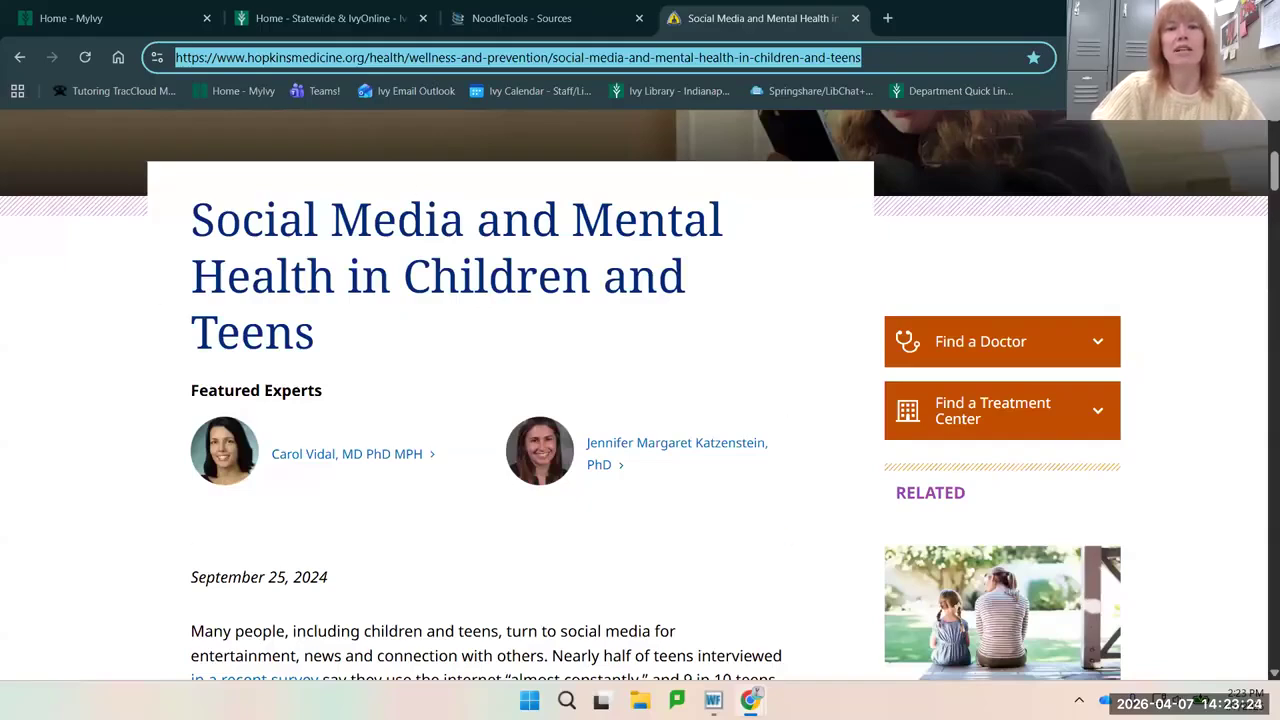
left_click_drag(1275, 172, 1275, 645)
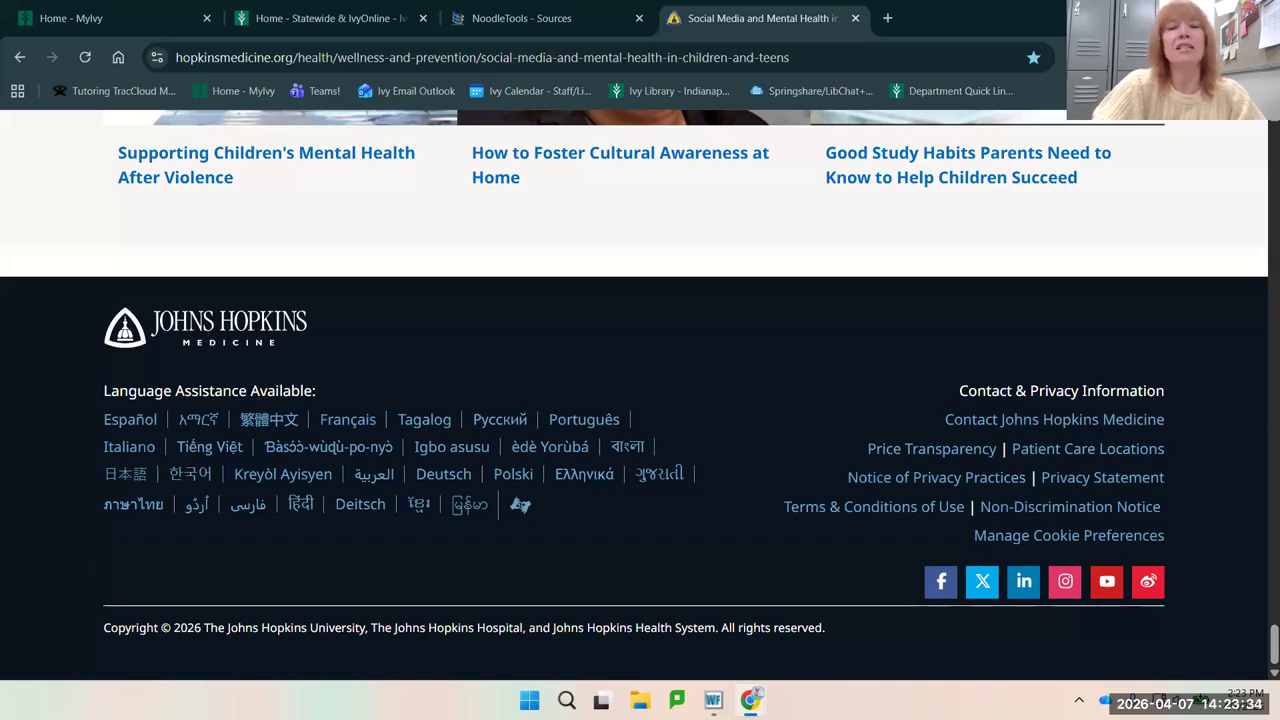
left_click_drag(204, 628, 104, 628)
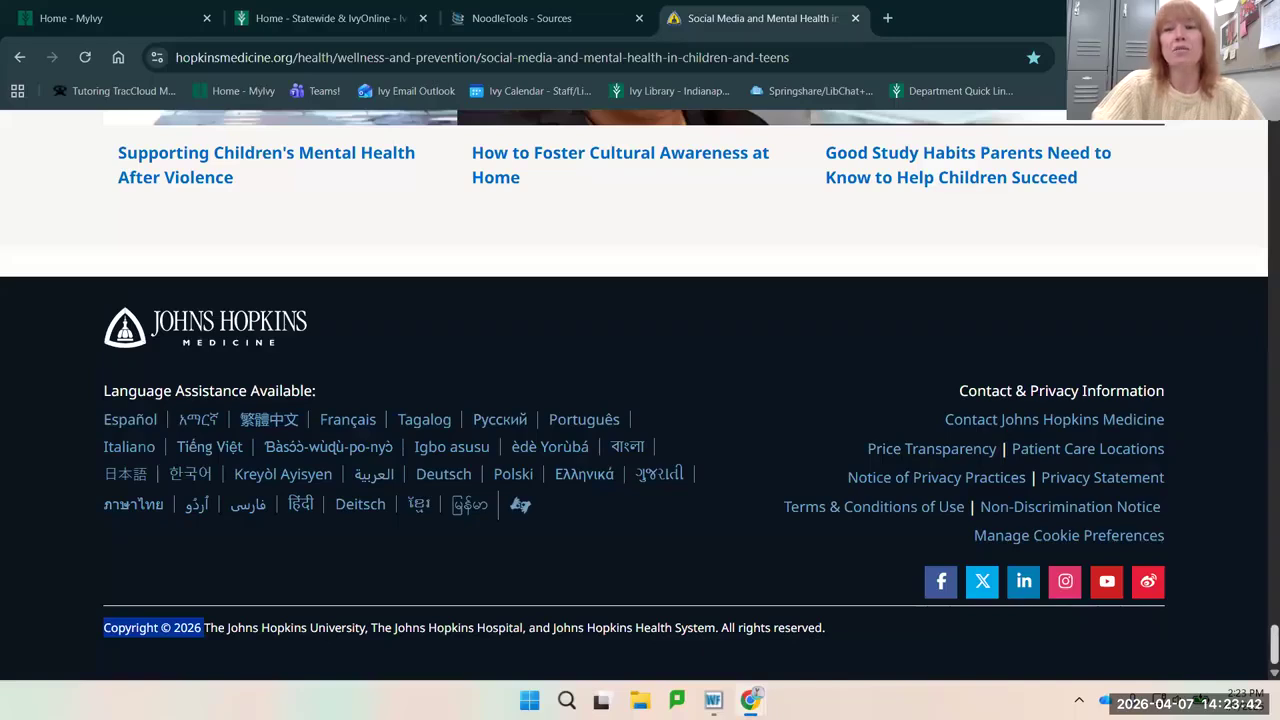
scroll(640, 400, "up", 10)
scroll(640, 400, "up", 10)
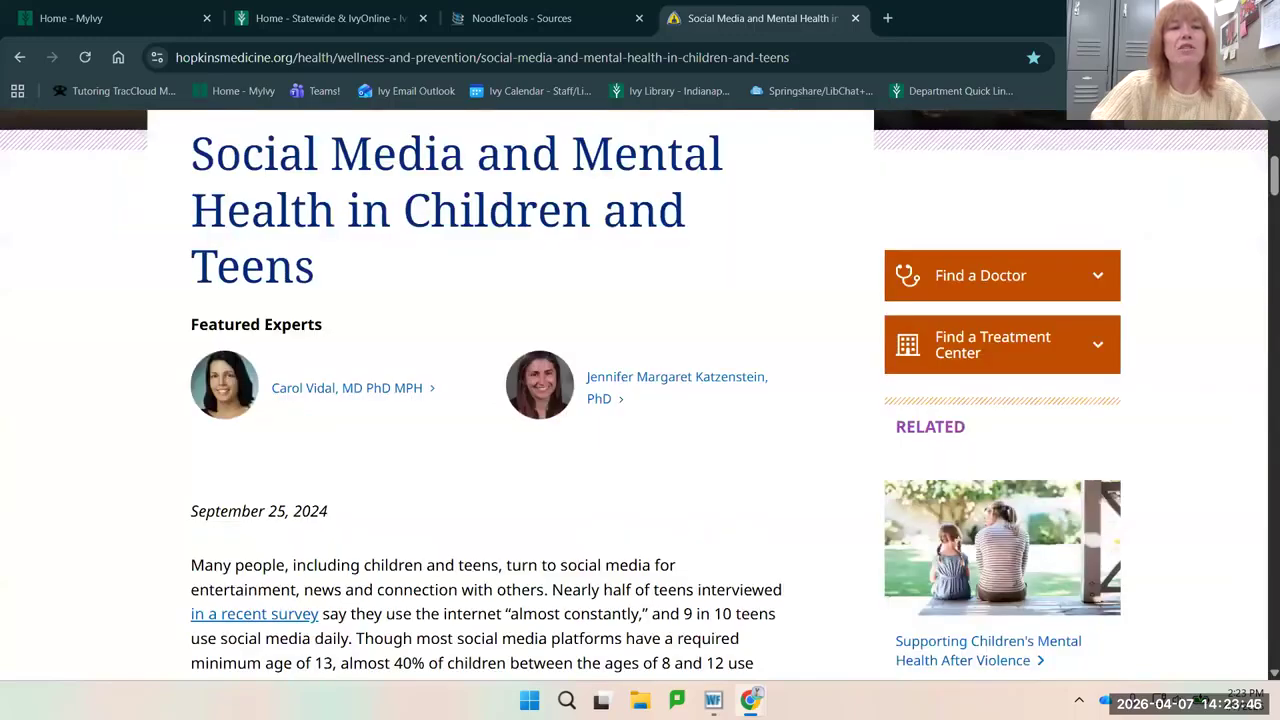
left_click_drag(328, 511, 190, 511)
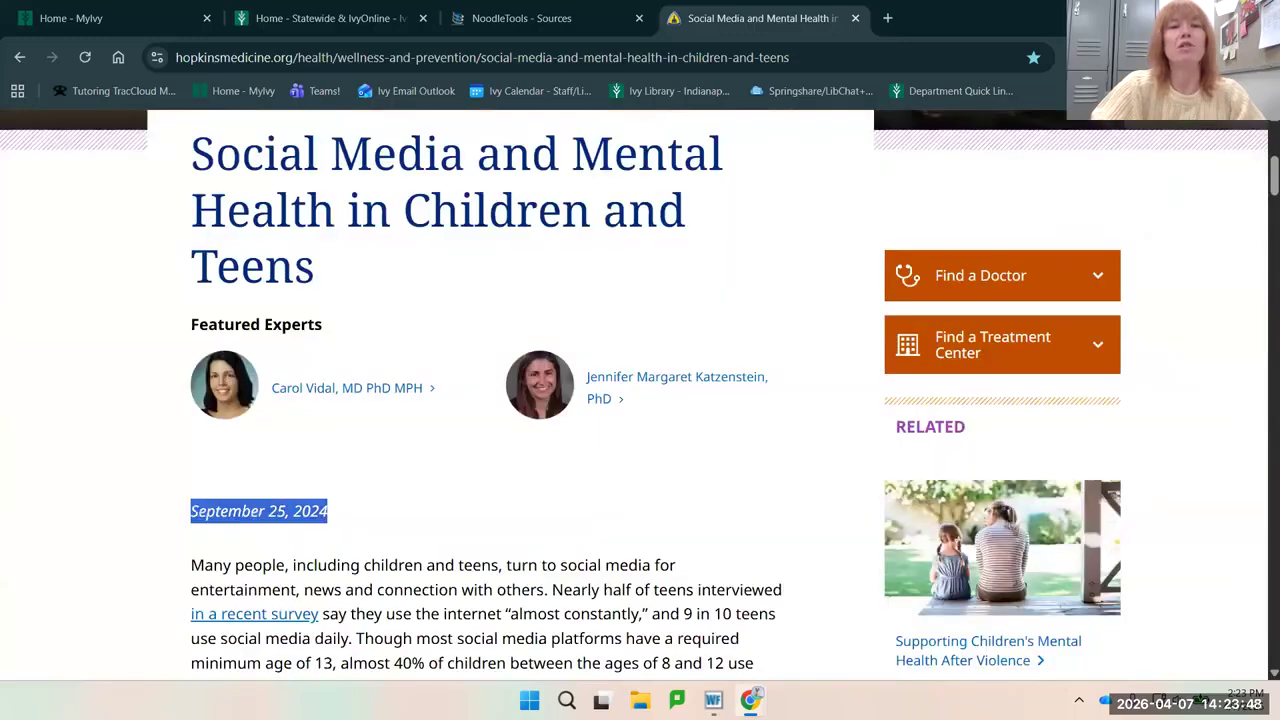
- Set the citation's date of publication to September 25, 2024
left_click(520, 18)
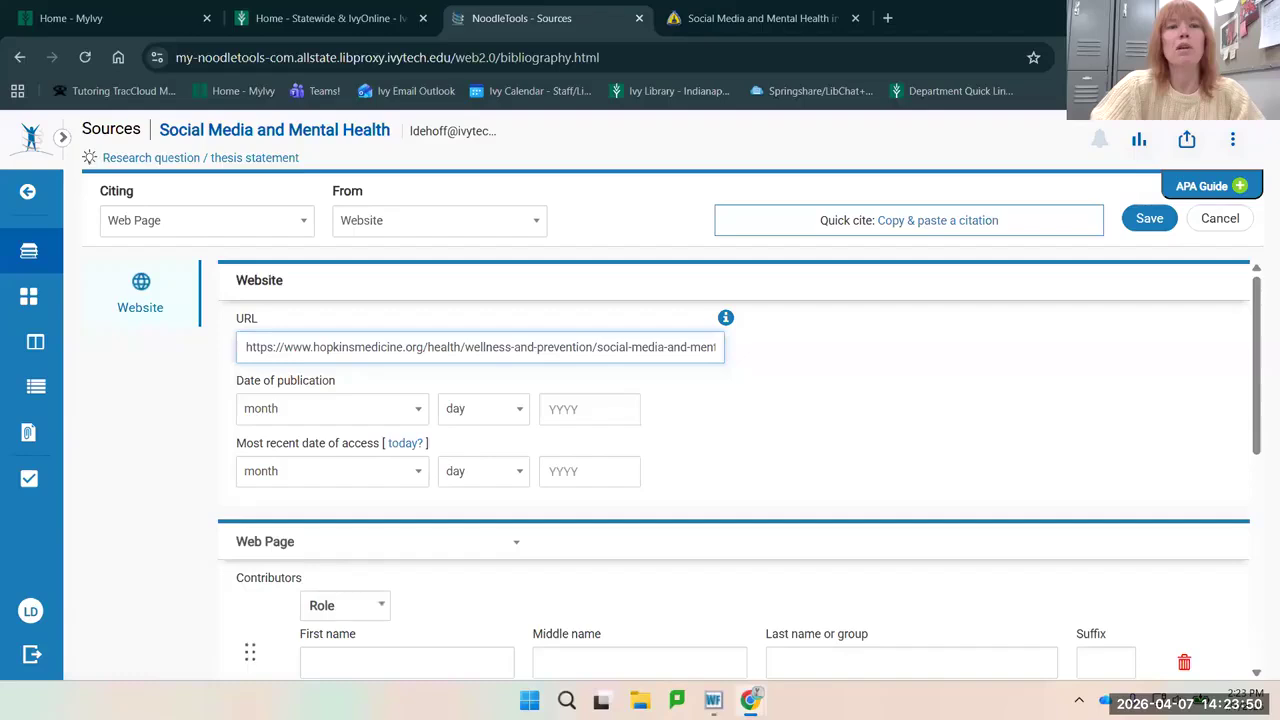
left_click(413, 418)
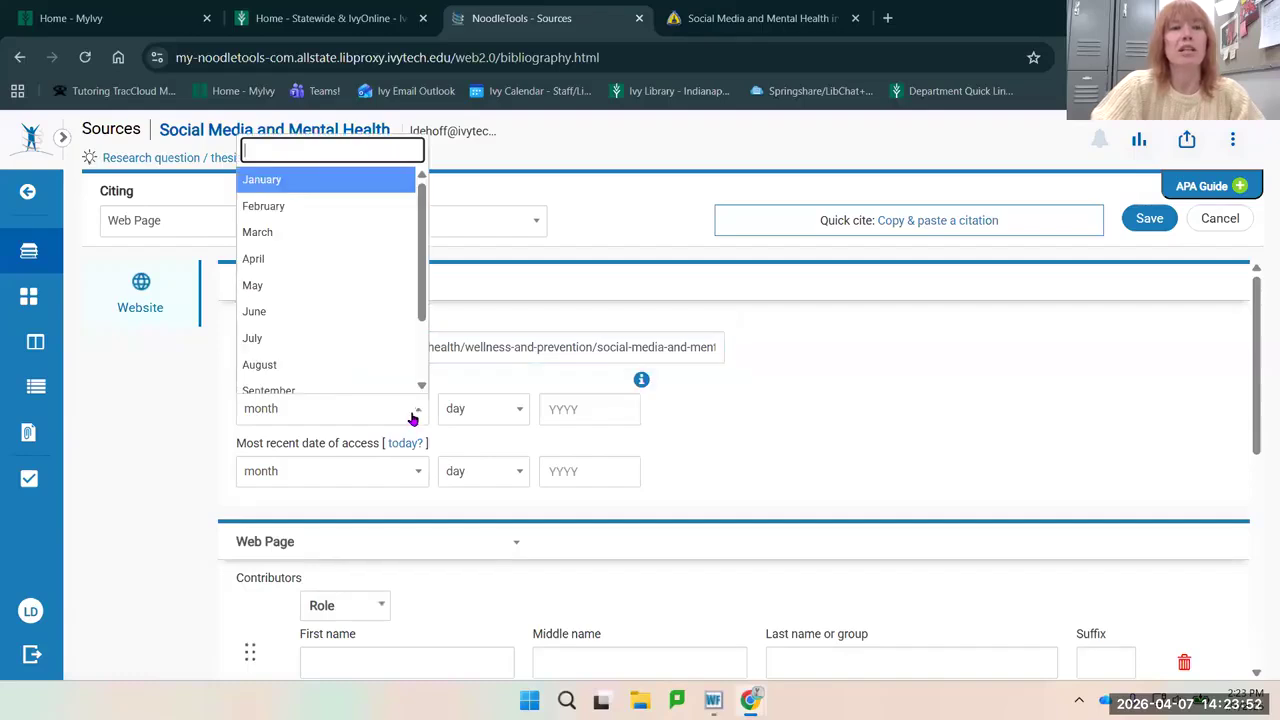
left_click(366, 385)
left_click(512, 414)
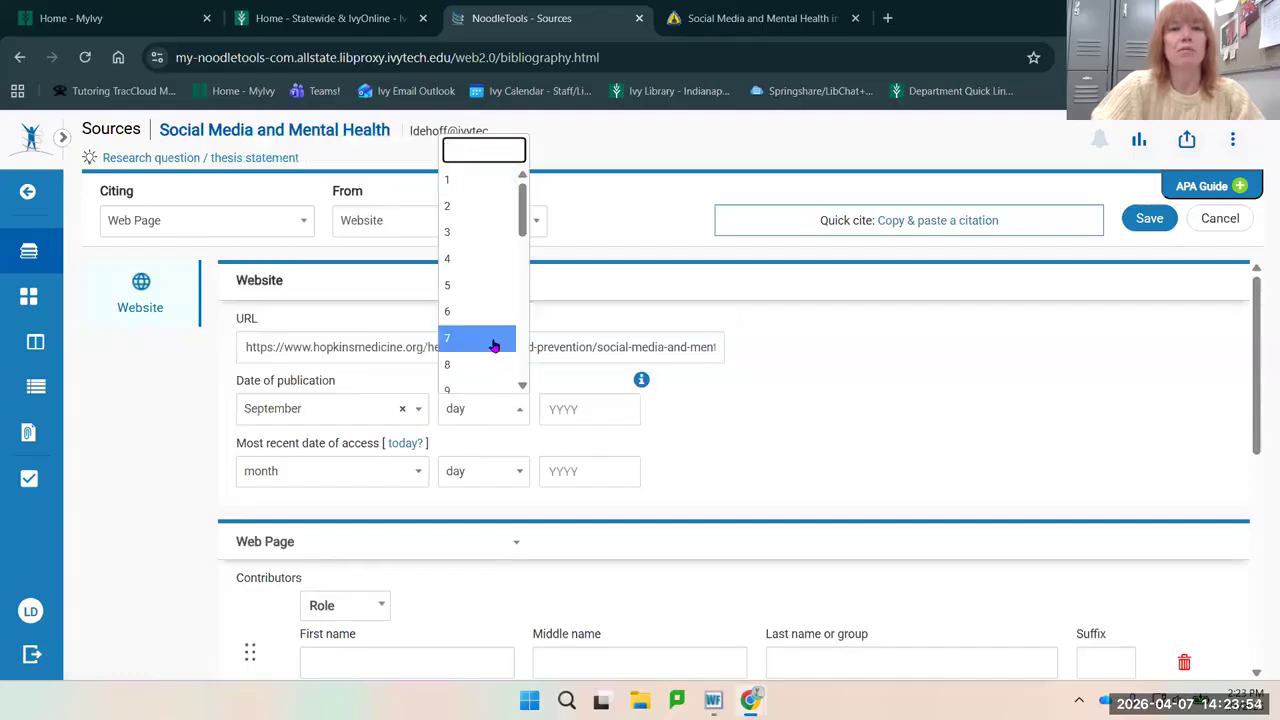
scroll(491, 343, "down", 6)
left_click(491, 274)
left_click(593, 402)
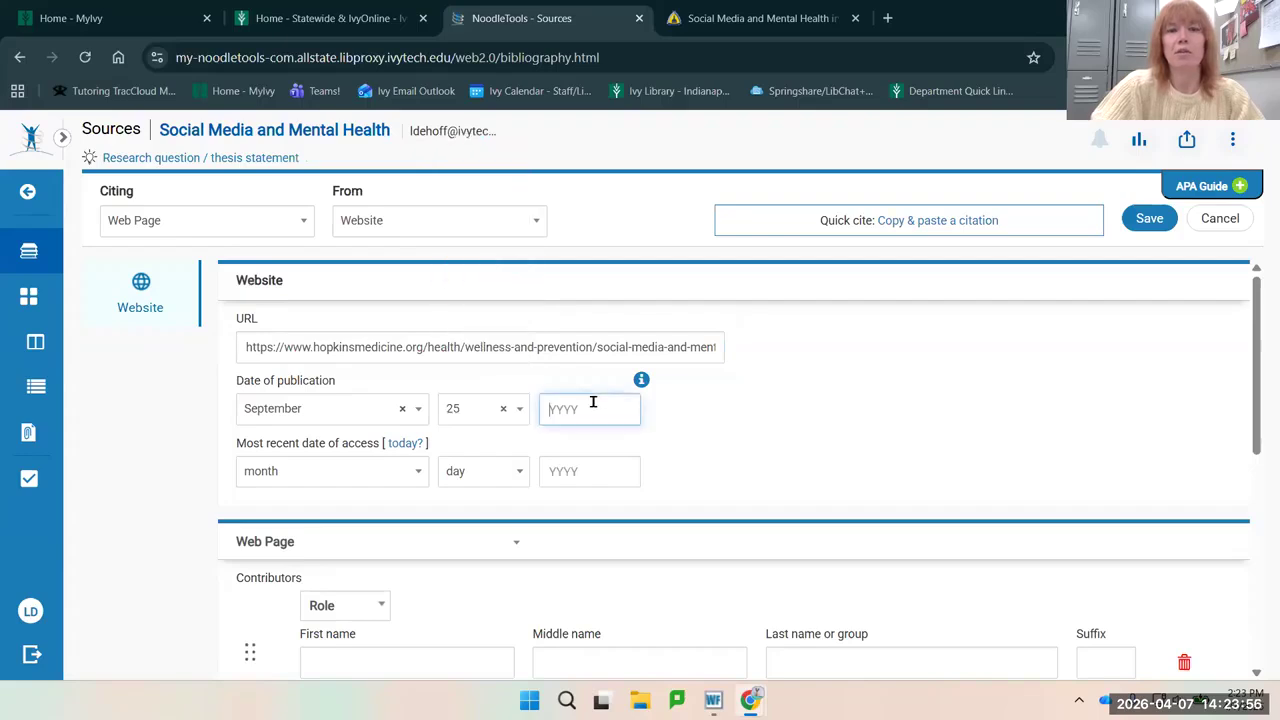
type("2024")
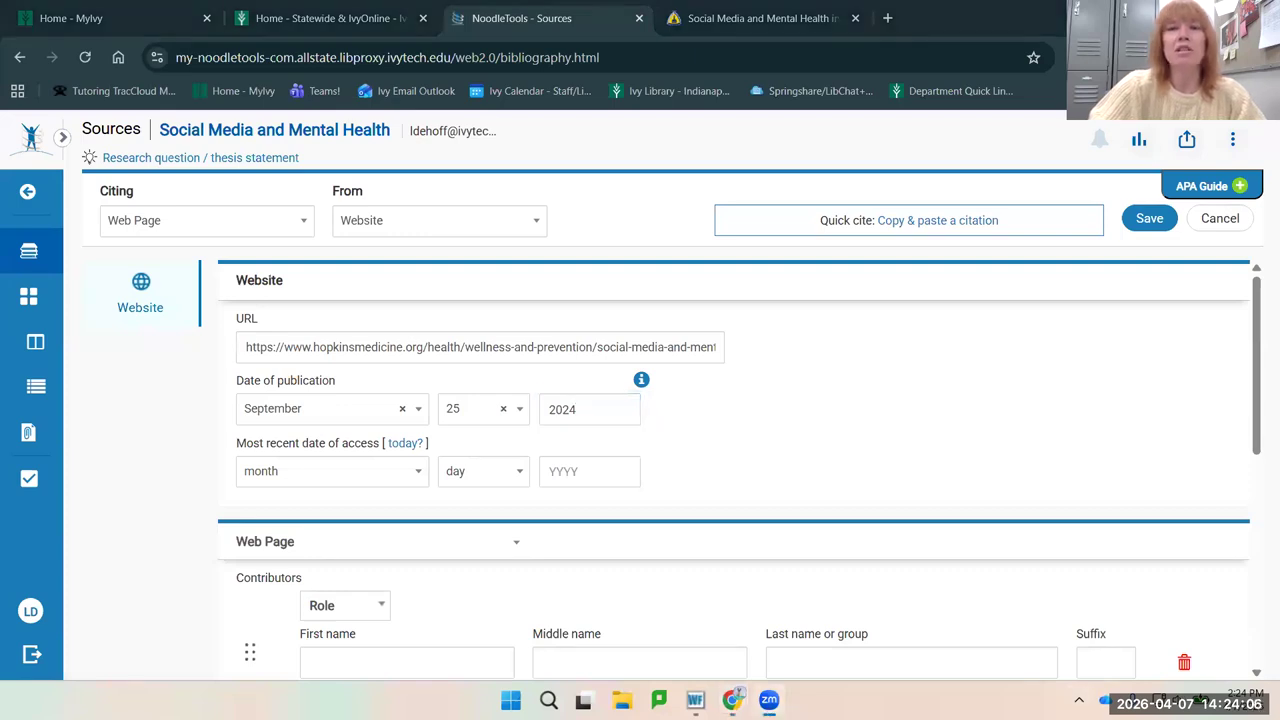
- Set the citation's most recent date of access to April 7, 2026
left_click(414, 471)
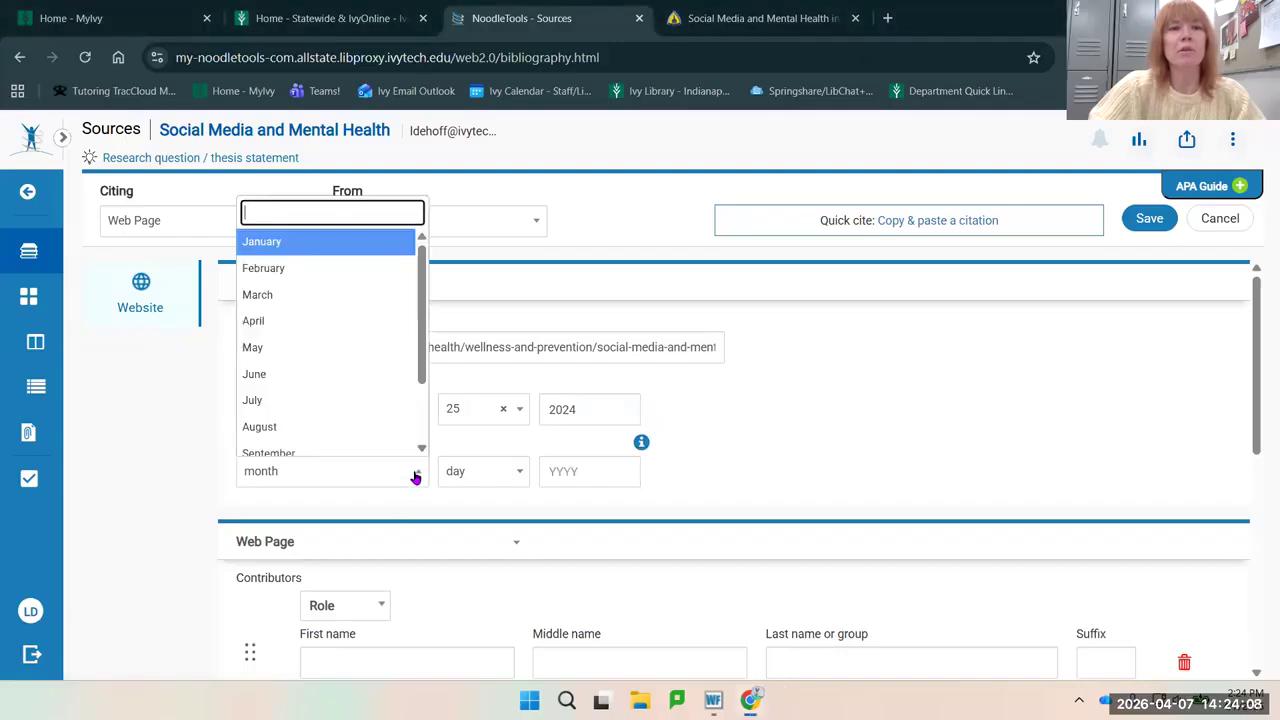
left_click(345, 321)
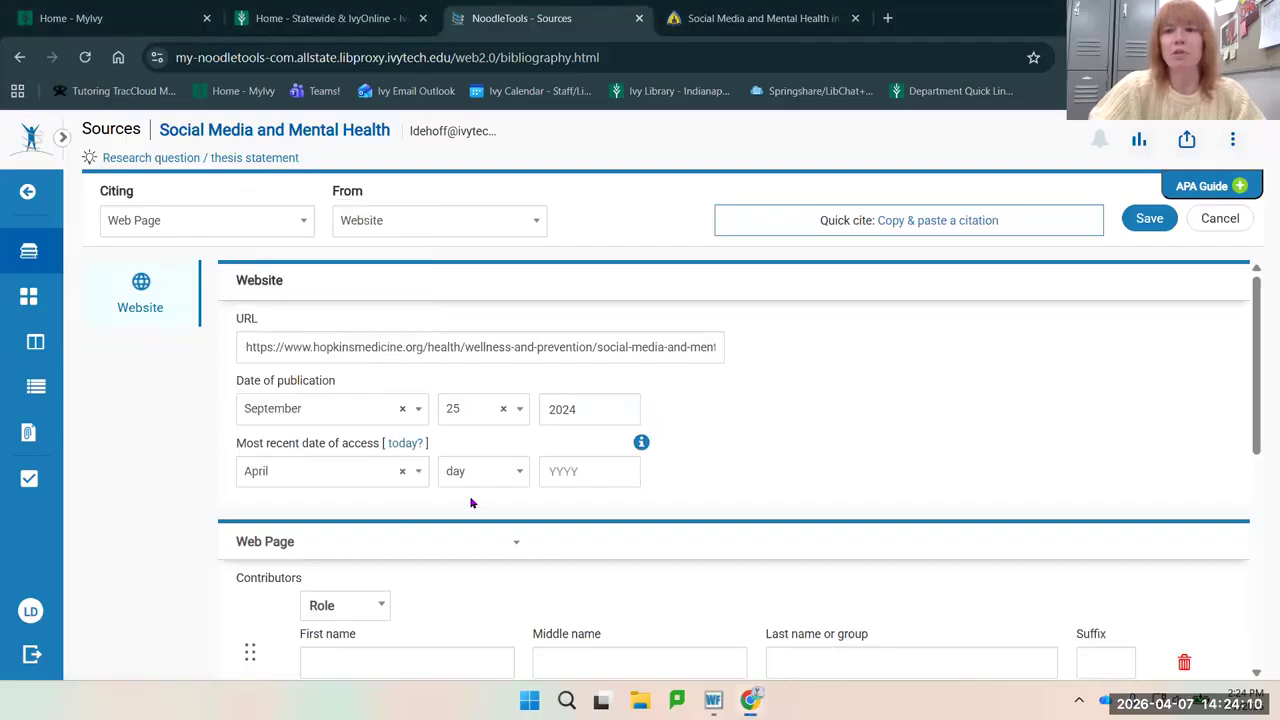
left_click(515, 472)
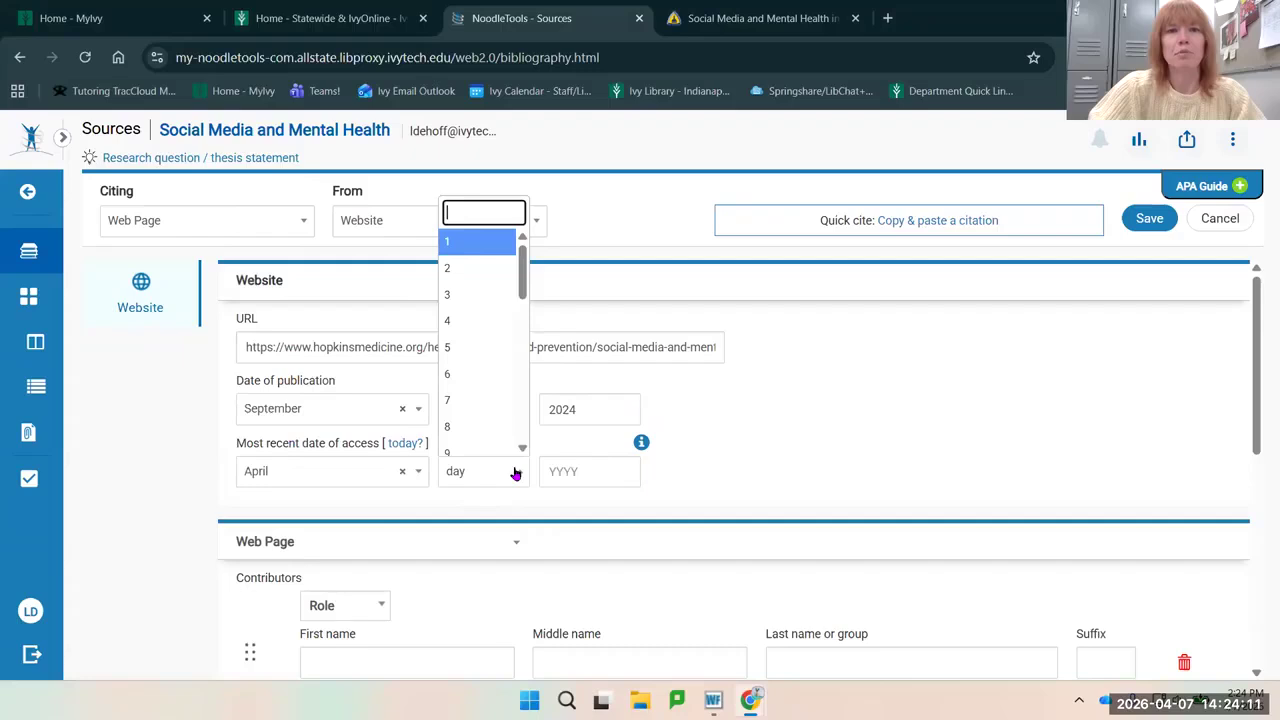
left_click(500, 398)
left_click(589, 472)
type("2026")
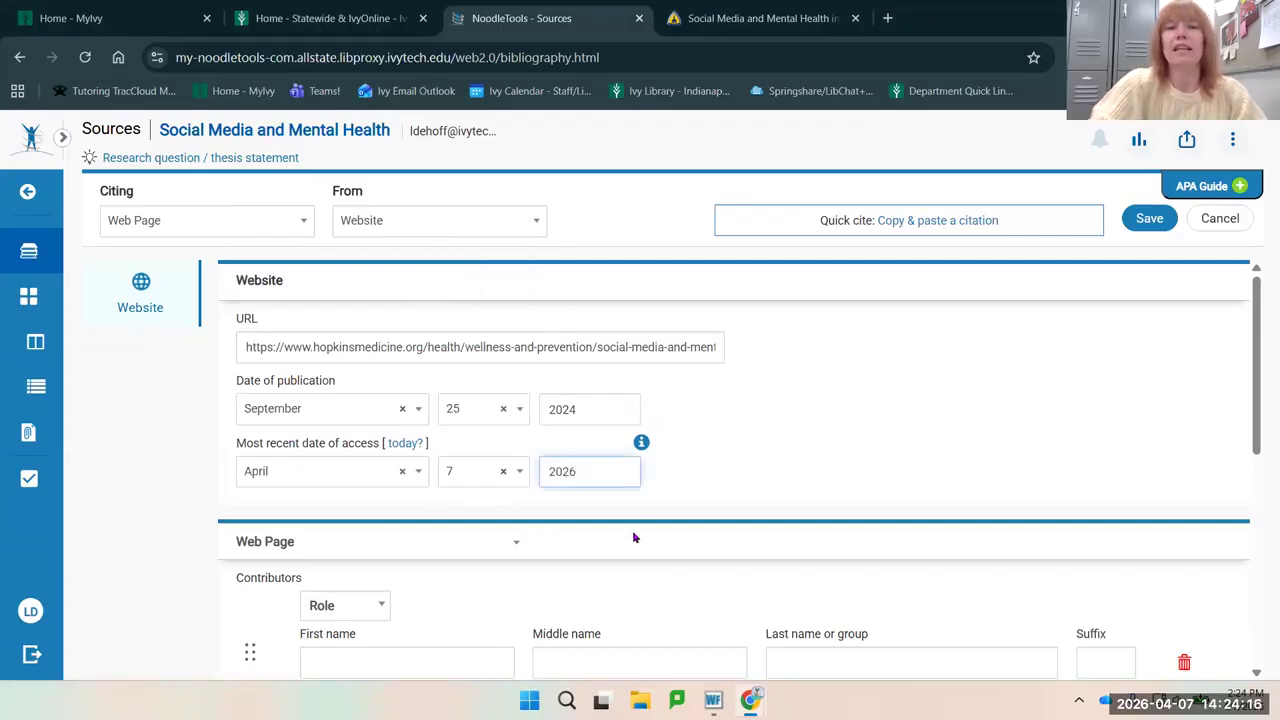
- Enter the first featured expert's first name from the Johns Hopkins page as the citation's first contributor
left_click(704, 574)
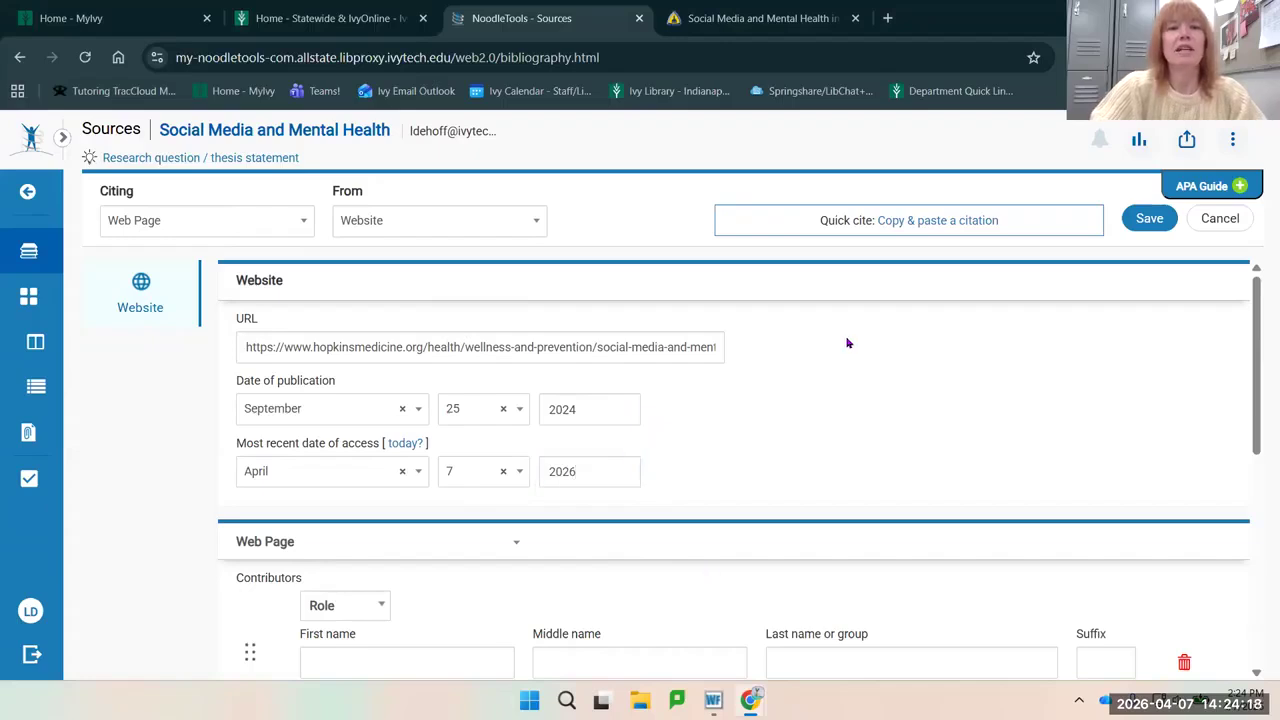
scroll(337, 466, "down", 2)
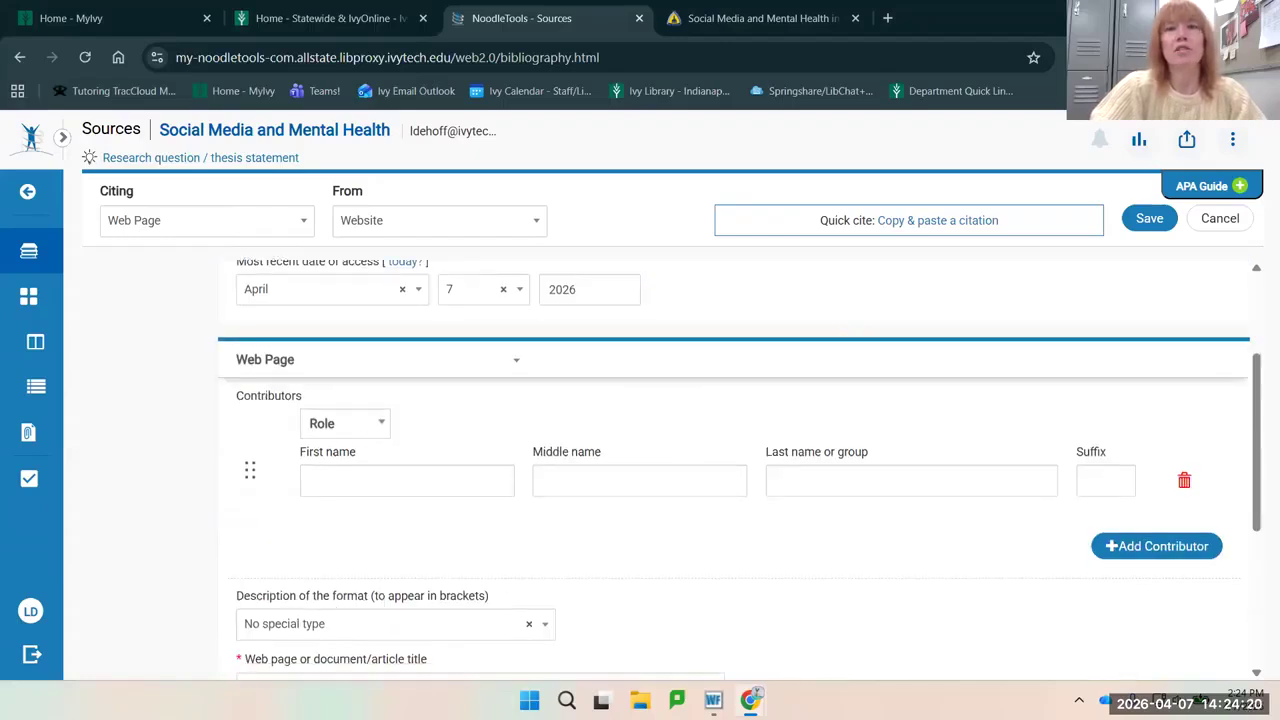
left_click(760, 18)
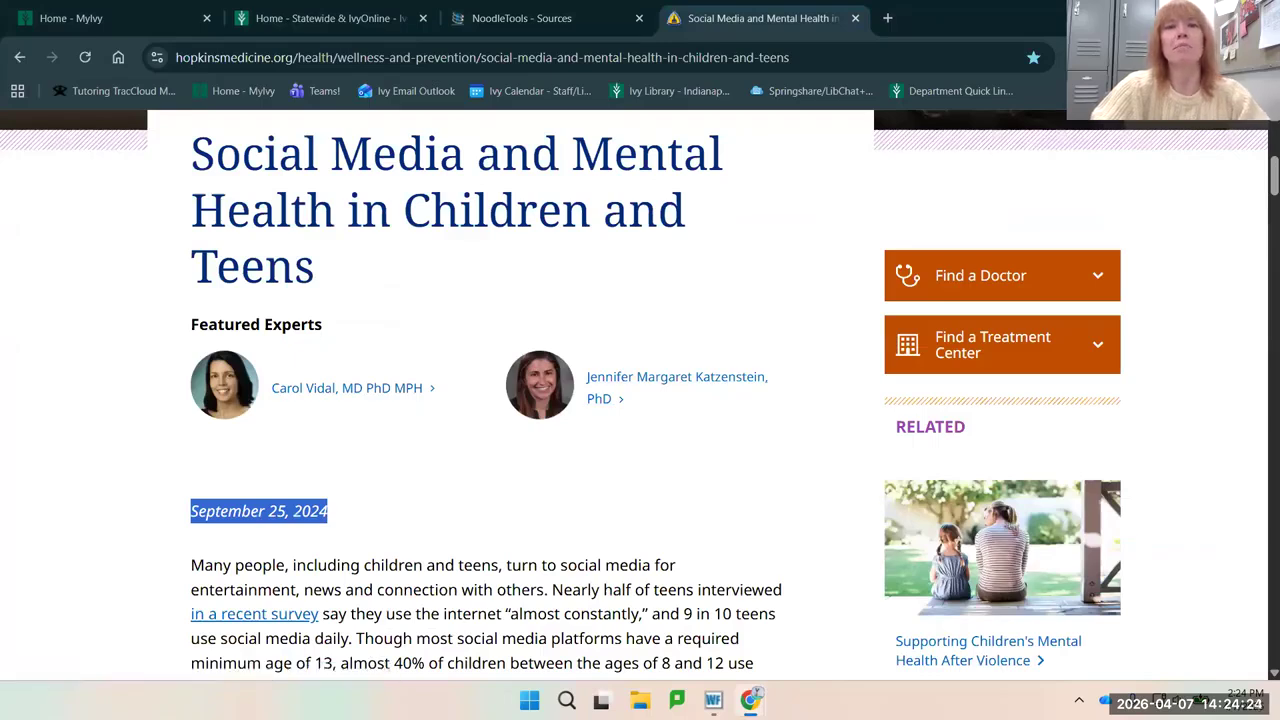
left_click(520, 18)
left_click(452, 478)
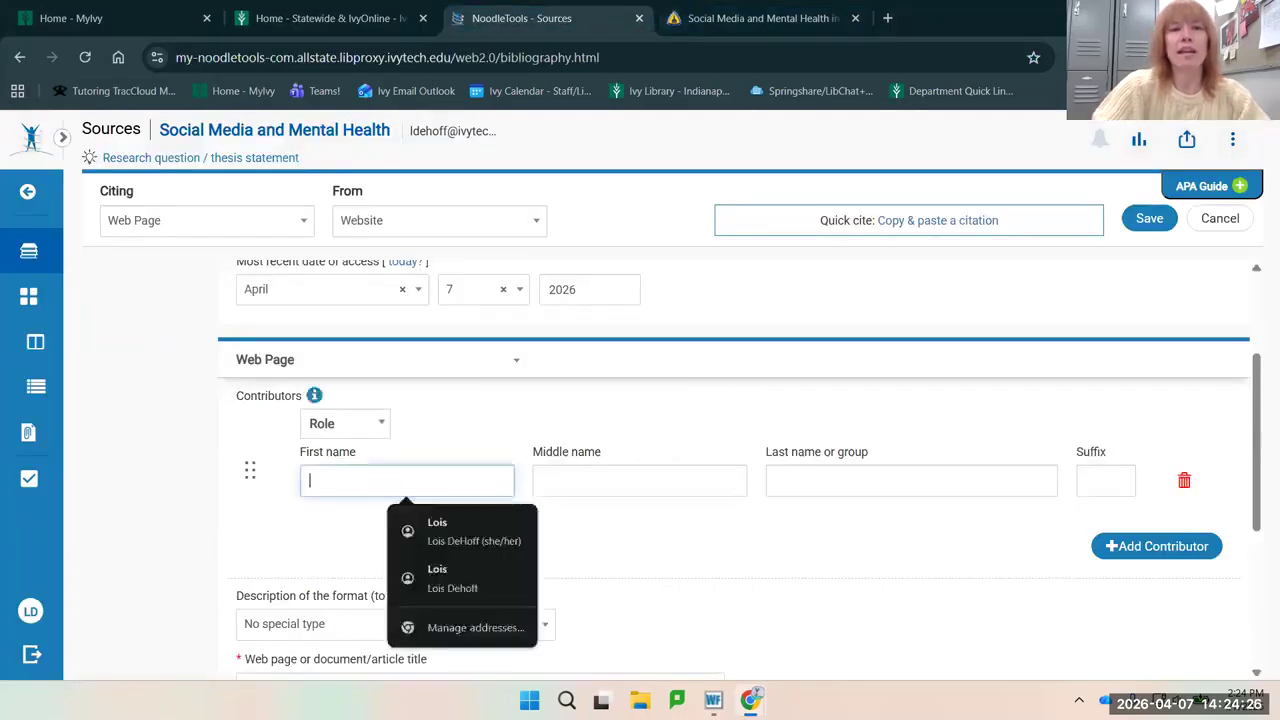
type("Carole")
key("Tab")
left_click(760, 18)
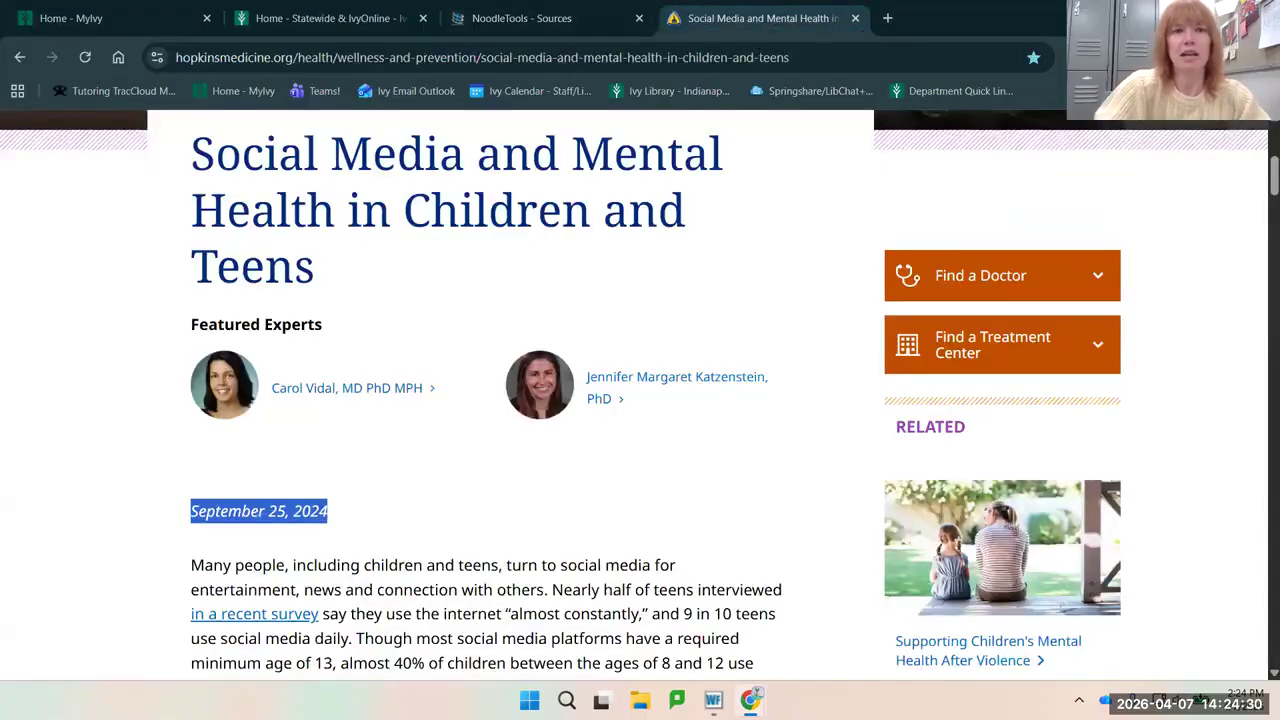
left_click(519, 20)
left_click(352, 481)
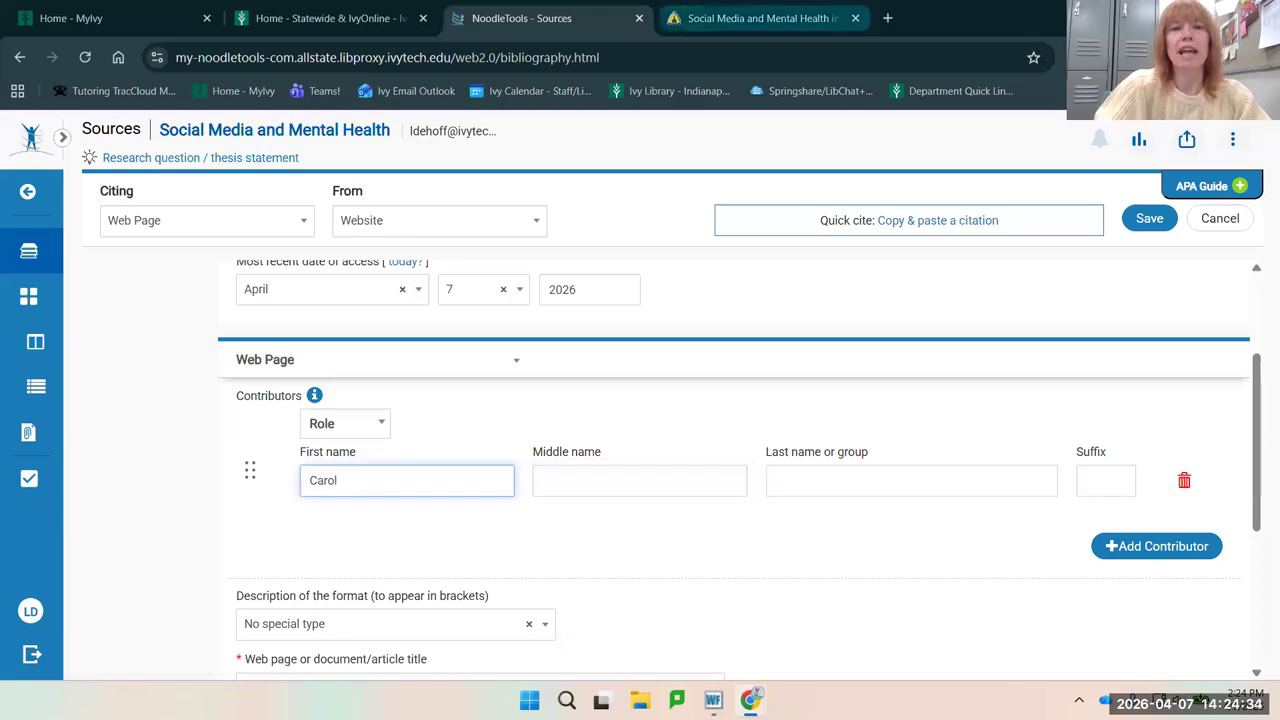
- Fill in the first contributor's last name as spelled on the Johns Hopkins page
left_click(760, 18)
left_click(519, 18)
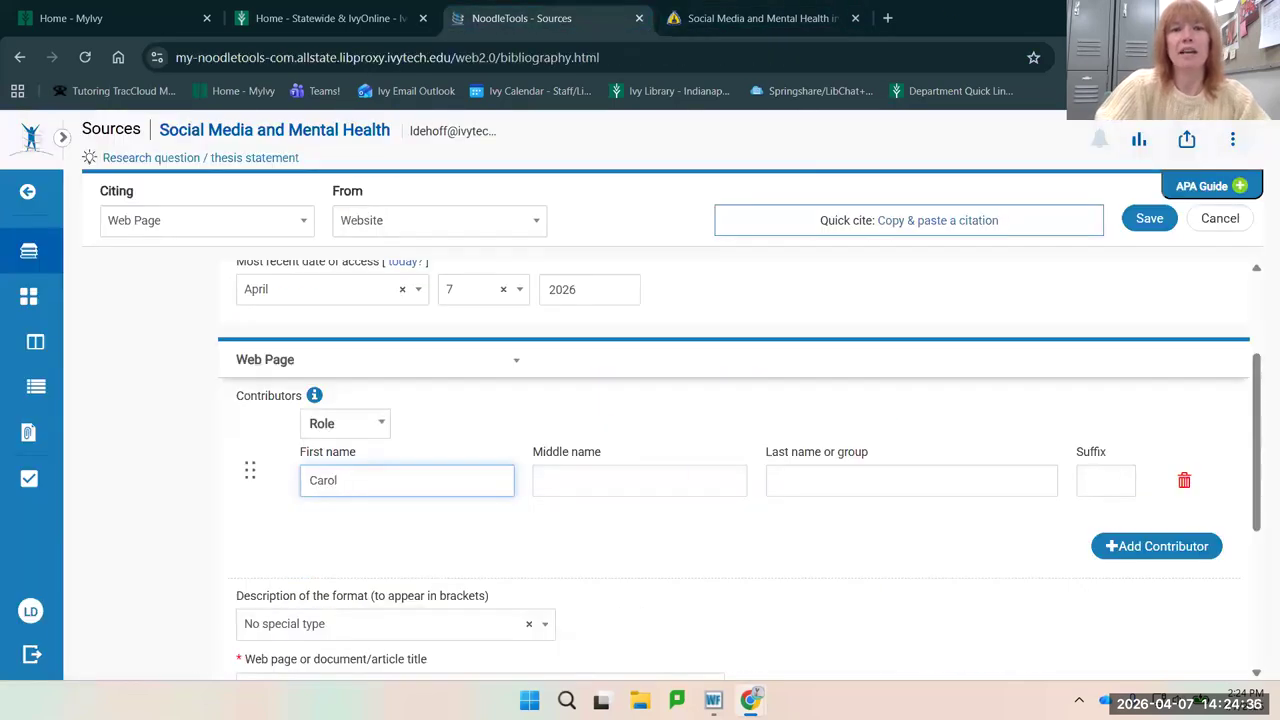
left_click(778, 481)
type("Vidal")
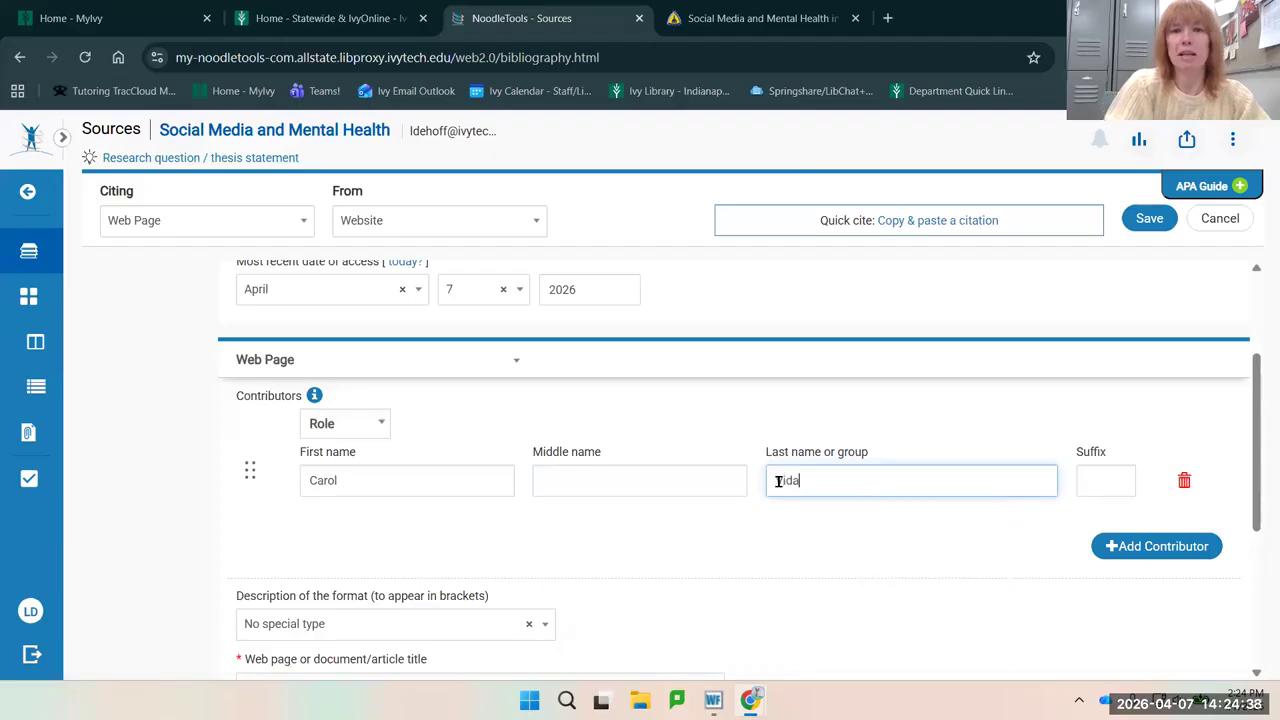
- Try the professional title MD from the Johns Hopkins page as the first contributor's suffix
left_click(1118, 492)
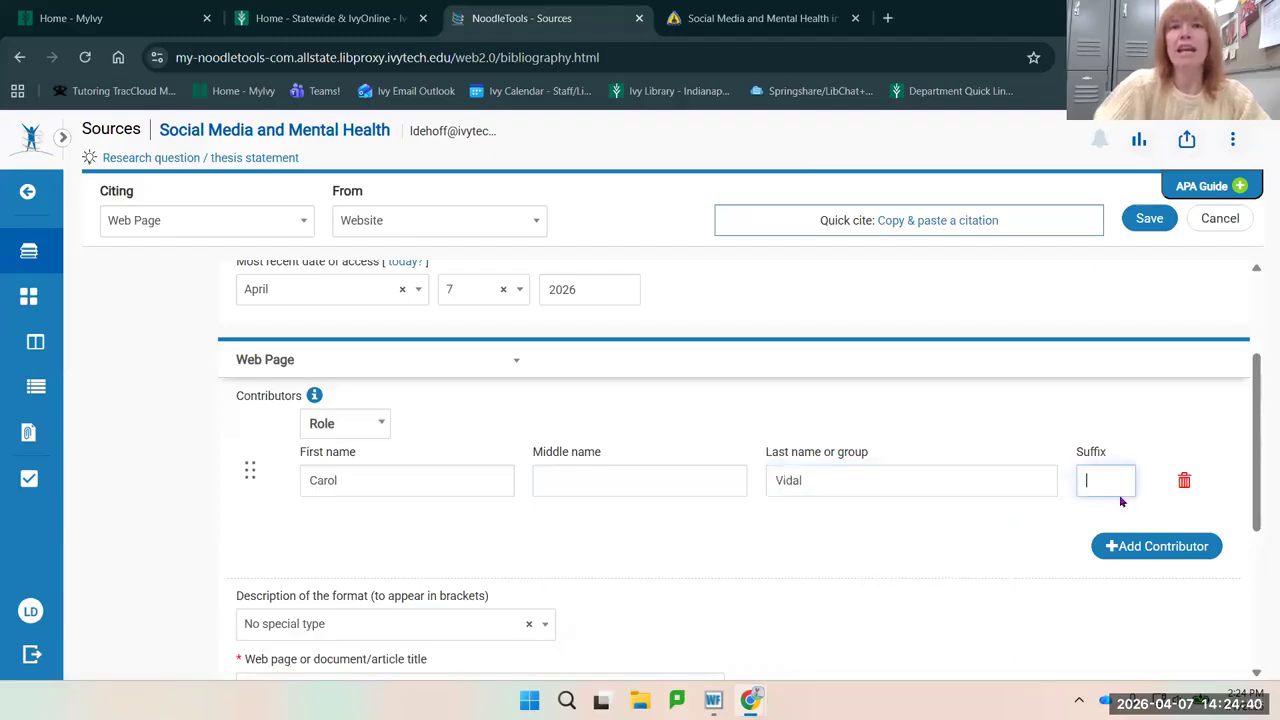
key("ctrl+Tab")
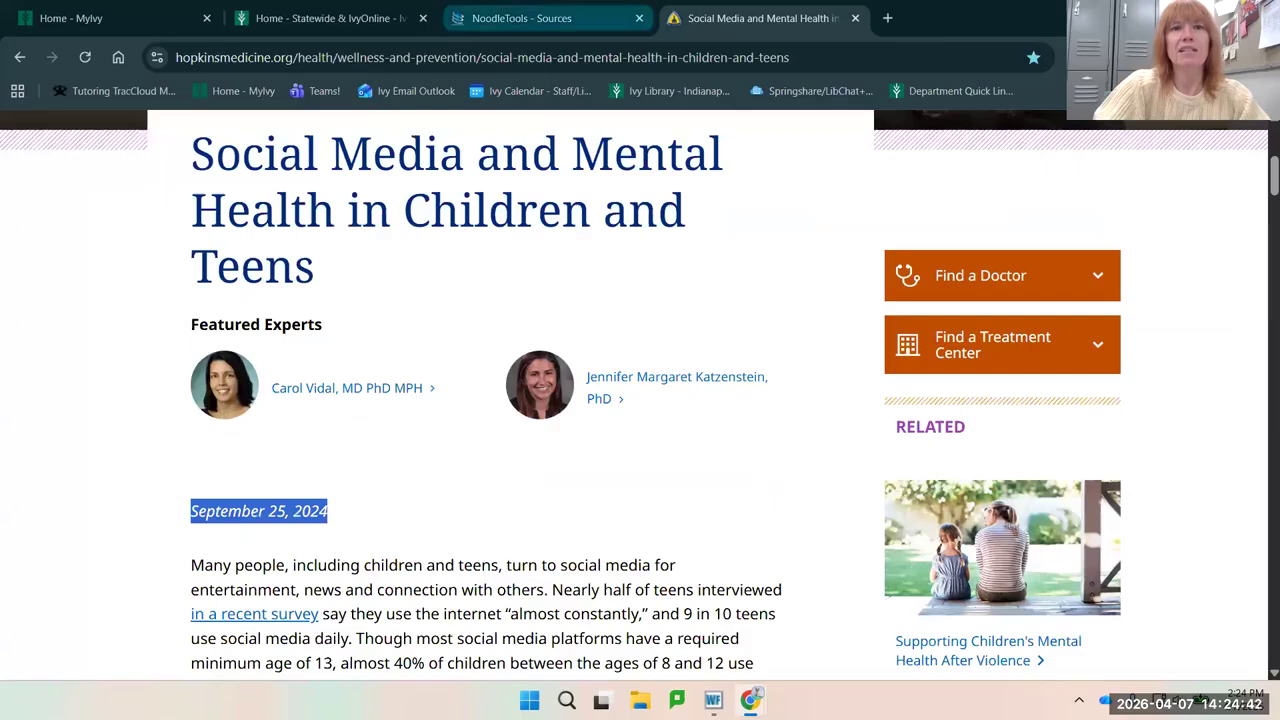
key("ctrl+shift+Tab")
type("MD")
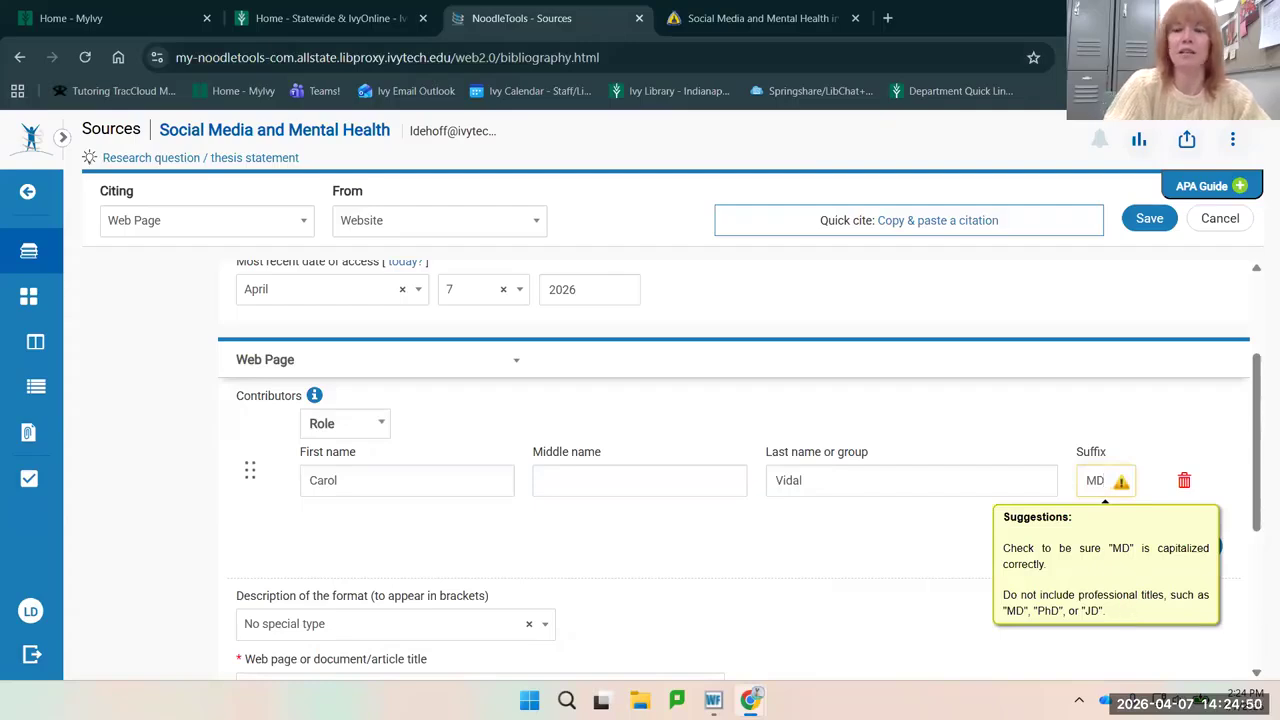
key("BackSpace")
key("BackSpace")
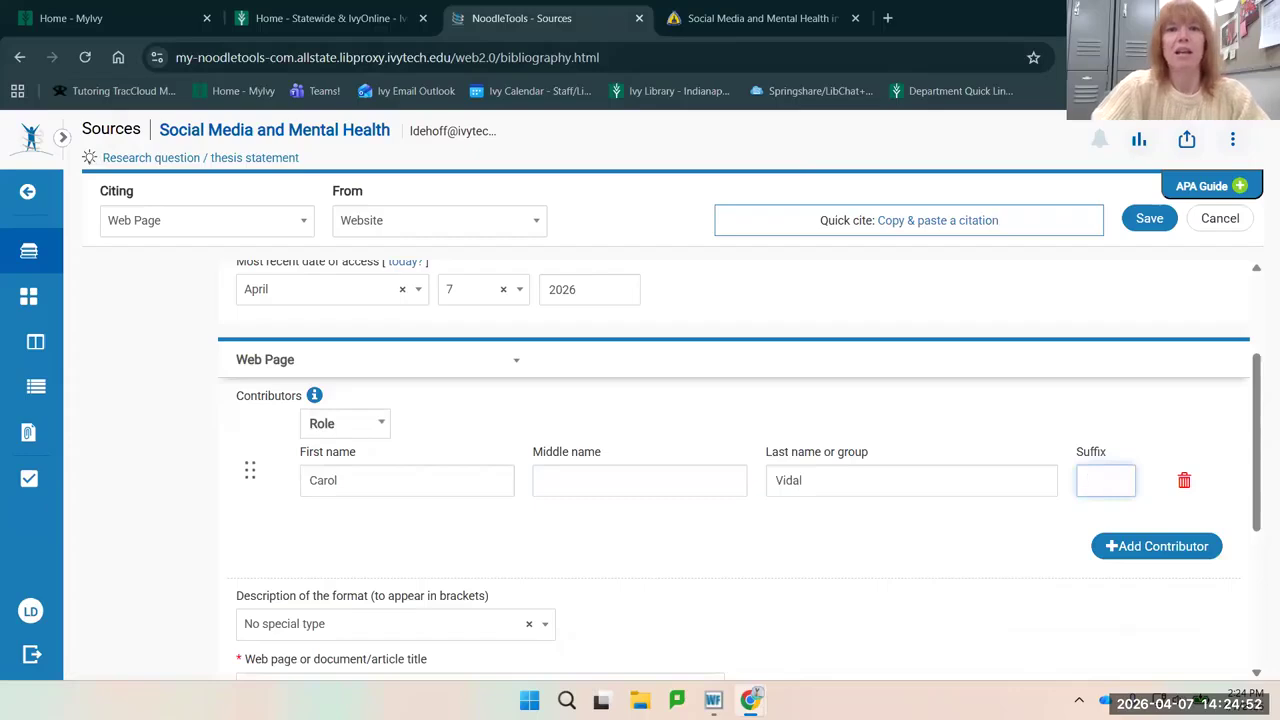
- Set the first contributor's role to Author
left_click(345, 424)
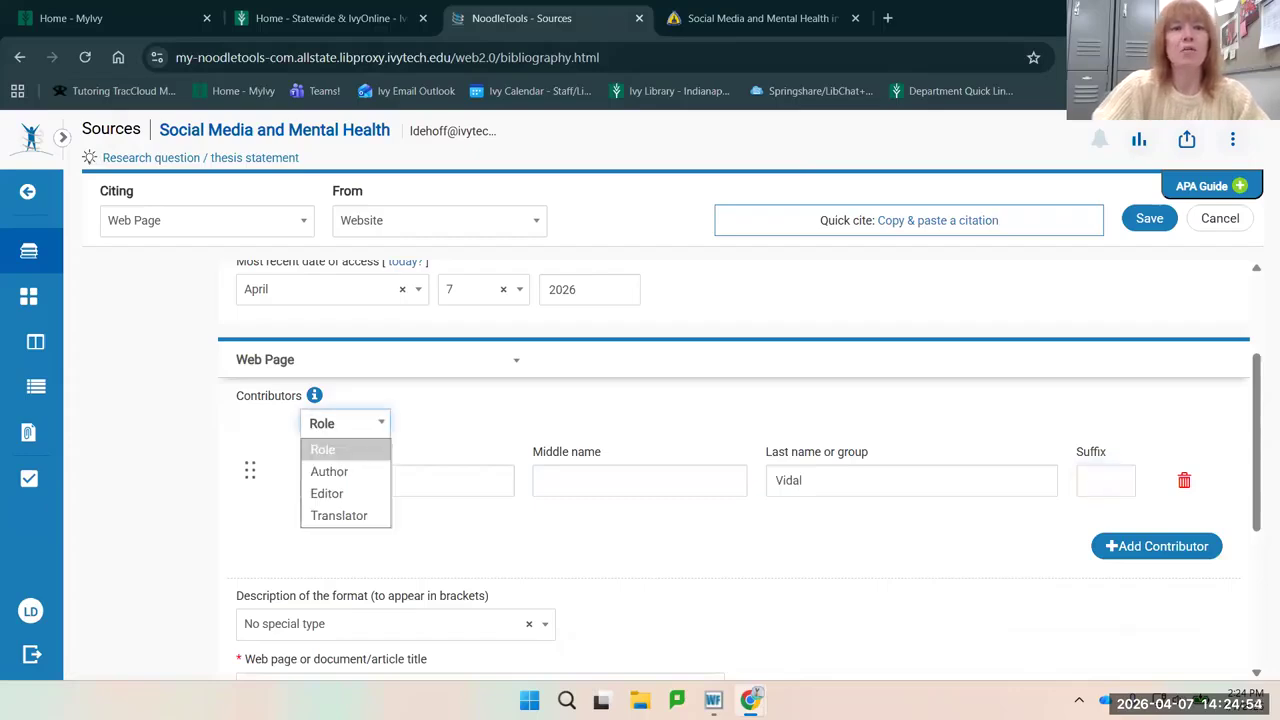
key("Down")
key("Return")
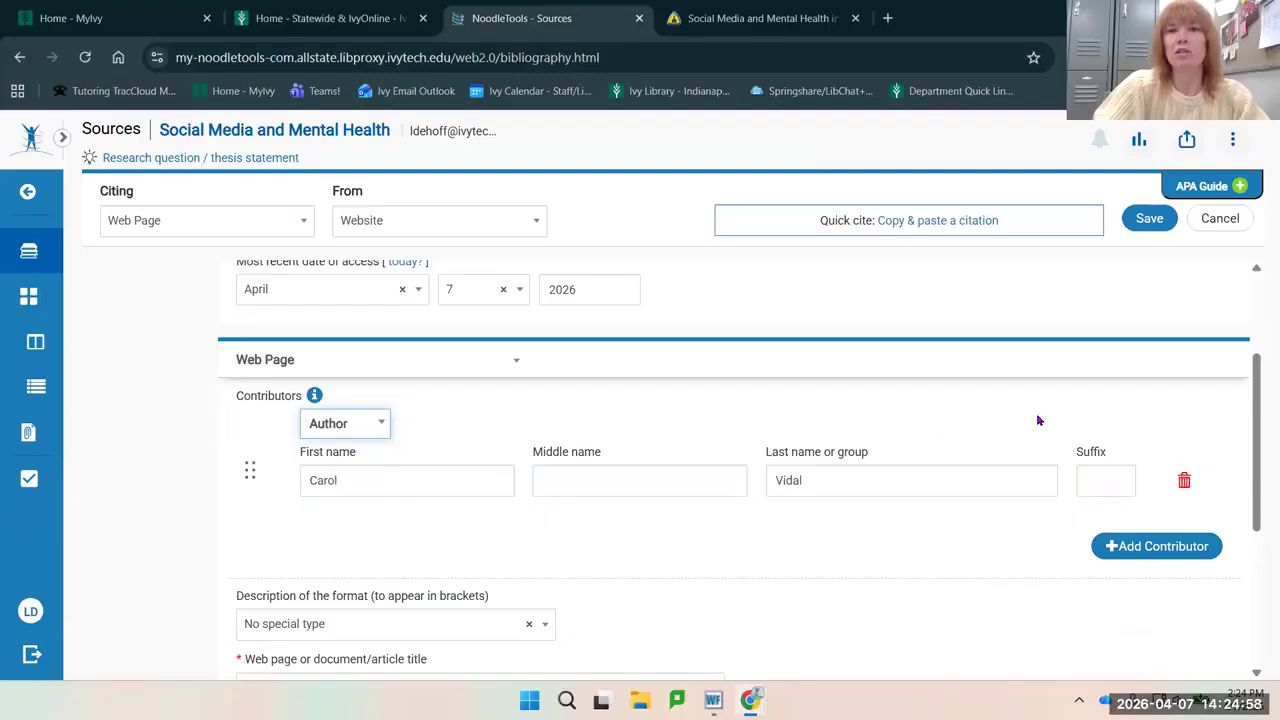
- Add a second contributor with the role Author and enter the second featured expert's first name
left_click(760, 18)
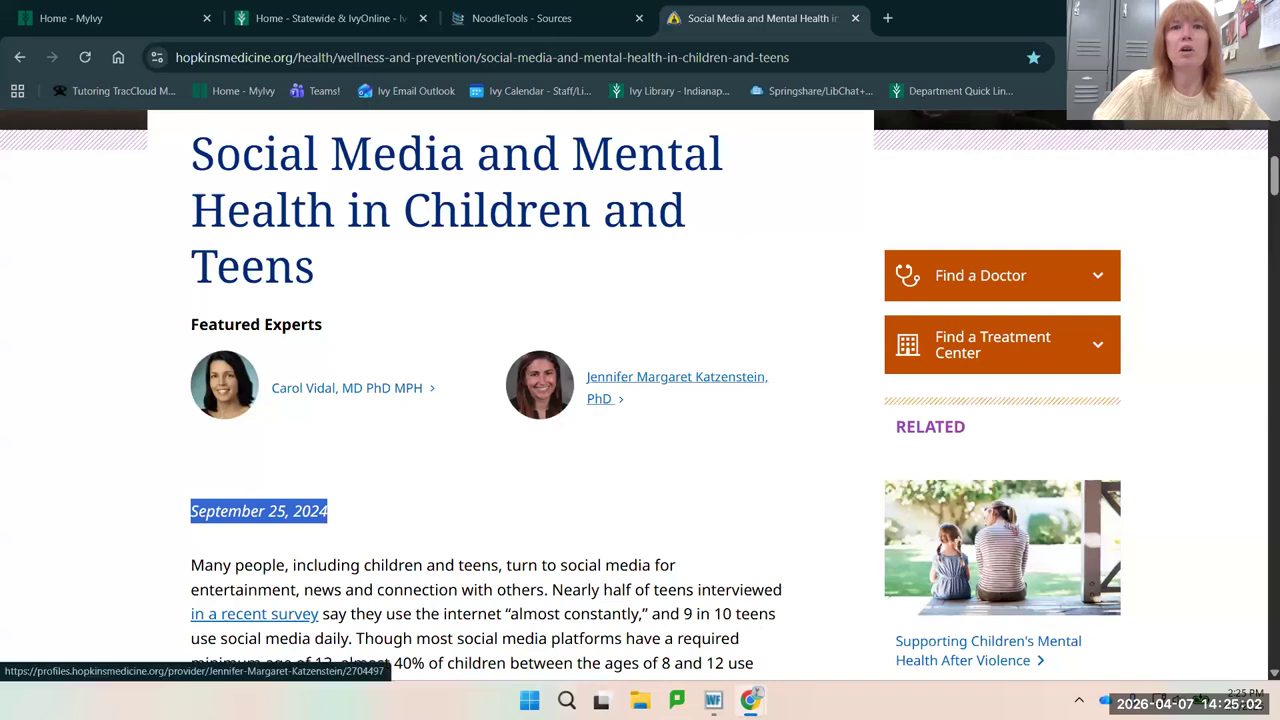
left_click(521, 18)
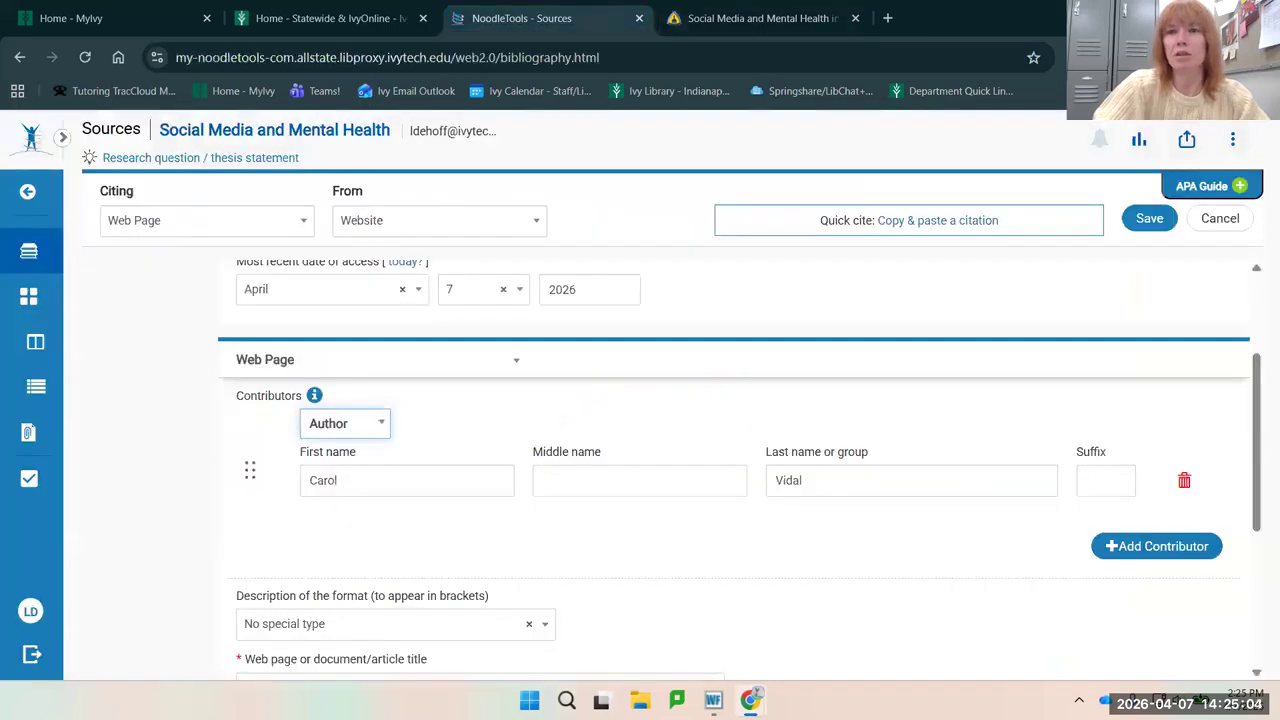
left_click(1156, 546)
left_click(345, 529)
left_click(331, 577)
left_click(400, 586)
type("J")
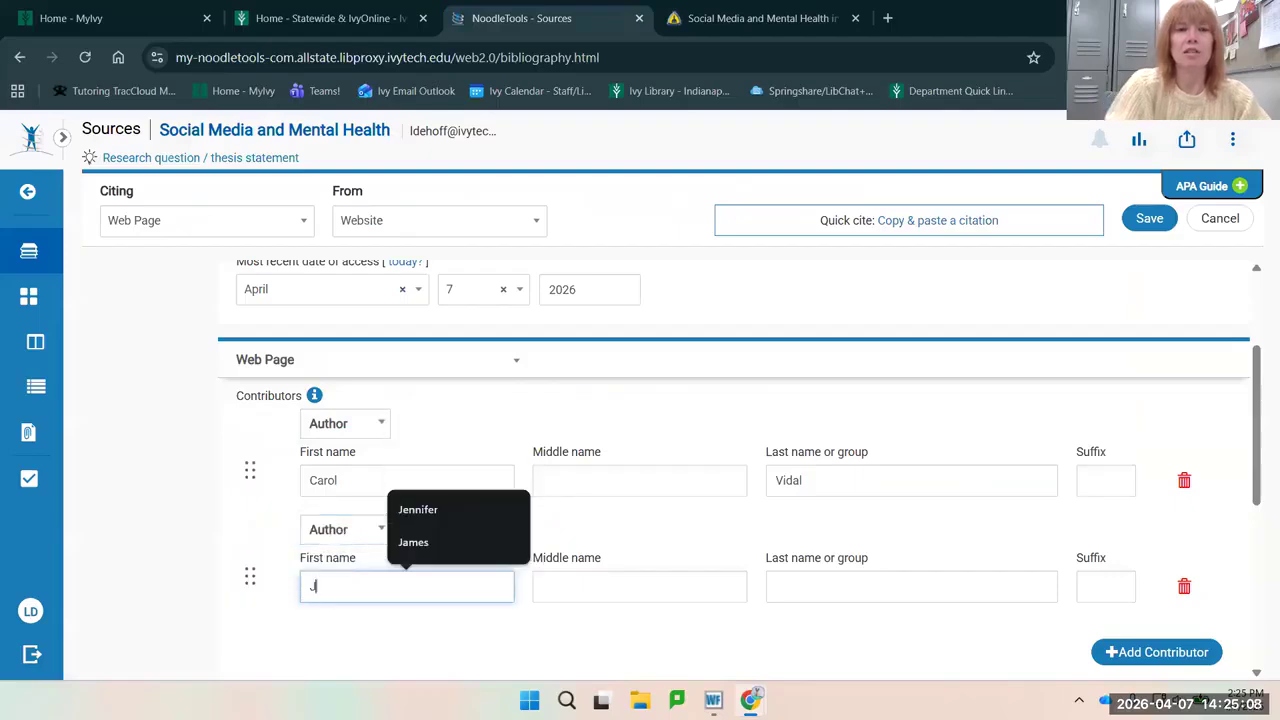
type("ennifer")
key("Tab")
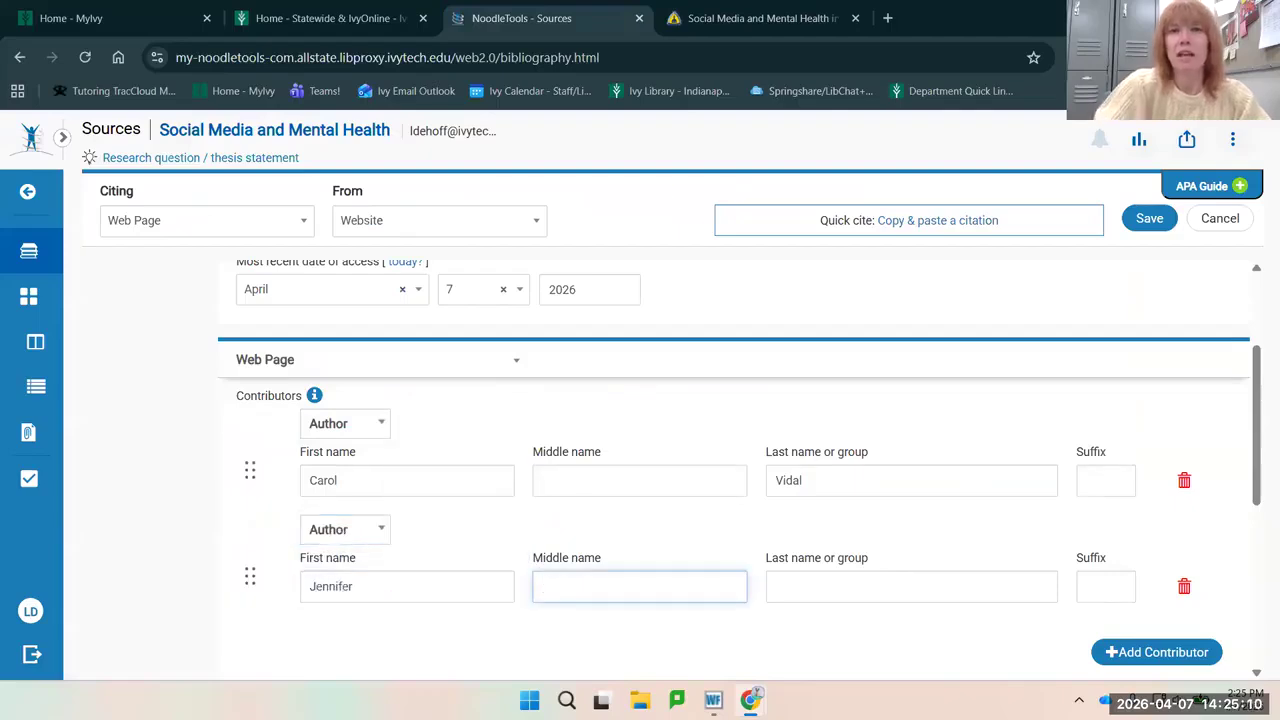
- Fill in the second author's middle and last names from the Johns Hopkins page, leaving the suffix empty
key("ctrl+Tab")
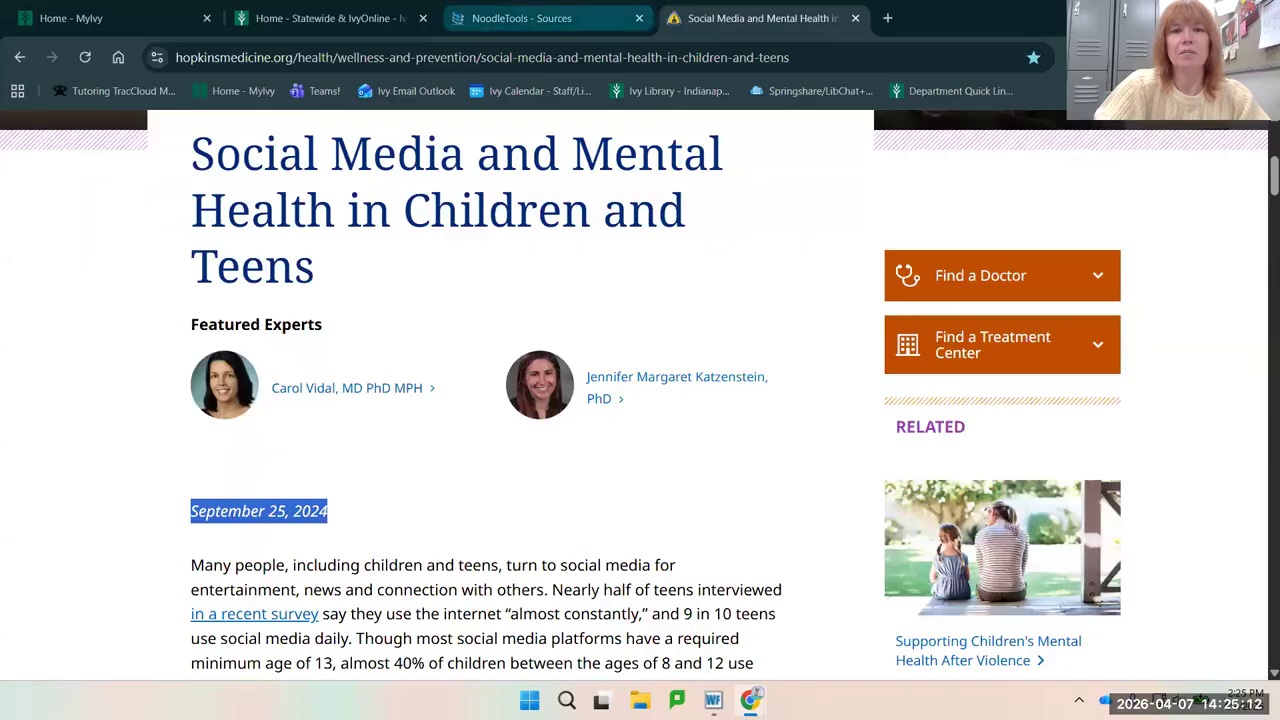
key("ctrl+shift+Tab")
type("Mar")
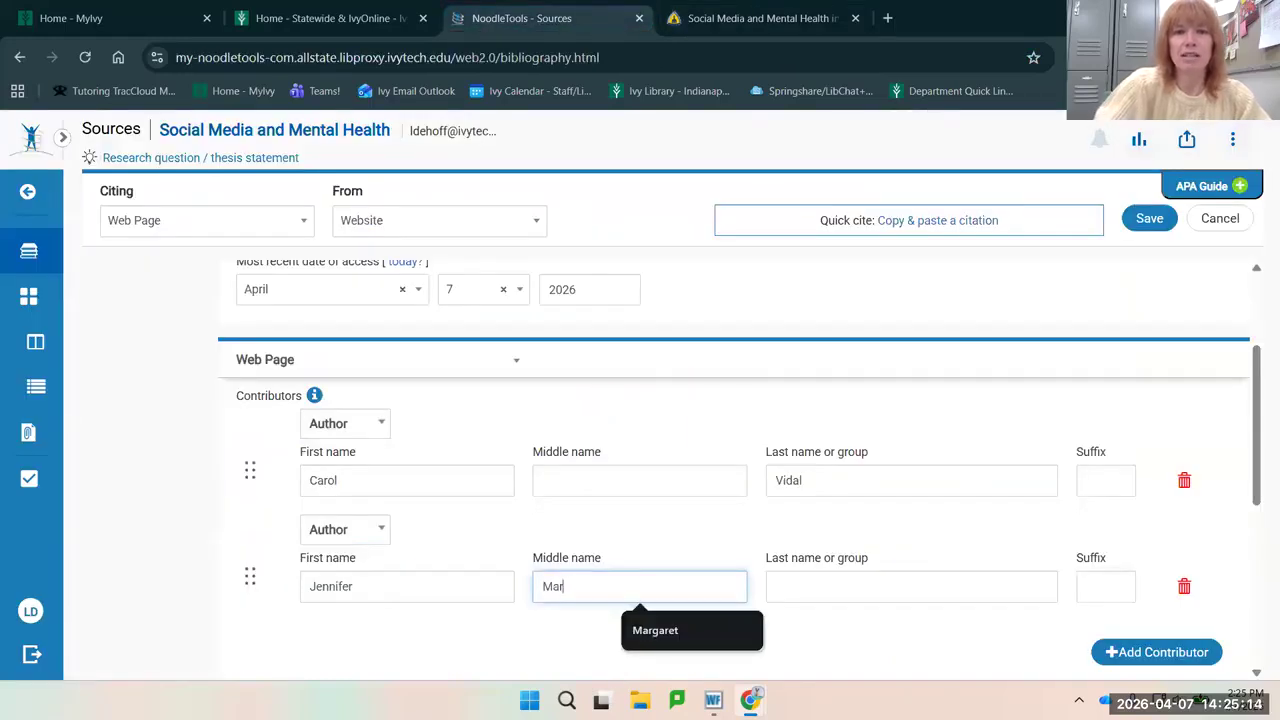
type("garet")
left_click(829, 563)
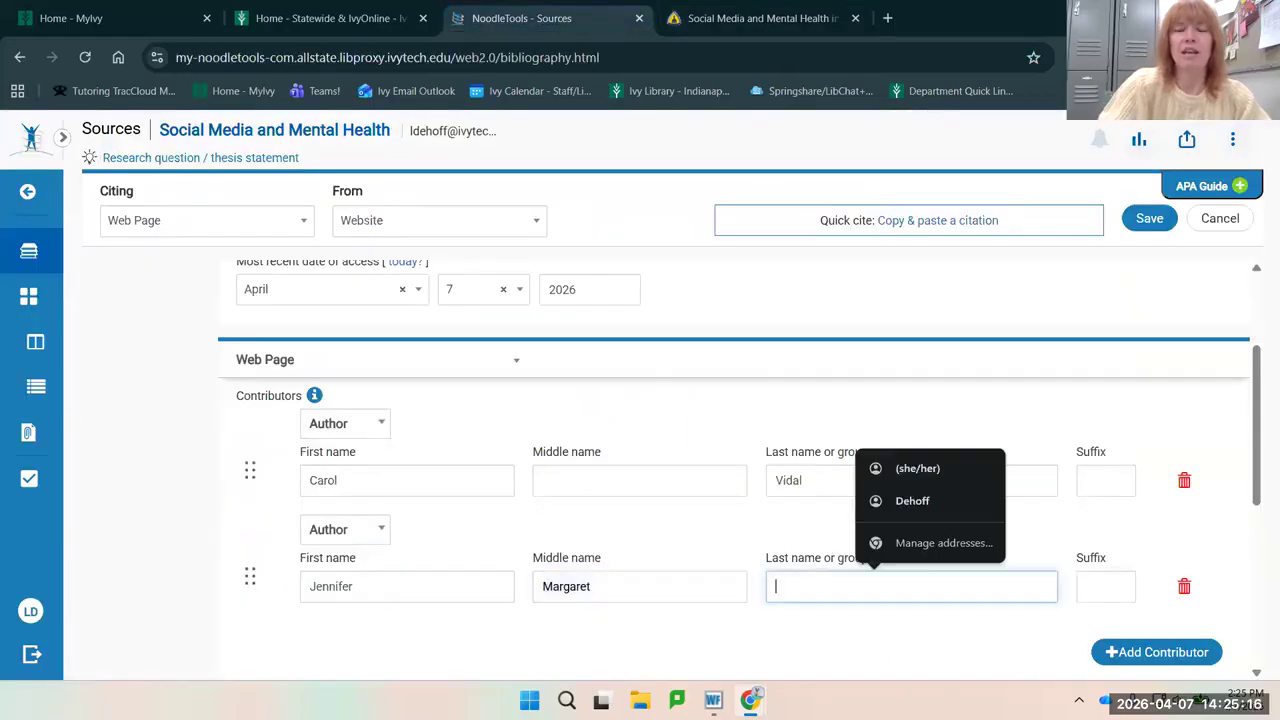
type("K")
left_click(874, 630)
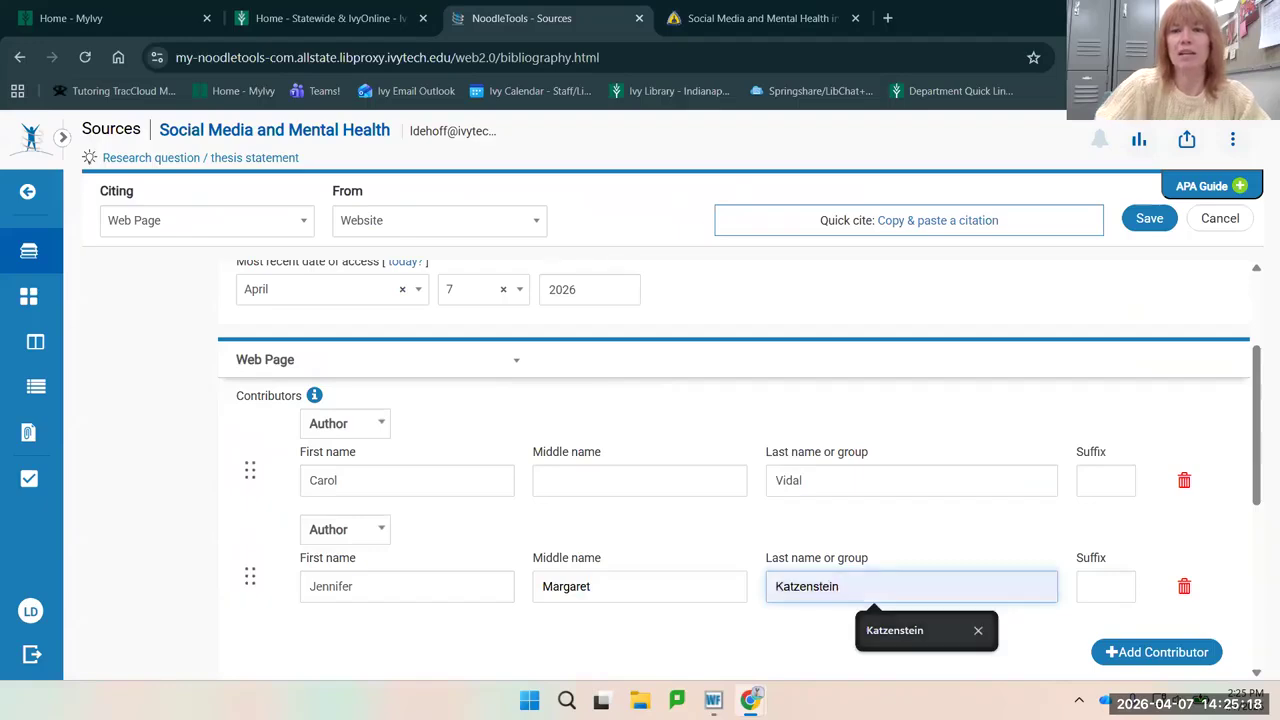
left_click(1112, 586)
left_click(760, 18)
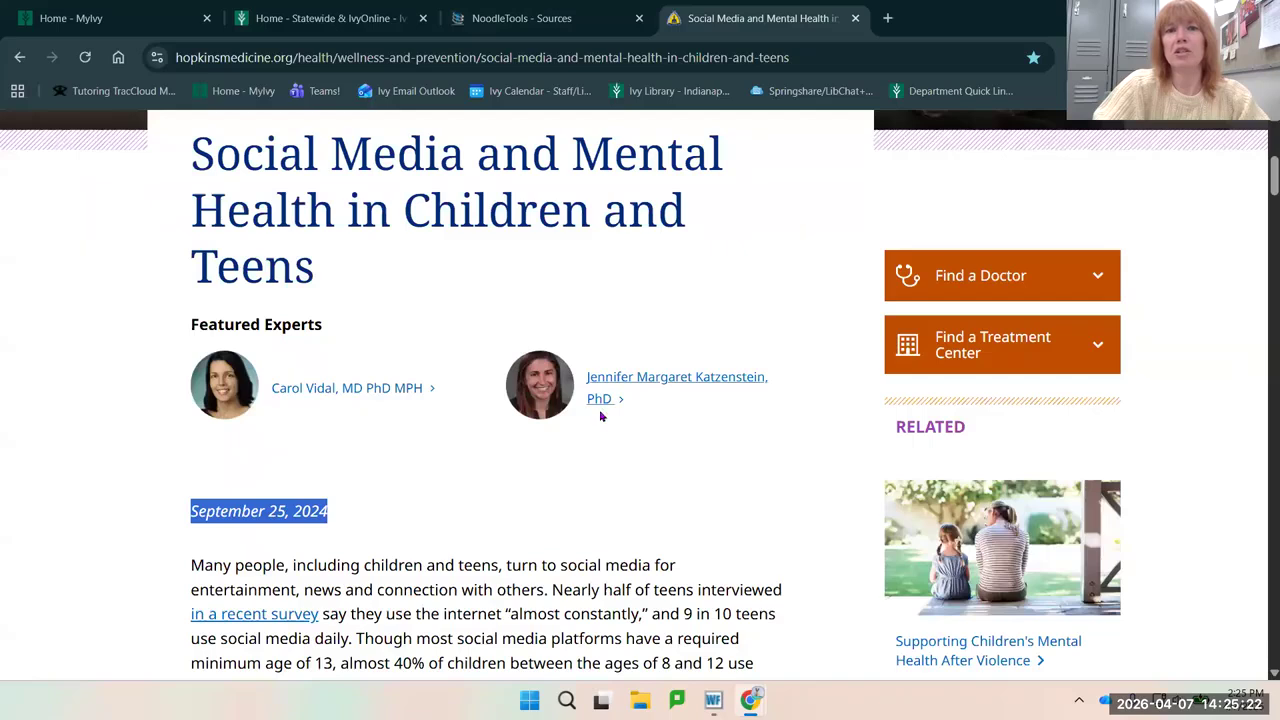
left_click(521, 18)
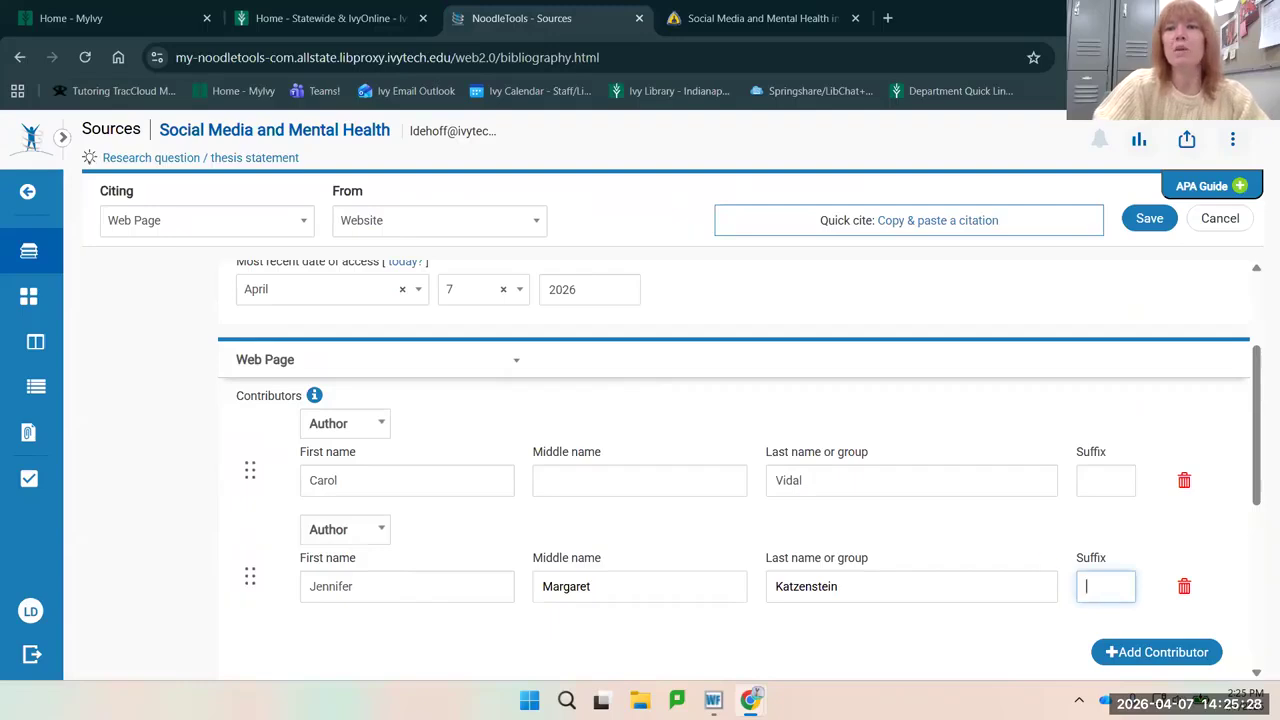
- Copy the Johns Hopkins article's title, Social Media and Mental Health in Children and Teens, into the citation's web page title
scroll(740, 470, "down", 3)
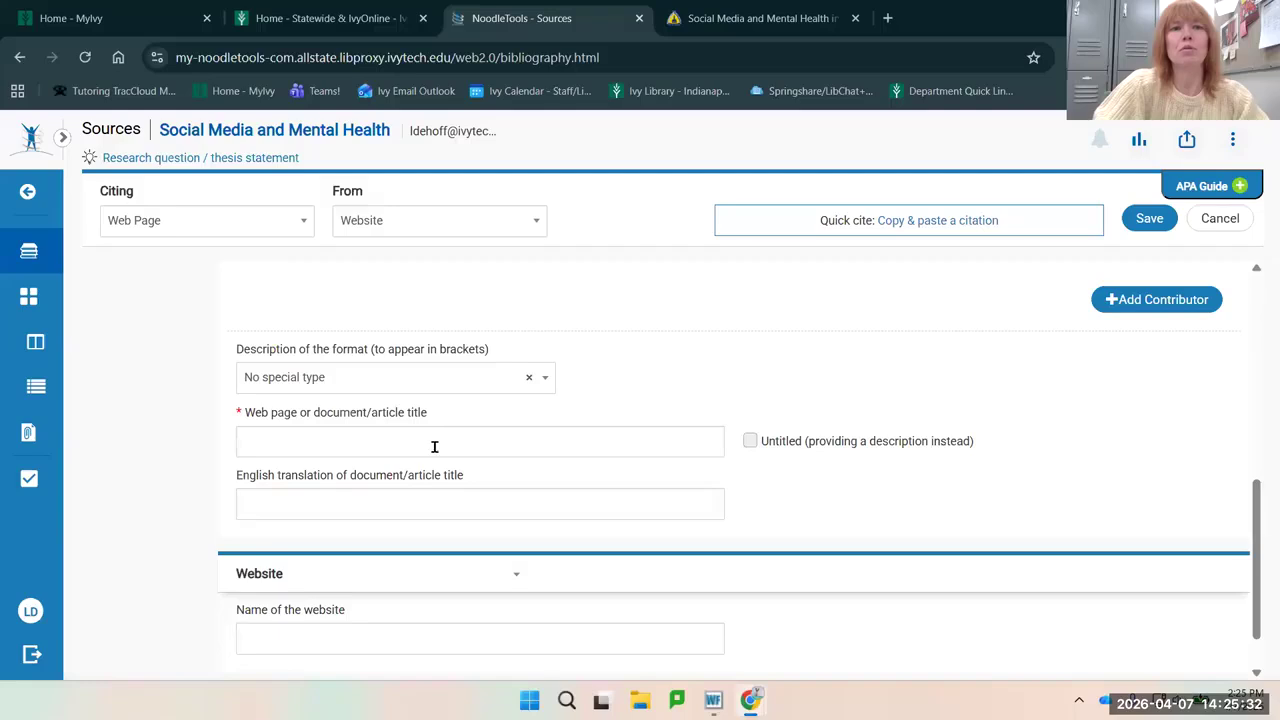
left_click(437, 442)
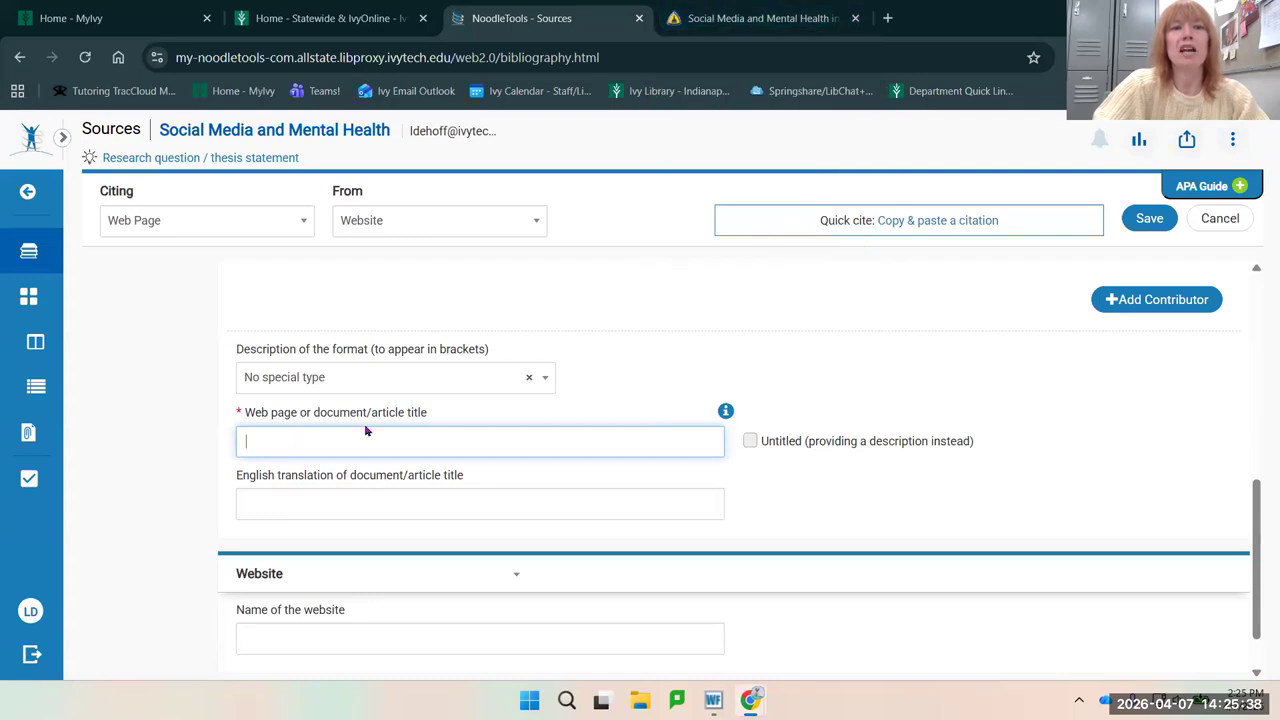
left_click(760, 18)
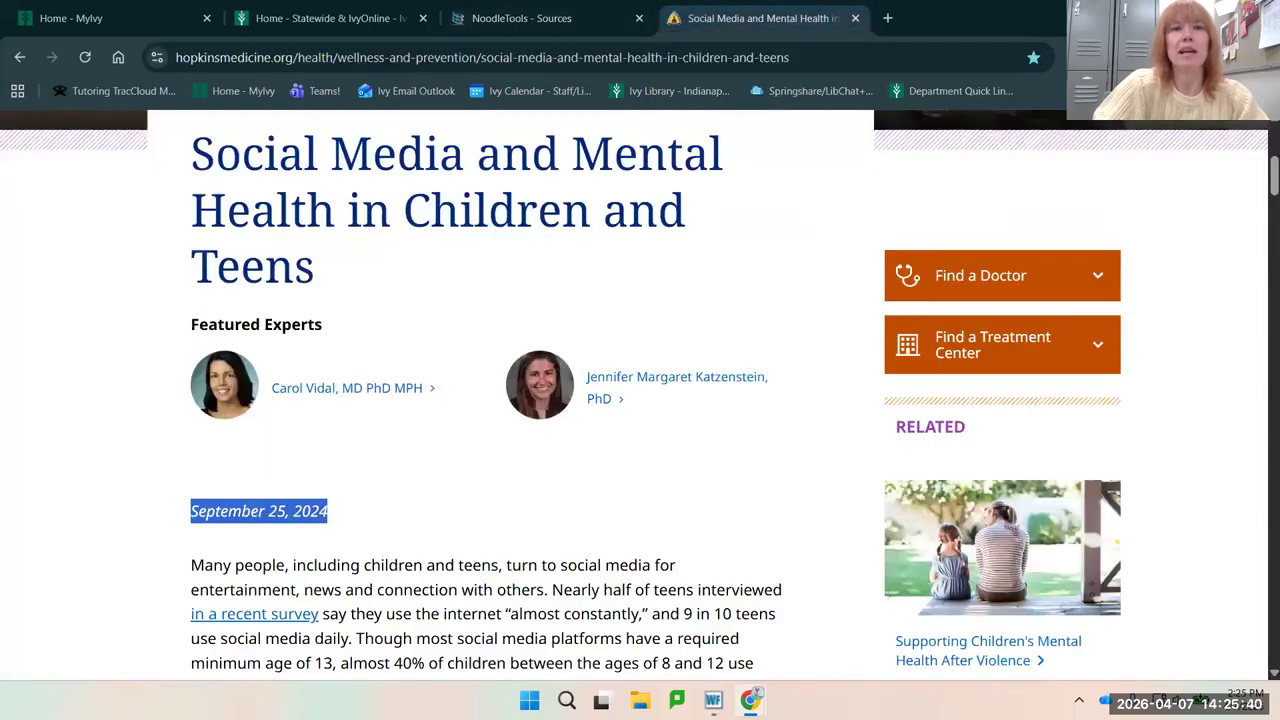
triple_click(803, 282)
key("ctrl+c")
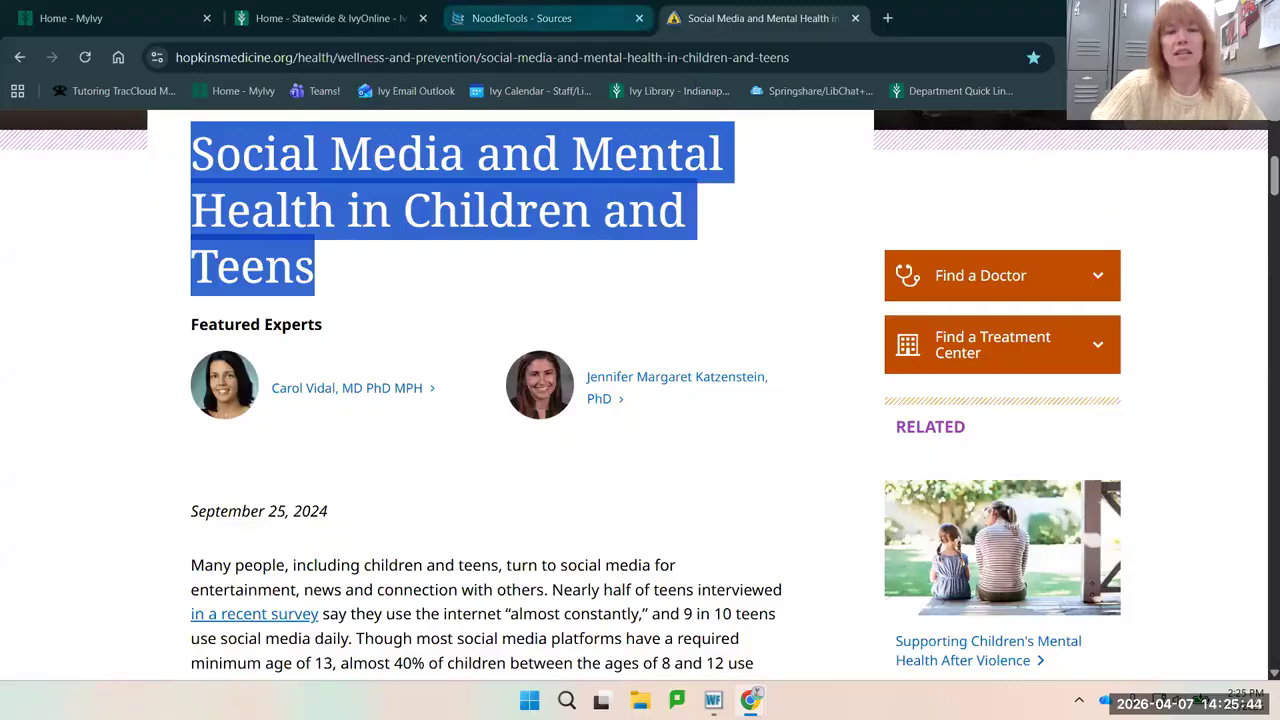
left_click(530, 18)
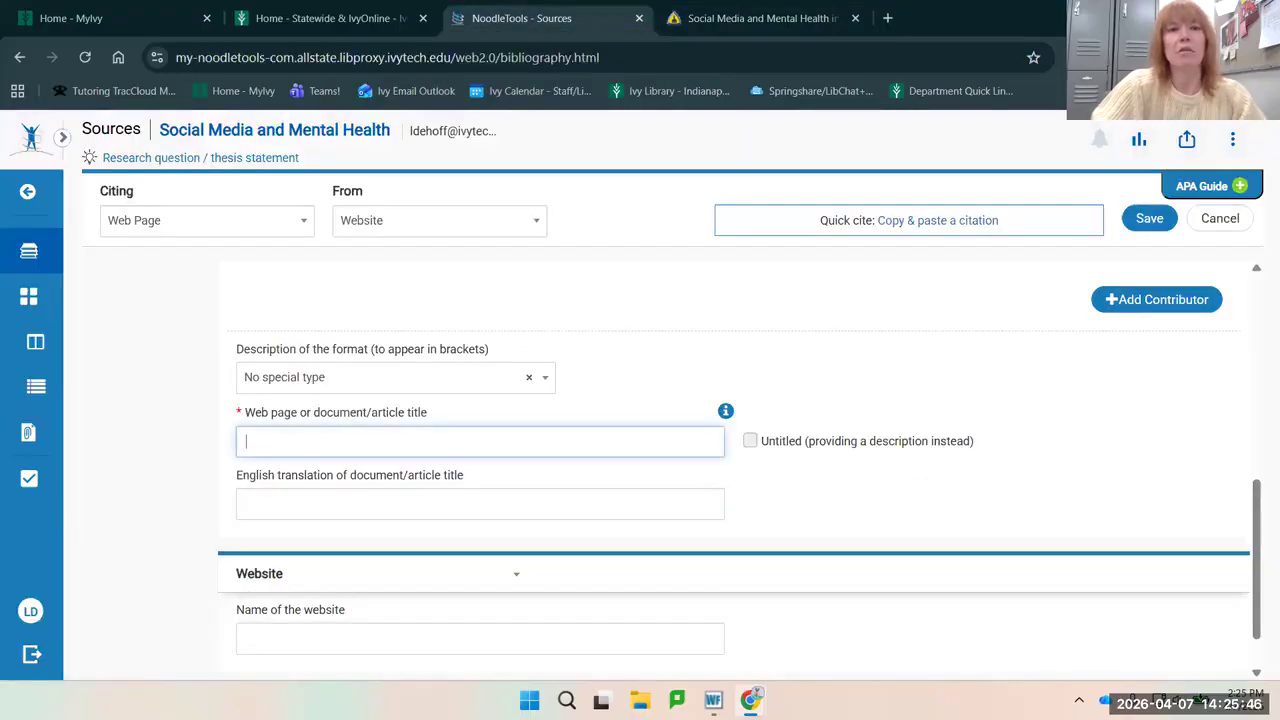
key("ctrl+v")
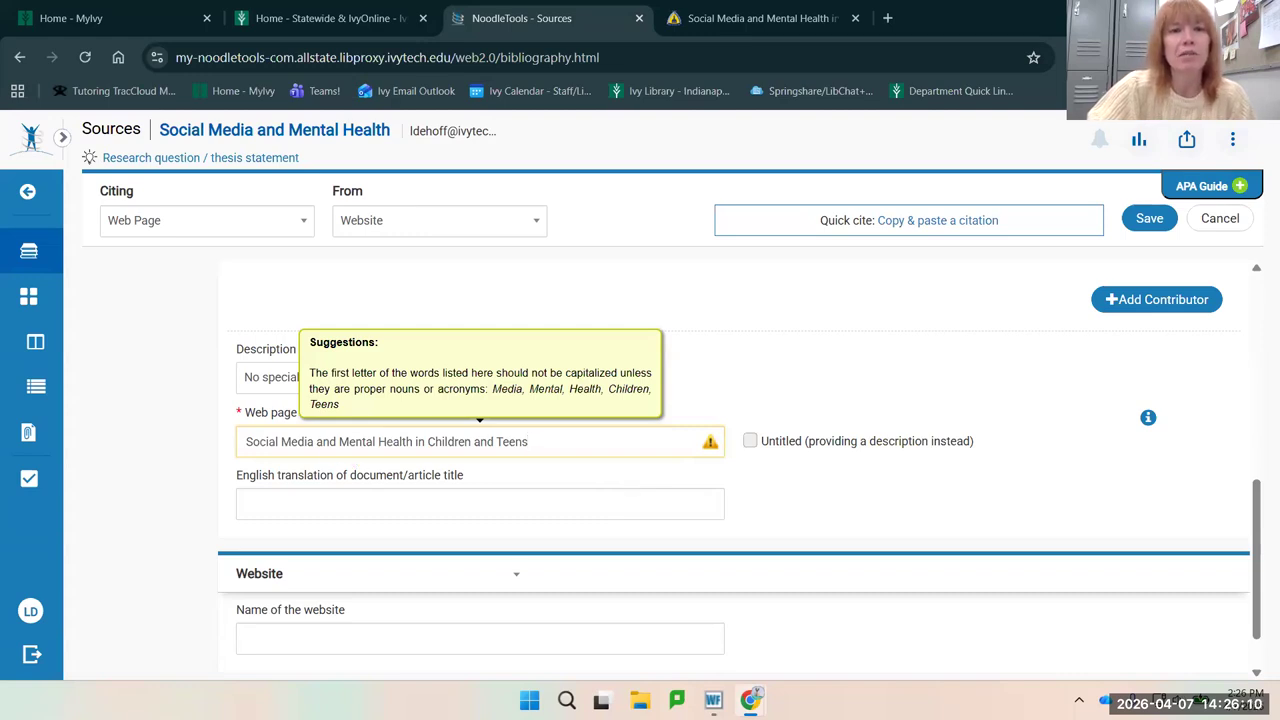
- Change the words Media and Mental in the web page title to lowercase initials
left_click(281, 441)
key("BackSpace")
type("m")
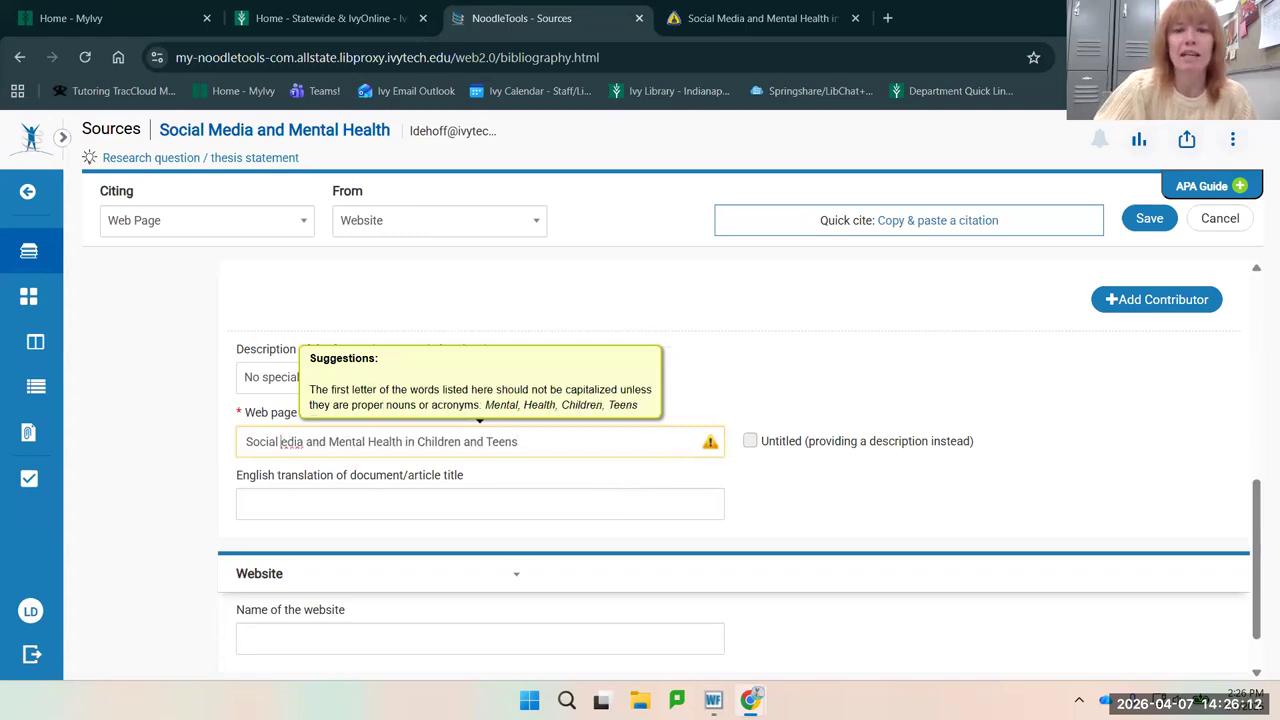
left_click(348, 441)
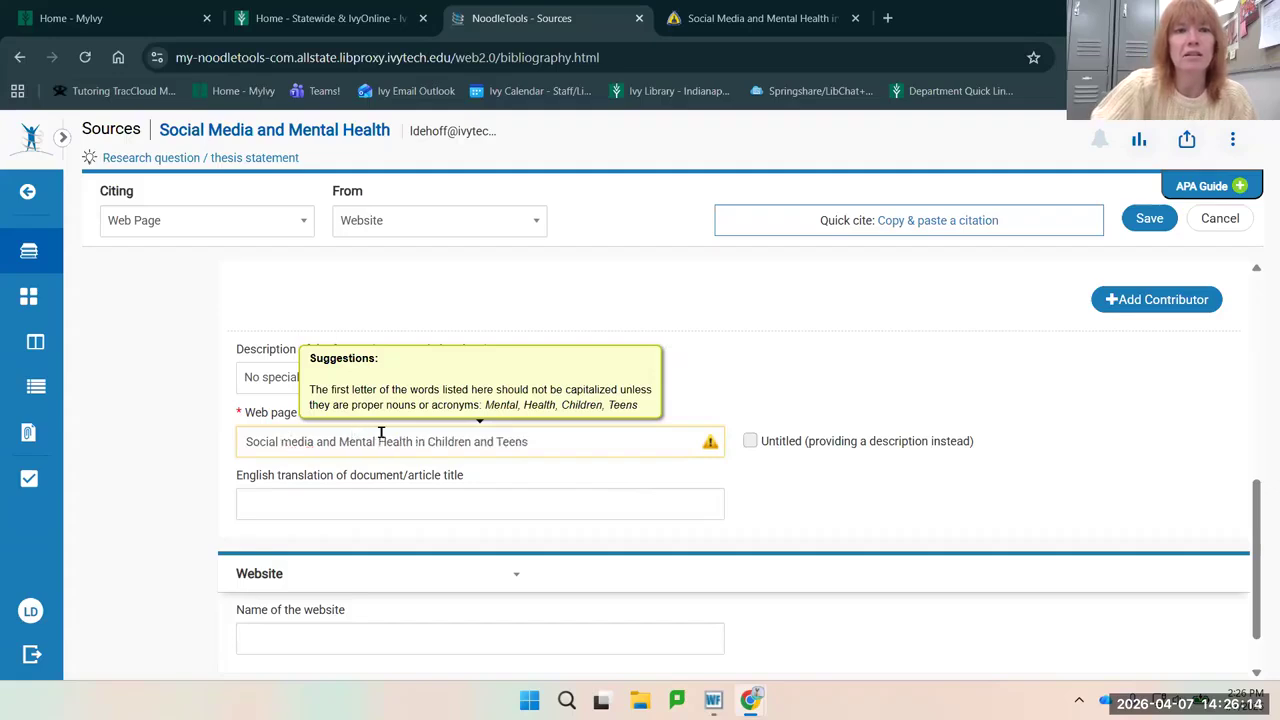
key("BackSpace")
type("m")
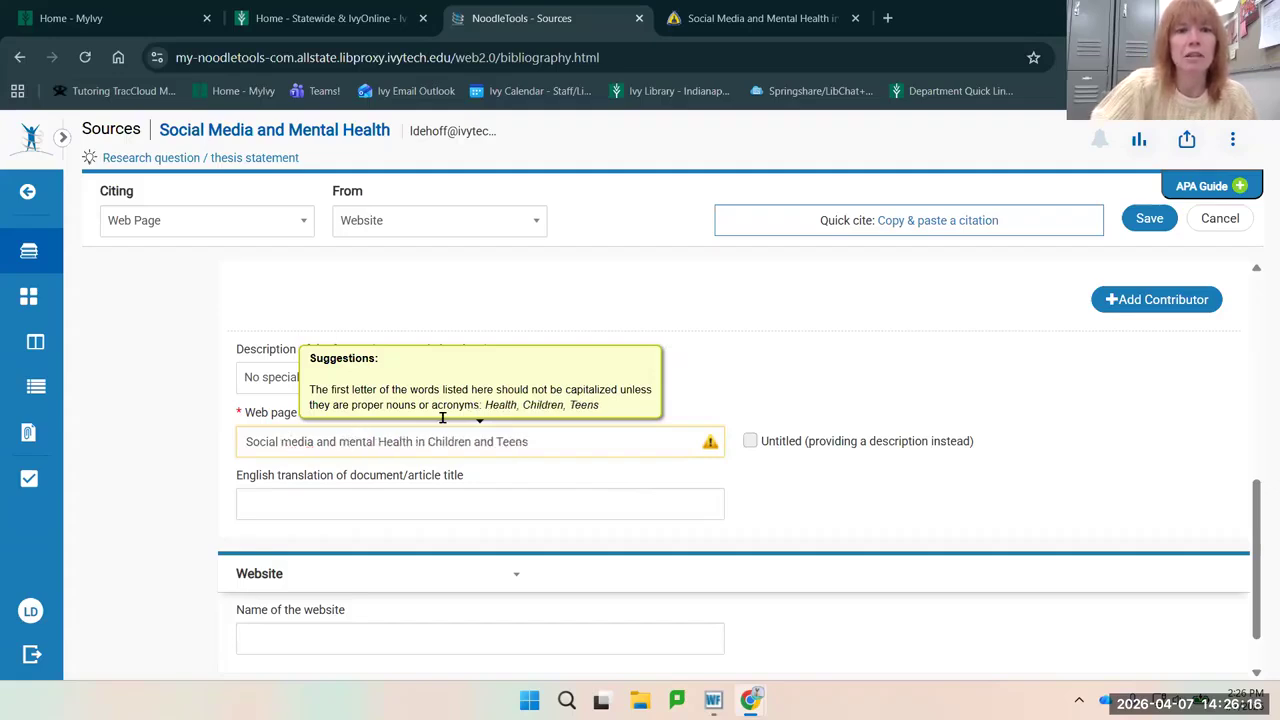
- Change the words Health and Children in the web page title to lowercase initials
key("Right")
key("Right")
key("Right")
key("Right")
key("Right")
key("Right")
key("Right")
key("BackSpace")
type("h")
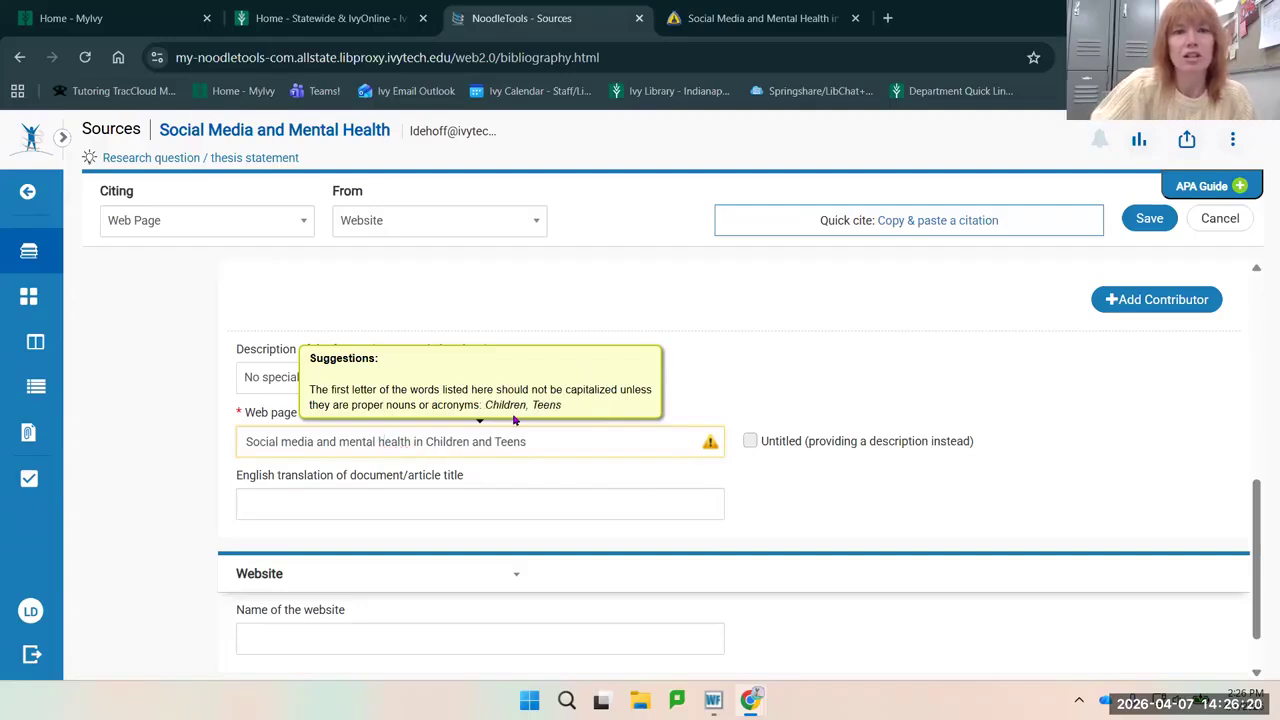
key("Right")
key("Right")
key("Right")
key("Right")
key("Right")
key("Right")
key("Right")
key("Right")
key("Right")
key("Right")
key("BackSpace")
type("c")
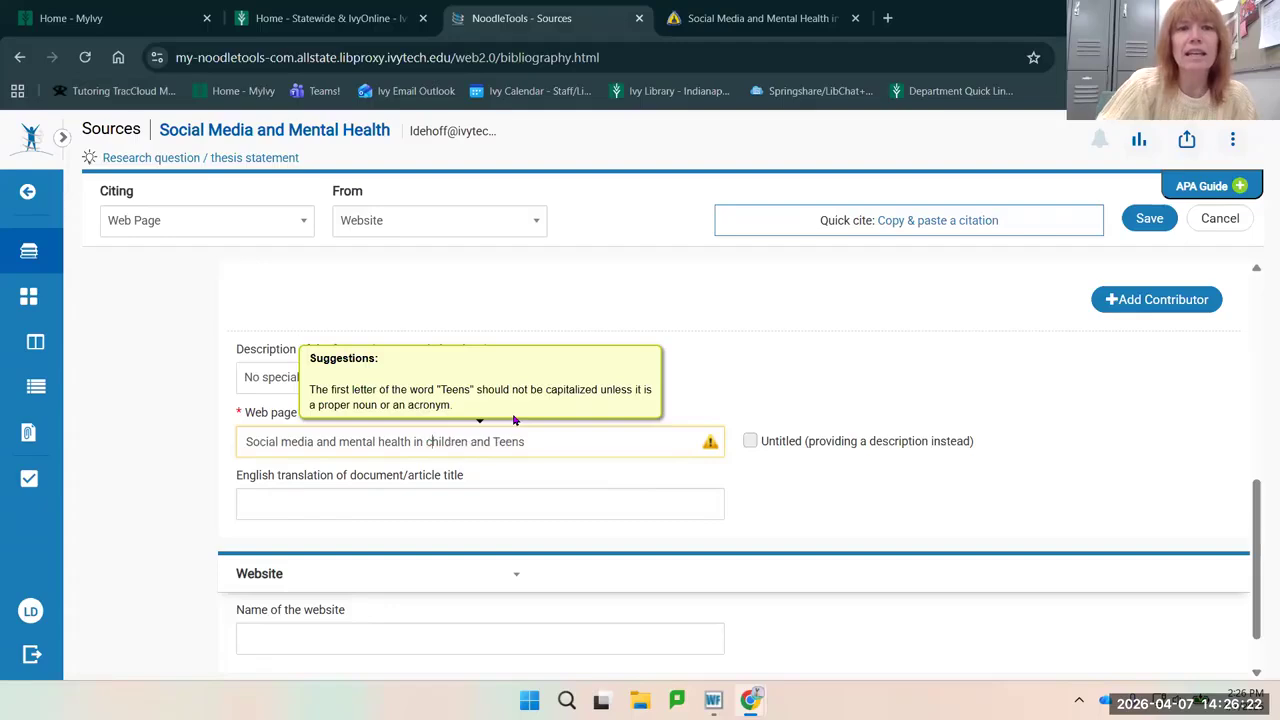
- Change the word Teens in the web page title to start with a lowercase letter
left_click(498, 440)
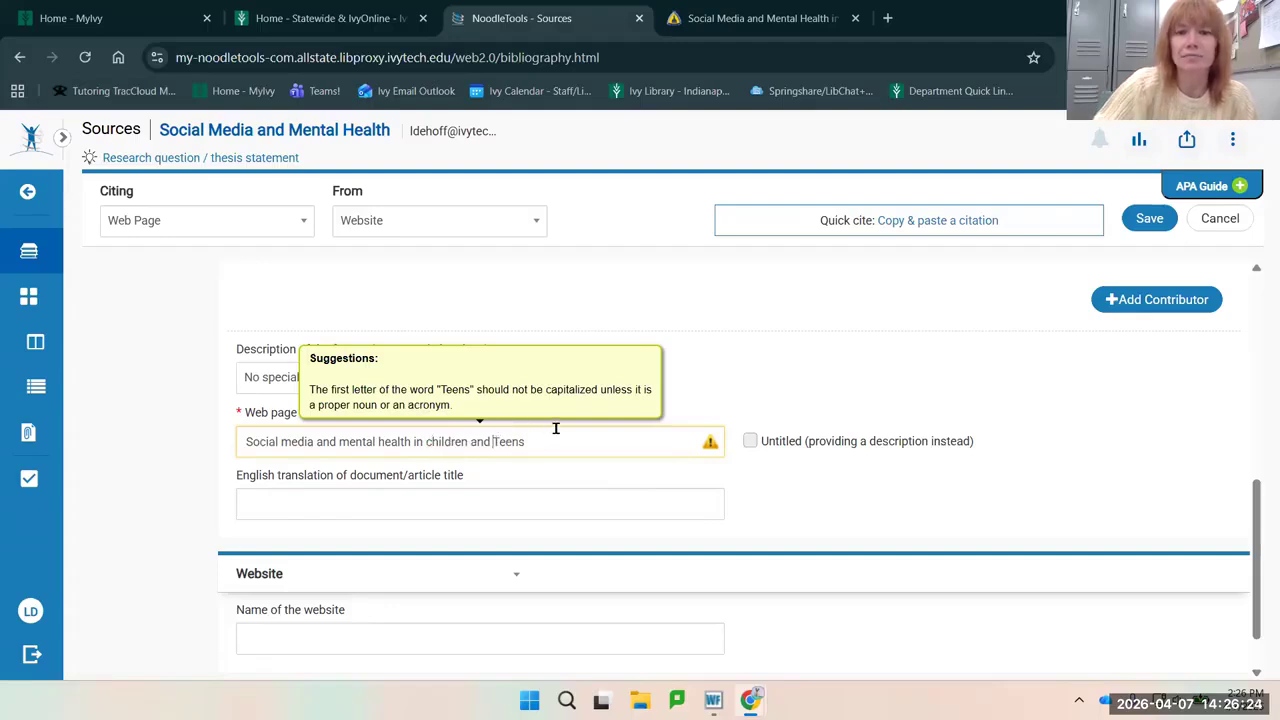
key("Delete")
type("t")
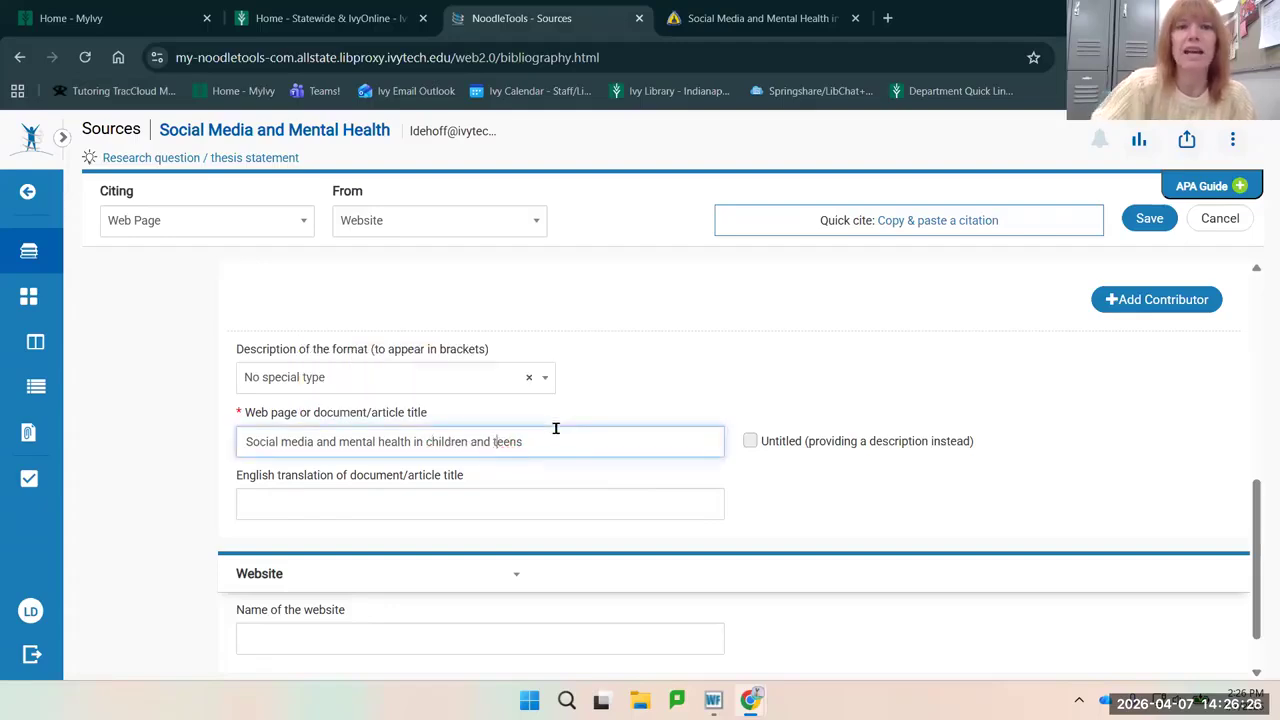
left_click(1045, 433)
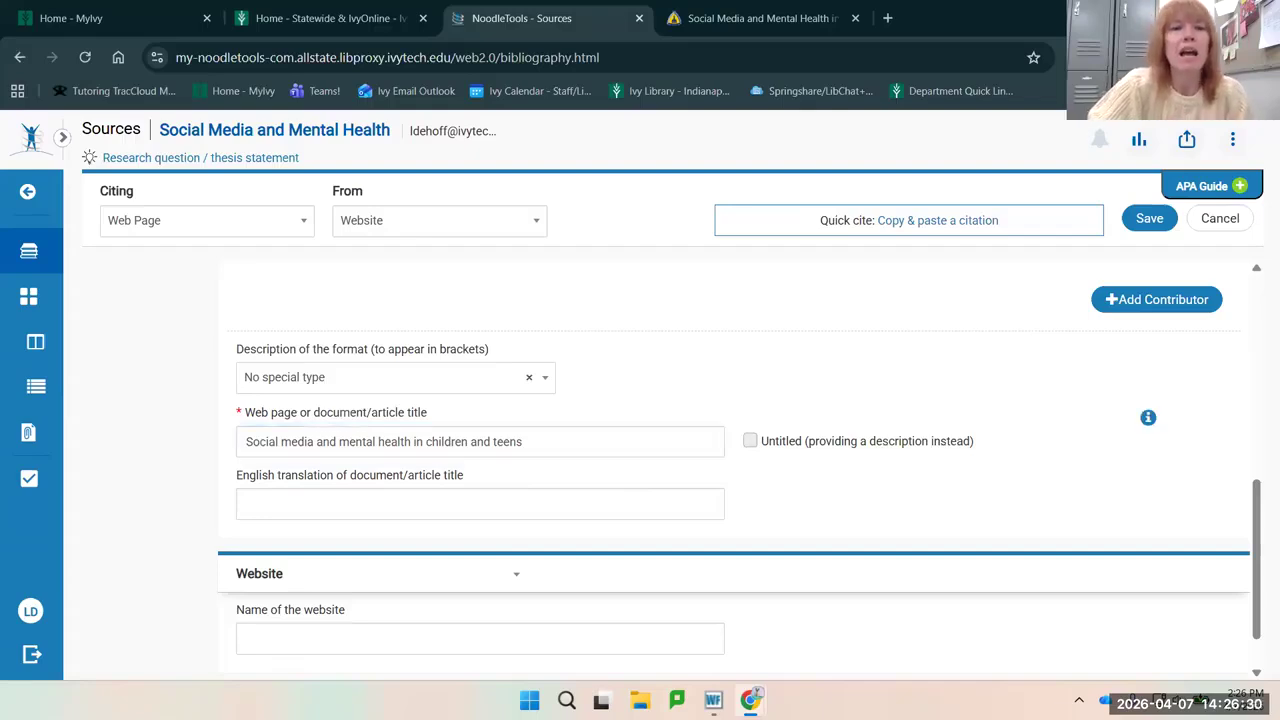
- Look up the site's name on the Johns Hopkins page and enter John Hopkins Medicine as the citation's website name
scroll(626, 569, "down", 1)
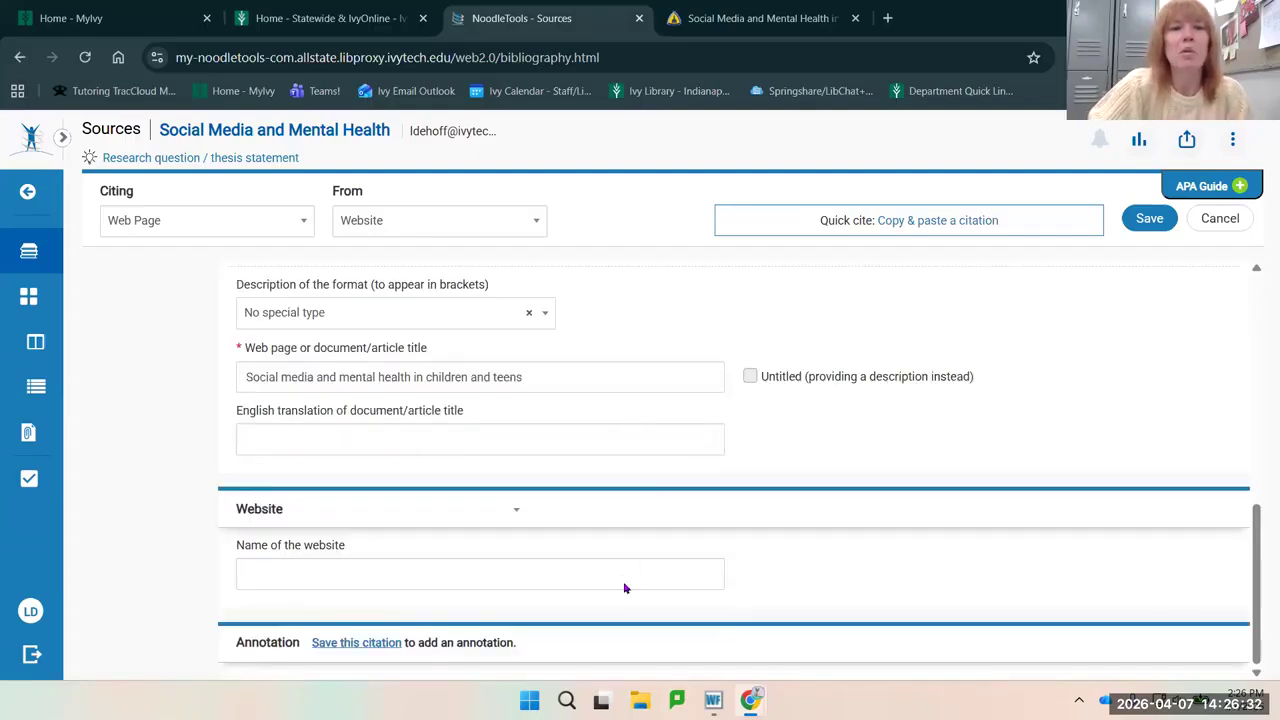
left_click(623, 586)
left_click(760, 19)
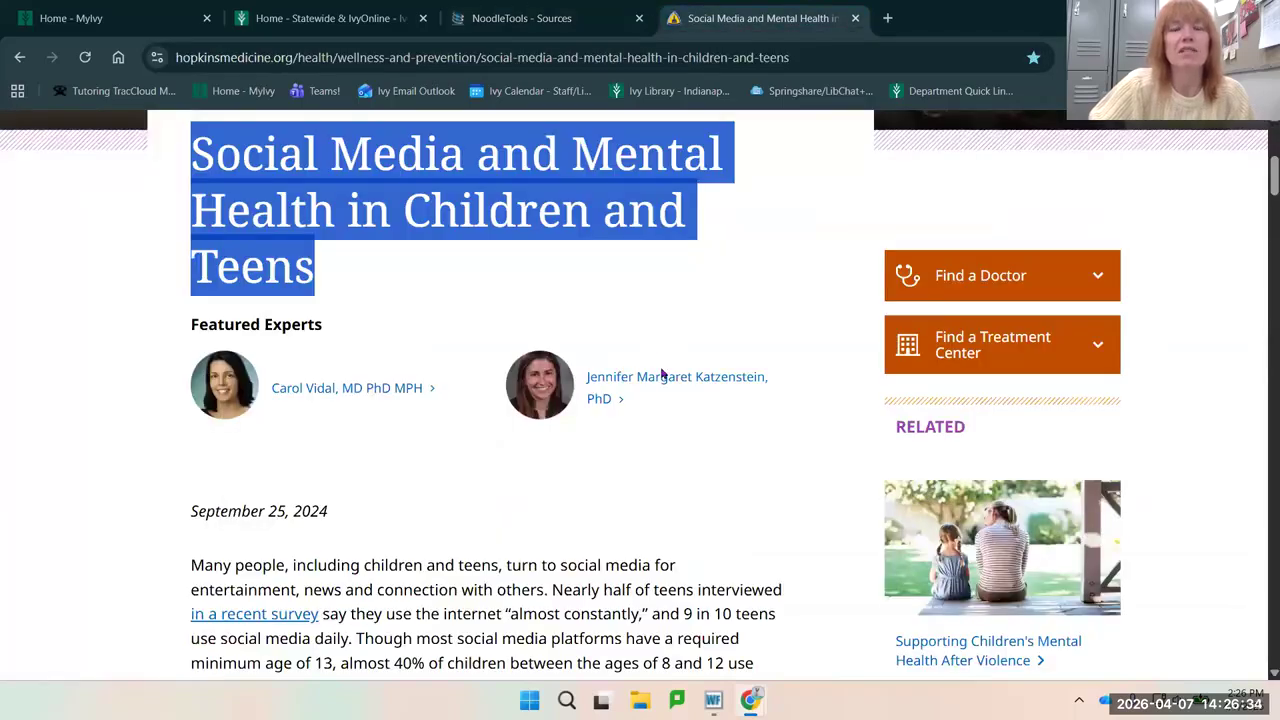
left_click(682, 440)
scroll(394, 166, "up", 4)
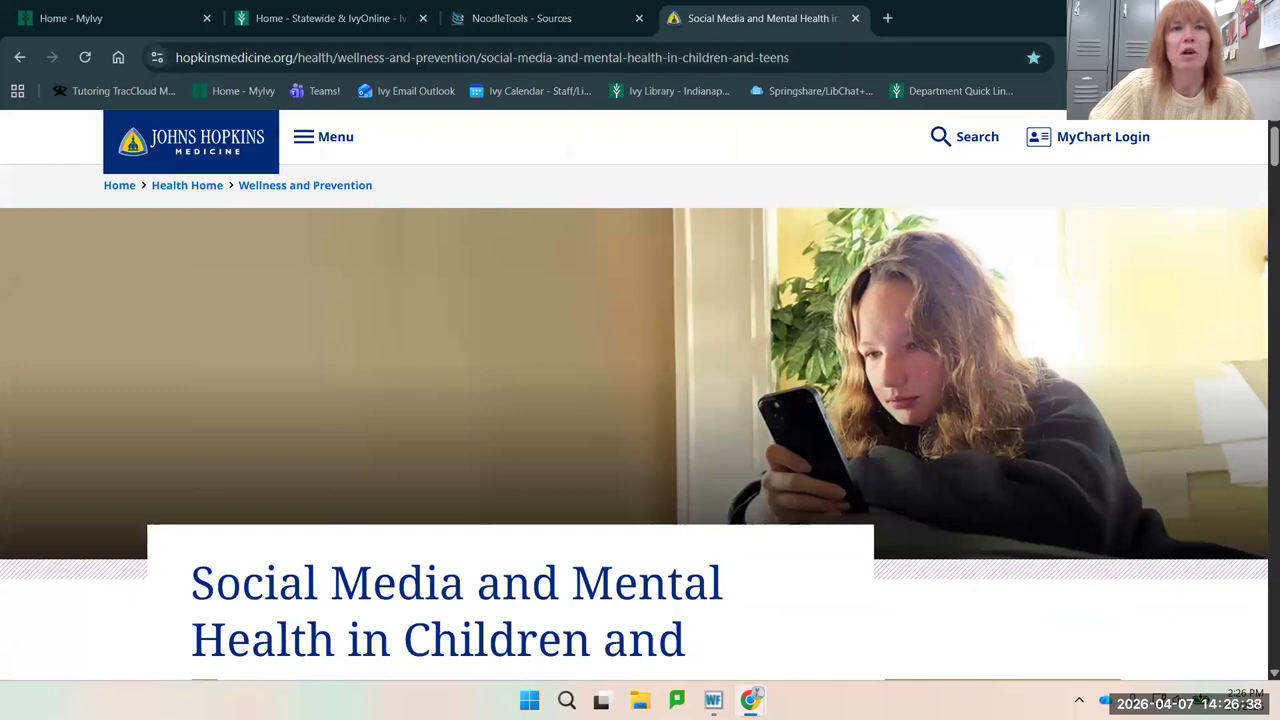
left_click(521, 18)
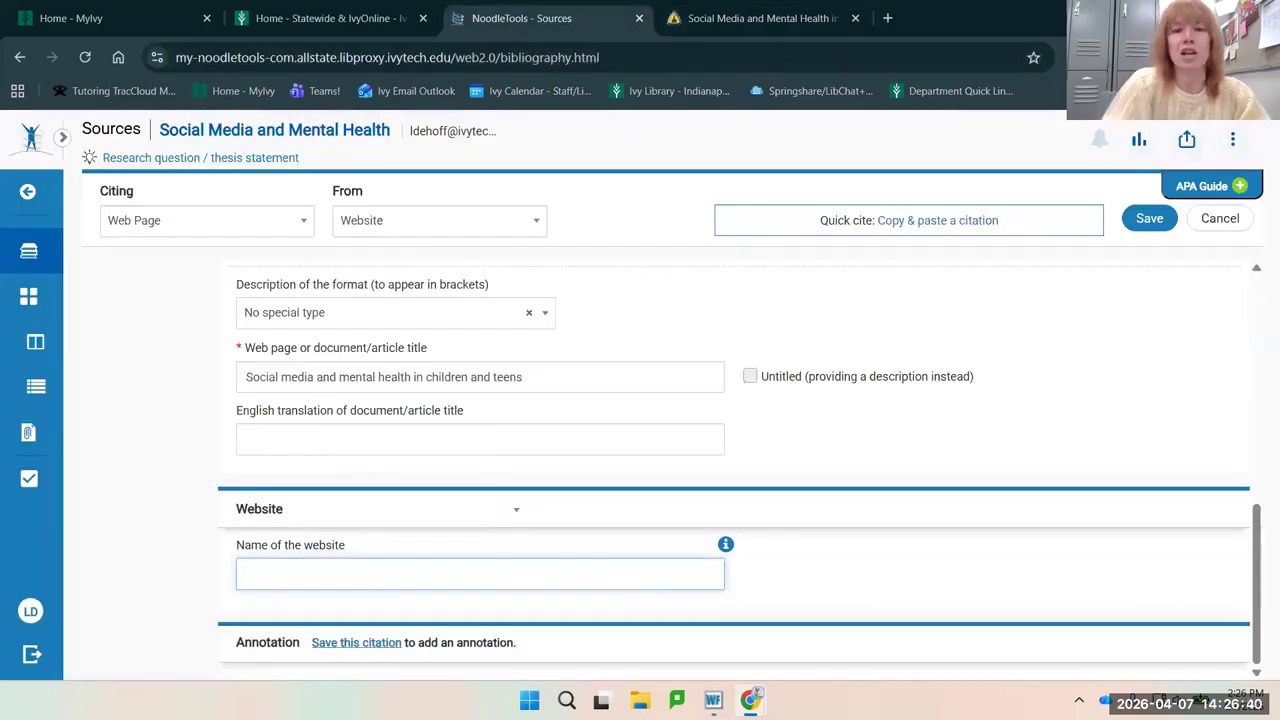
type("John Ho")
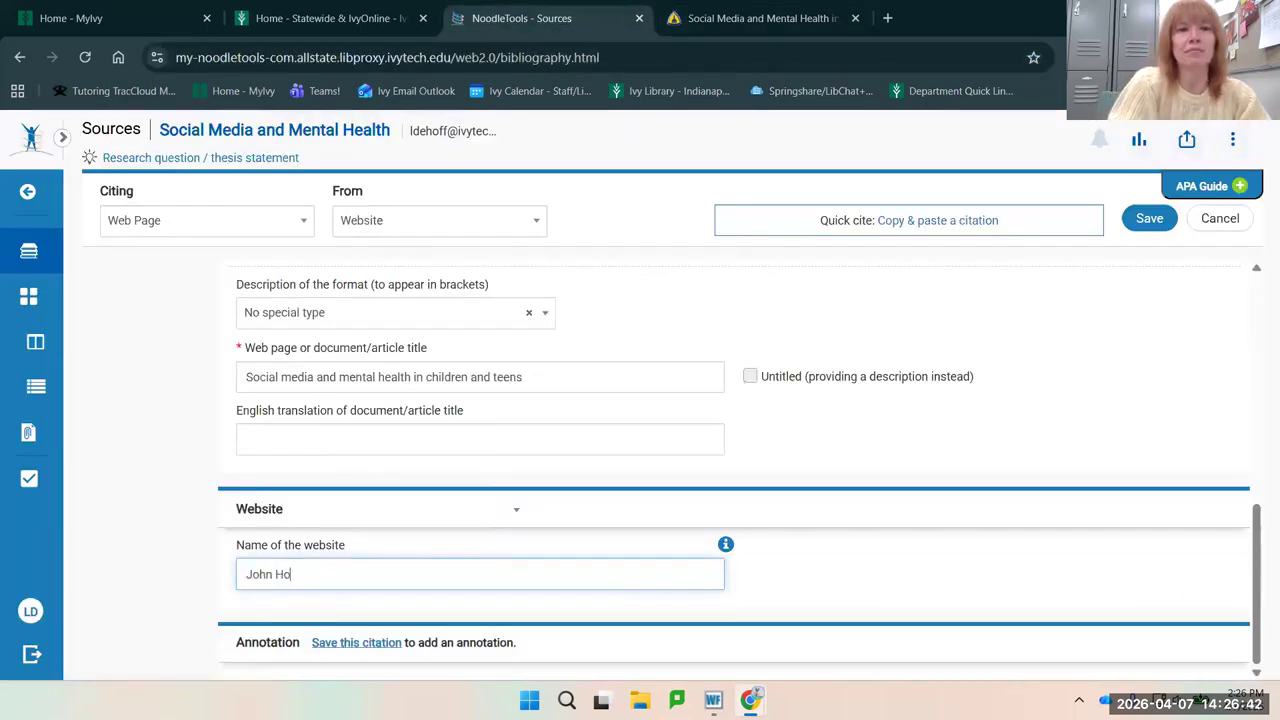
type("pkins Medicine")
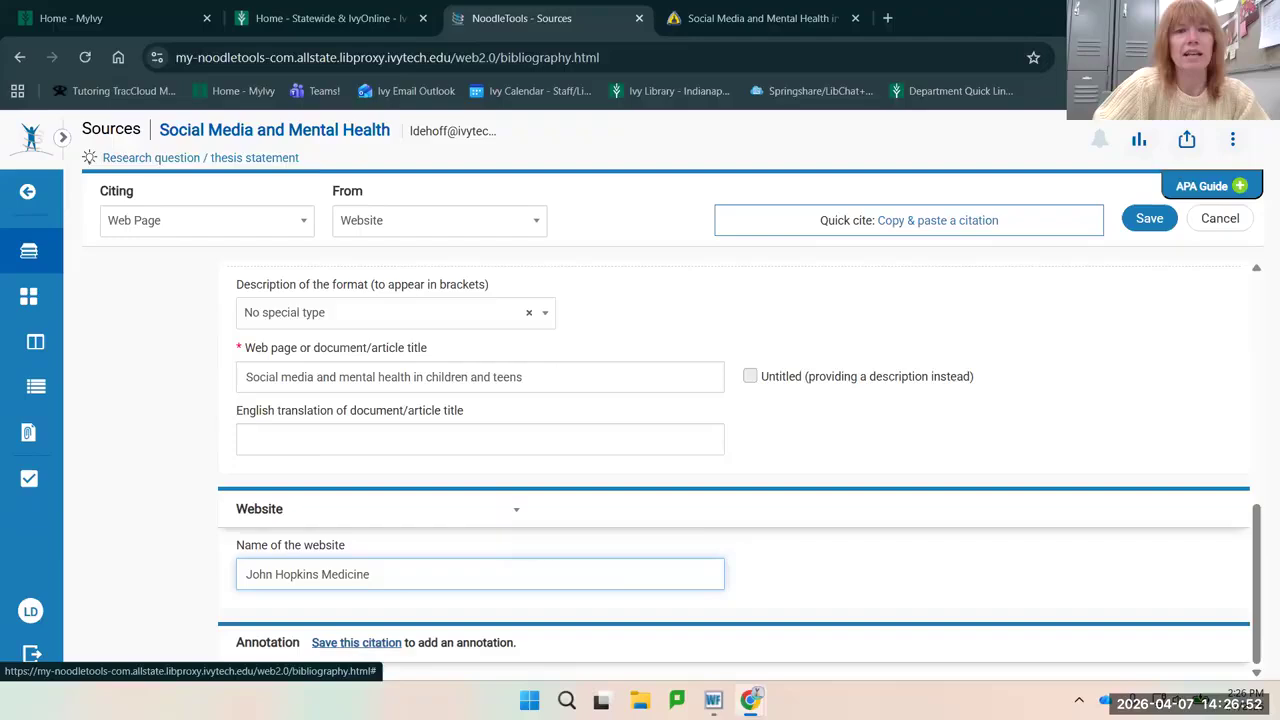
- Save the citation to allow an annotation and begin it with "Expert analysis from John Hopkins' Children's Center about the known"
left_click(382, 645)
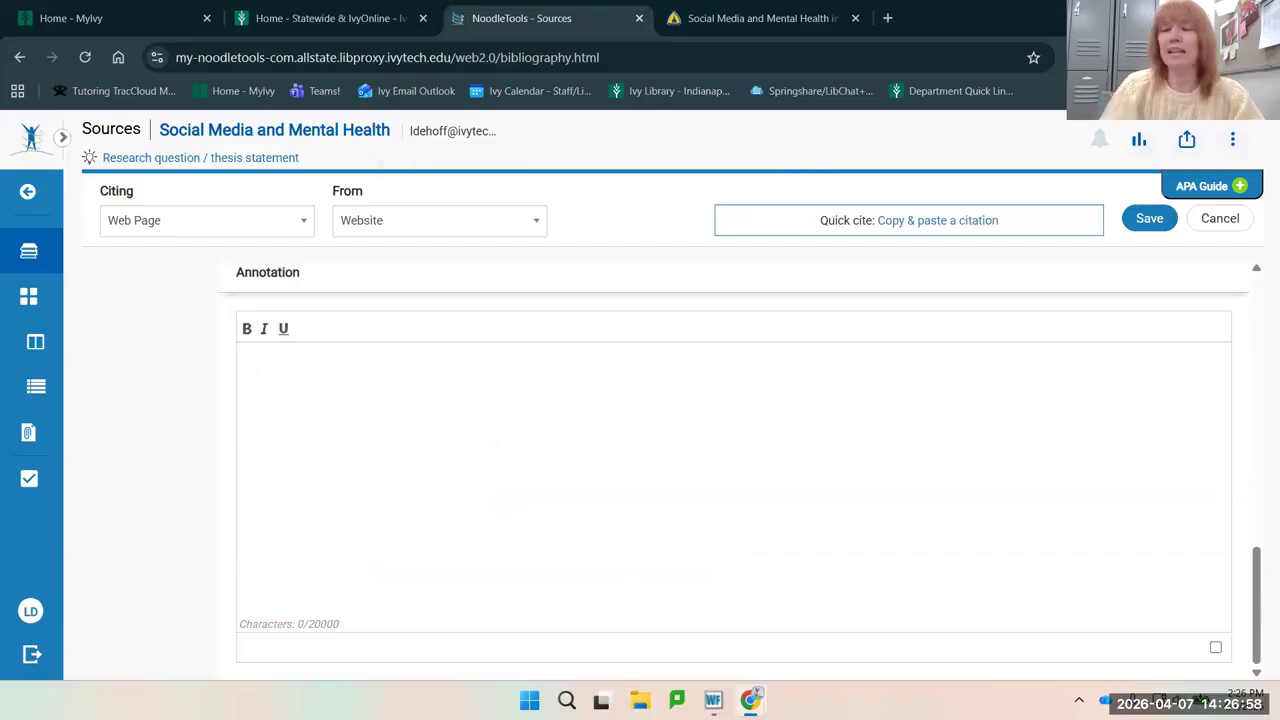
type("Expert ")
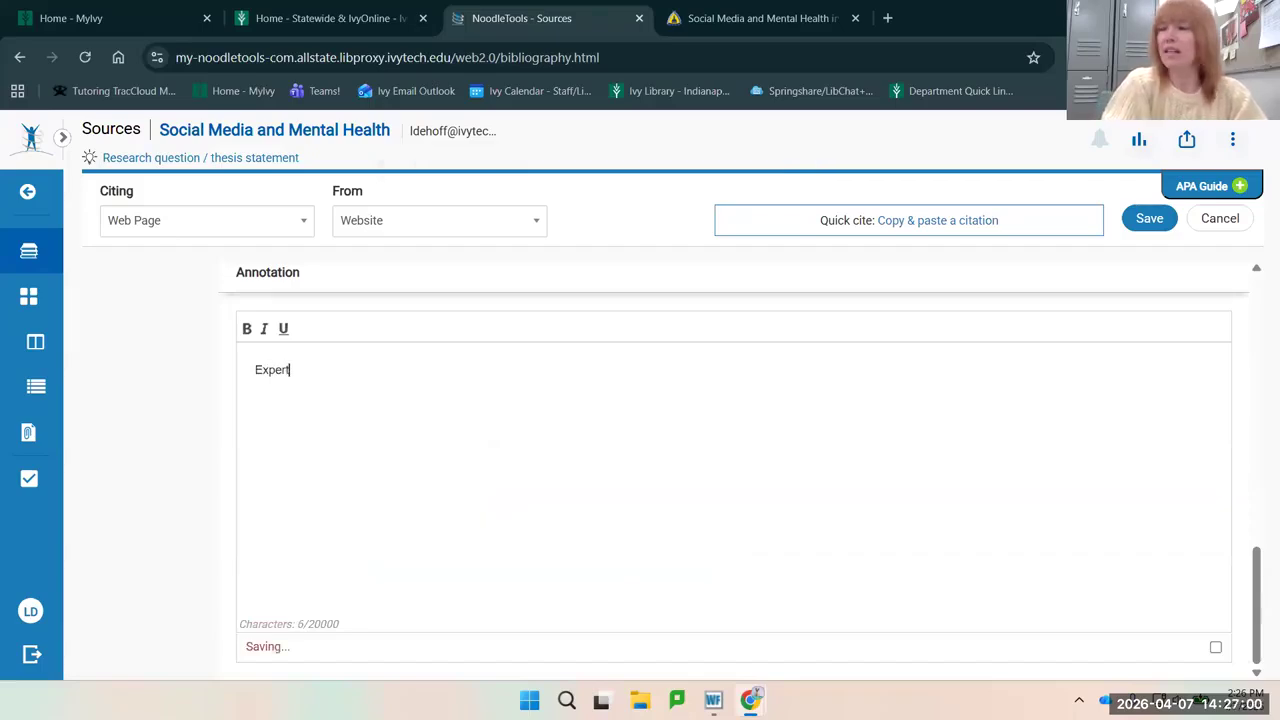
type("analy")
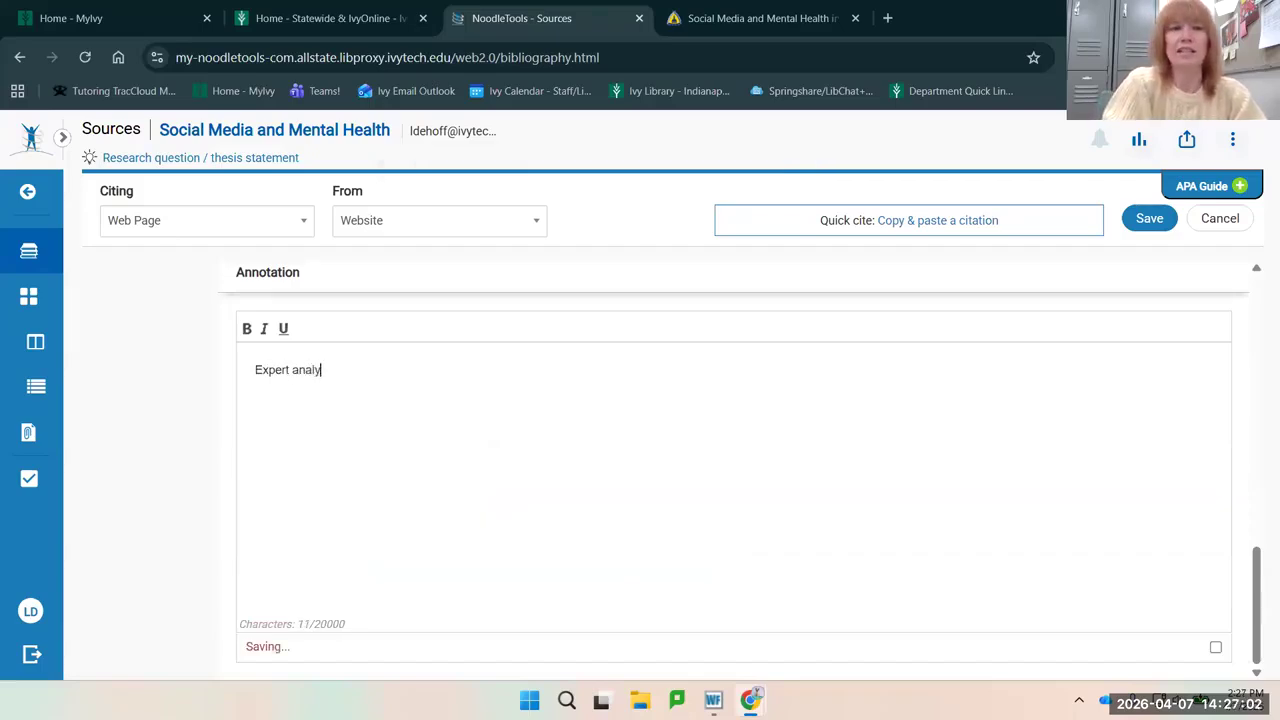
type("sis from ")
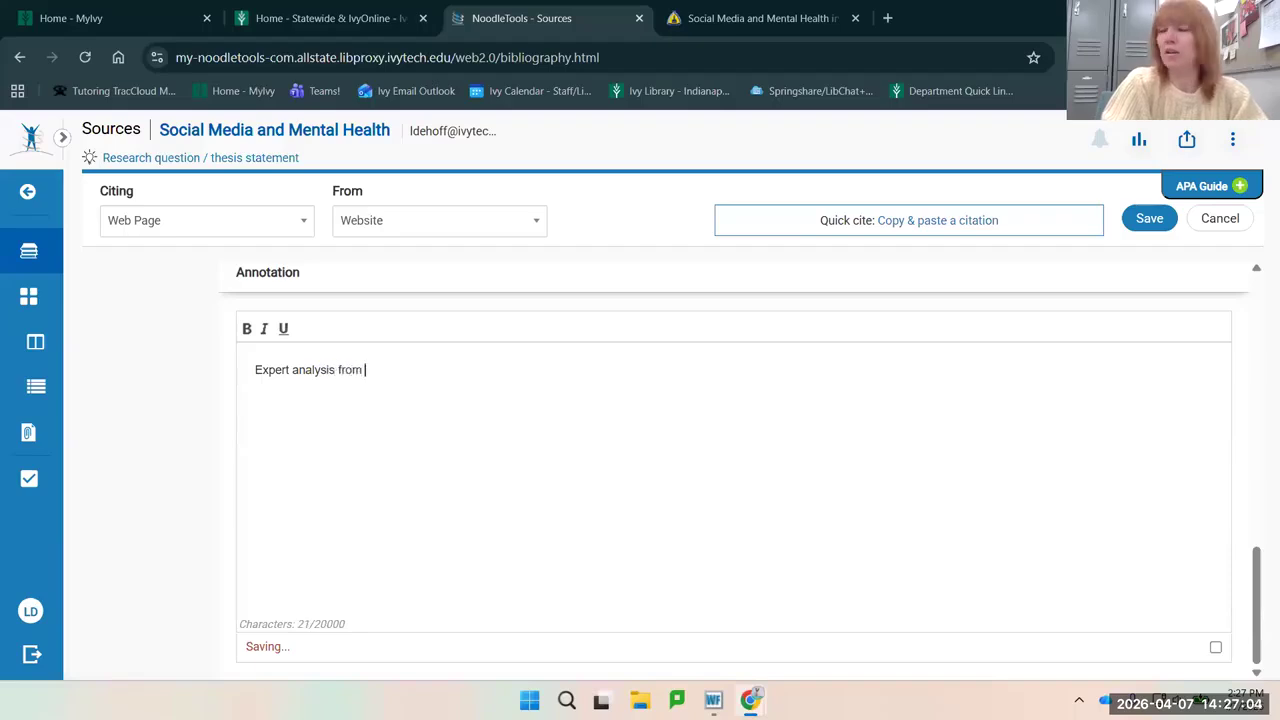
type("John Hopk")
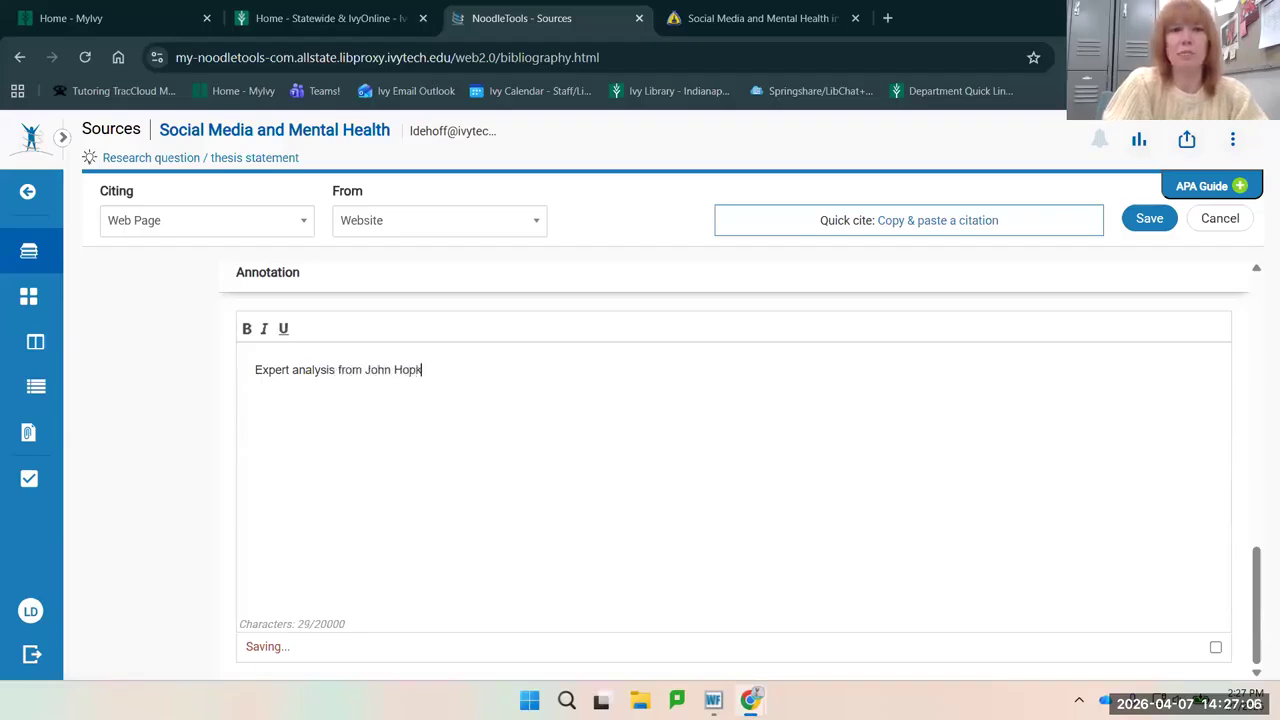
type("ins' C")
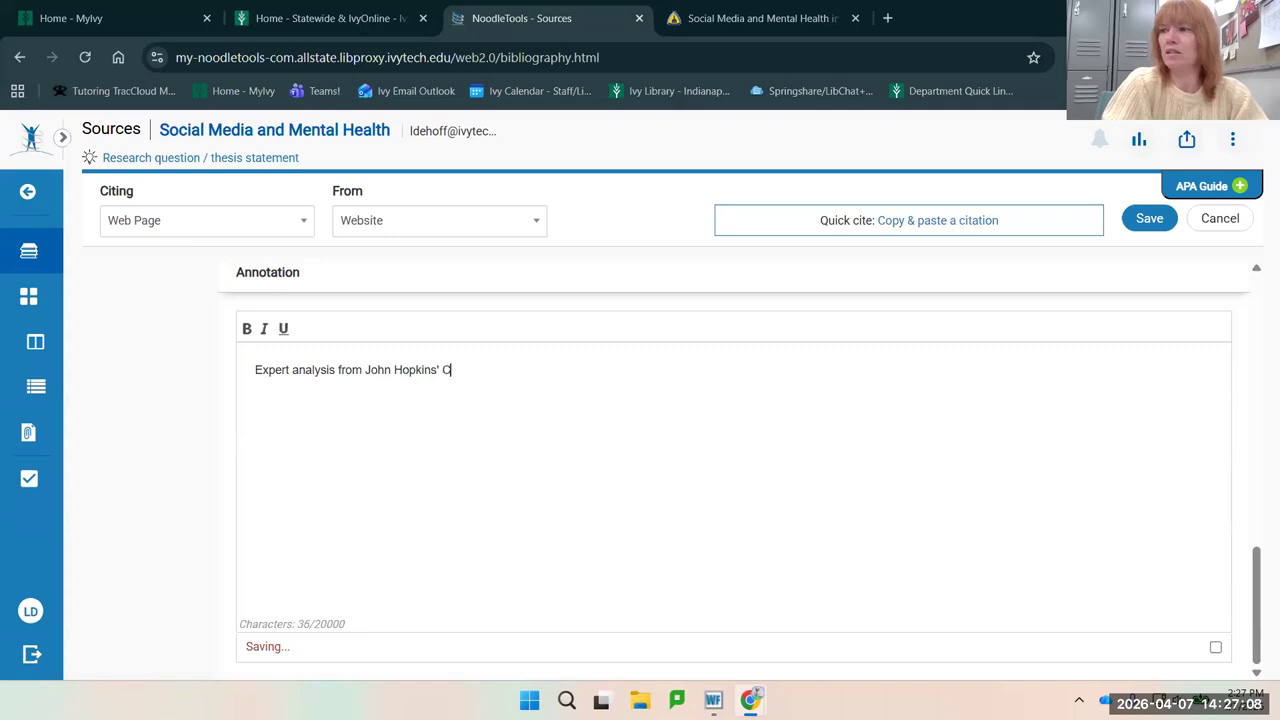
type("hildren's")
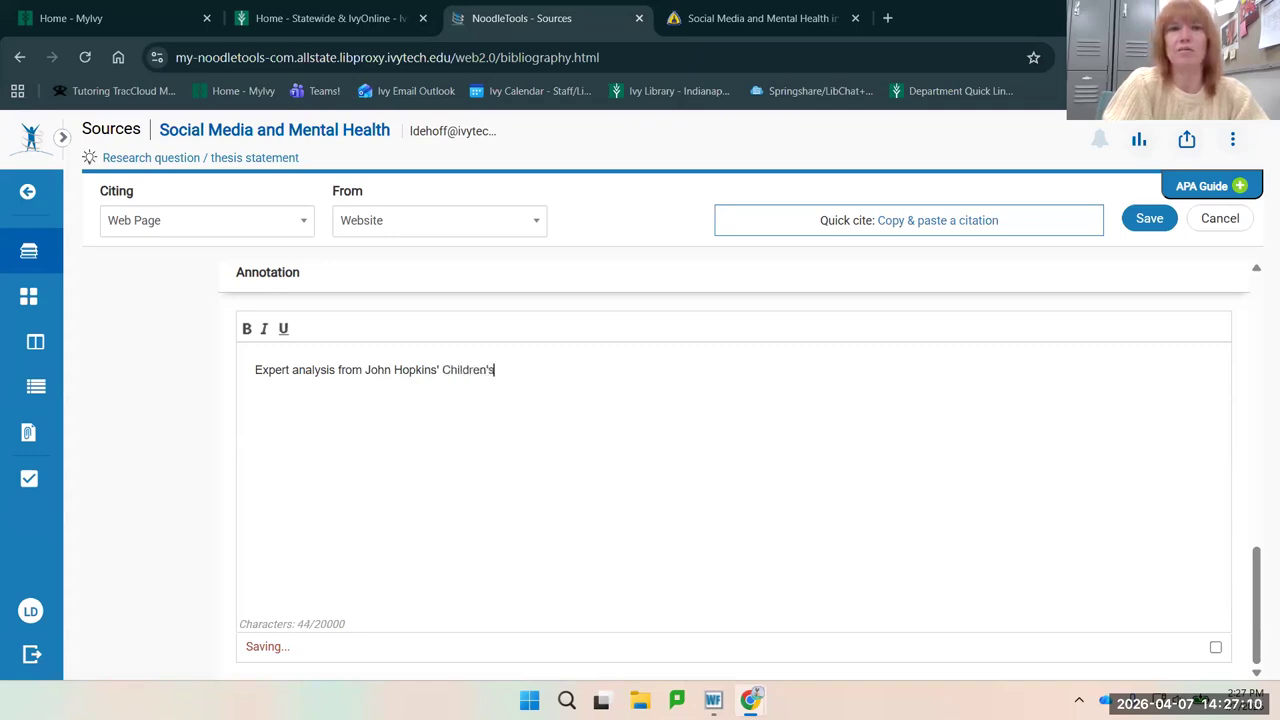
type("Center")
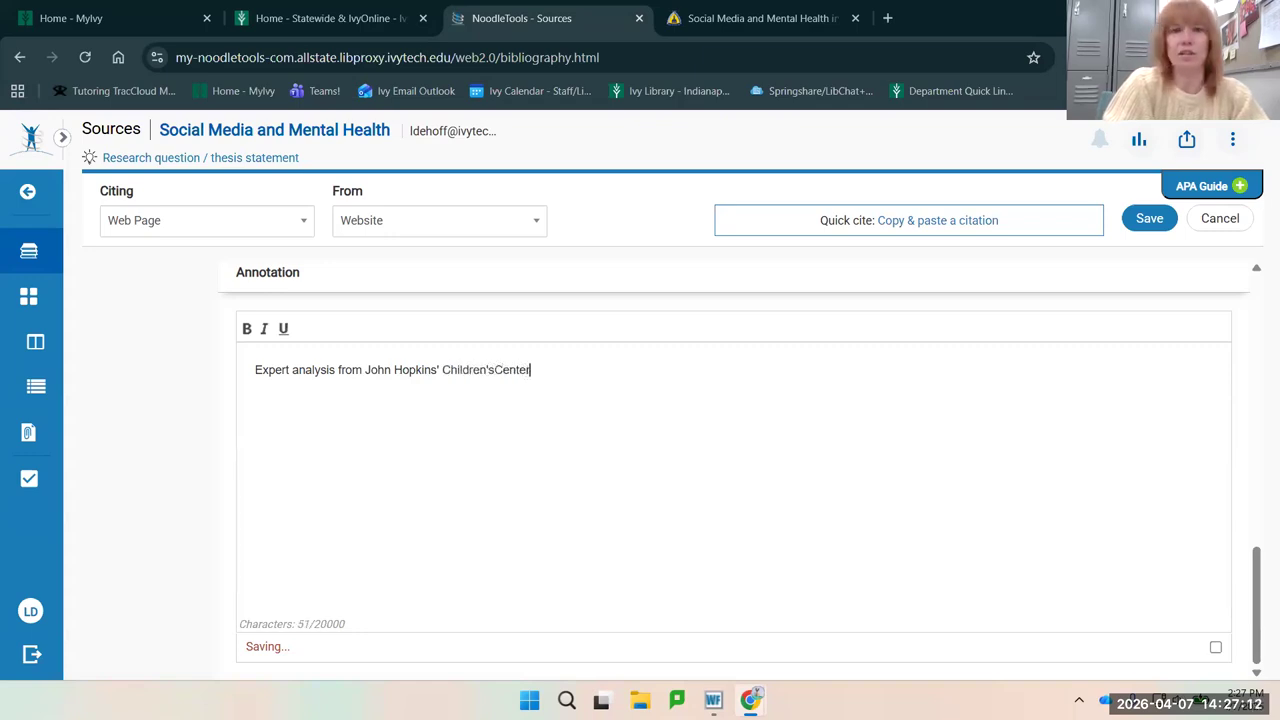
key("BackSpace")
key("BackSpace")
key("BackSpace")
key("BackSpace")
type("Center about the known a")
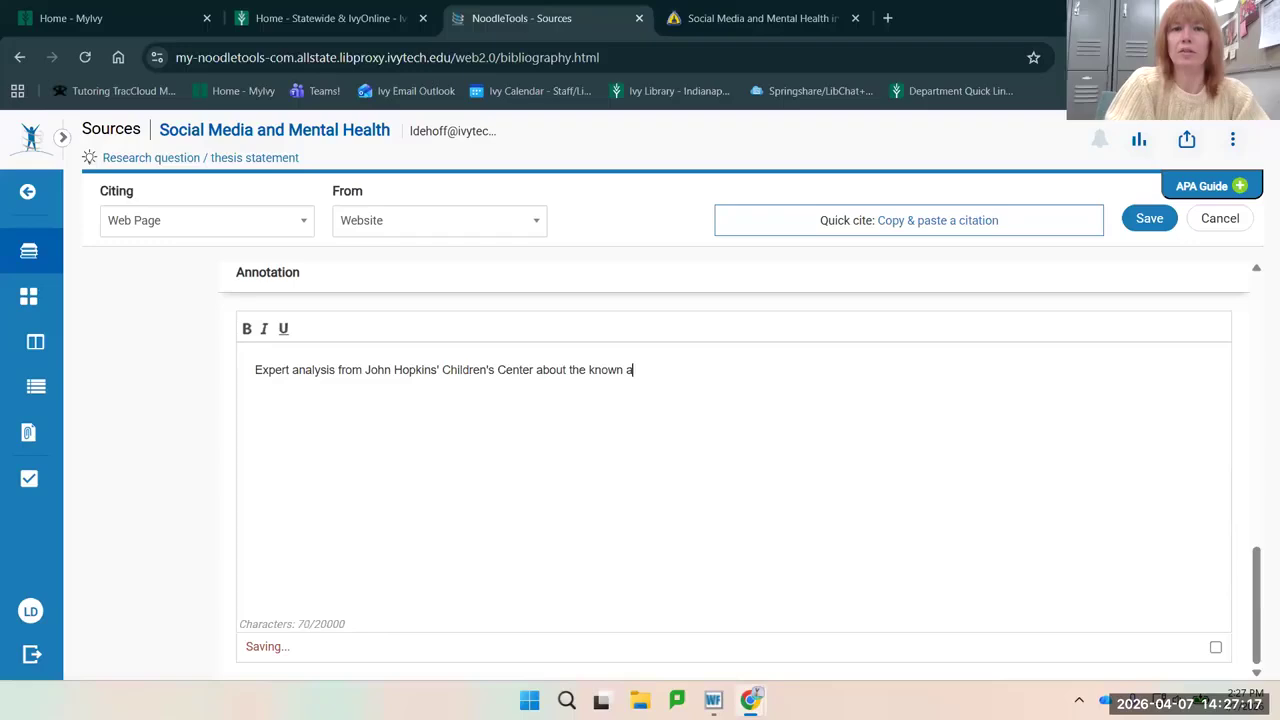
- Finish the annotation with "effects of social media on the mental health of children." and save the source
key("BackSpace")
type("ef")
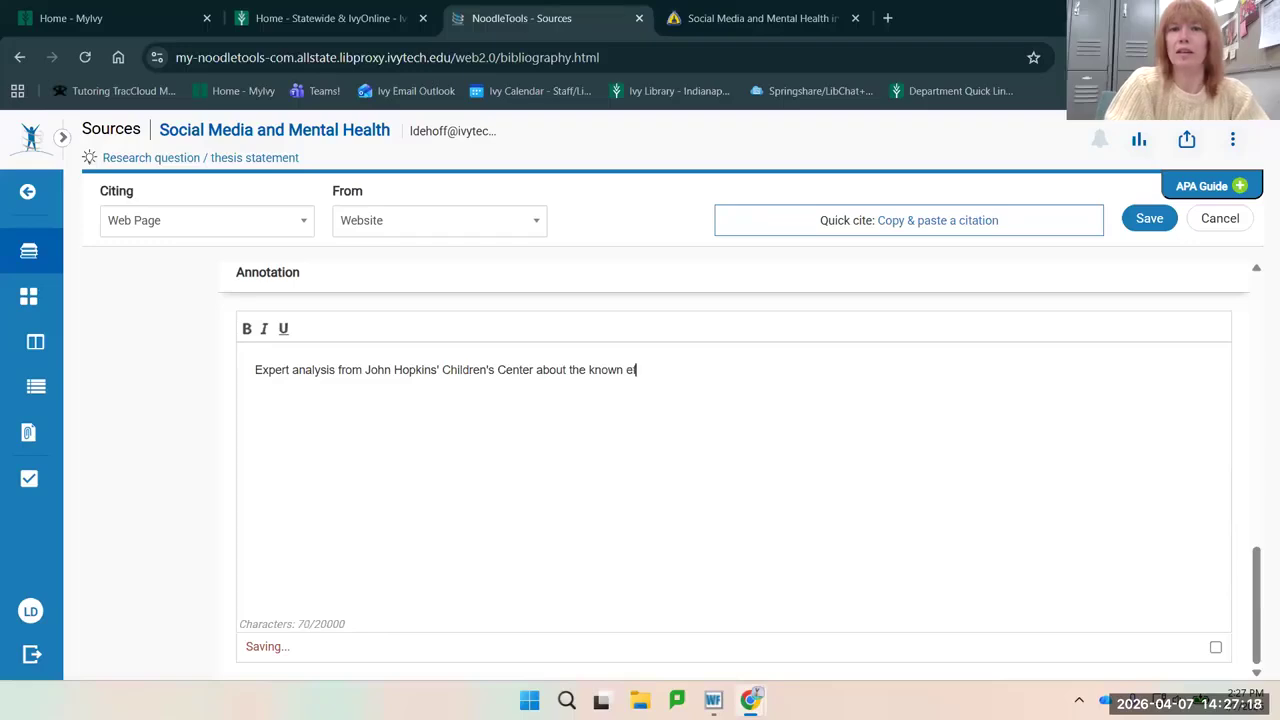
type("fects of social med")
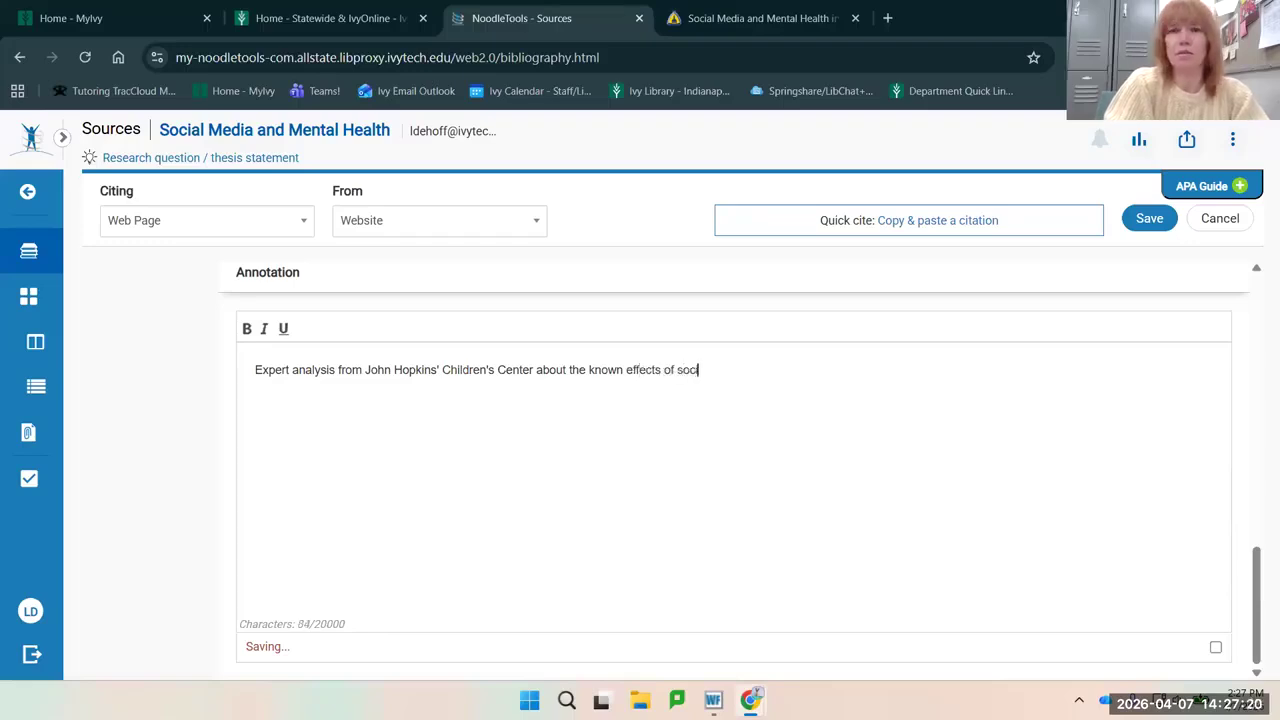
type("ia an")
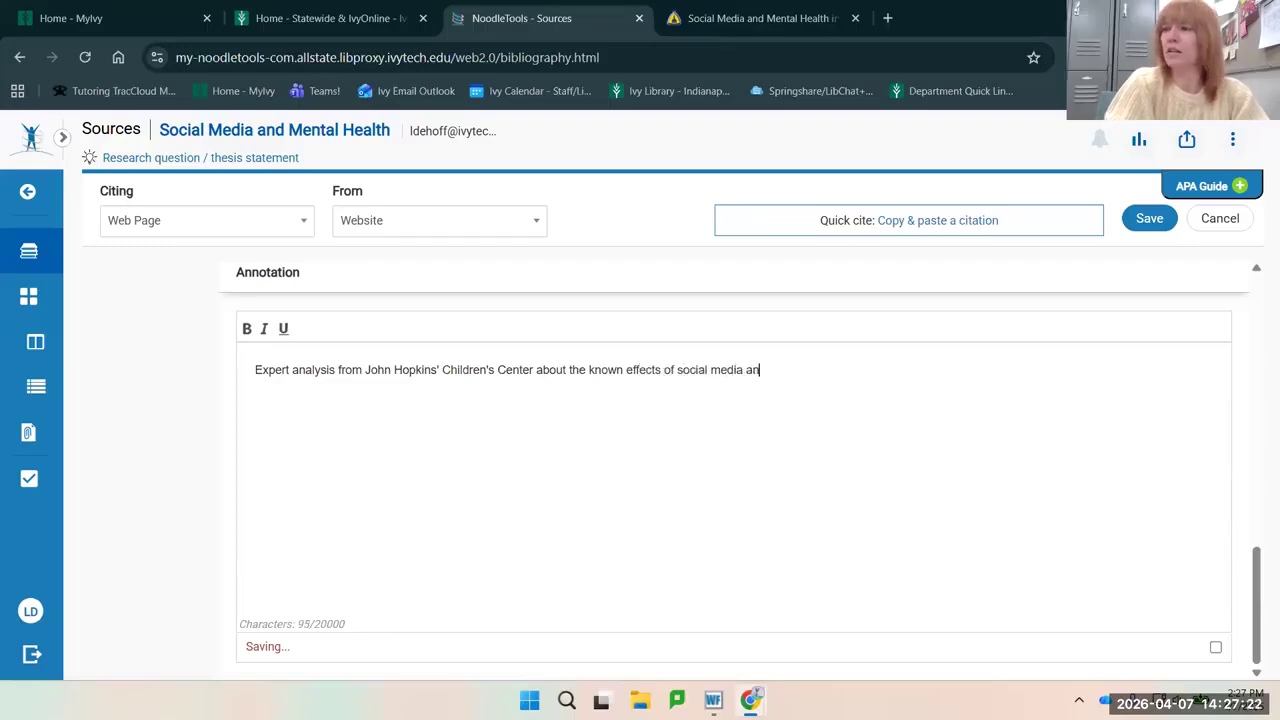
key("BackSpace")
key("BackSpace")
type("on the menta")
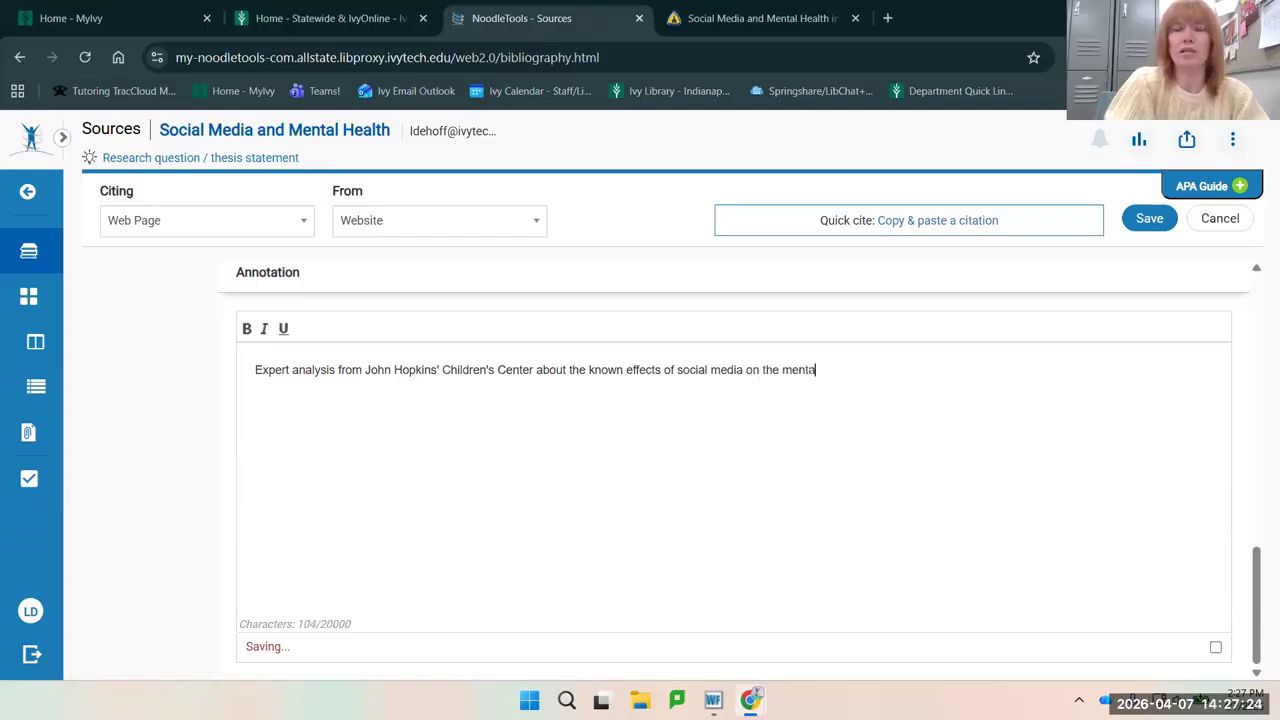
type("l health of children.")
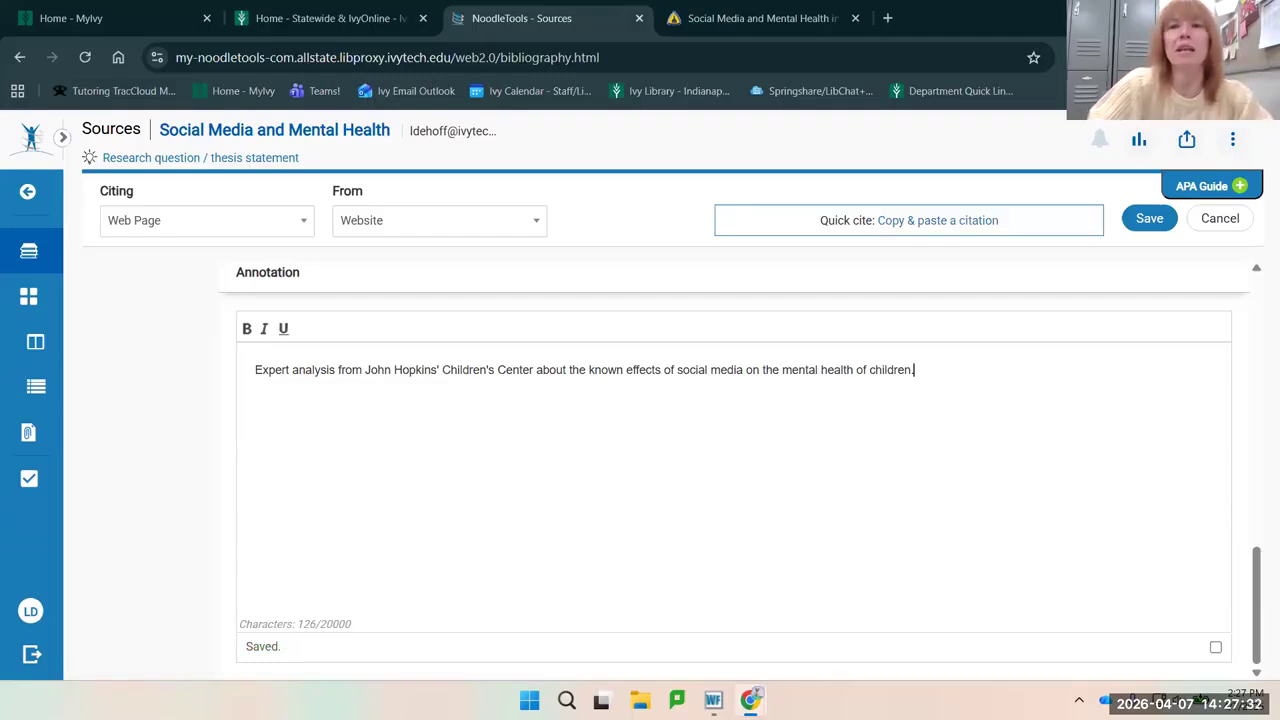
left_click(1158, 224)
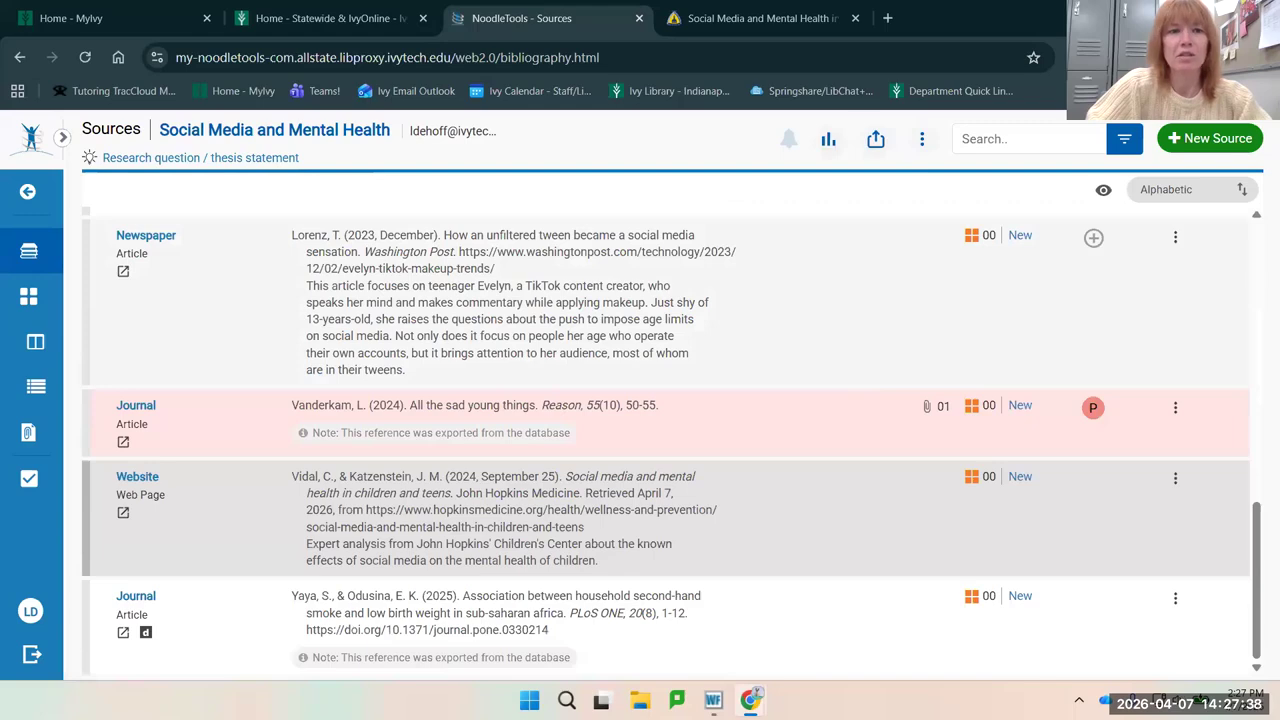
- Review the project's alphabetical source list, examining the new Johns Hopkins citation and the other entries' annotations and tags
scroll(670, 440, "up", 3)
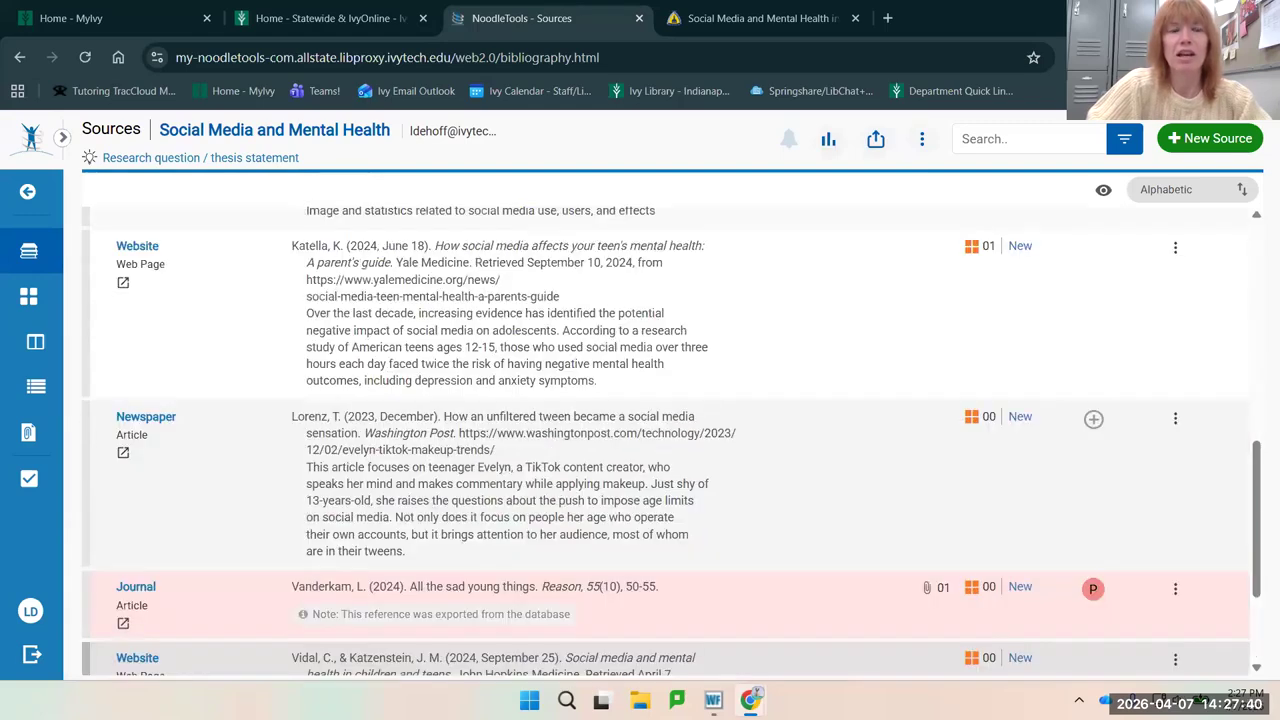
scroll(670, 440, "down", 3)
scroll(560, 480, "up", 10)
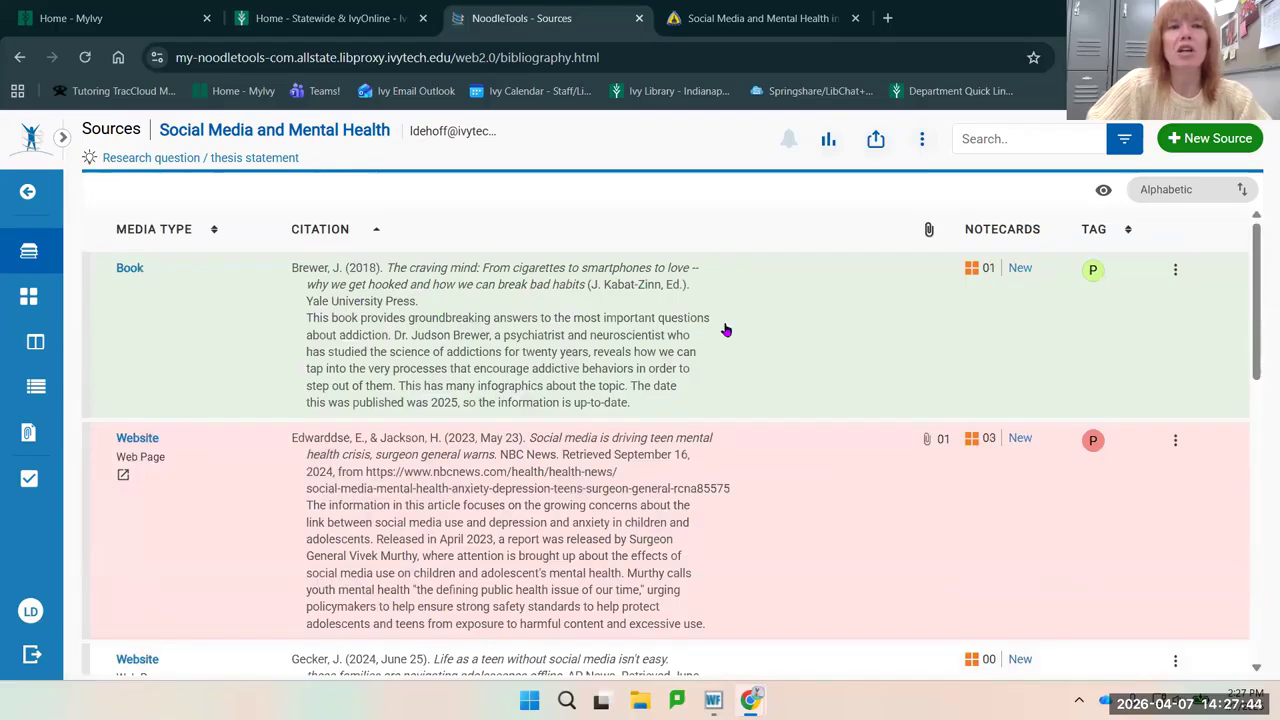
scroll(463, 434, "down", 2)
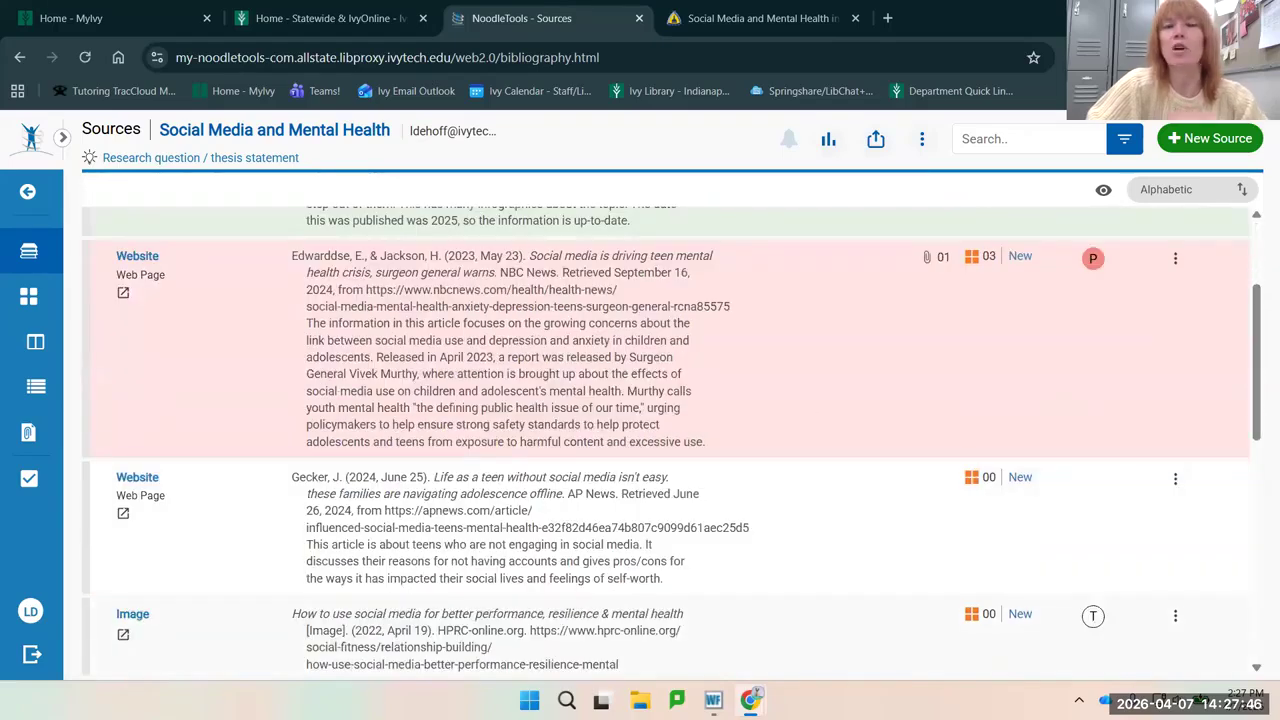
scroll(660, 430, "down", 3)
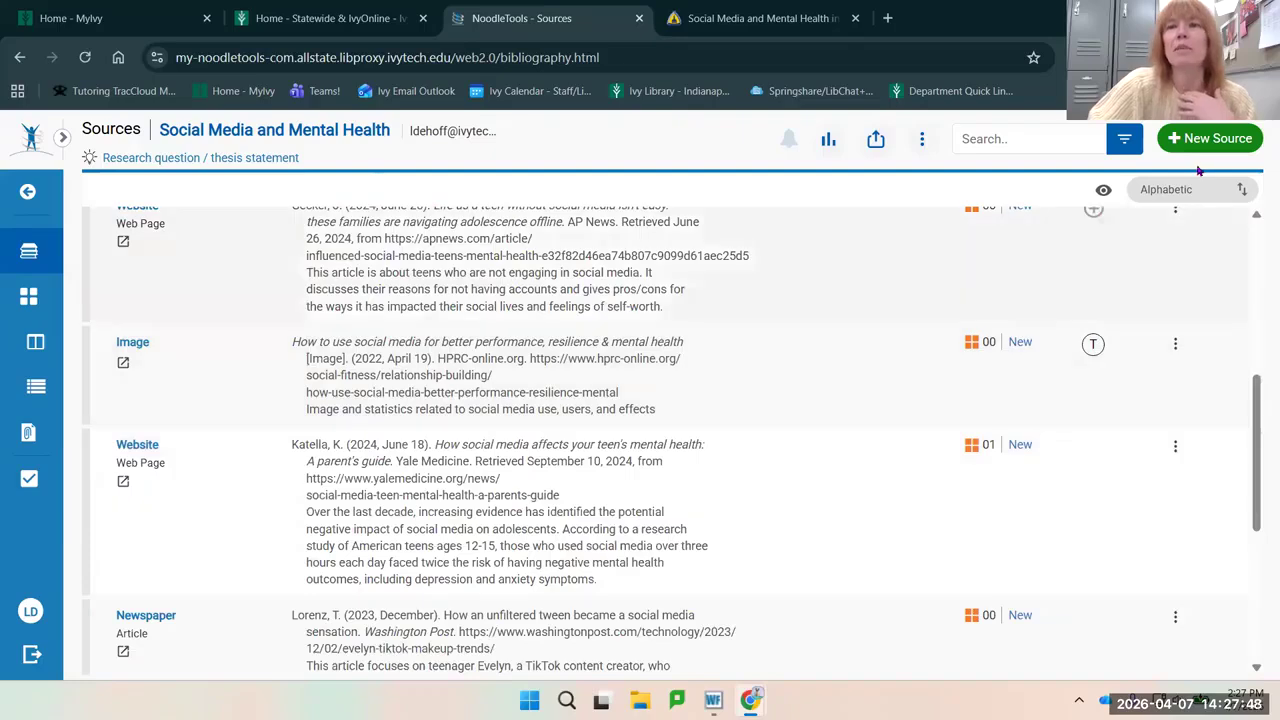
scroll(676, 390, "down", 1)
scroll(676, 390, "down", 2)
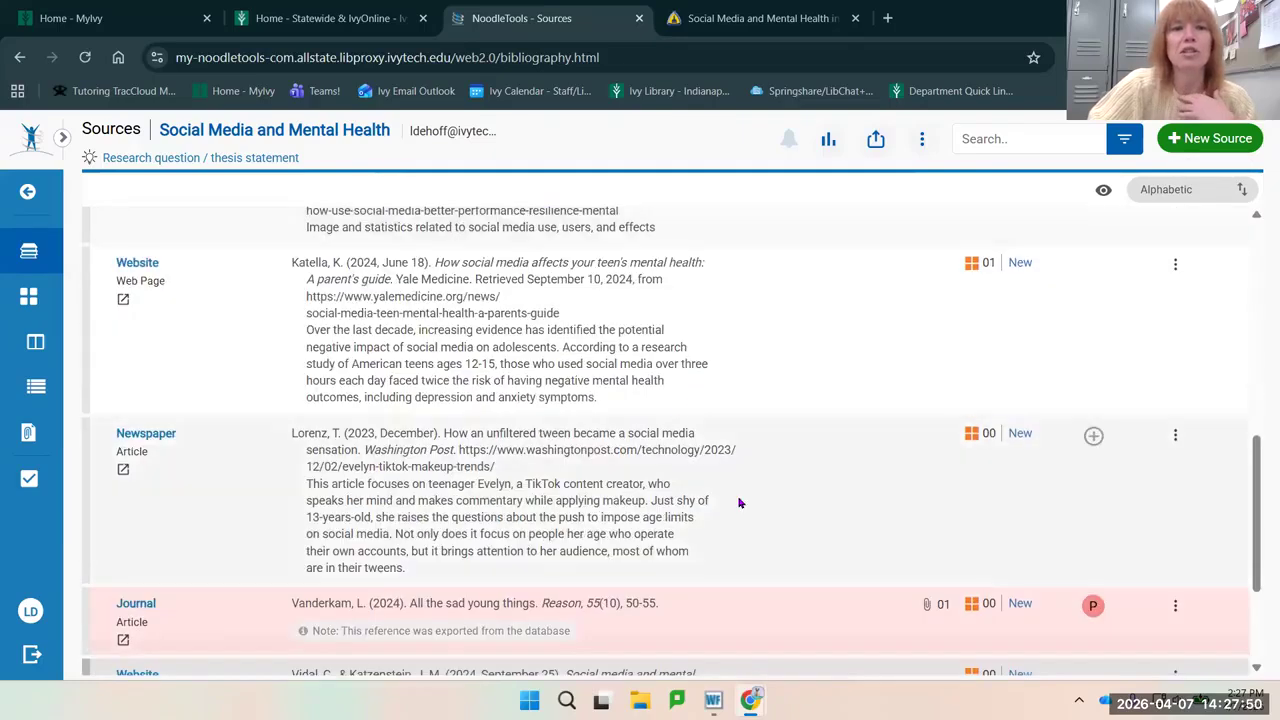
scroll(586, 583, "down", 2)
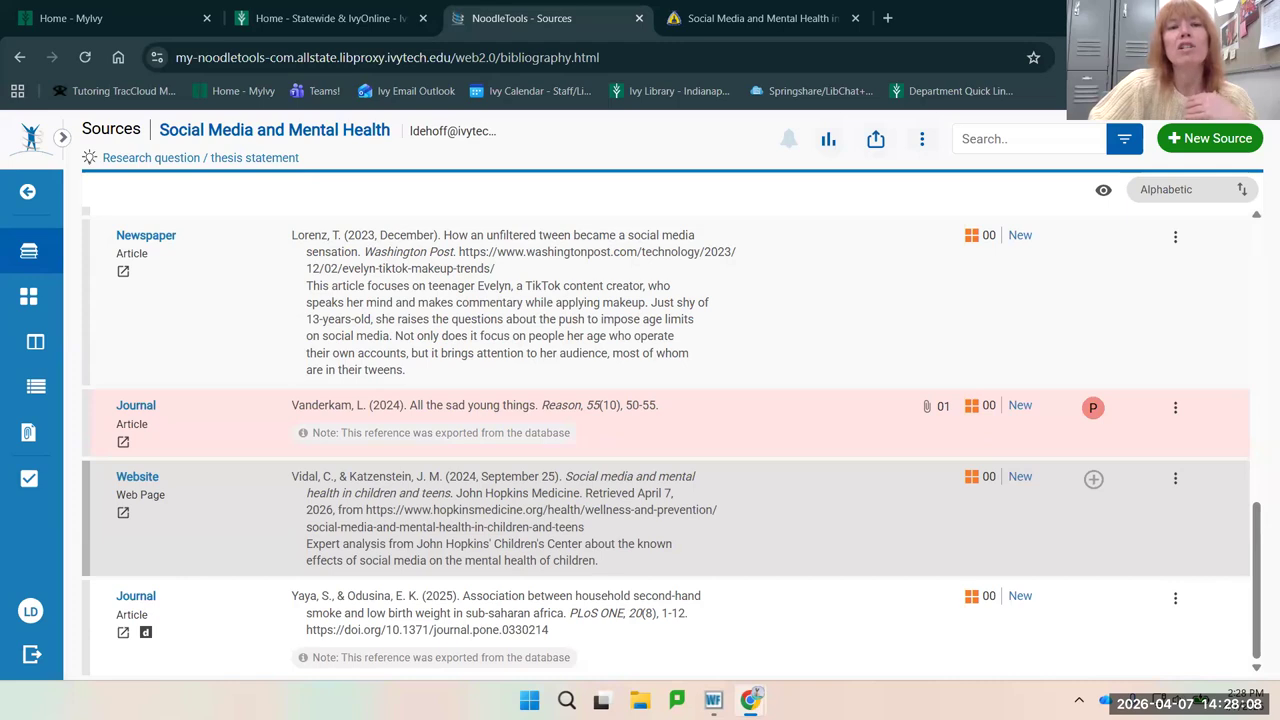
- Export all sources of the Social Media and Mental Health project to Google Docs, then return to the NoodleTools source list
scroll(660, 440, "up", 8)
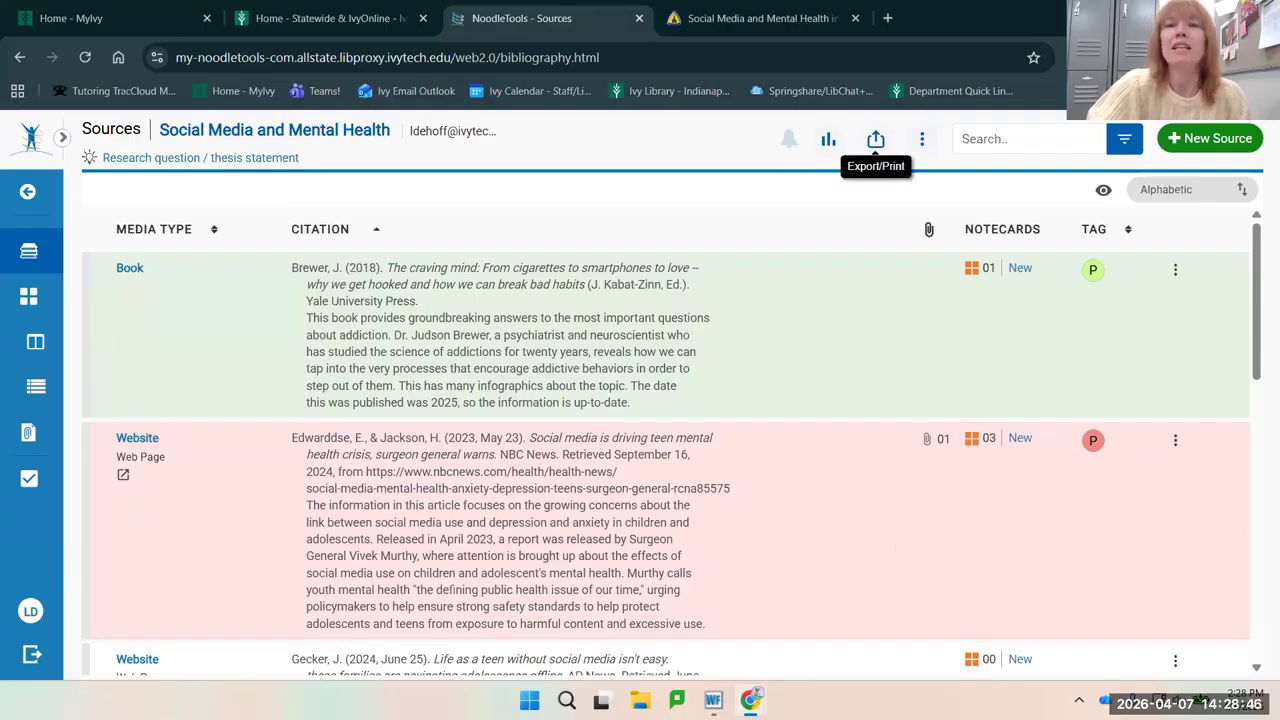
left_click(875, 139)
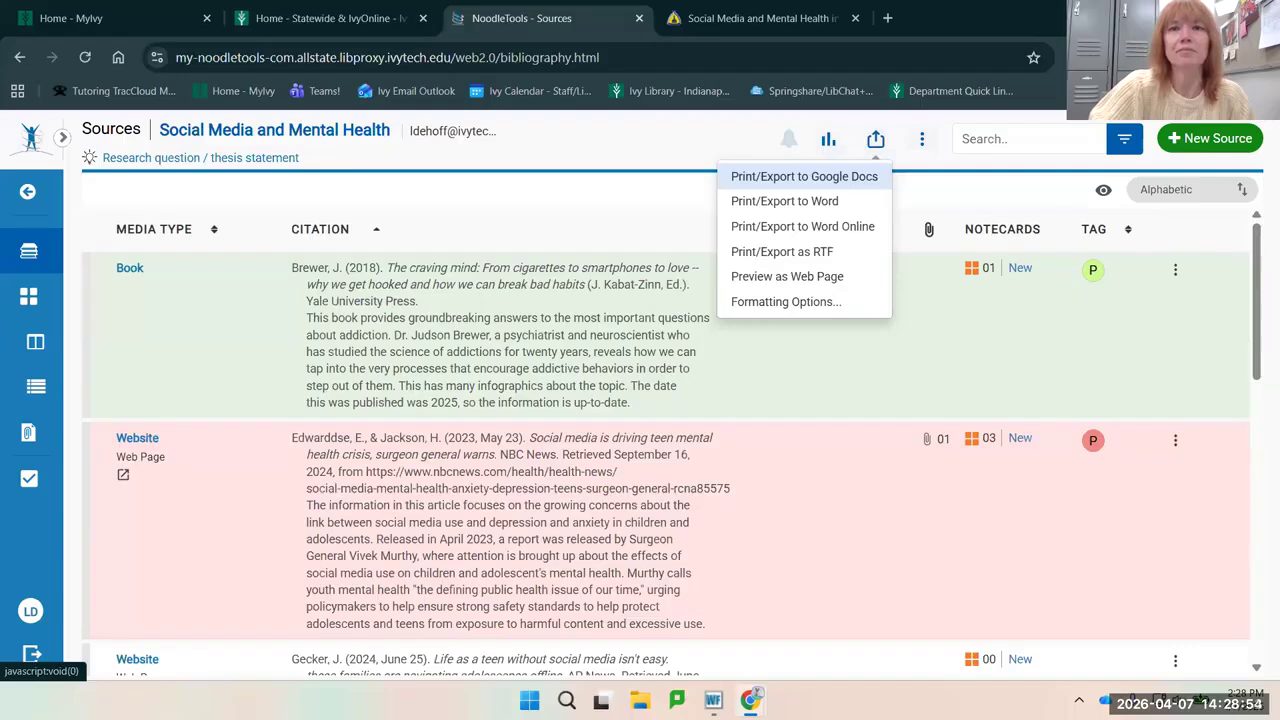
left_click(804, 176)
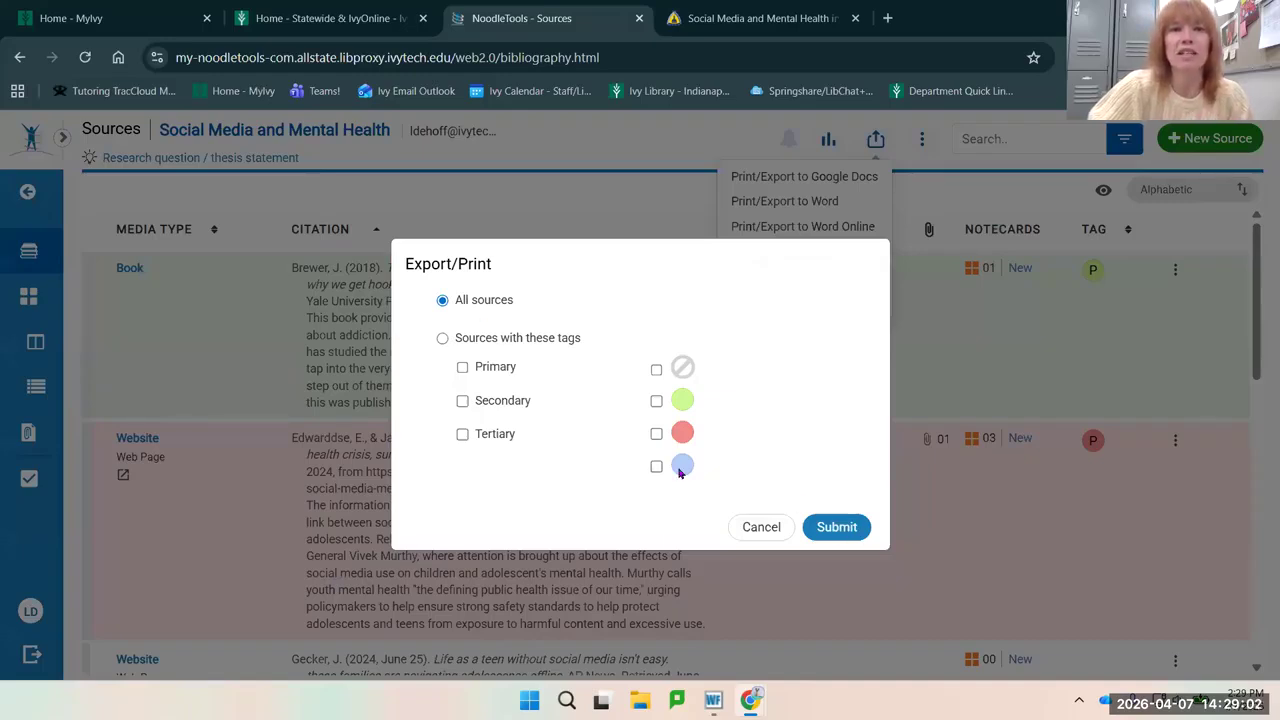
left_click(845, 527)
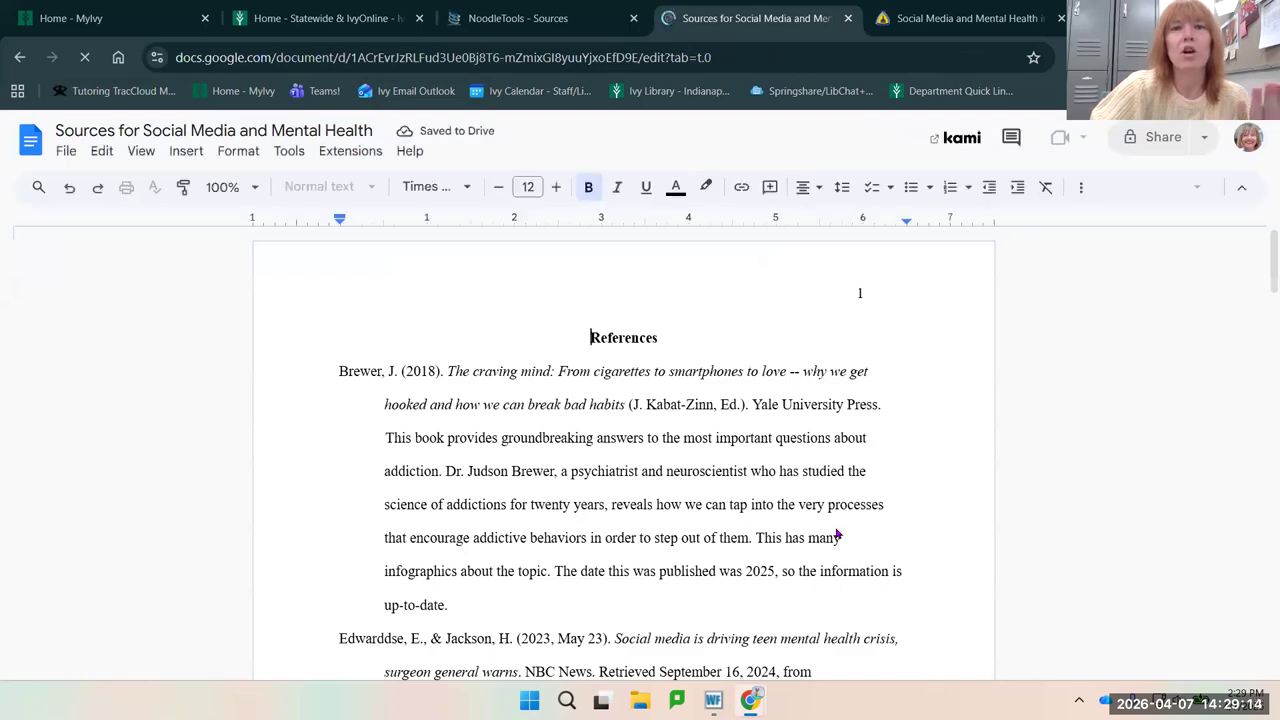
left_click(540, 18)
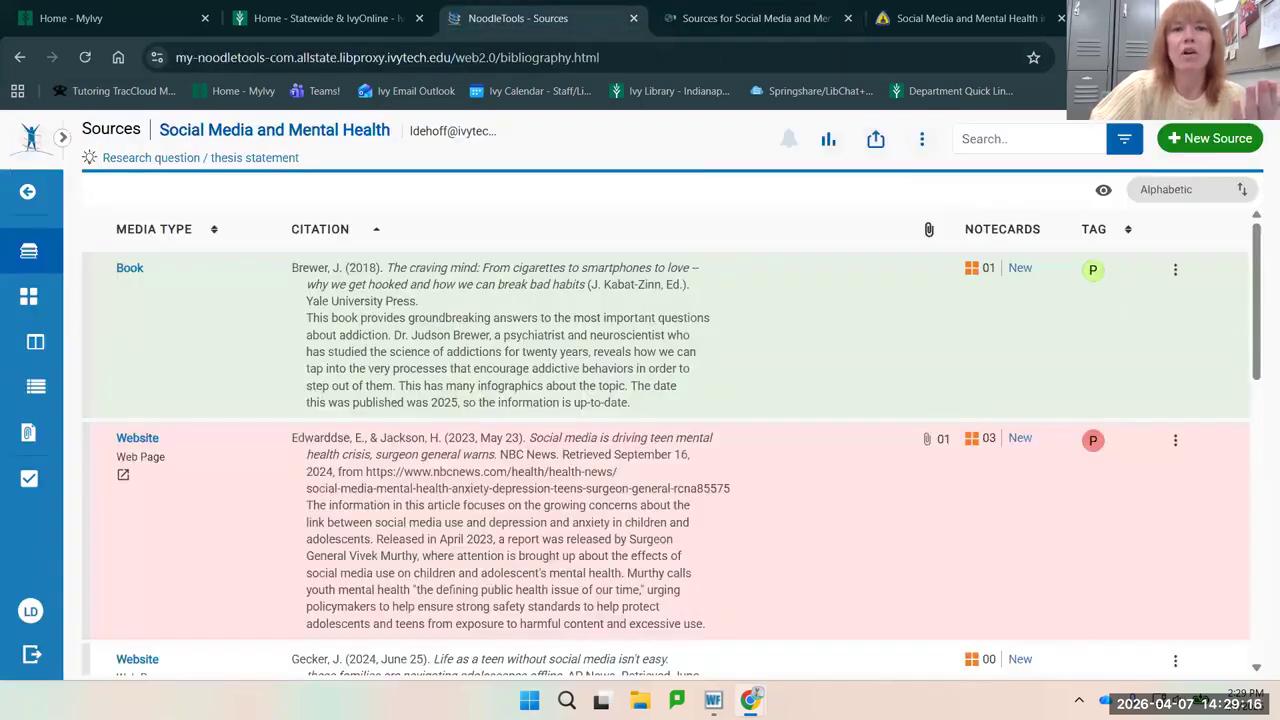
- Switch to the exported Google Docs document and review the references' APA formatting, order and annotations
left_click(668, 18)
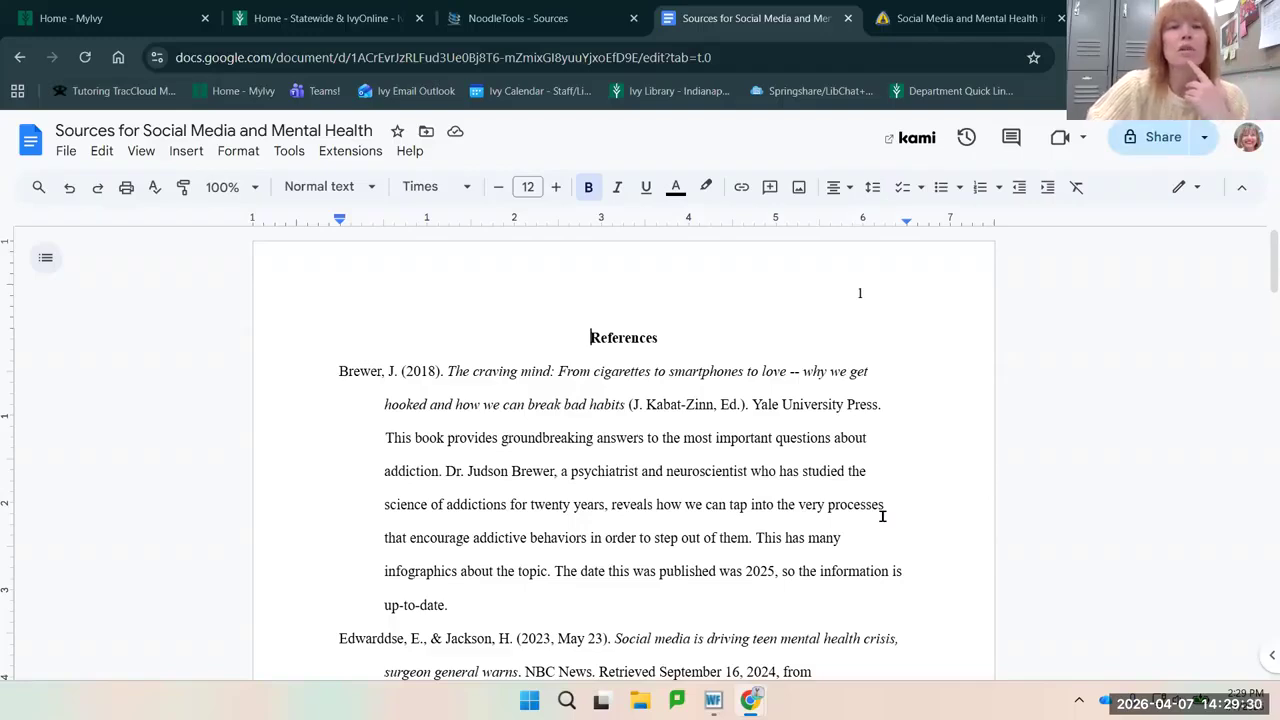
scroll(837, 494, "down", 3)
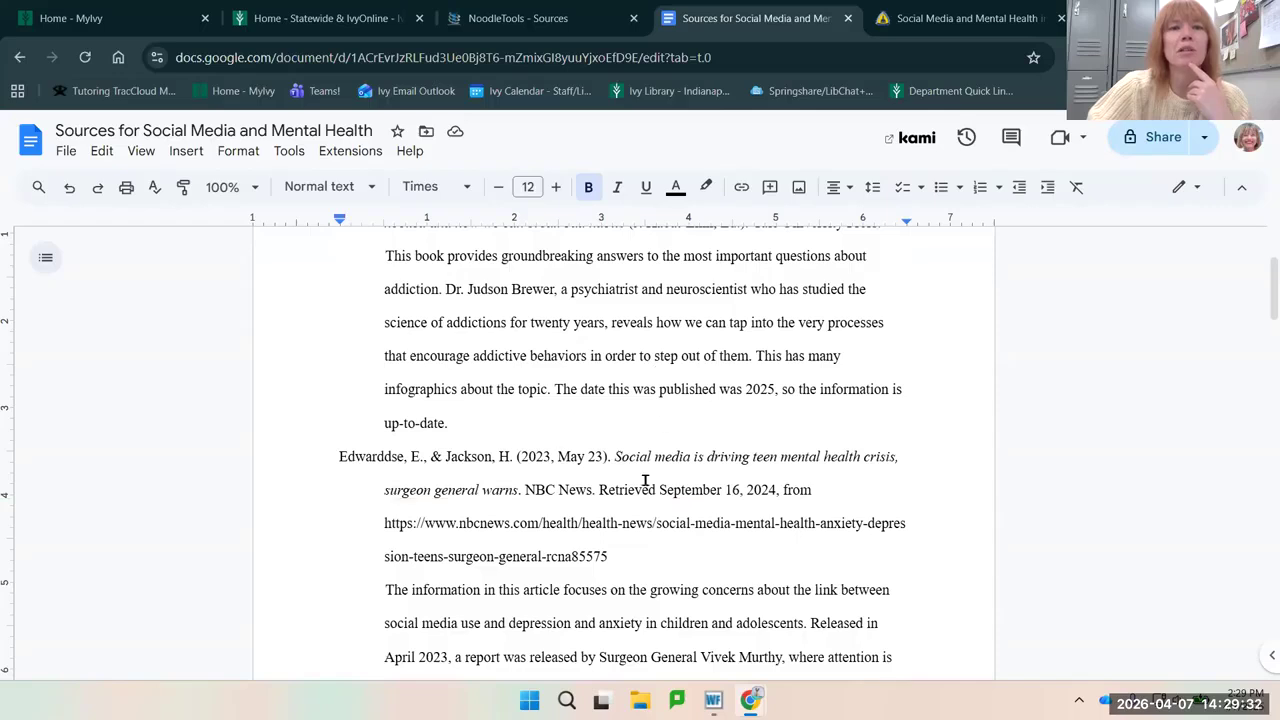
scroll(760, 518, "down", 3)
scroll(762, 495, "down", 3)
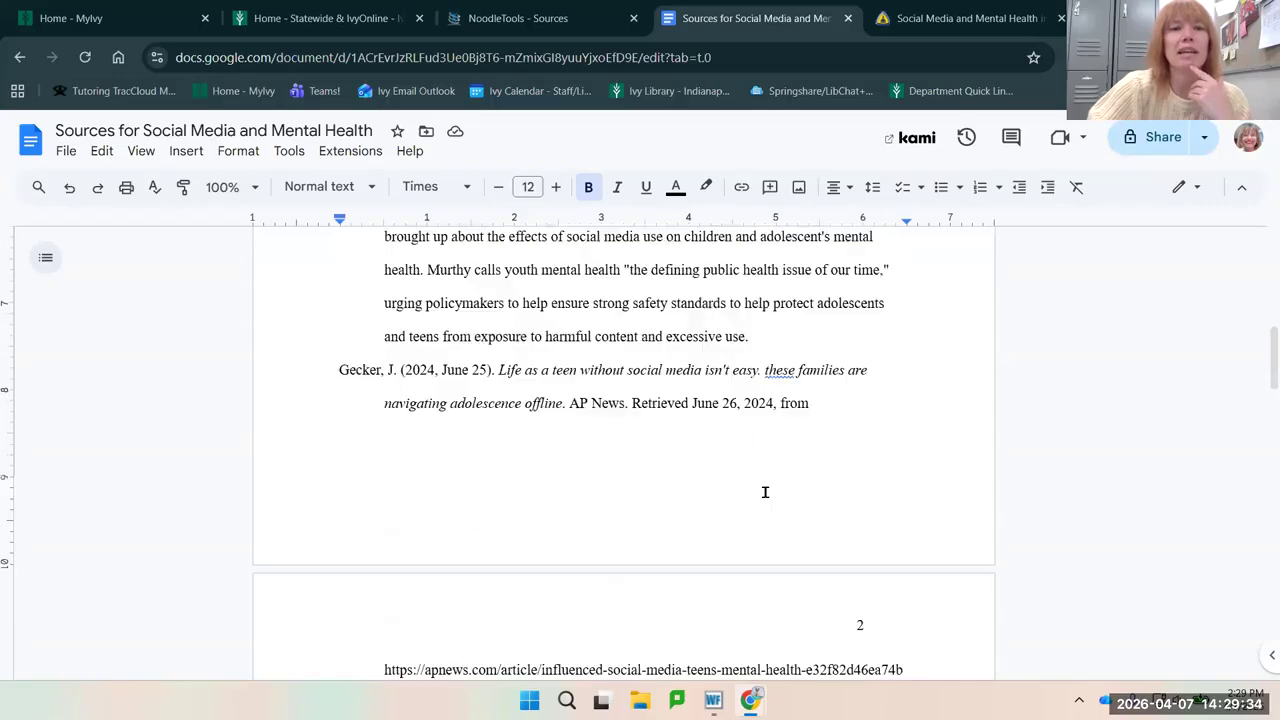
scroll(785, 505, "down", 10)
scroll(777, 517, "up", 18)
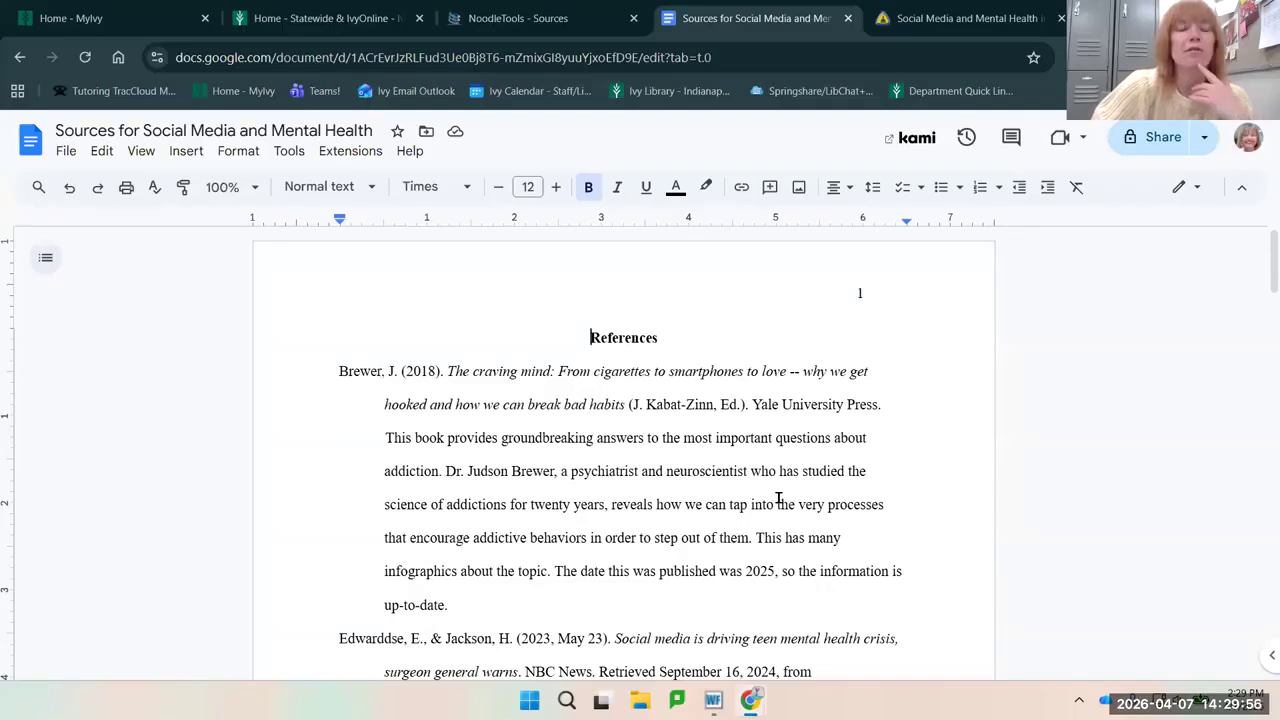
scroll(778, 498, "down", 3)
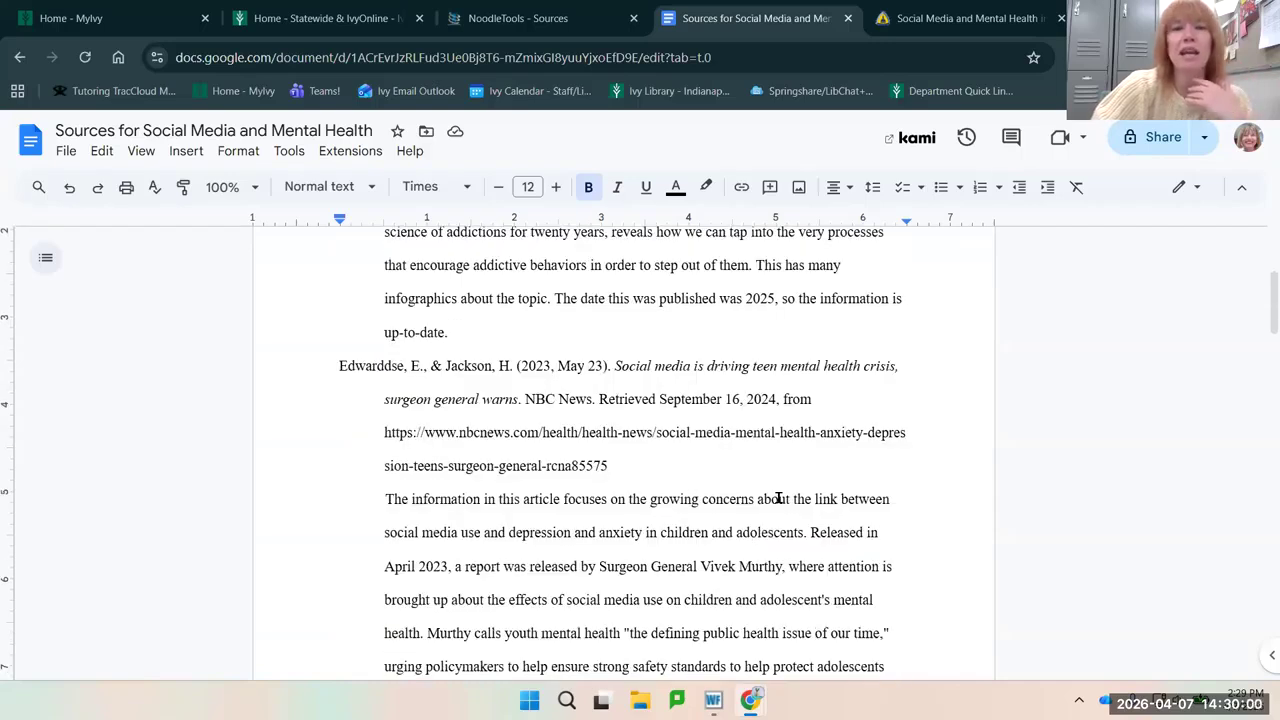
scroll(778, 498, "up", 3)
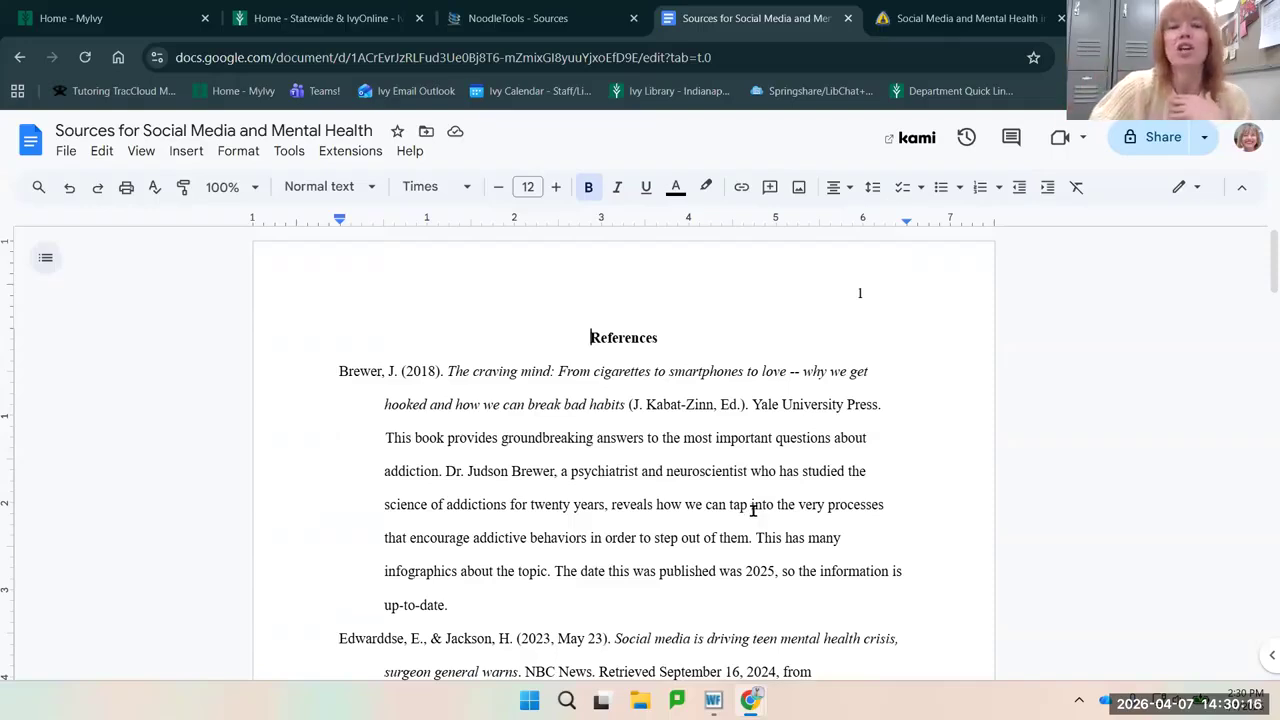
- Delete the annotation paragraph beneath the reference for The craving mind, including its leftover empty line
left_click_drag(449, 605, 385, 437)
key("BackSpace")
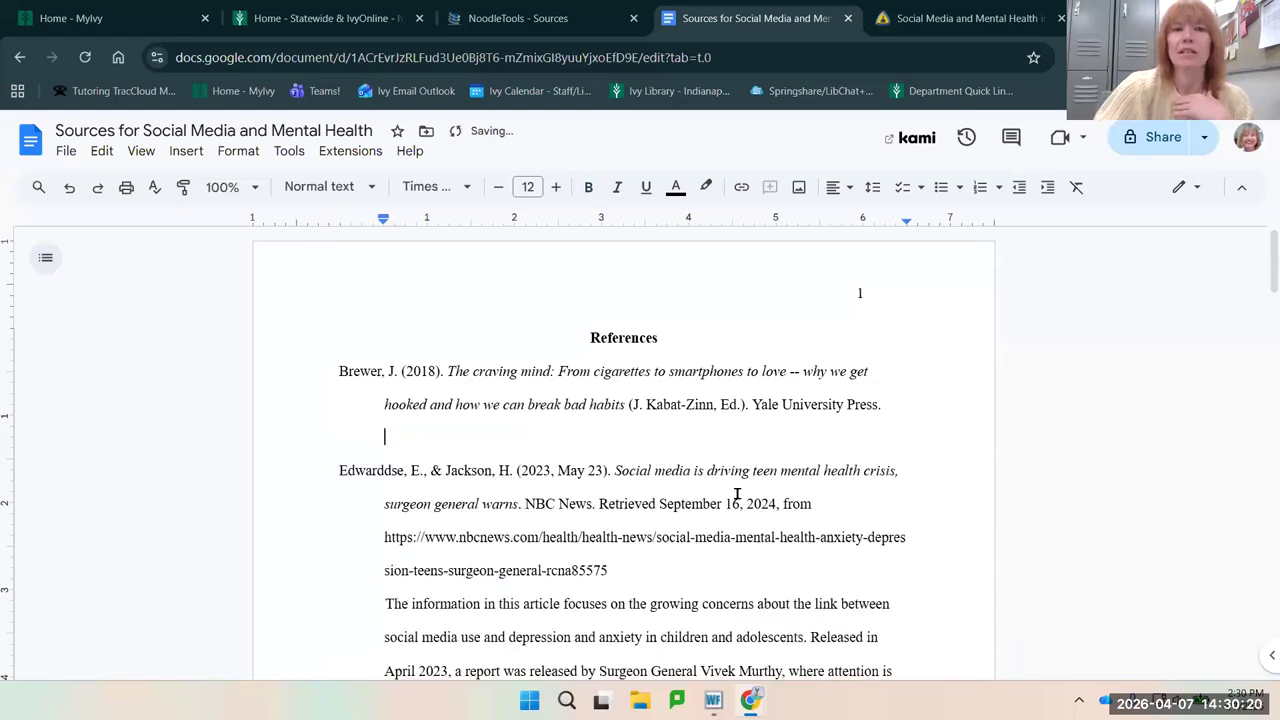
key("BackSpace")
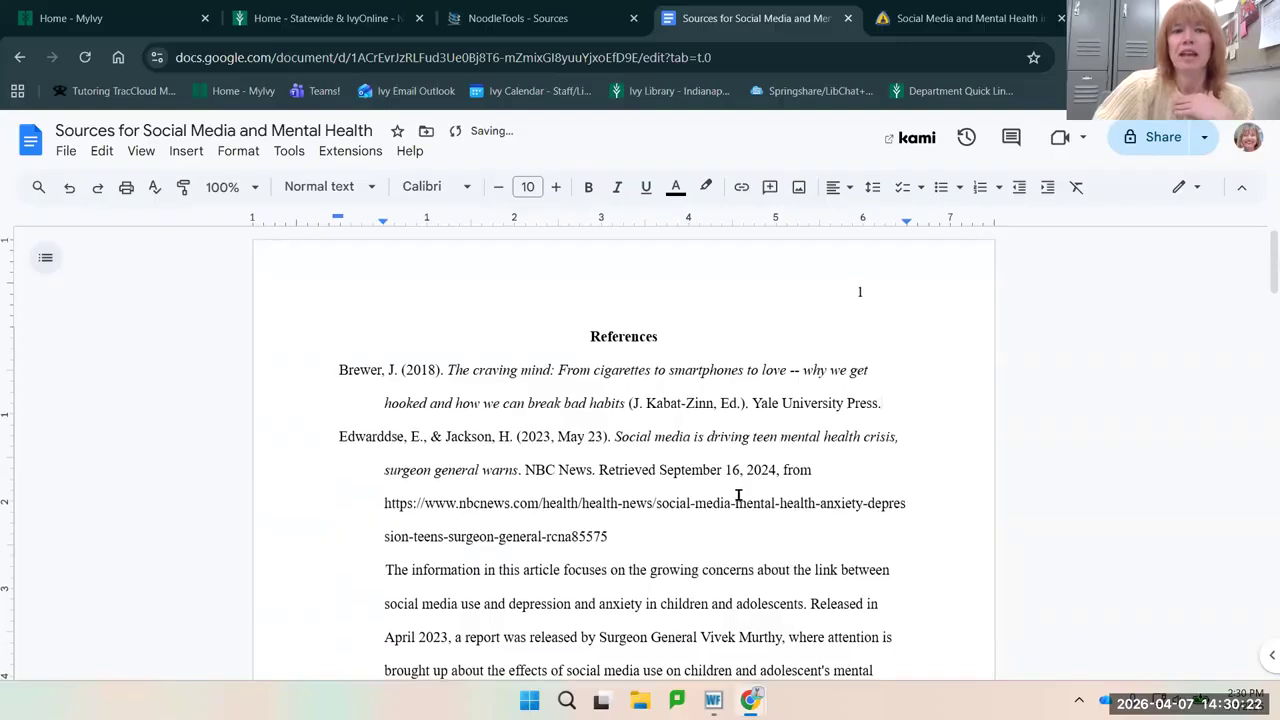
- Delete the annotation beneath the NBC News reference on the teen mental health crisis and close the empty line it leaves
scroll(737, 494, "down", 2)
mouse_move(777, 591)
left_mouse_down()
mouse_move(530, 406)
mouse_move(428, 358)
mouse_move(385, 397)
left_mouse_up()
key("BackSpace")
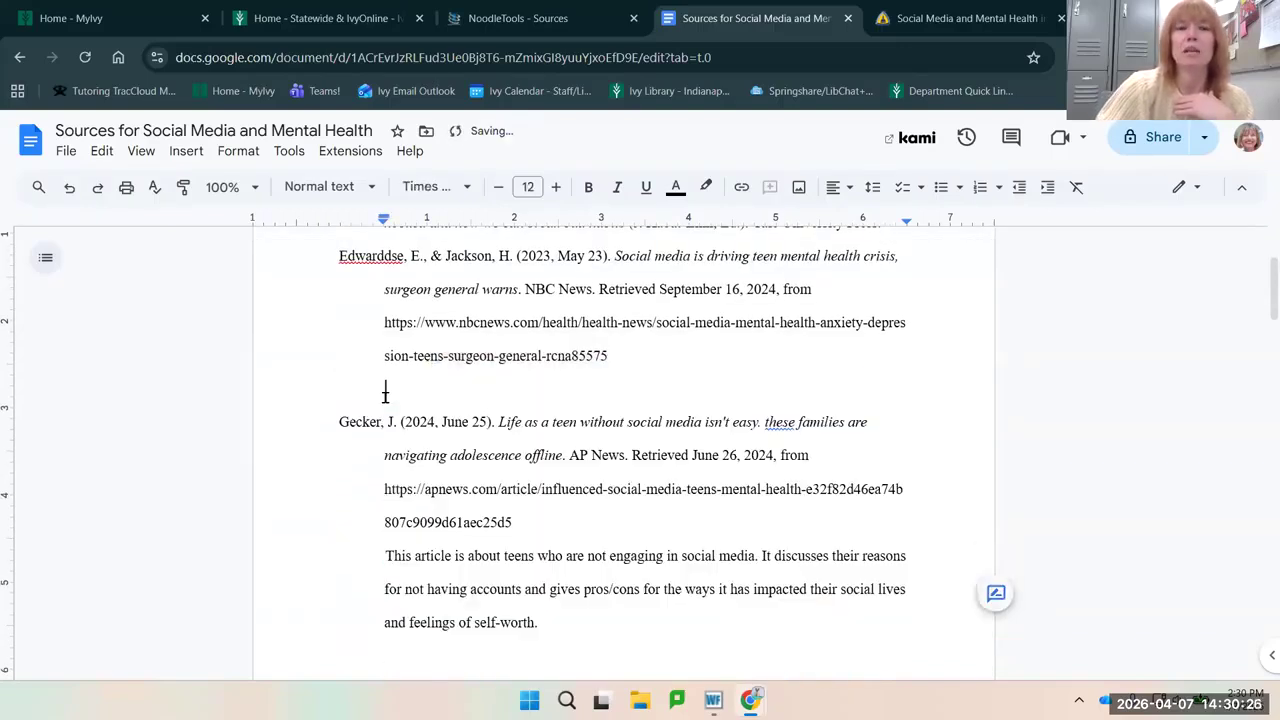
left_click(443, 374)
key("BackSpace")
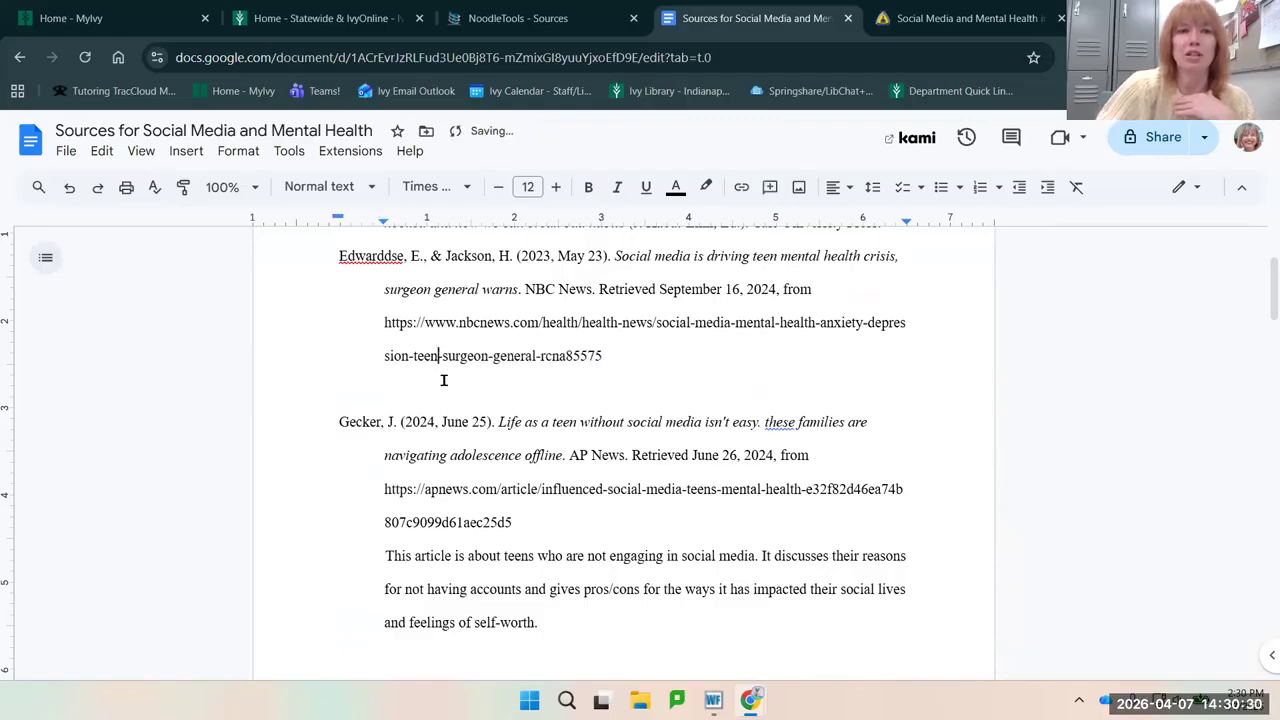
left_click(495, 386)
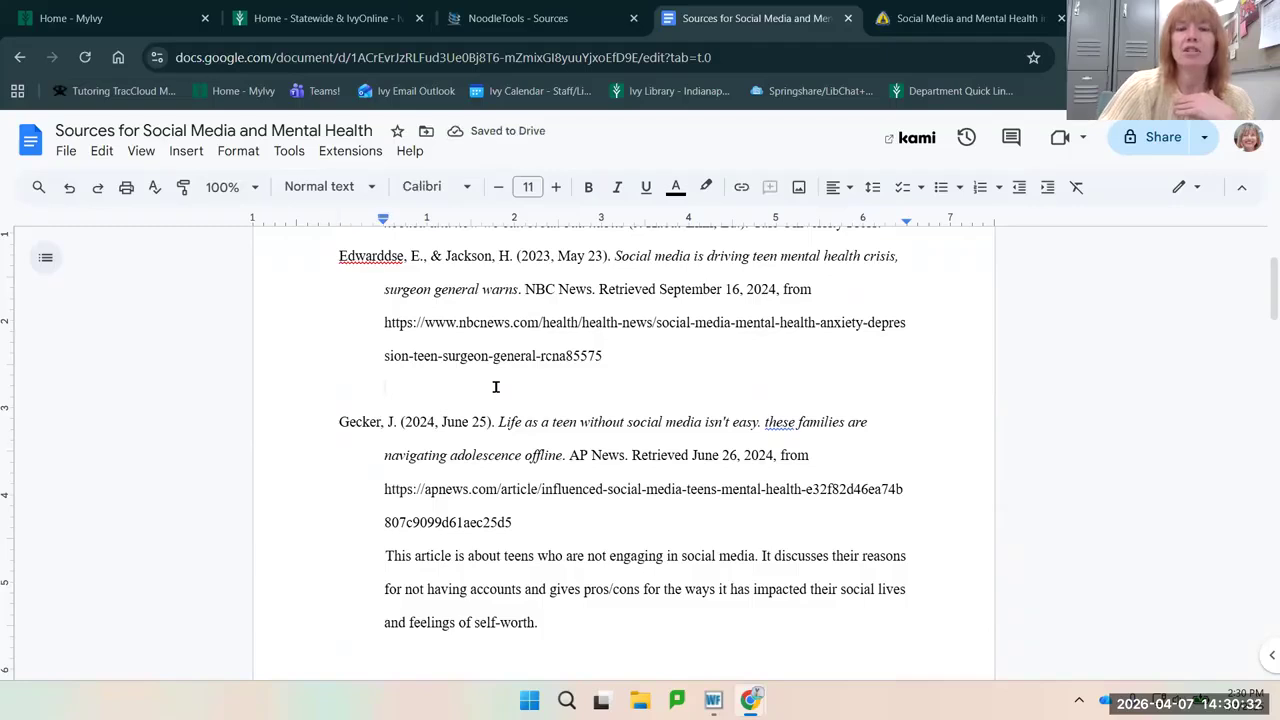
key("BackSpace")
- Delete the annotation beneath the AP News reference on teens without social media, along with the blank lines before the next entry
left_click(428, 617)
left_click_drag(536, 590, 377, 531)
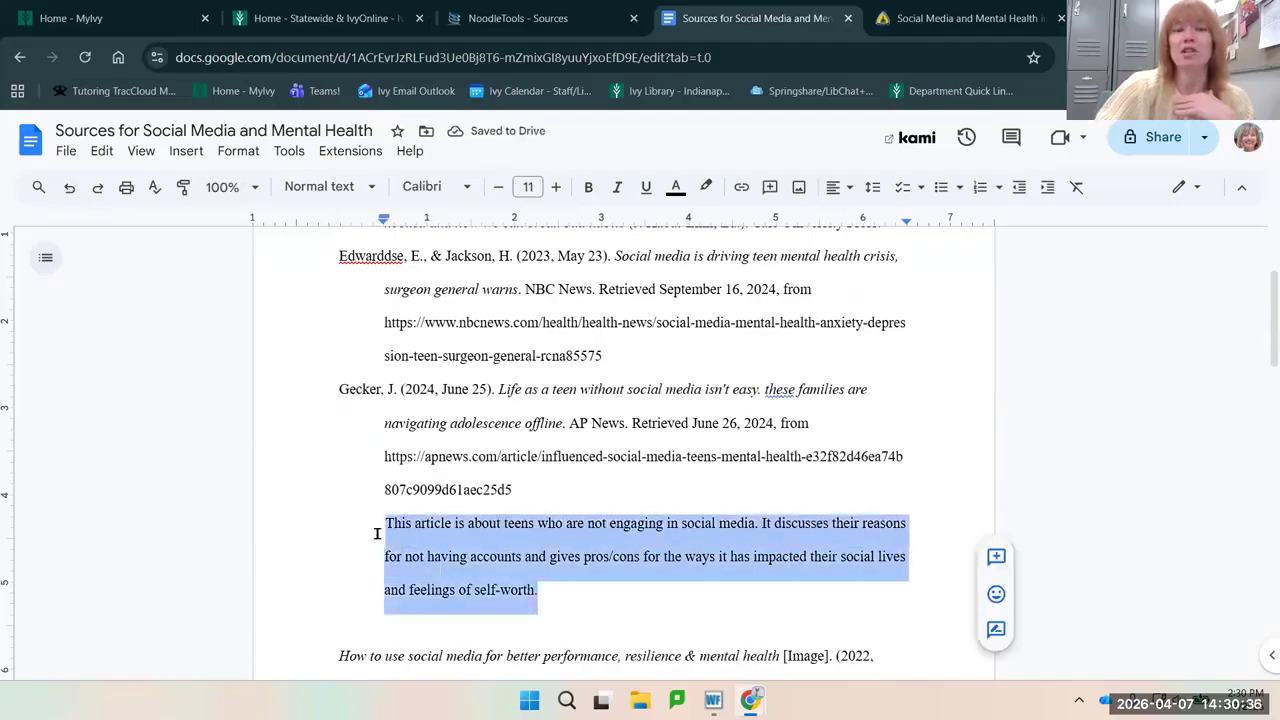
key("BackSpace")
key("BackSpace")
key("Delete")
key("BackSpace")
key("BackSpace")
key("BackSpace")
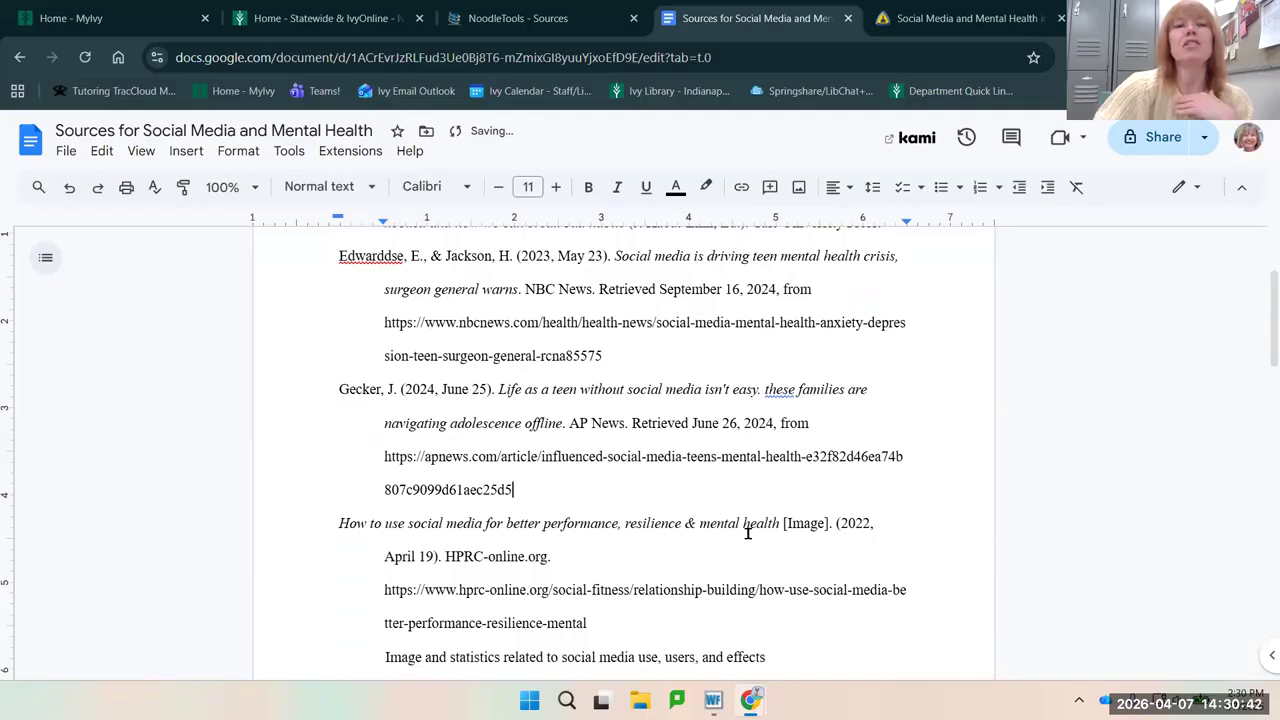
- Switch to NoodleTools, look at the NBC News citation's entry form, and return to the Social Media and Mental Health source list
scroll(747, 533, "up", 3)
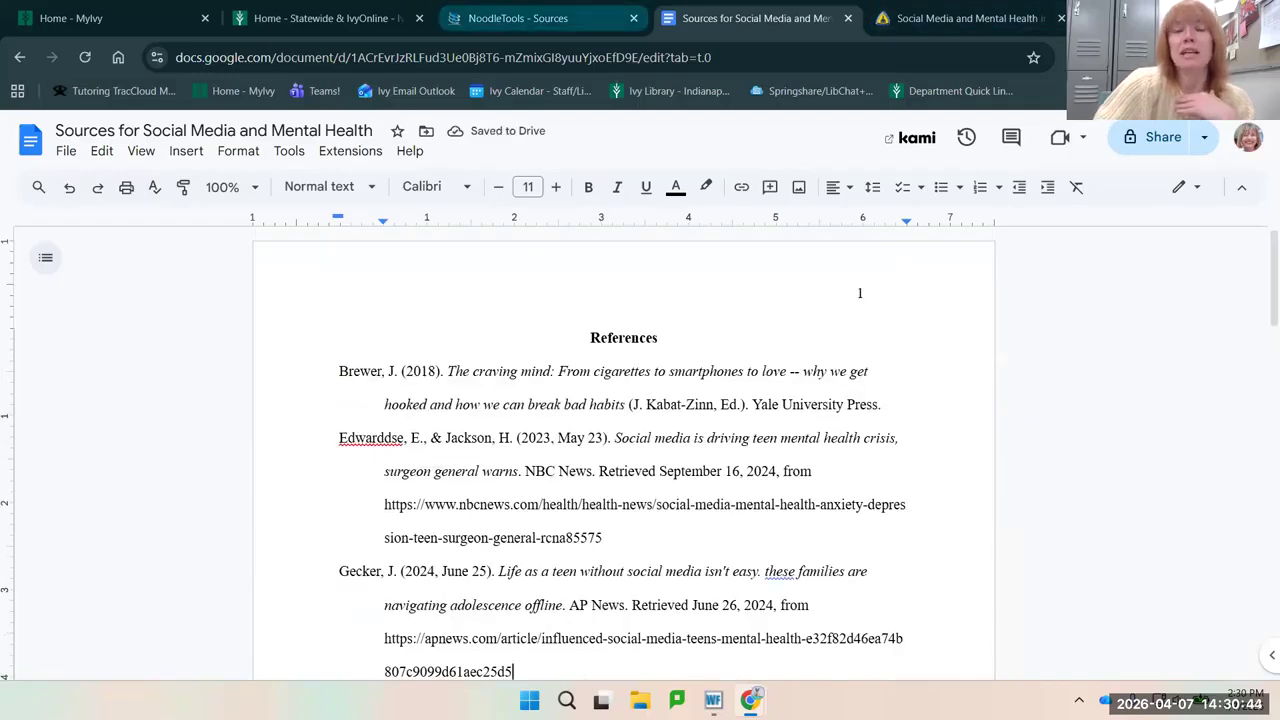
left_click(518, 18)
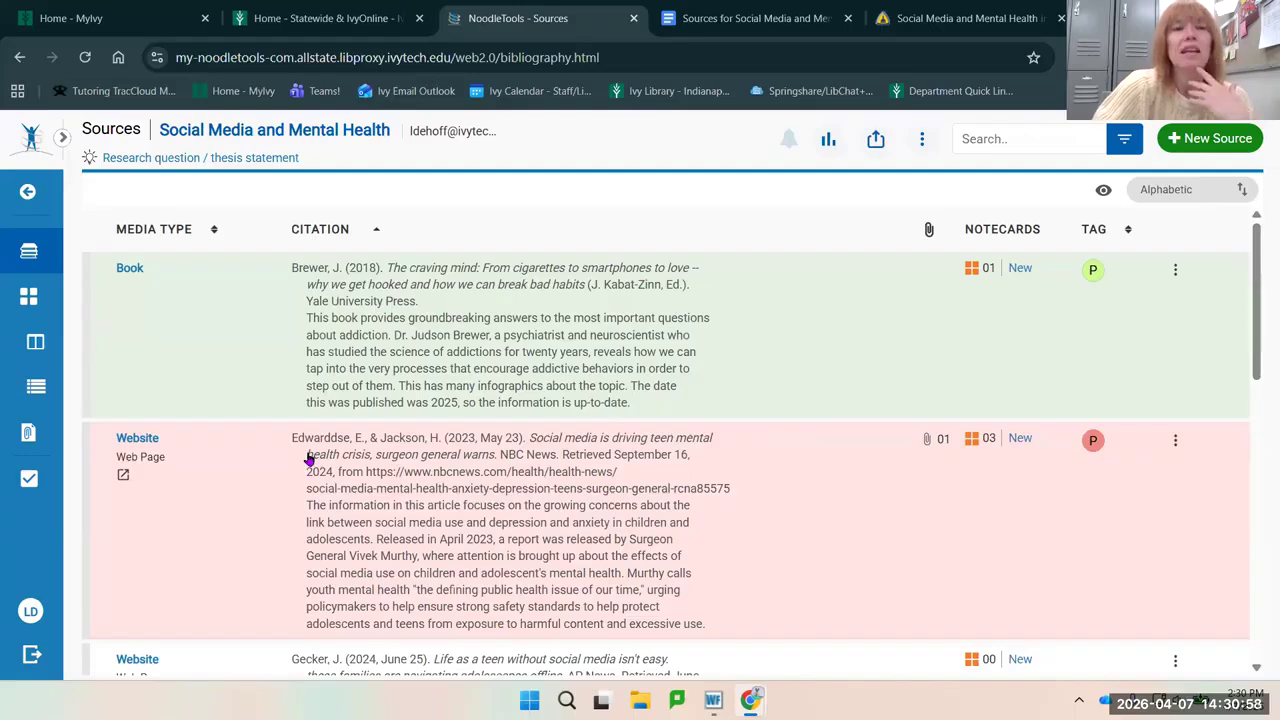
left_click(568, 459)
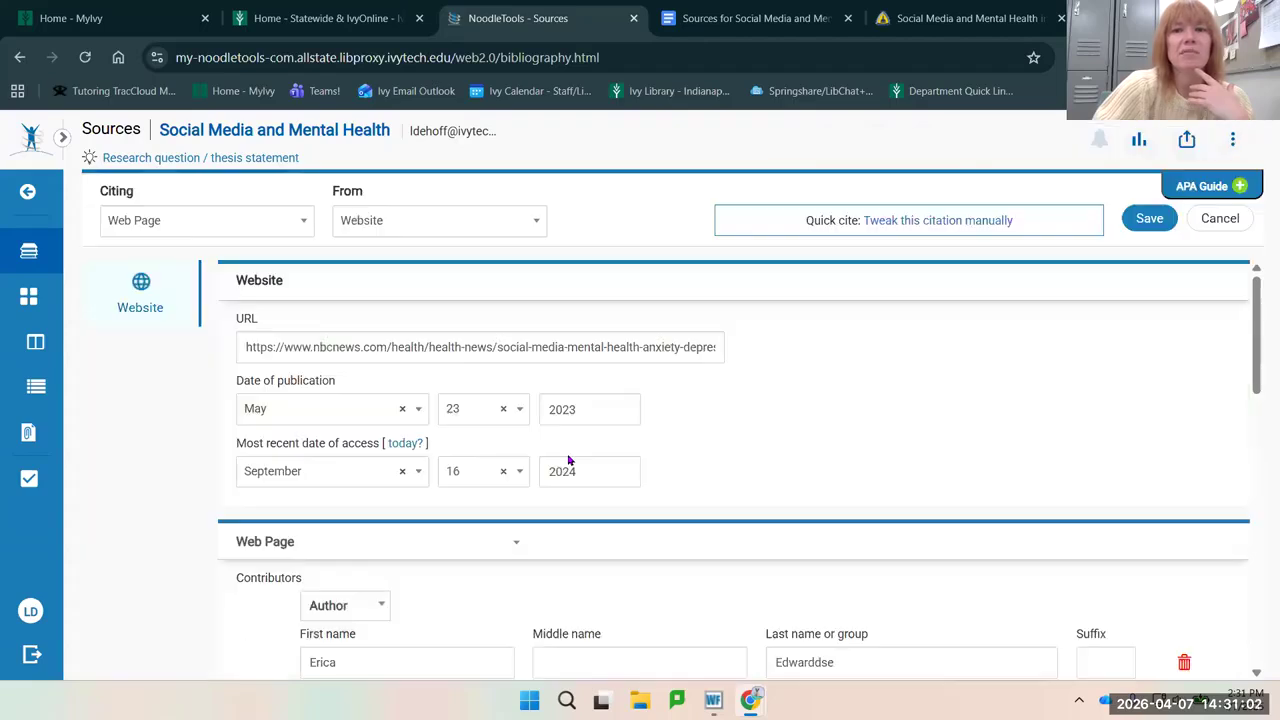
left_click(18, 58)
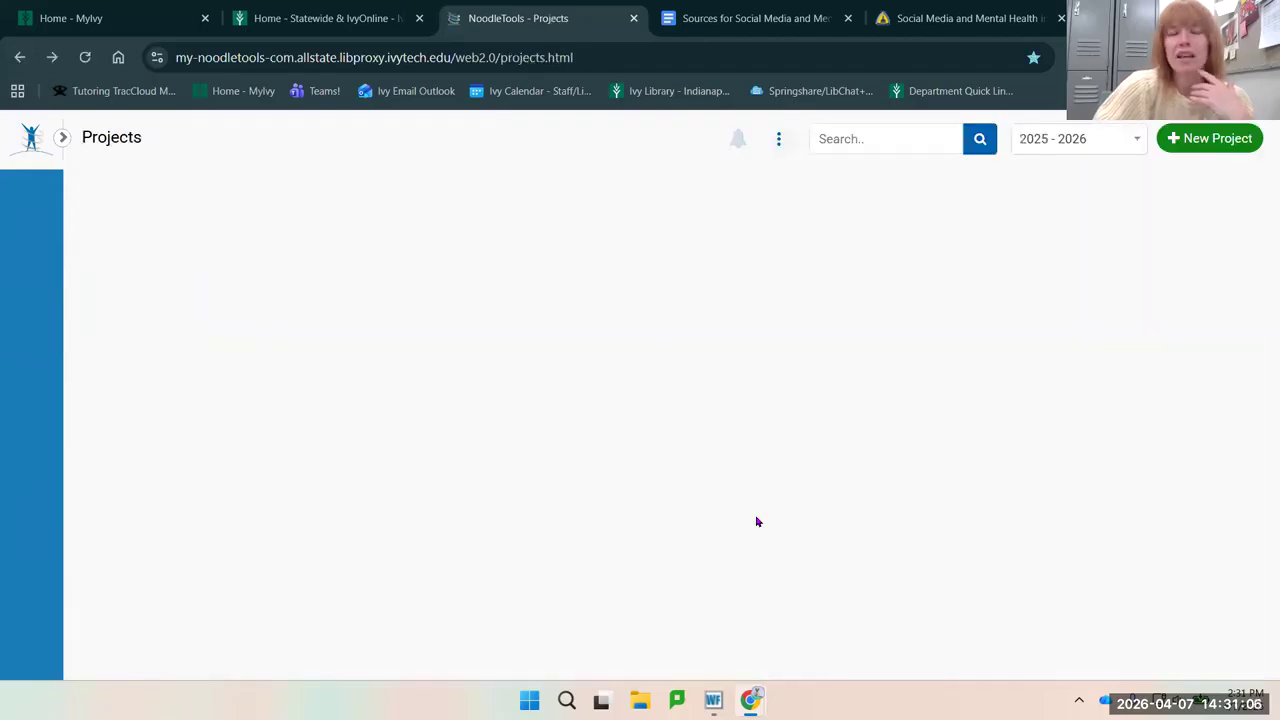
left_click(200, 240)
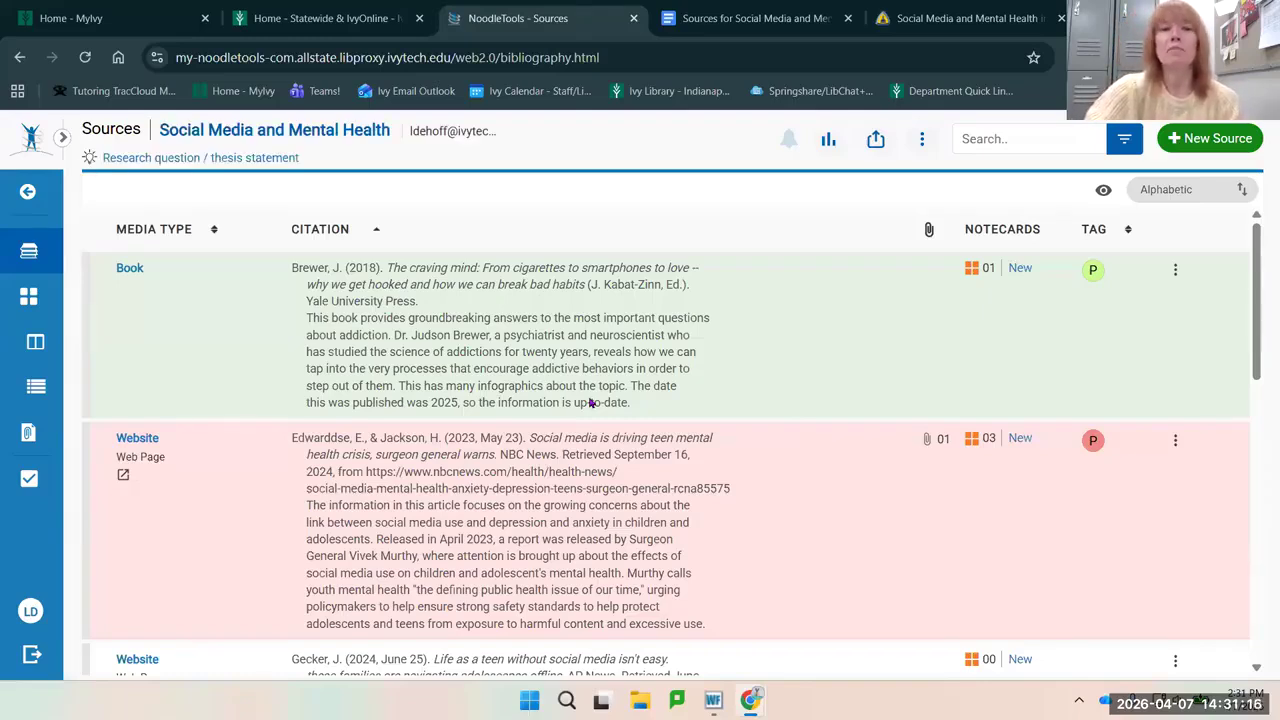
- Create a new notecard for the Johns Hopkins Medicine web page source and title it "Types of Social Media Impact"
scroll(914, 491, "down", 10)
scroll(914, 491, "down", 1)
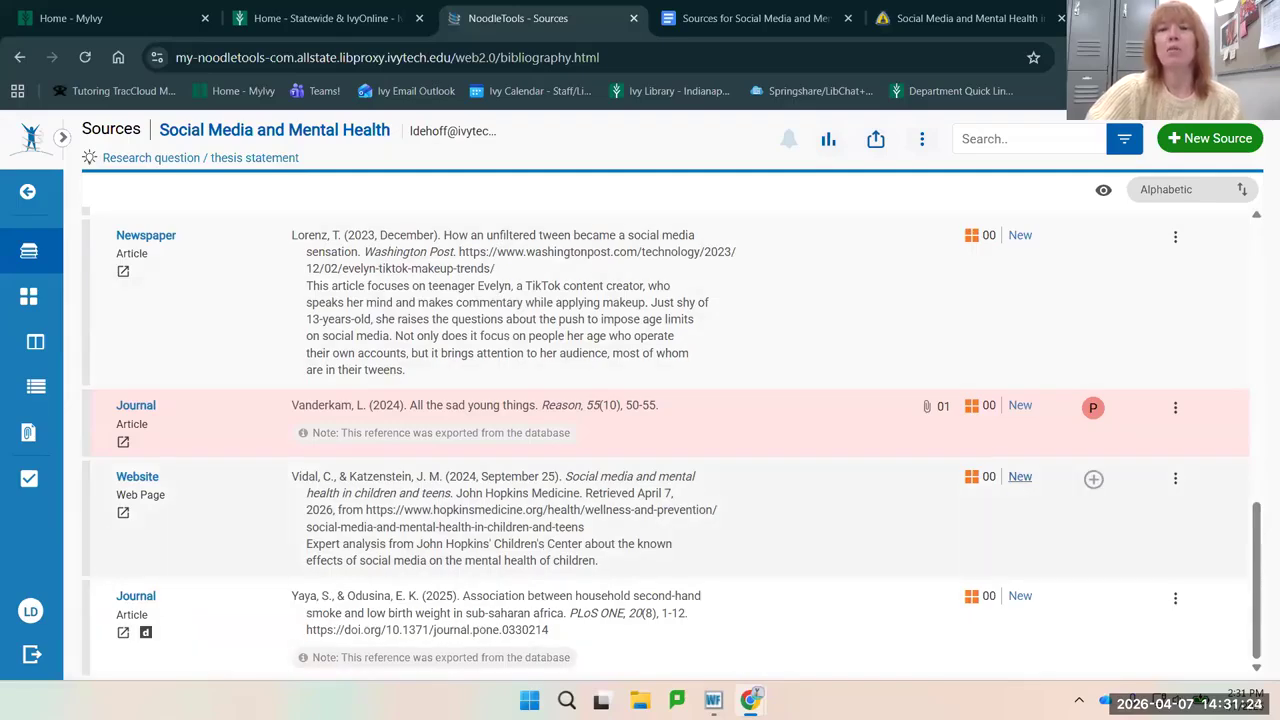
left_click(1020, 477)
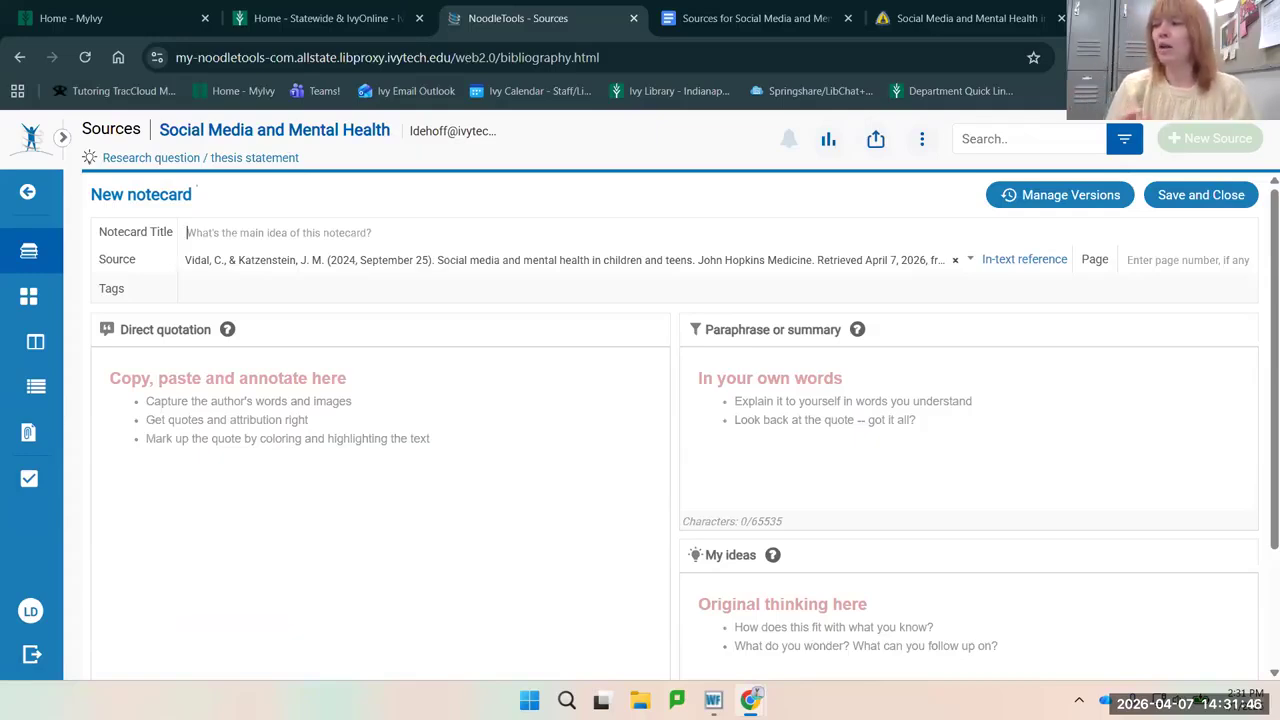
type("Ty")
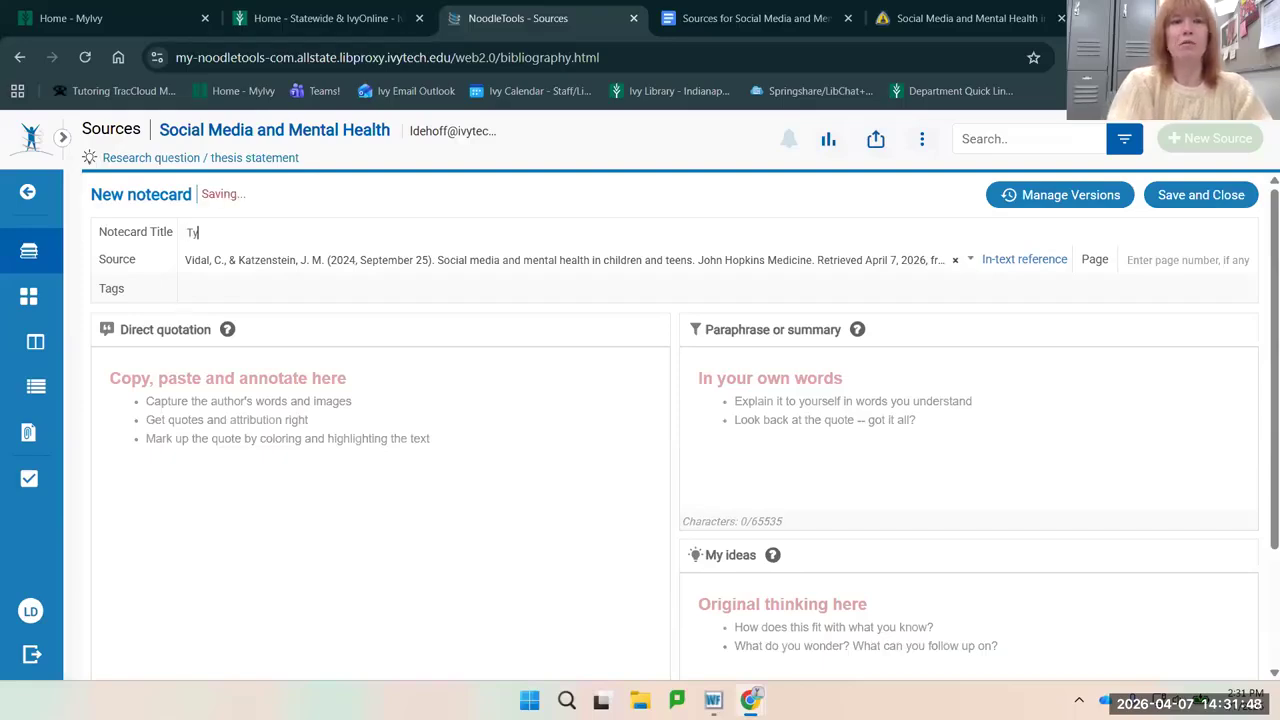
type("pes of Social")
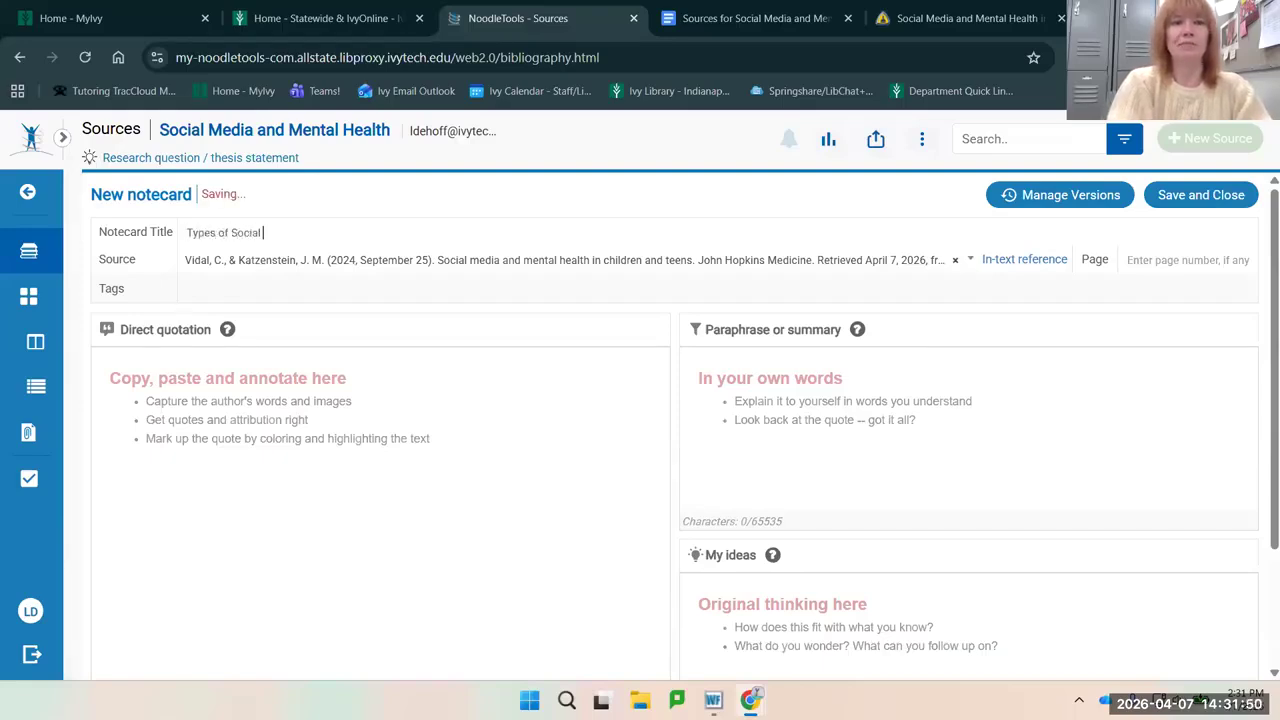
type(" Media impact")
key("BackSpace")
key("BackSpace")
key("BackSpace")
key("BackSpace")
key("BackSpace")
key("BackSpace")
type("Impa")
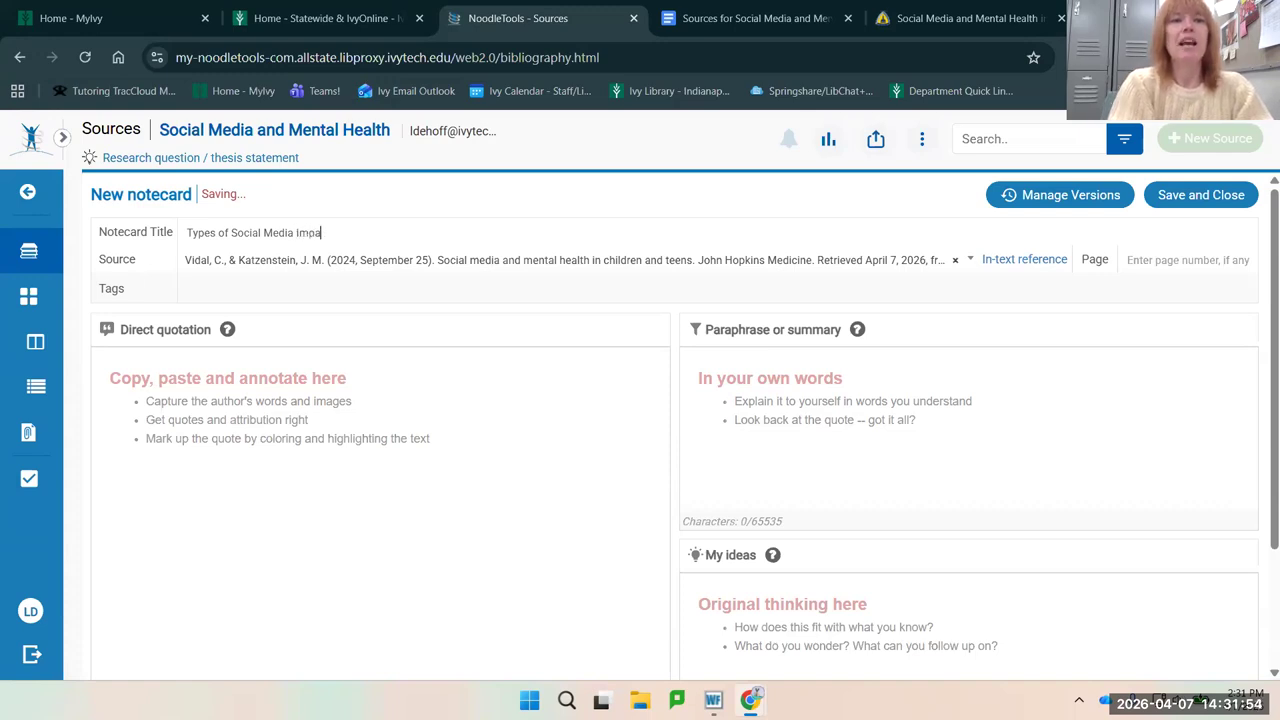
type("ct")
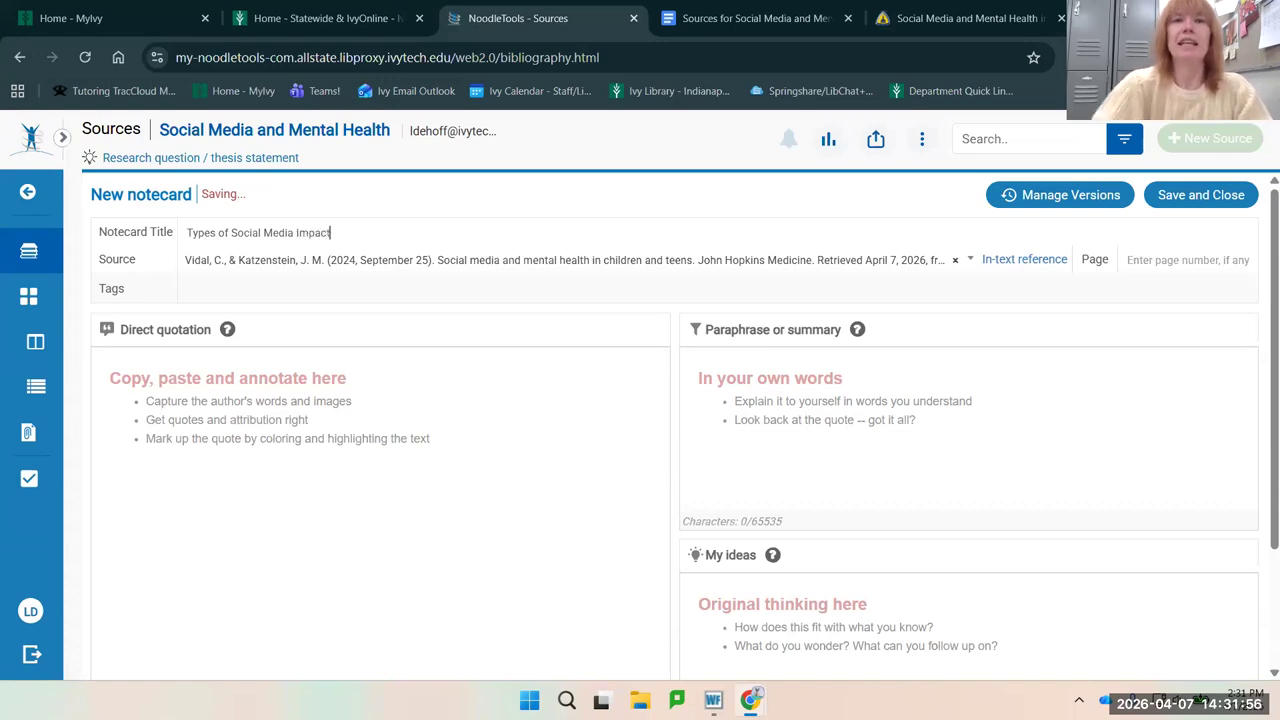
- With the notecard's direct quotation ready for entry, look through the Johns Hopkins article on social media's effects for a passage to quote
left_click(270, 410)
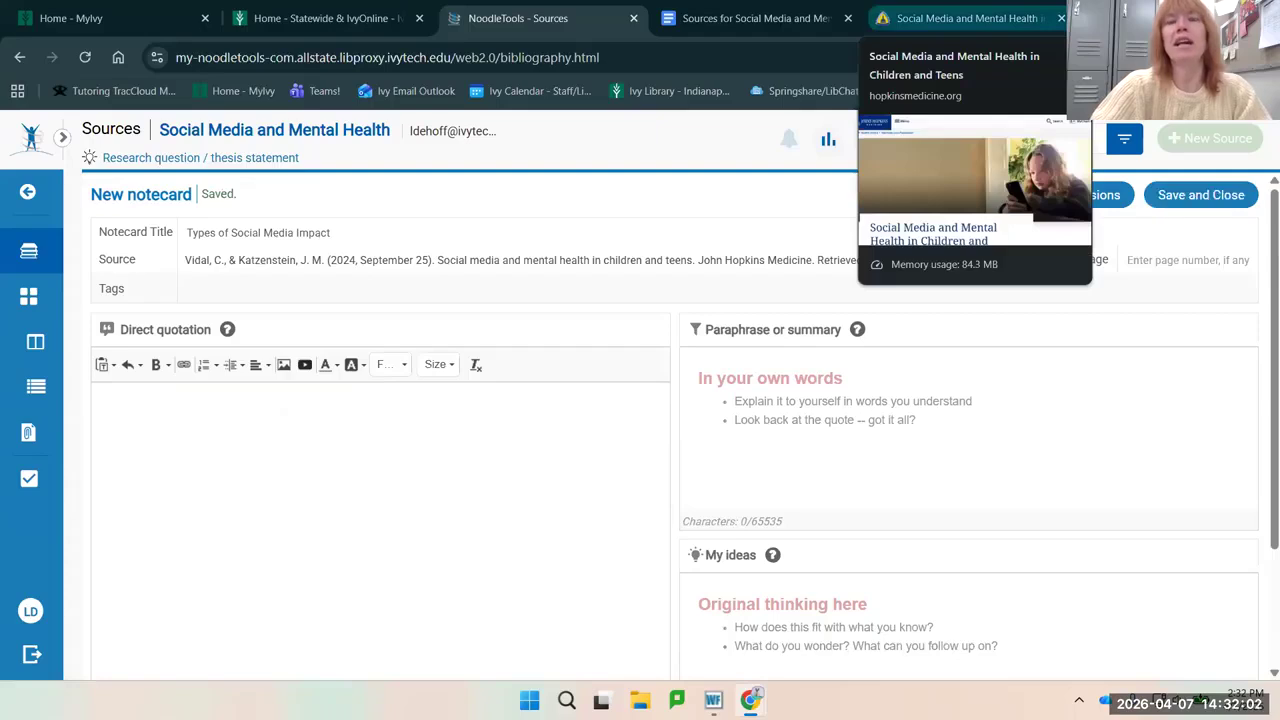
left_click(965, 18)
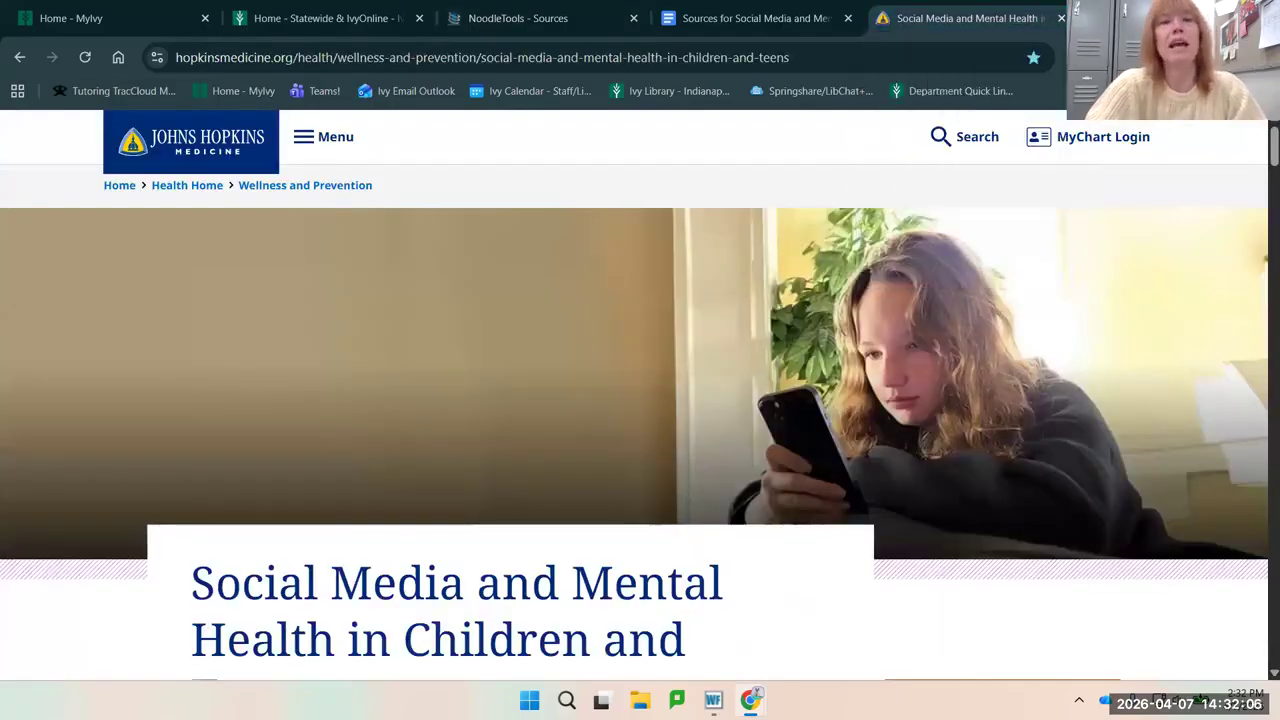
scroll(640, 400, "down", 3)
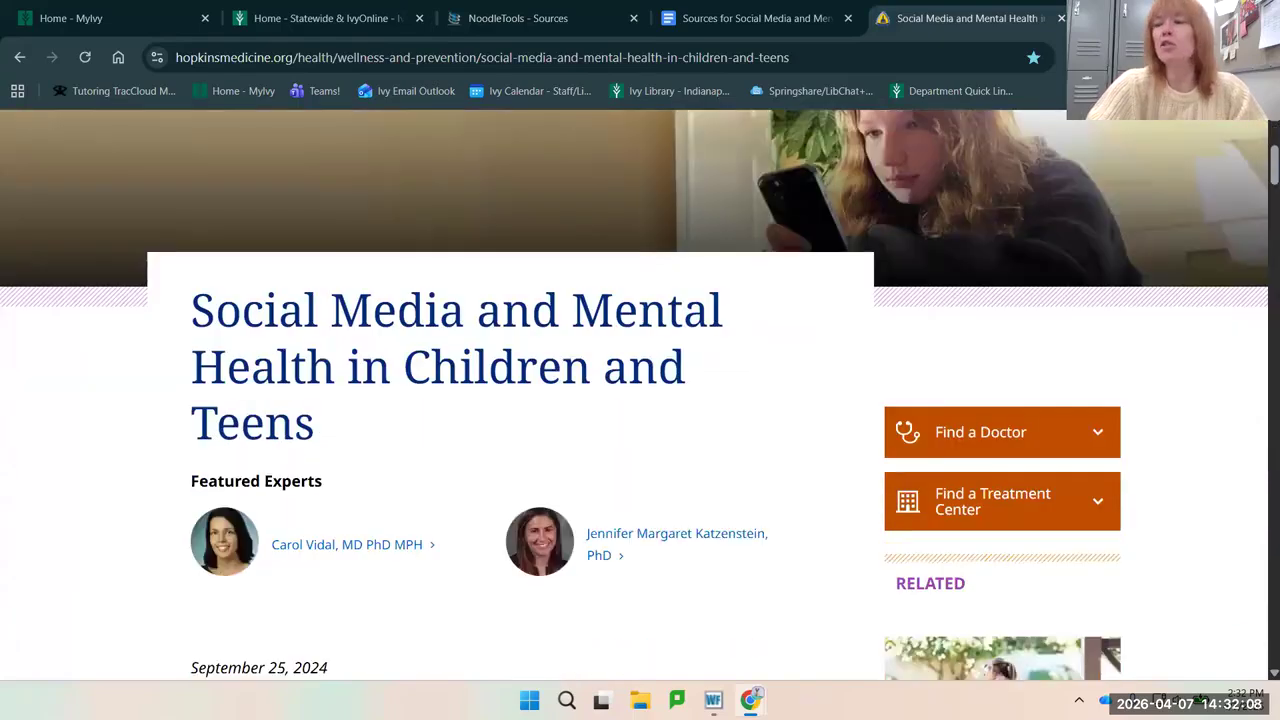
scroll(640, 400, "down", 2)
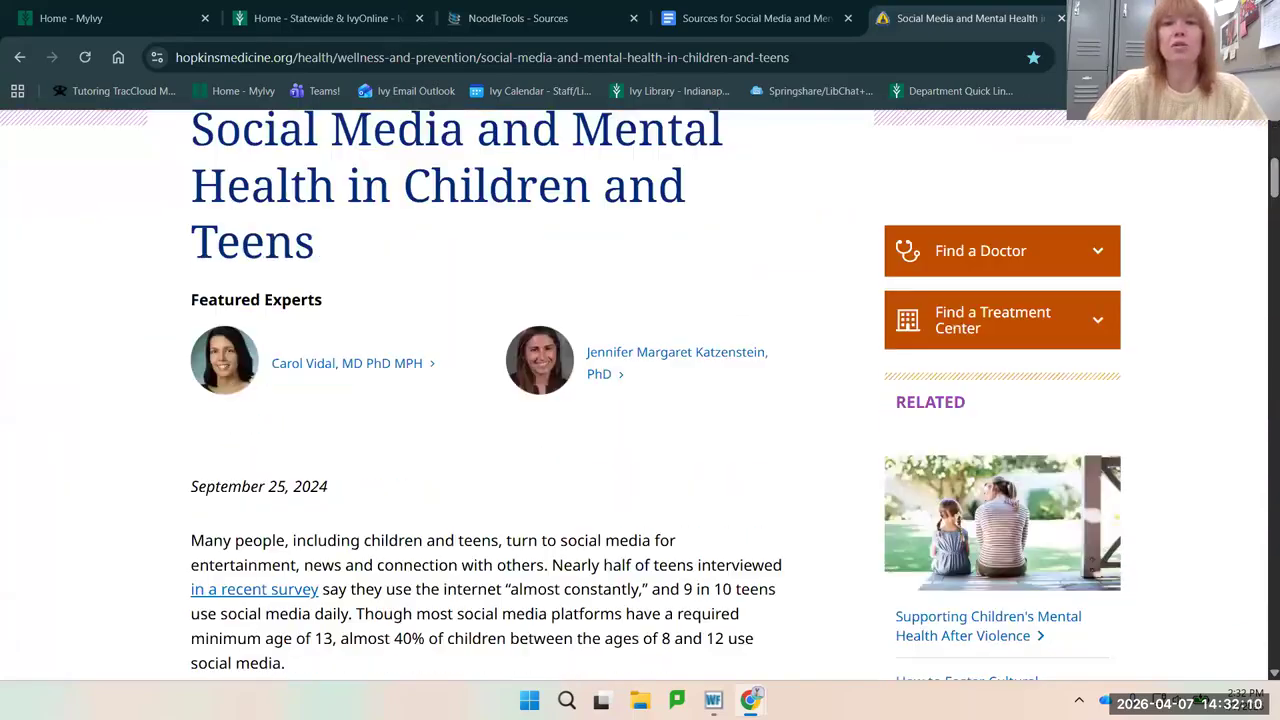
scroll(640, 400, "down", 2)
scroll(750, 439, "down", 3)
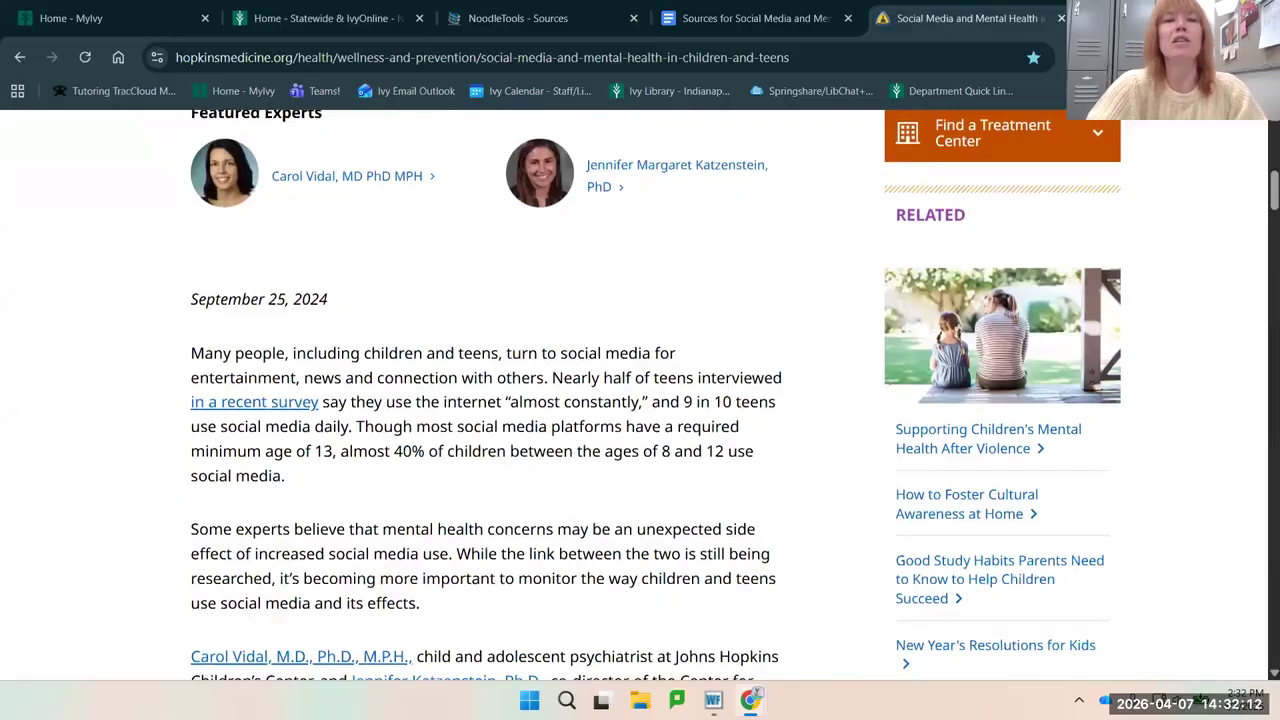
scroll(750, 439, "down", 2)
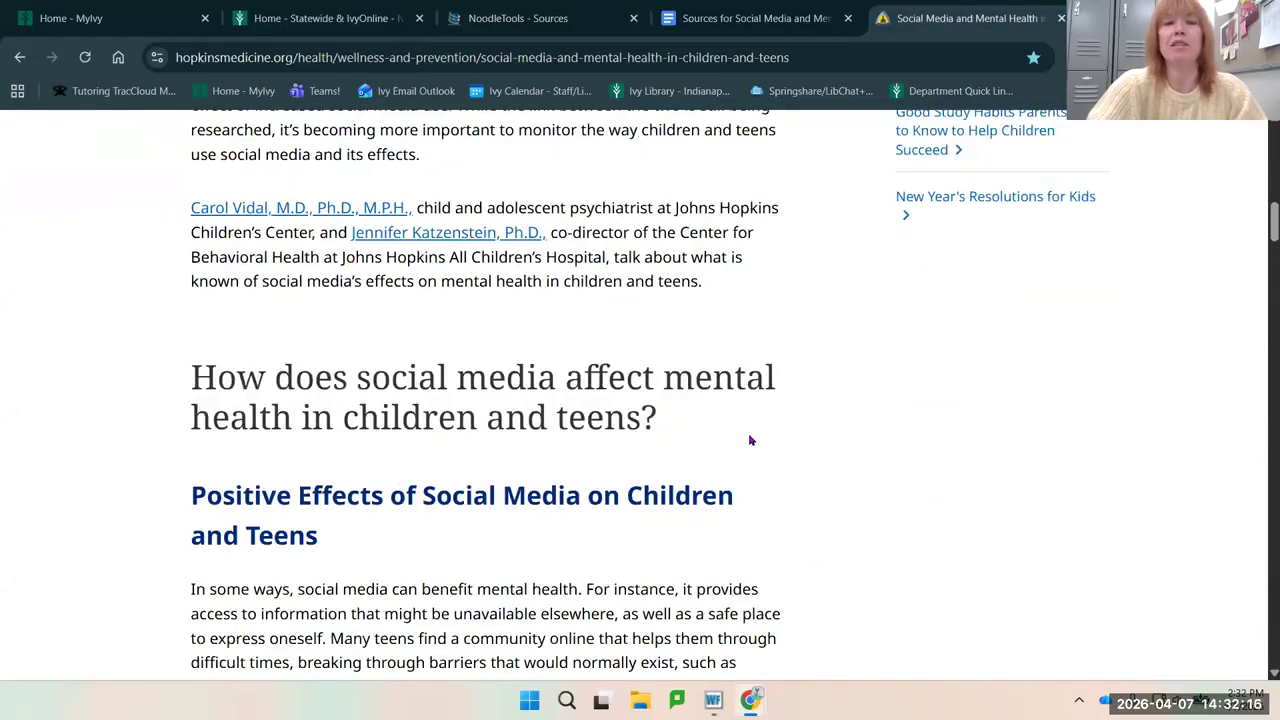
scroll(750, 439, "down", 1)
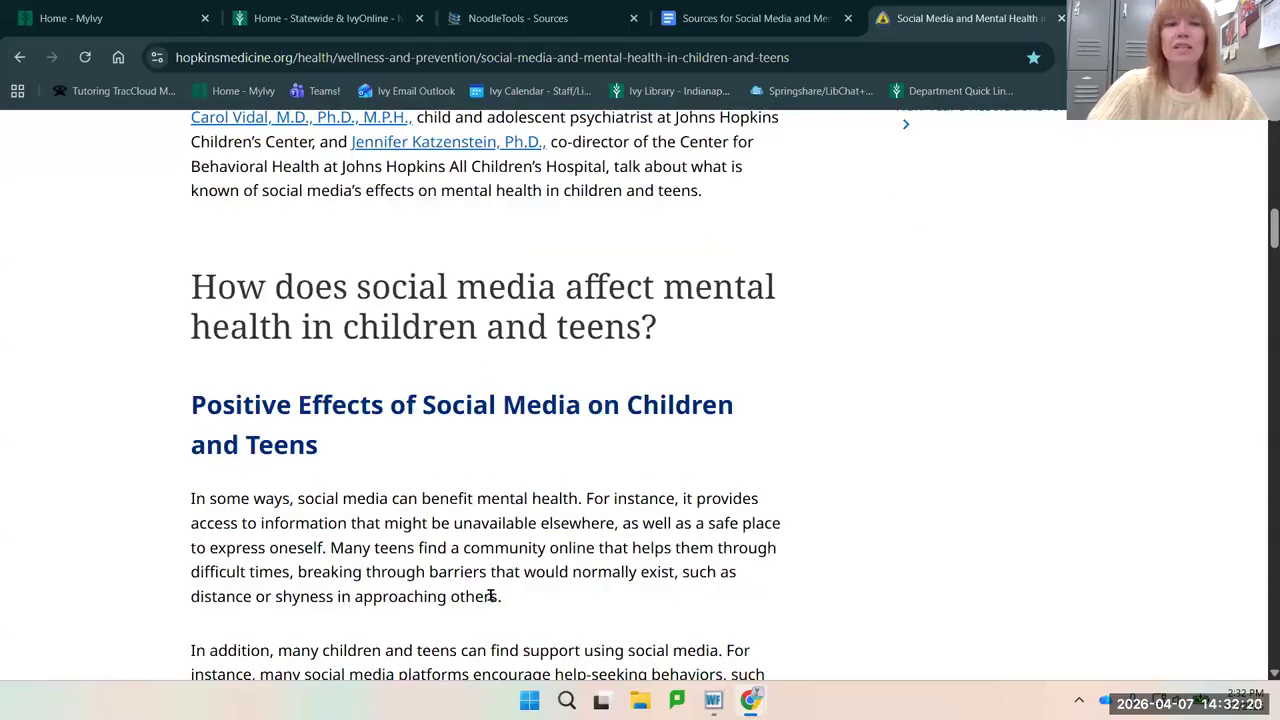
scroll(691, 566, "down", 5)
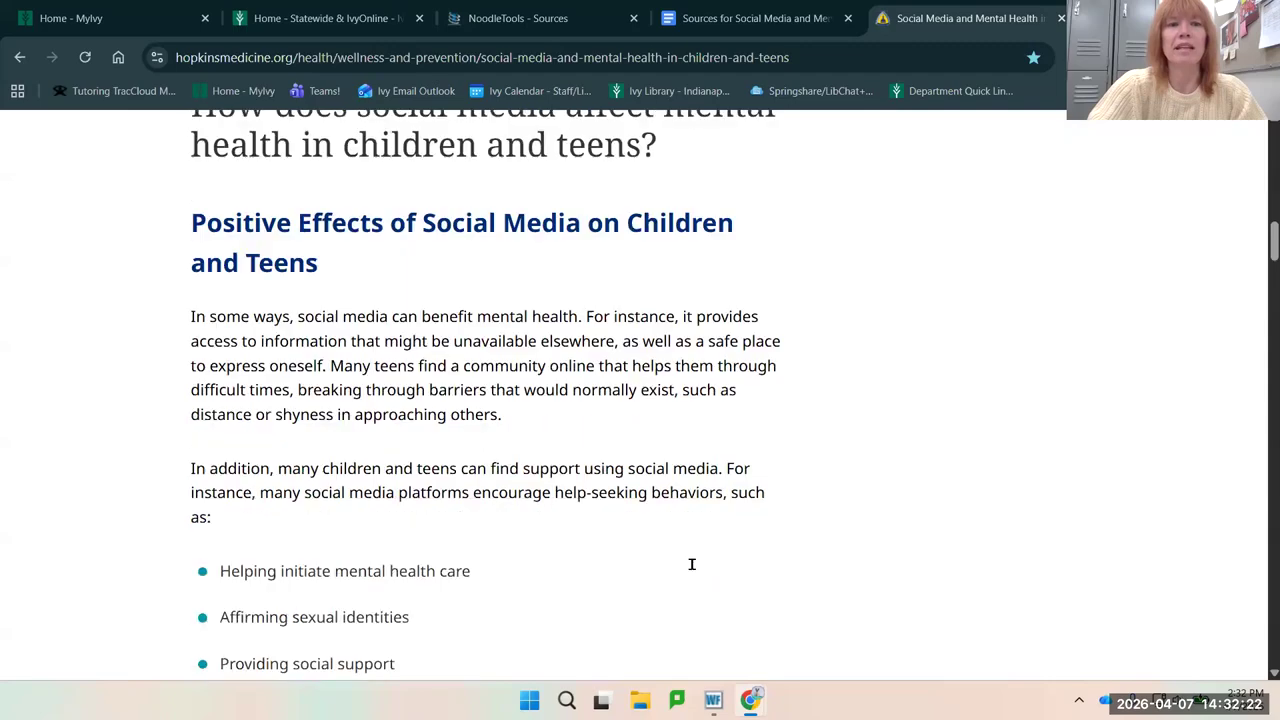
scroll(695, 570, "down", 7)
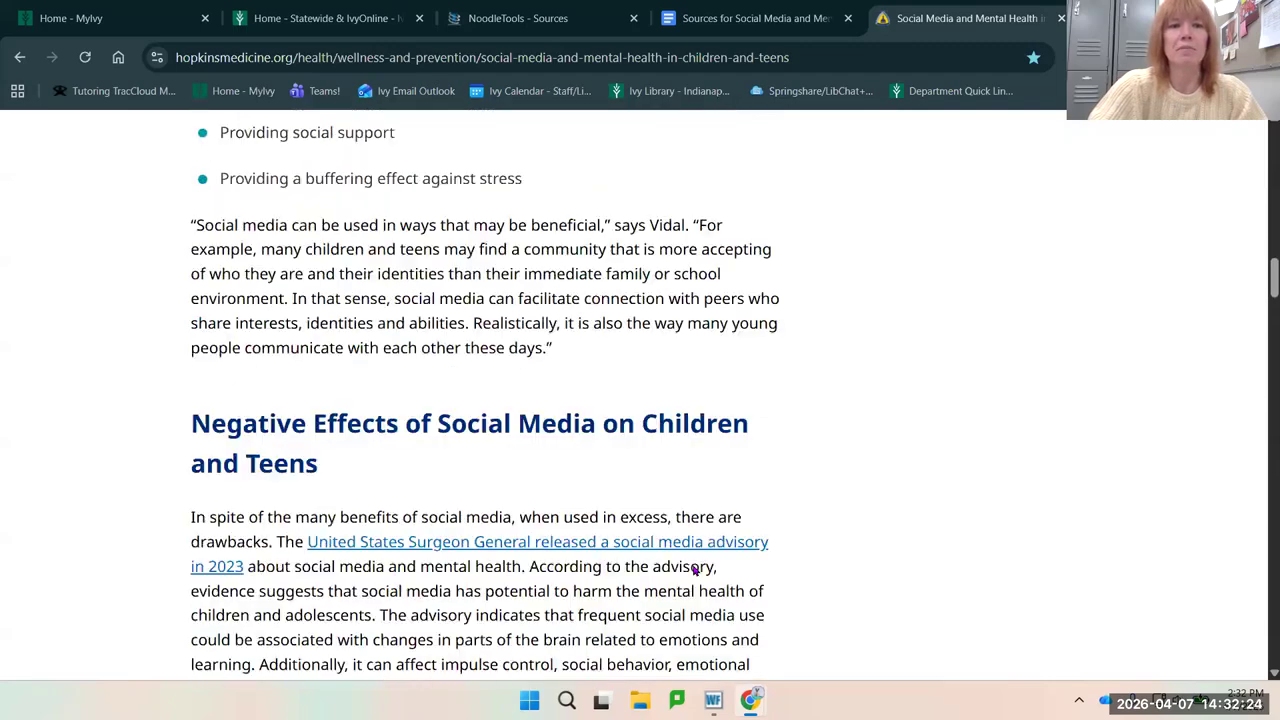
scroll(695, 570, "down", 4)
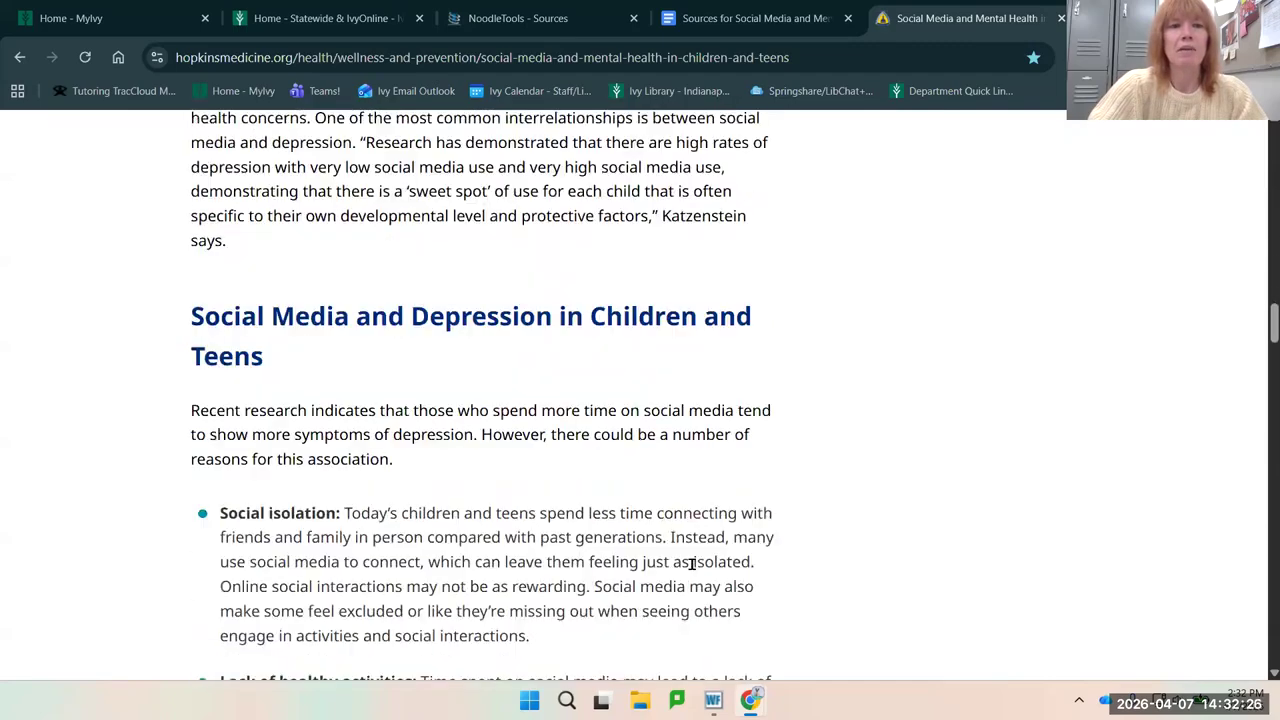
- Search the Johns Hopkins article for the word "not" and go through the matching passages for one to quote
key("ctrl+f")
type("not")
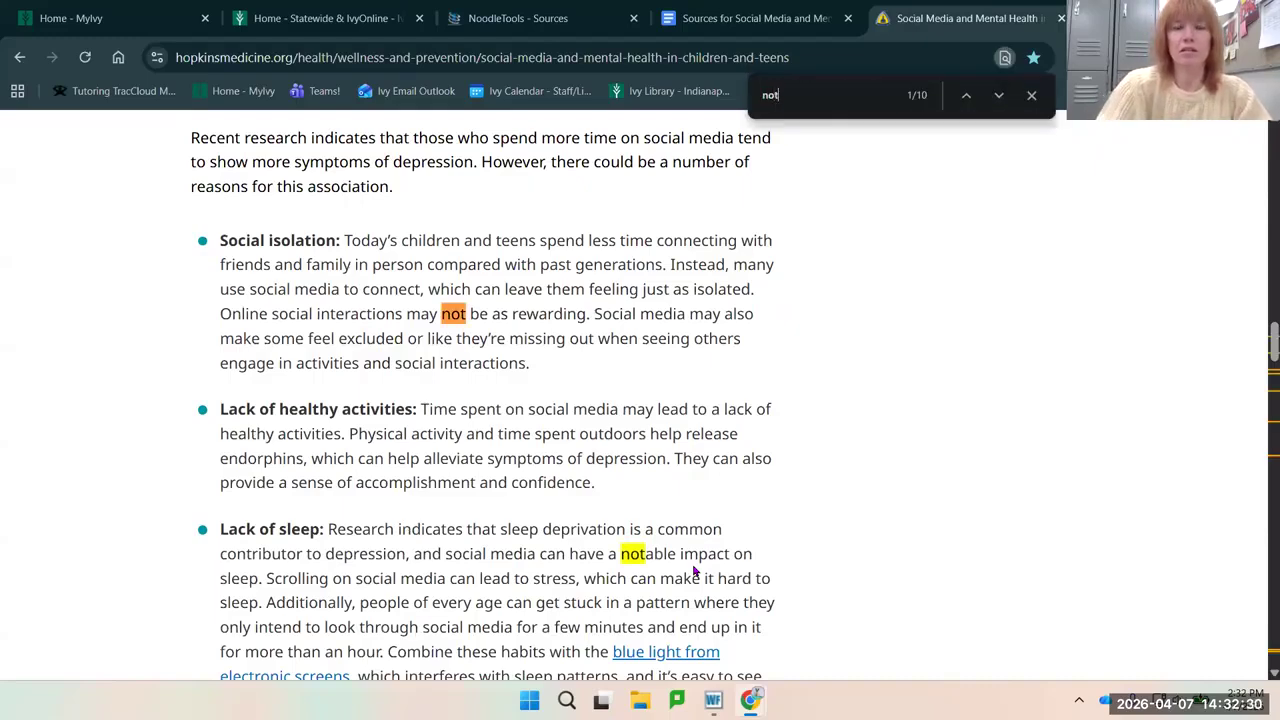
left_click(999, 95)
left_click(999, 95)
left_click(999, 95)
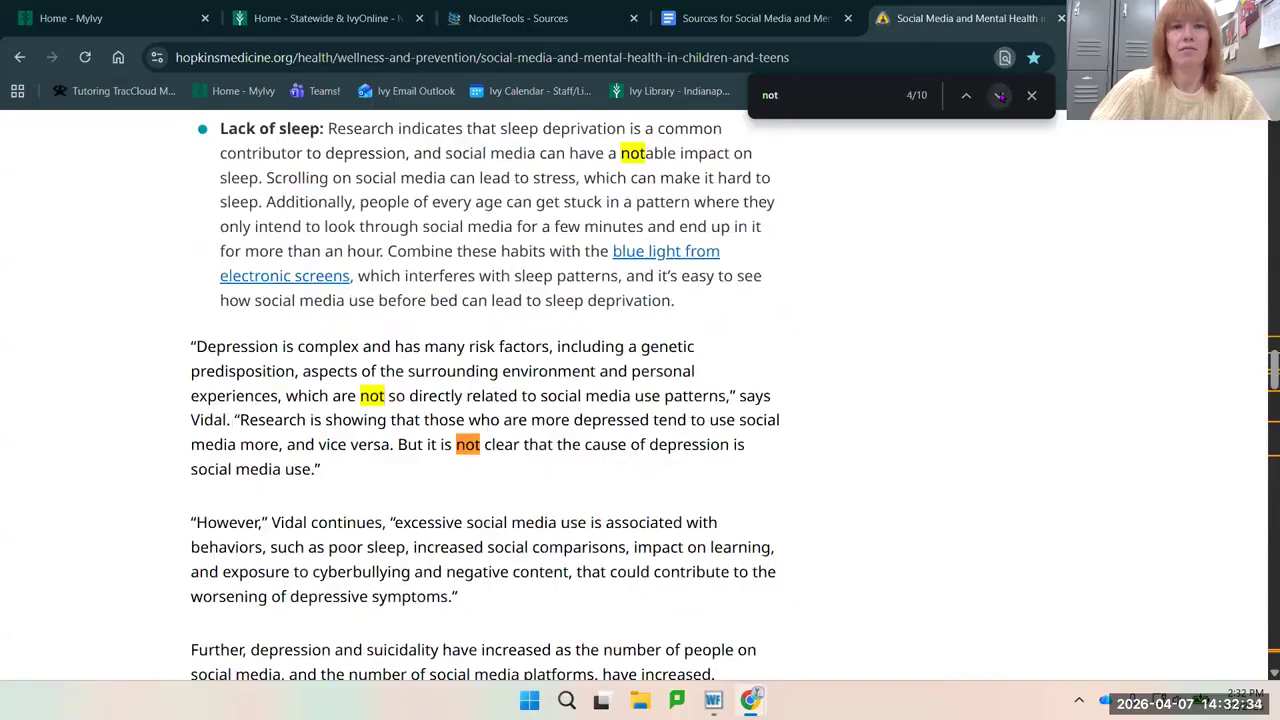
left_click(999, 95)
left_click(999, 95)
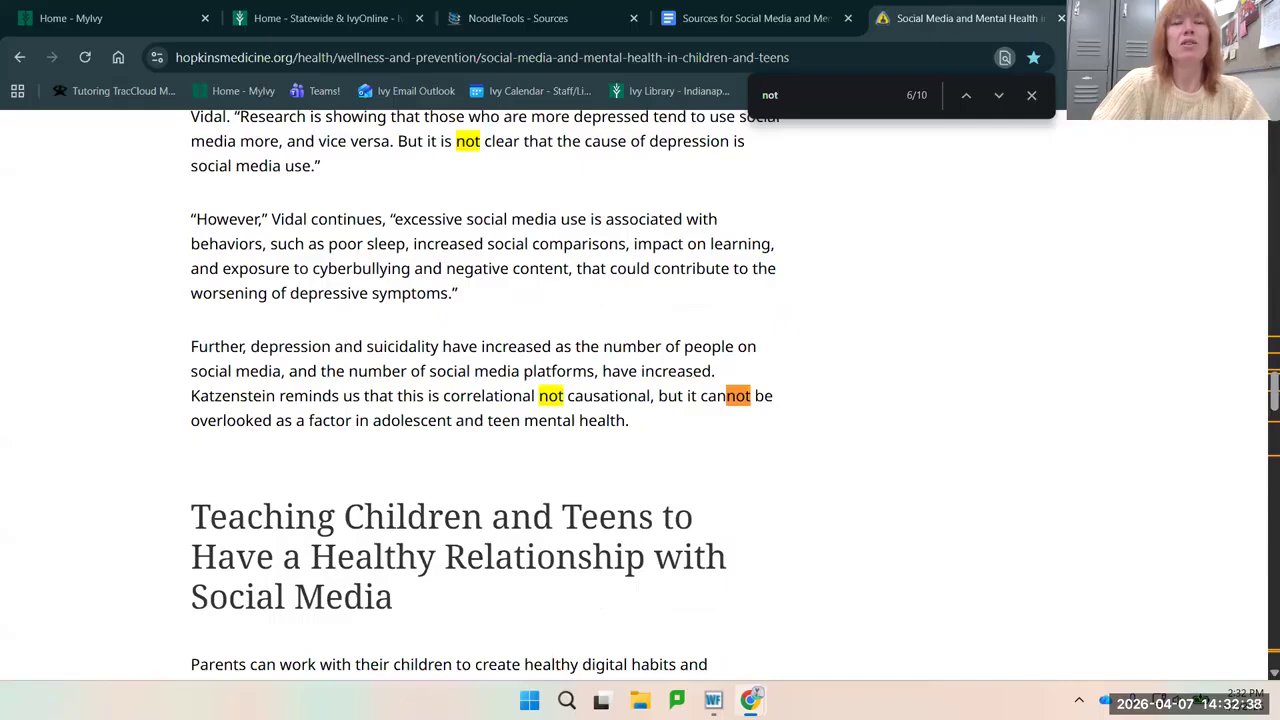
- Copy the article paragraph starting "Social media can be used in ways that may be beneficial" into the NoodleTools notecard's direct quotation
scroll(480, 400, "up", 5)
scroll(480, 400, "up", 8)
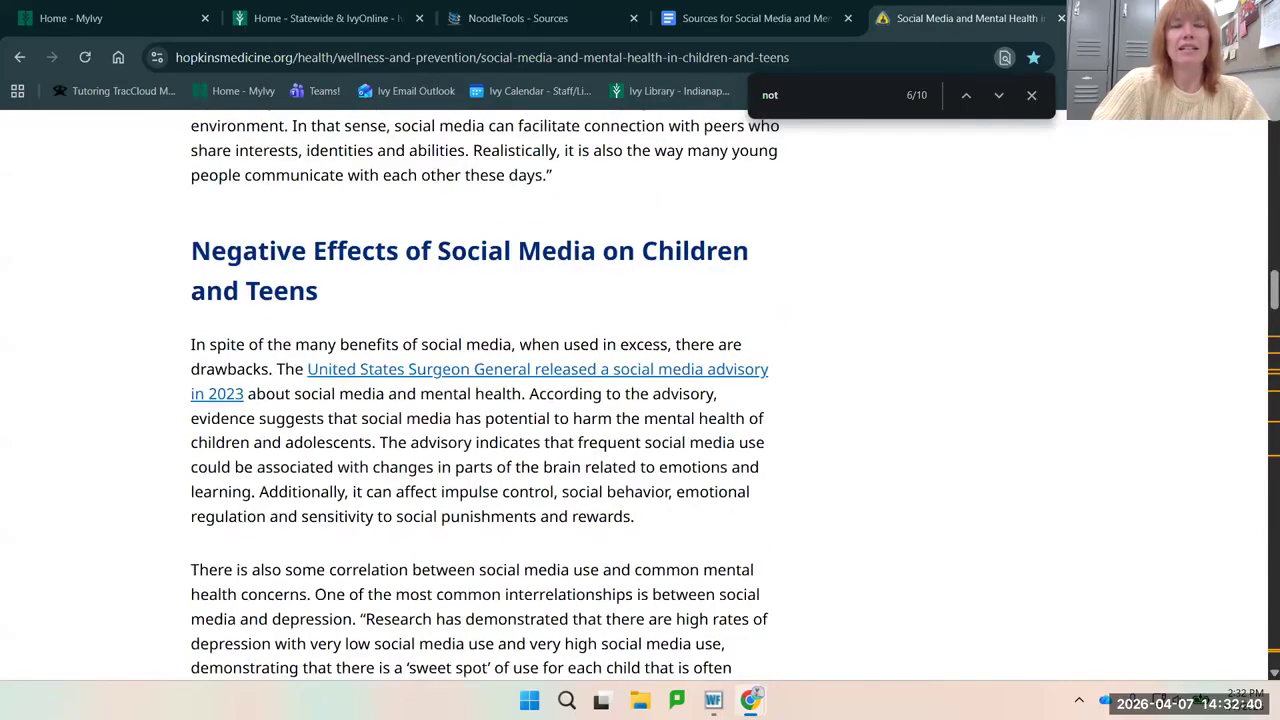
left_click_drag(553, 448, 191, 324)
key("ctrl+c")
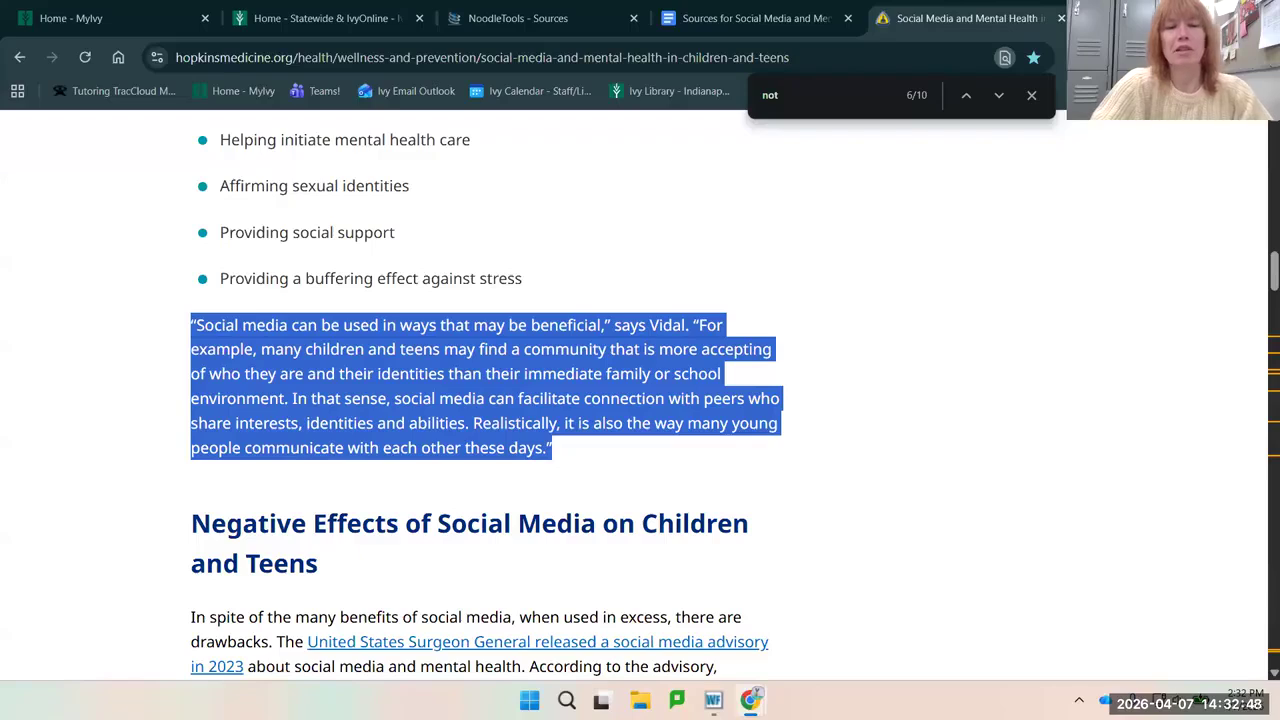
left_click(756, 18)
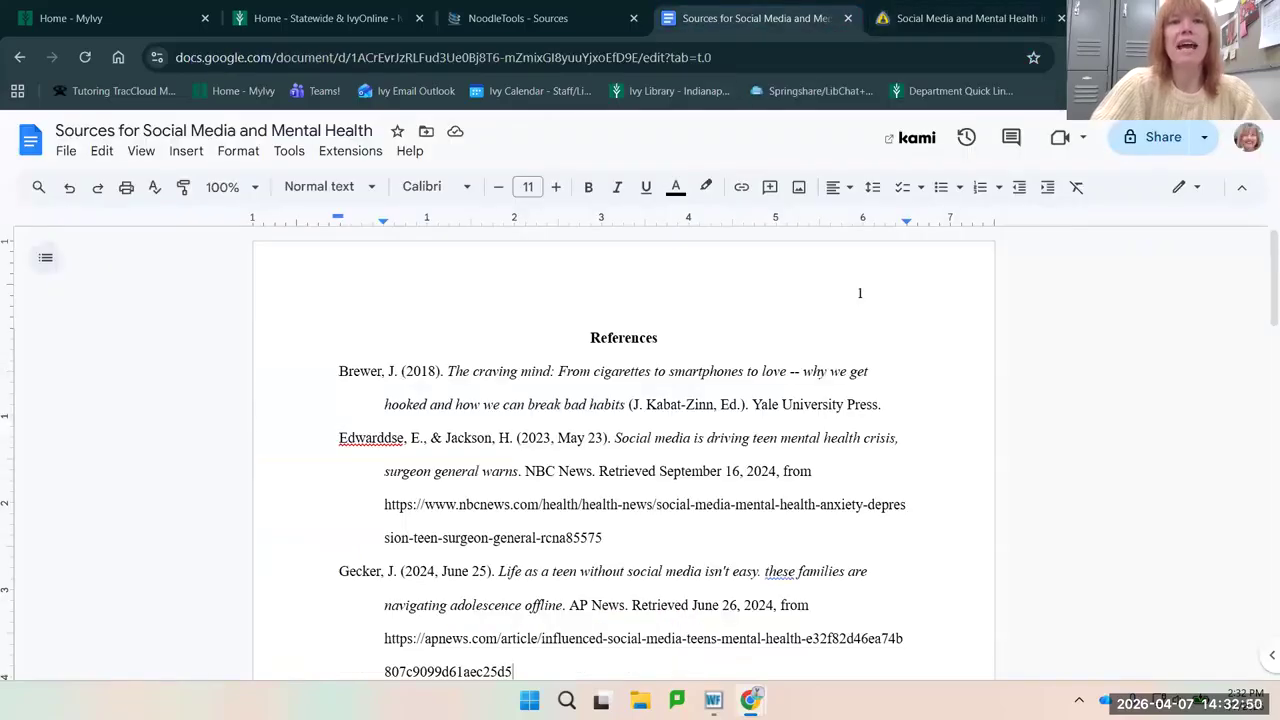
left_click(530, 18)
key("ctrl+v")
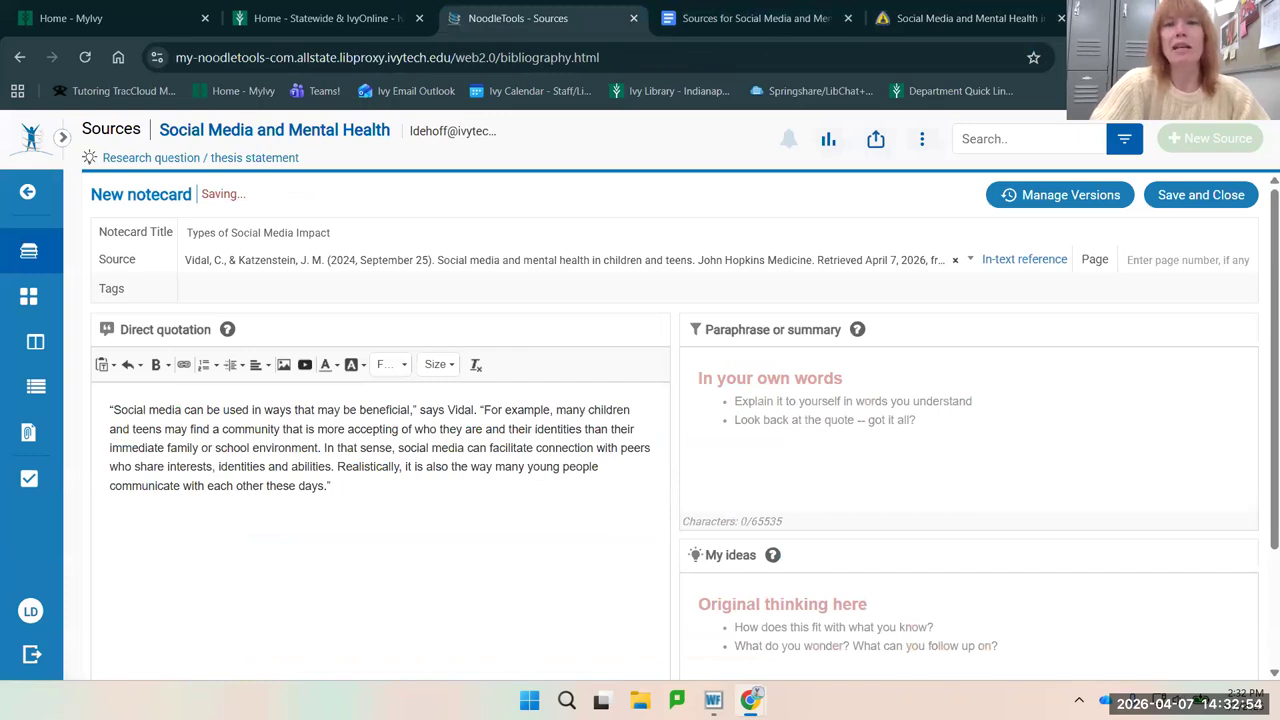
- Write the notecard's paraphrase: "Not all social media is harmful. It can be beneficial if monitored closely."
left_click(727, 470)
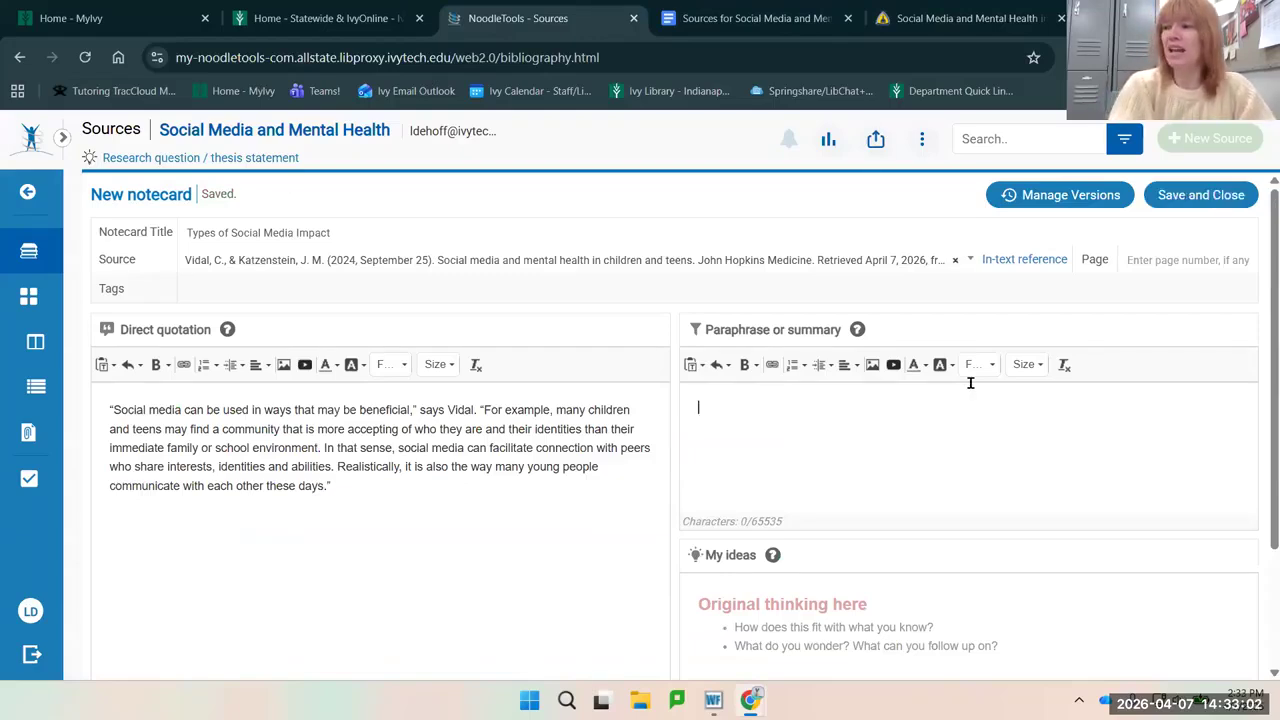
type("Not all soc")
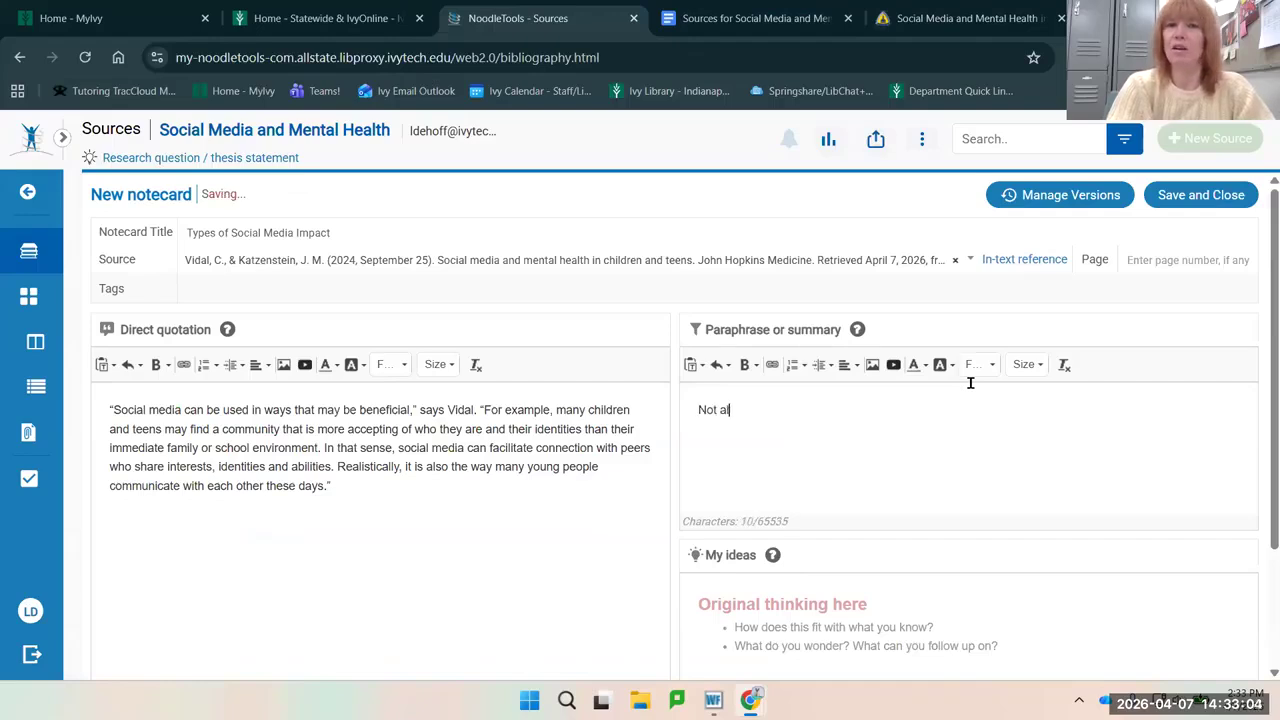
type("ial media ")
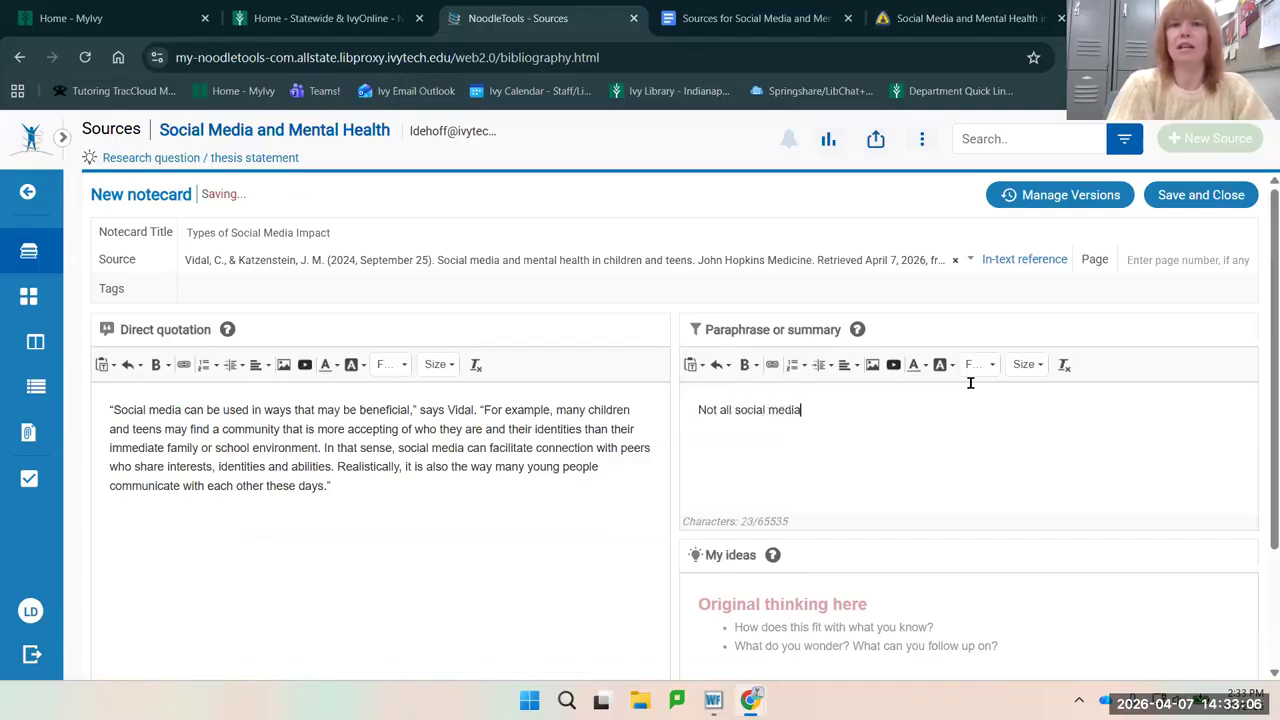
type("is ")
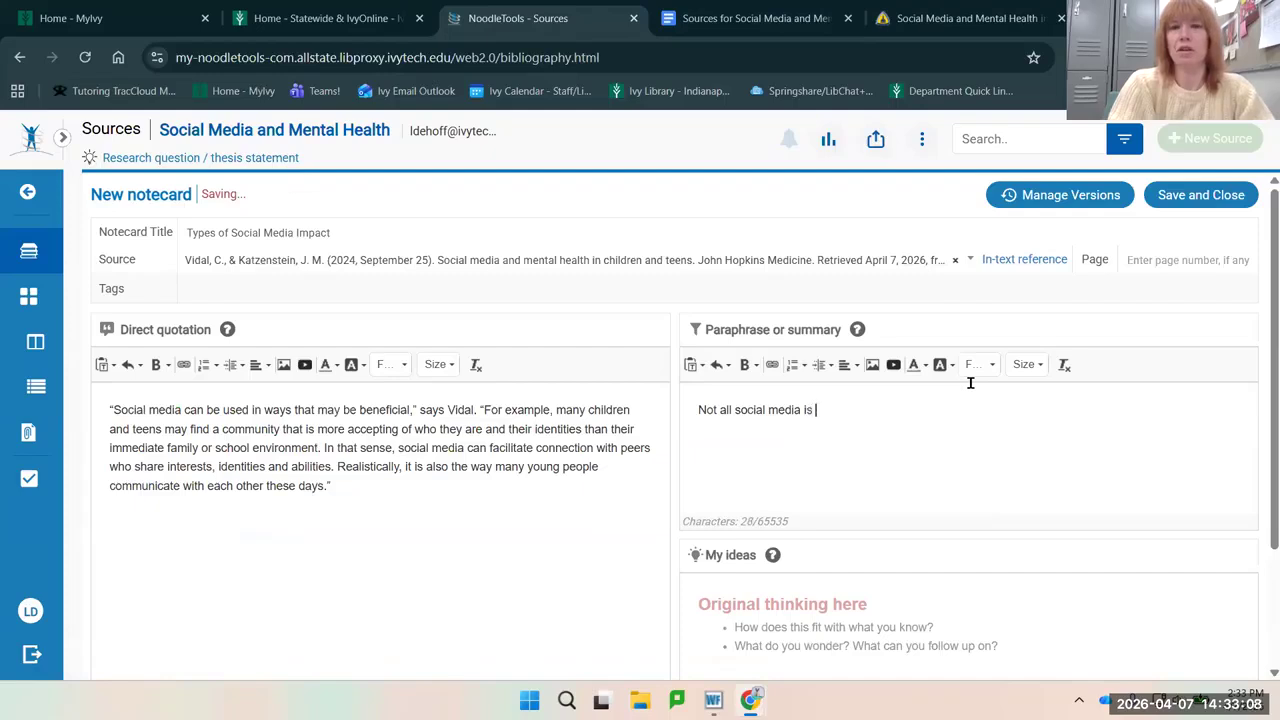
type("harmful. ")
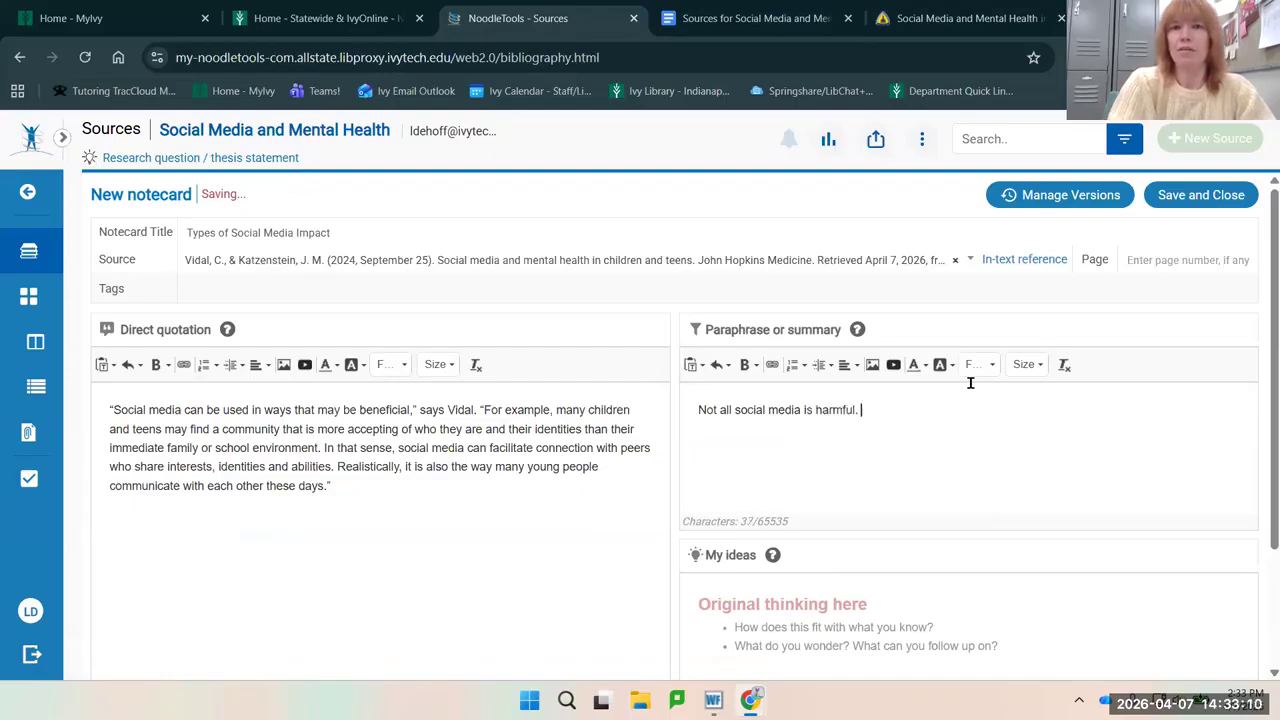
type("It can ")
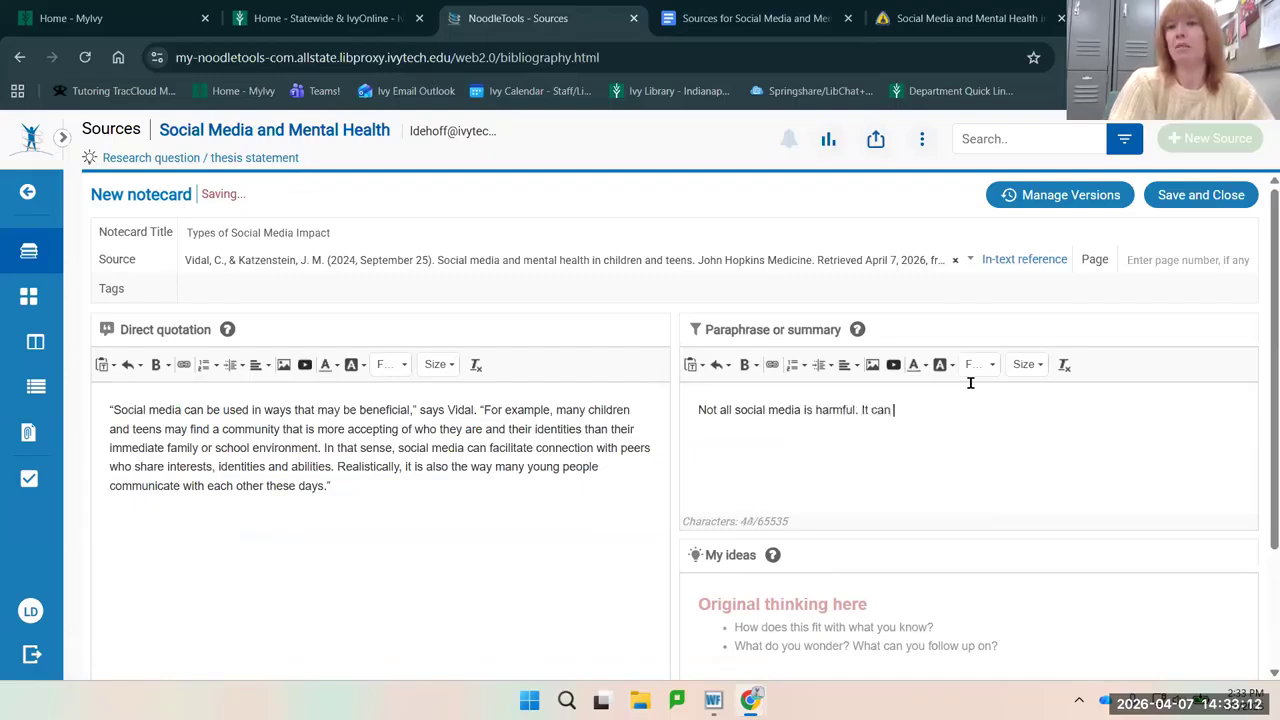
type("be benef")
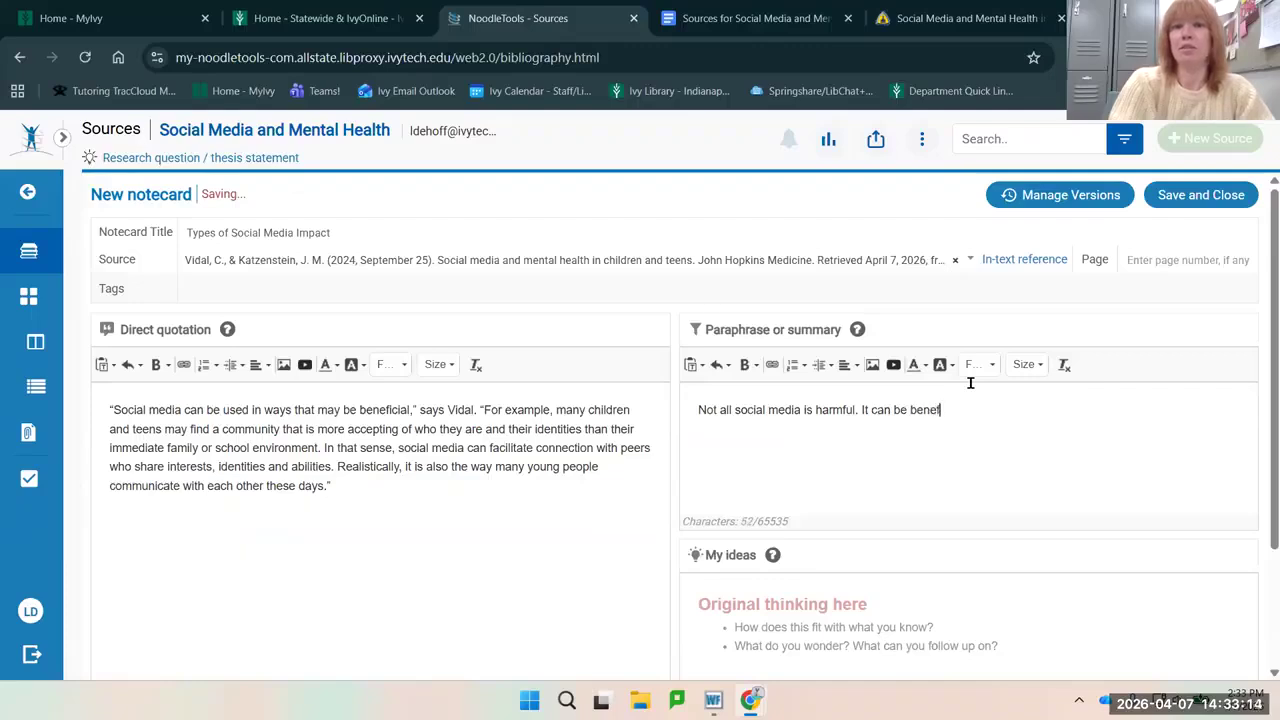
type("icial if mon")
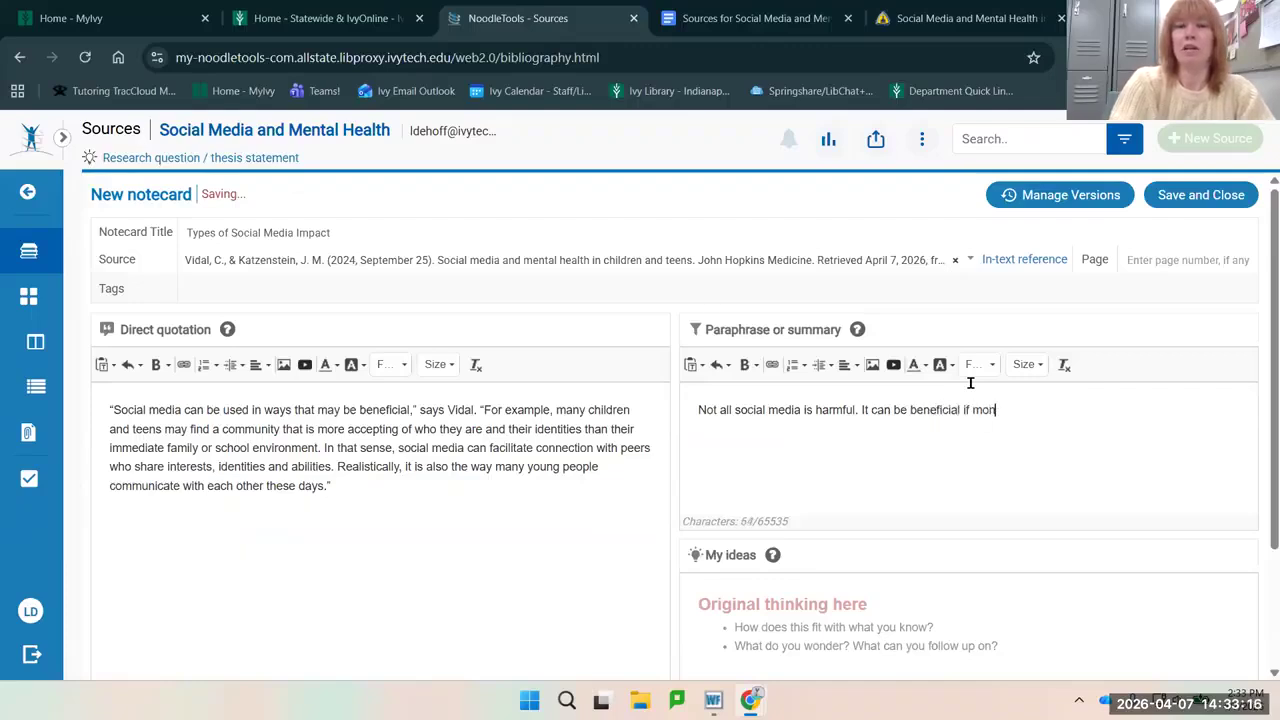
type("itored closely.")
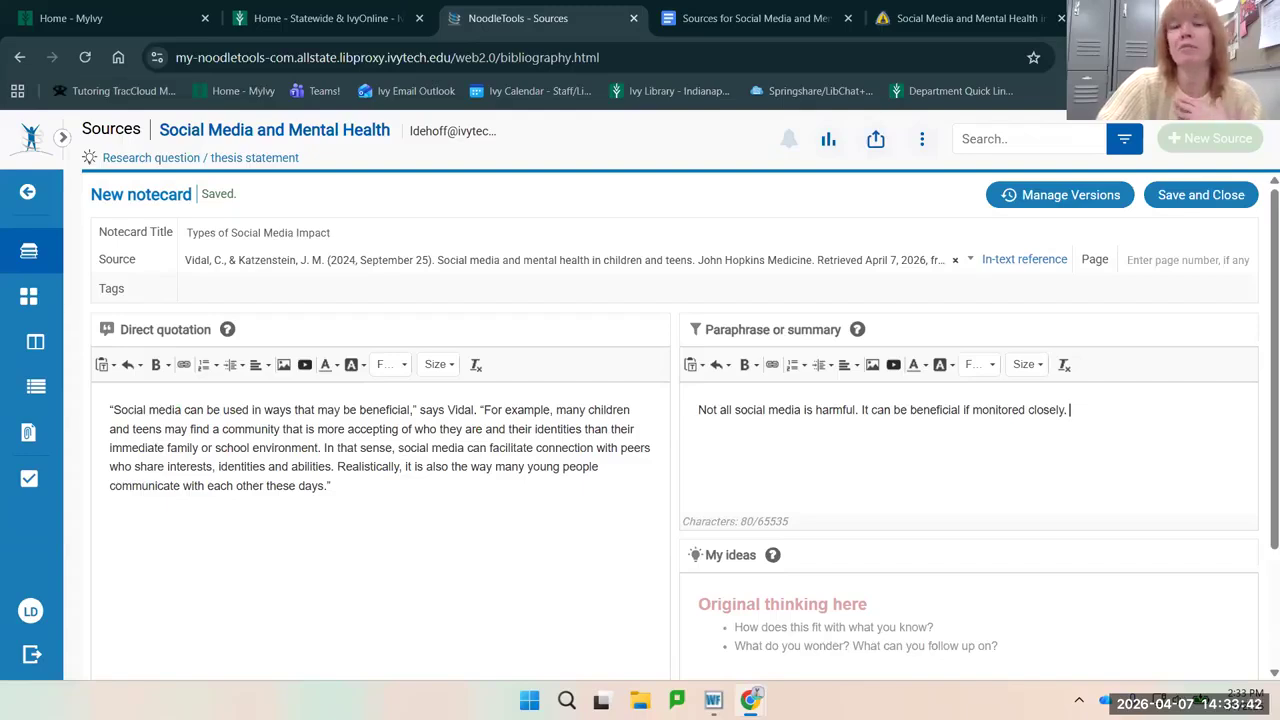
- Add "Make sure to include both sides of the argument in presentation." as the notecard's own ideas, then save and close the notecard
scroll(763, 531, "down", 1)
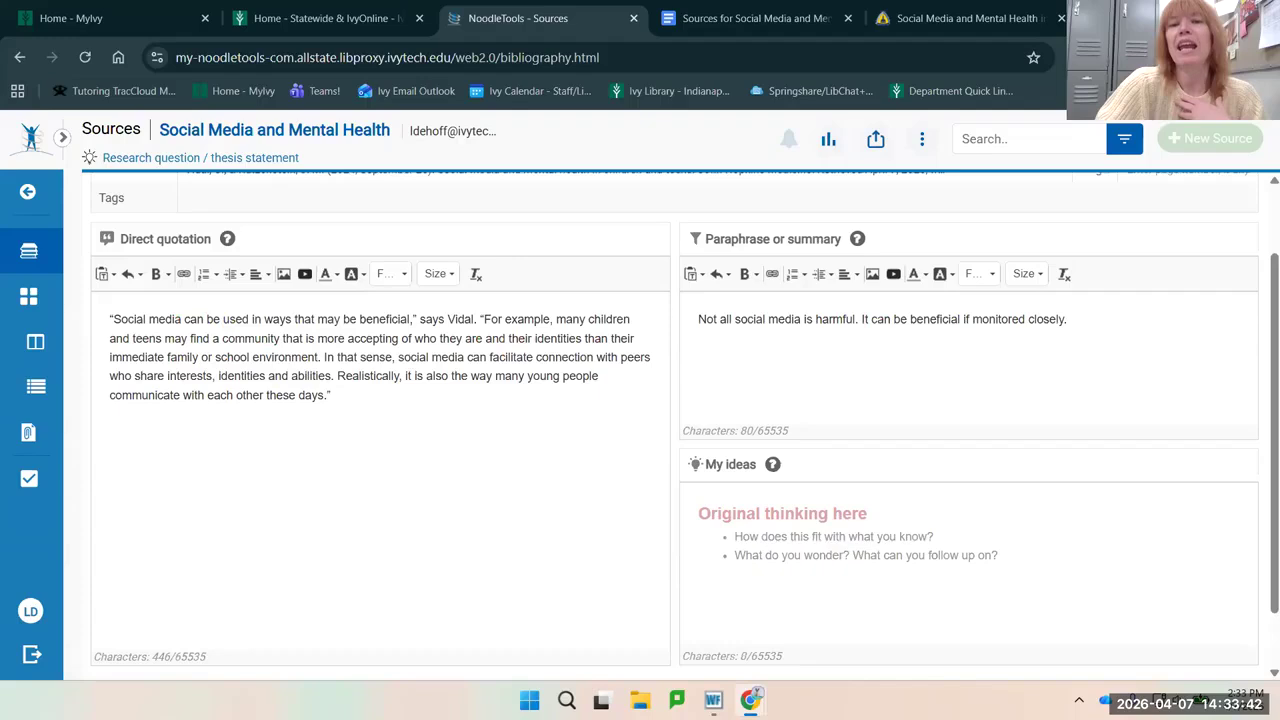
left_click(763, 531)
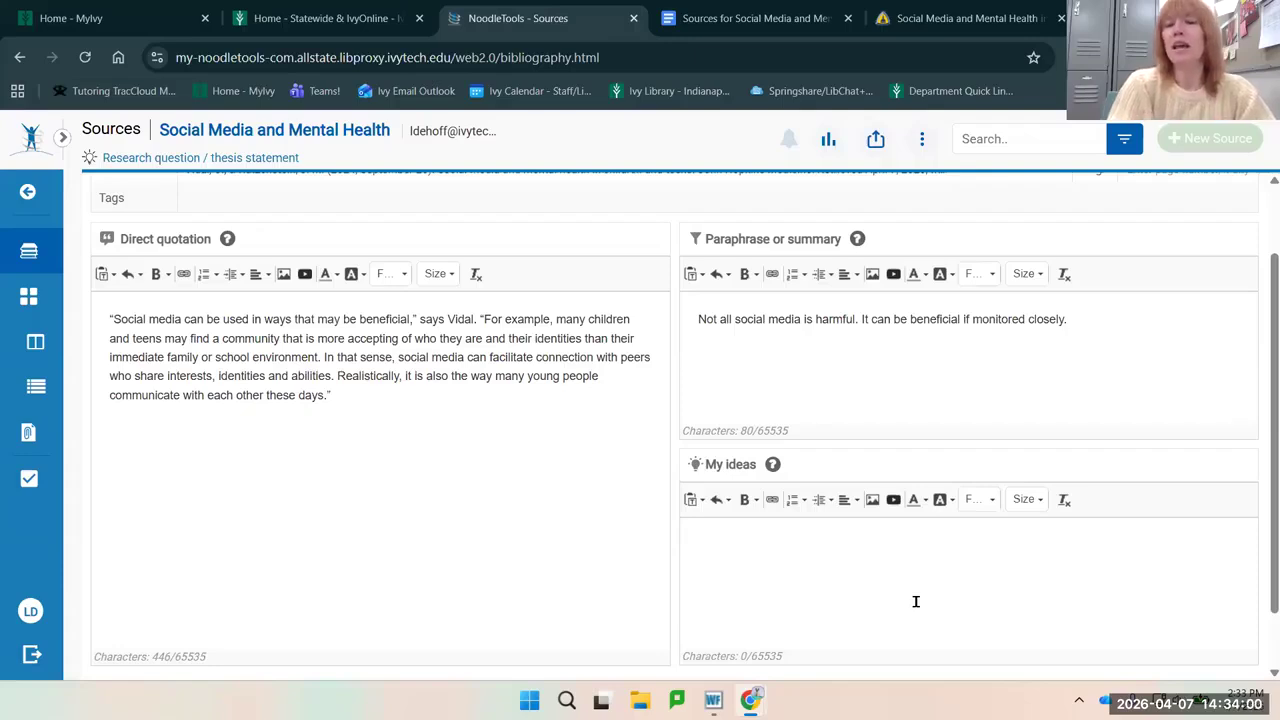
type("Make sure to ")
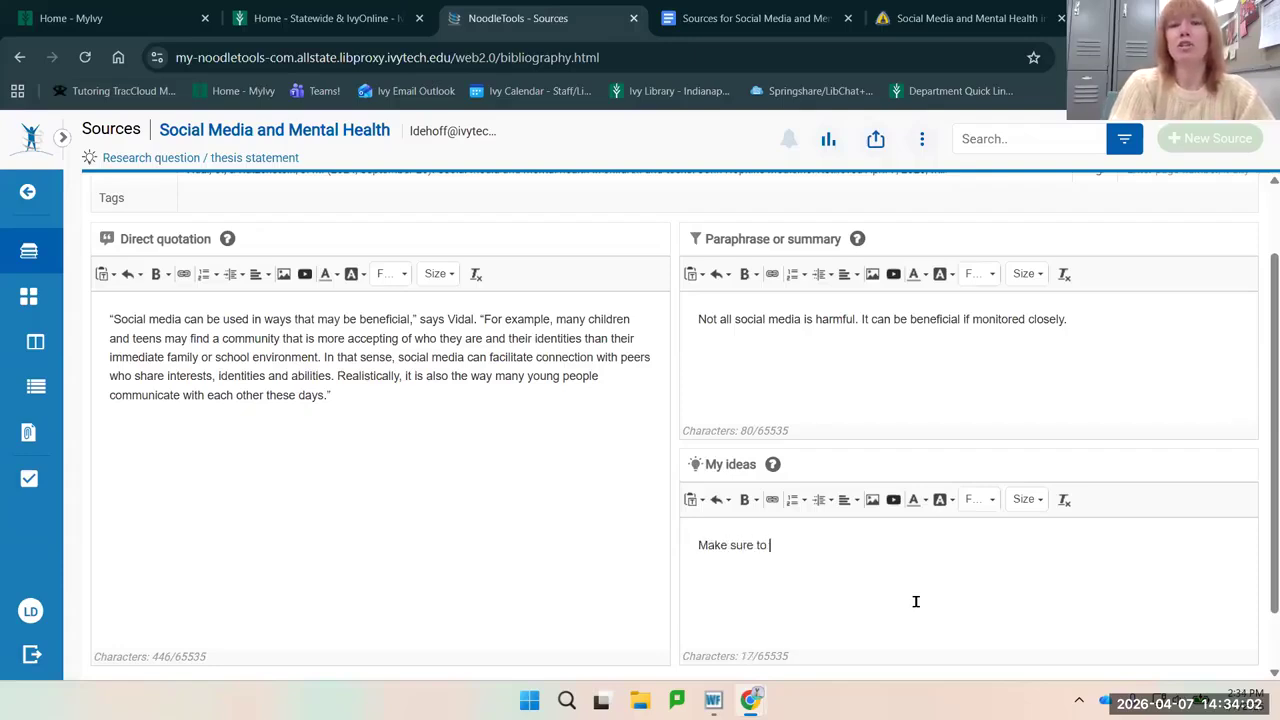
type("inclu")
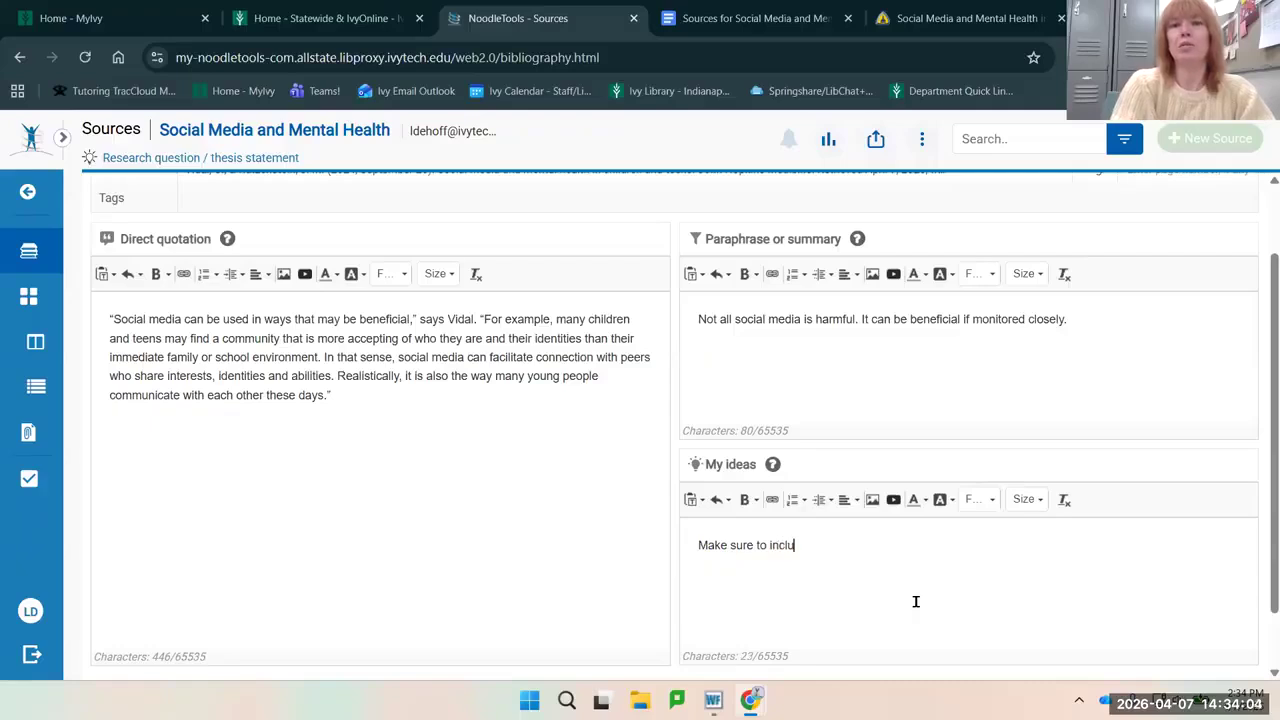
type("de both sides ")
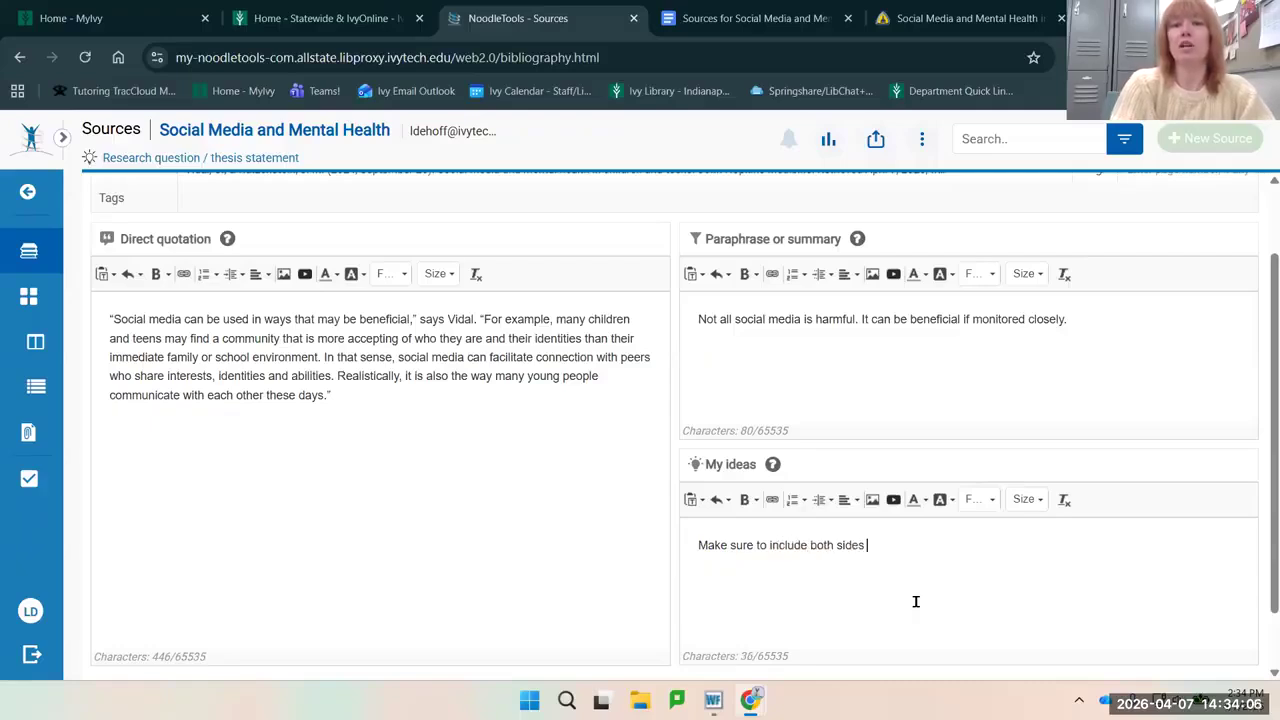
type("of the argument ")
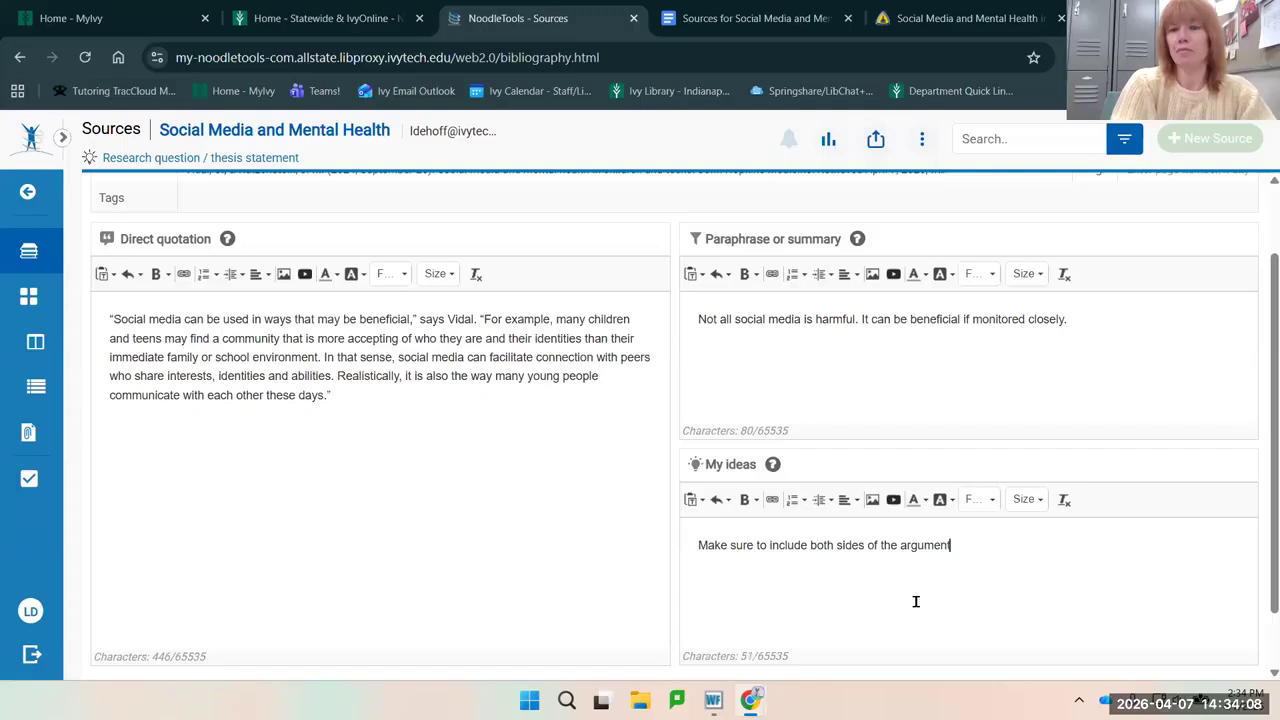
type("in prese")
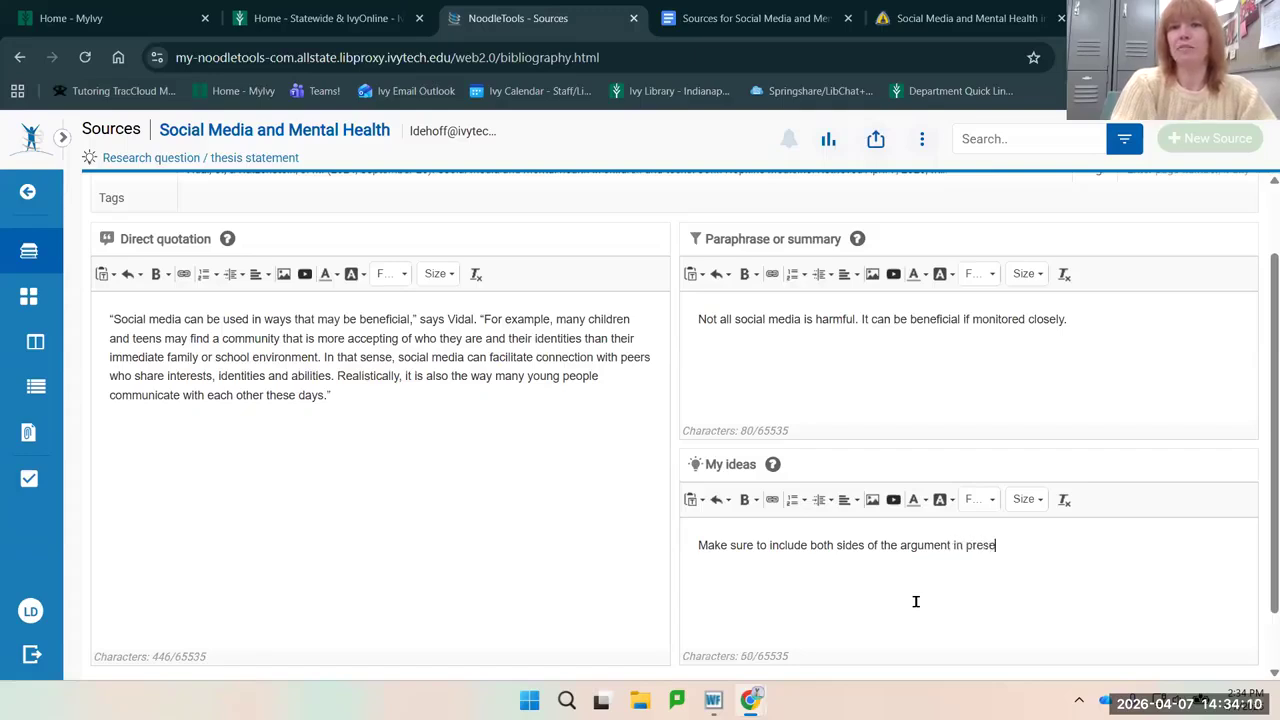
type("ntation.")
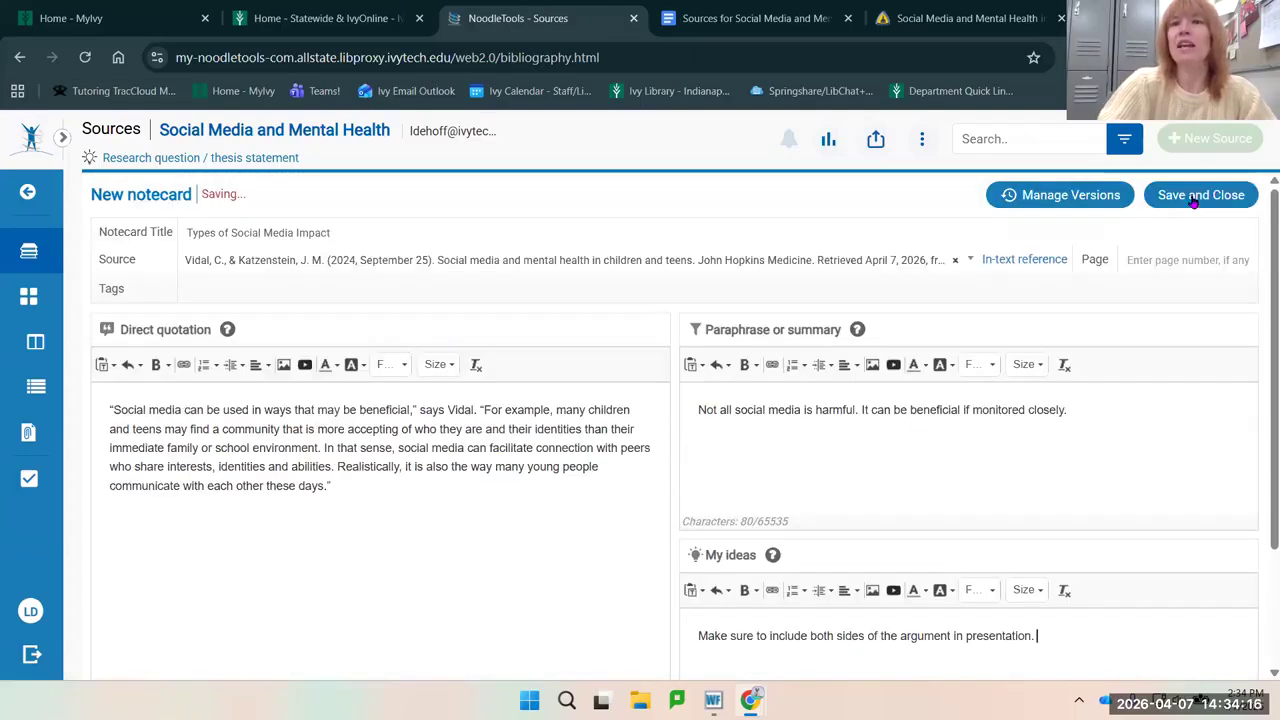
left_click(1200, 194)
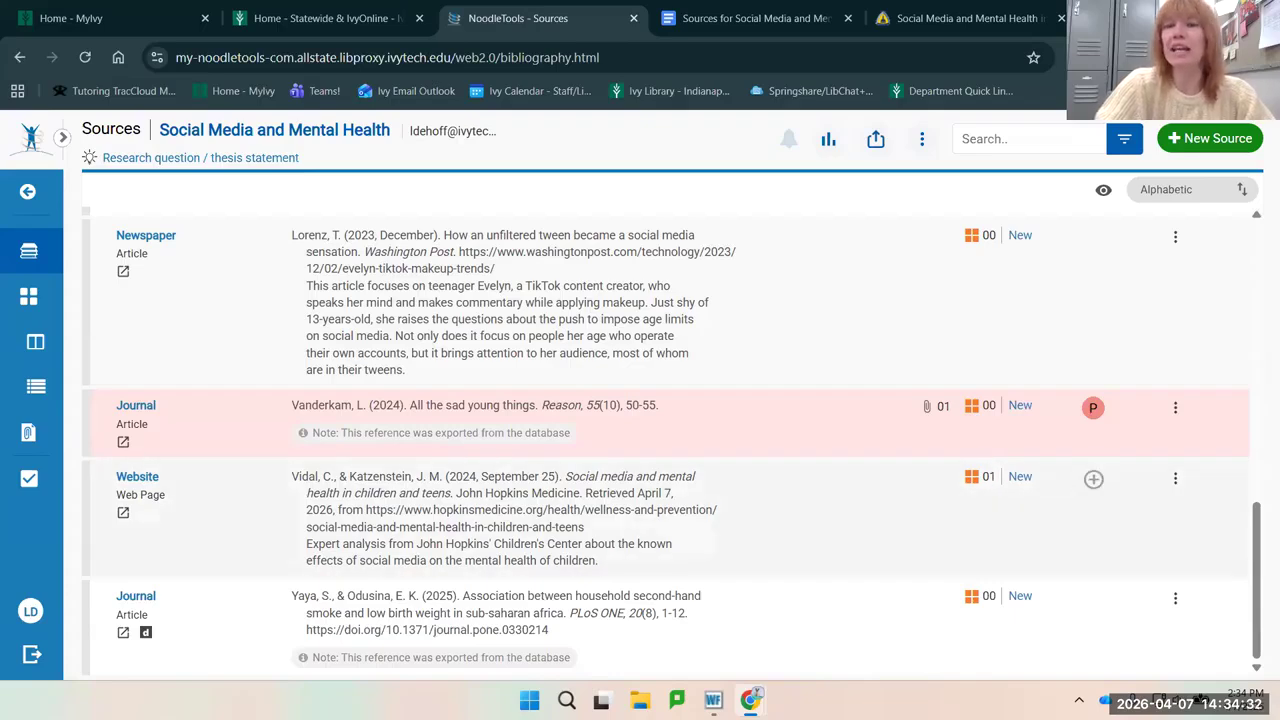
- Display the notecard attached to the Johns Hopkins web page source and review its contents within the source list
left_click(975, 477)
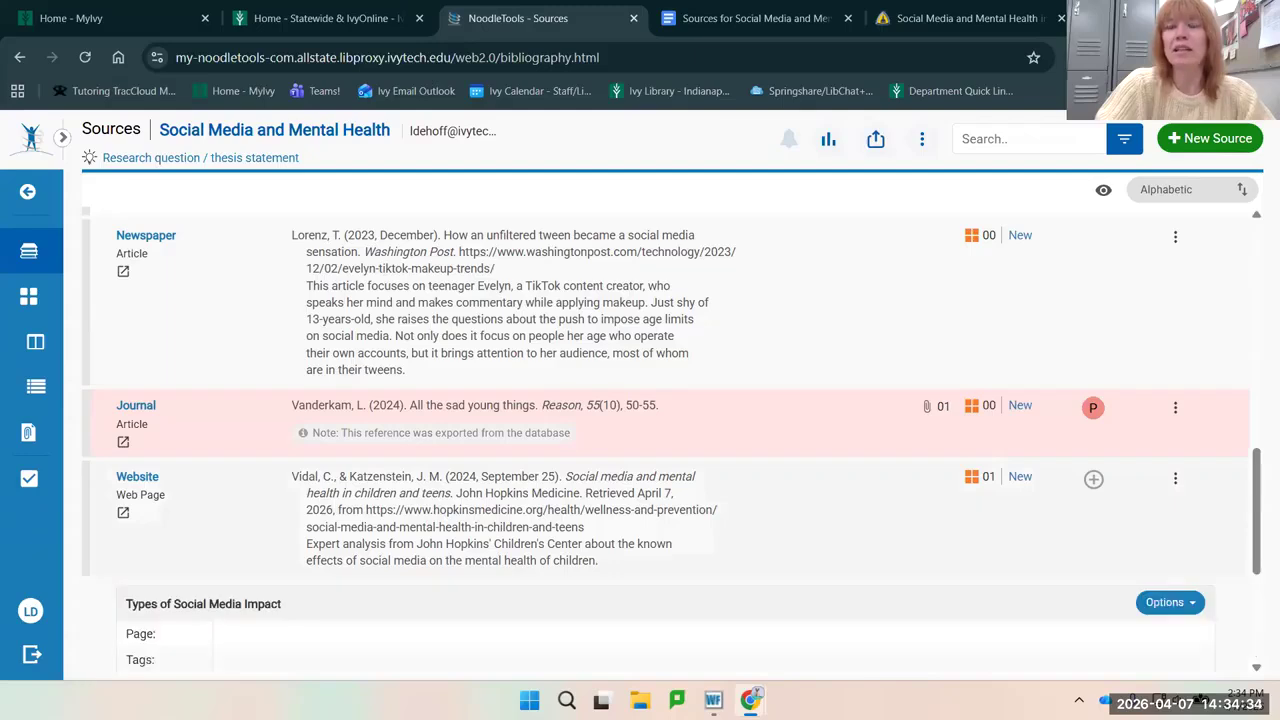
scroll(666, 500, "down", 3)
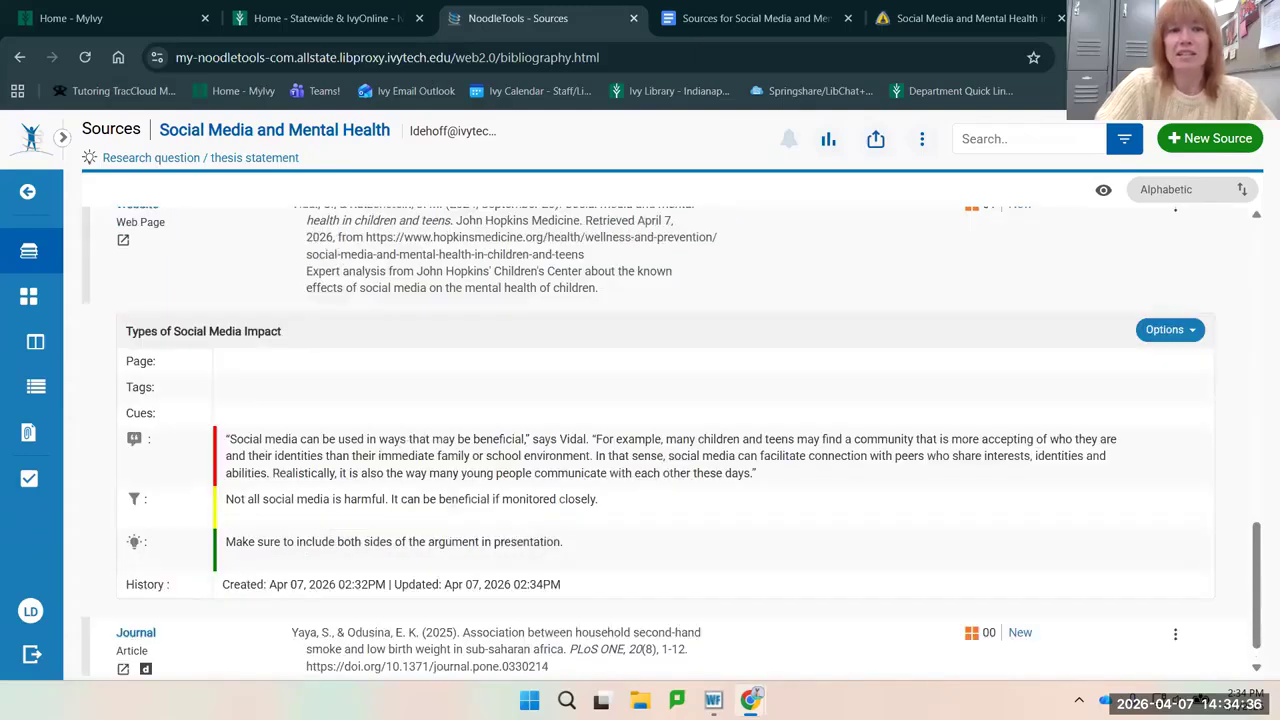
scroll(591, 606, "down", 1)
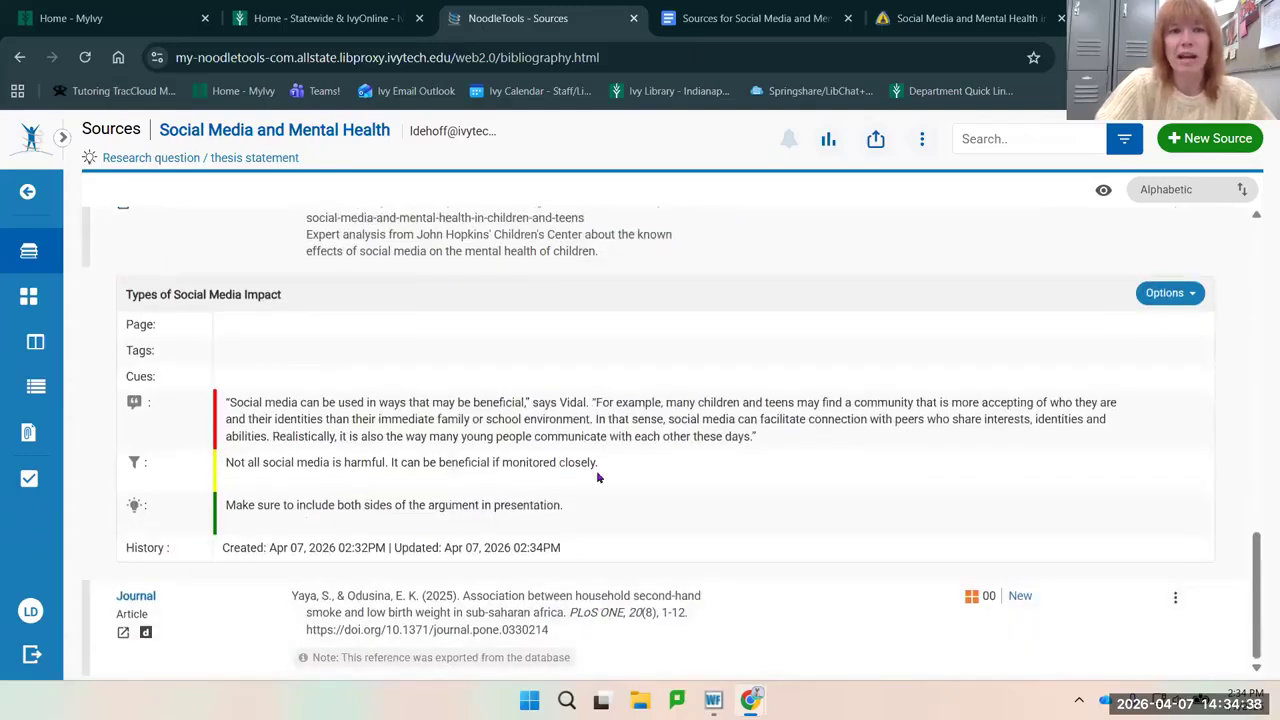
scroll(840, 477, "up", 4)
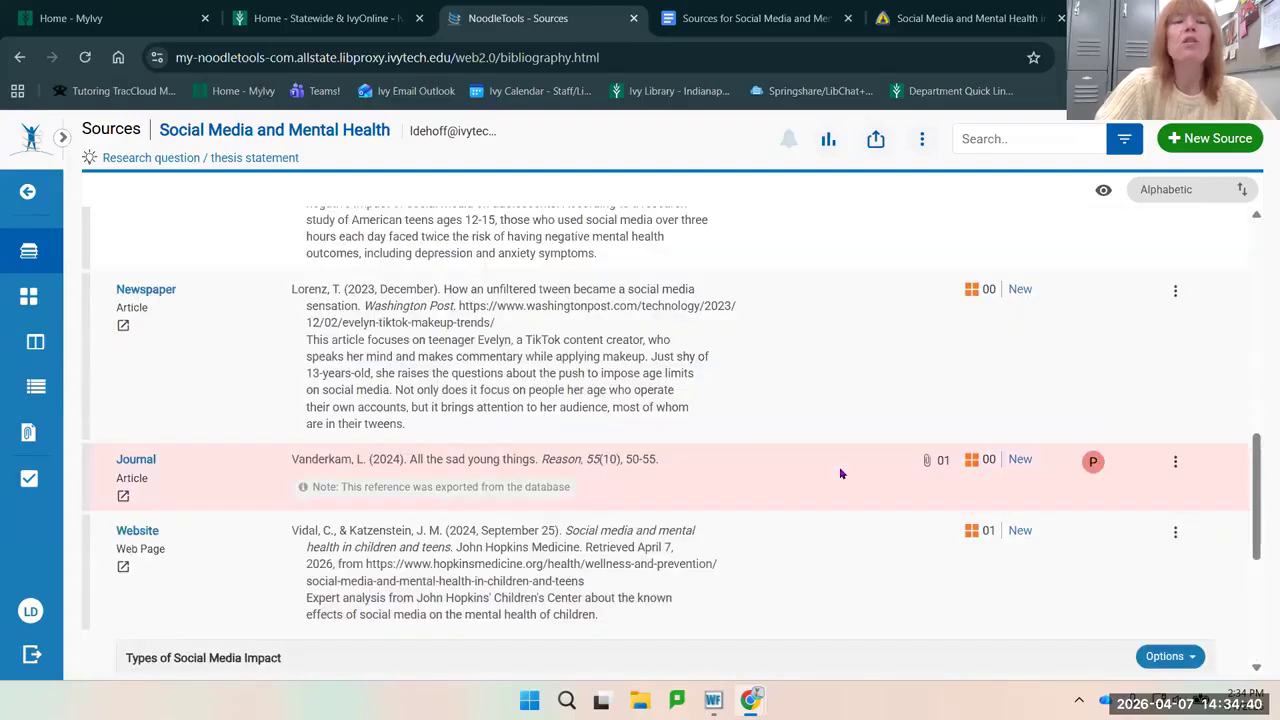
scroll(704, 527, "up", 10)
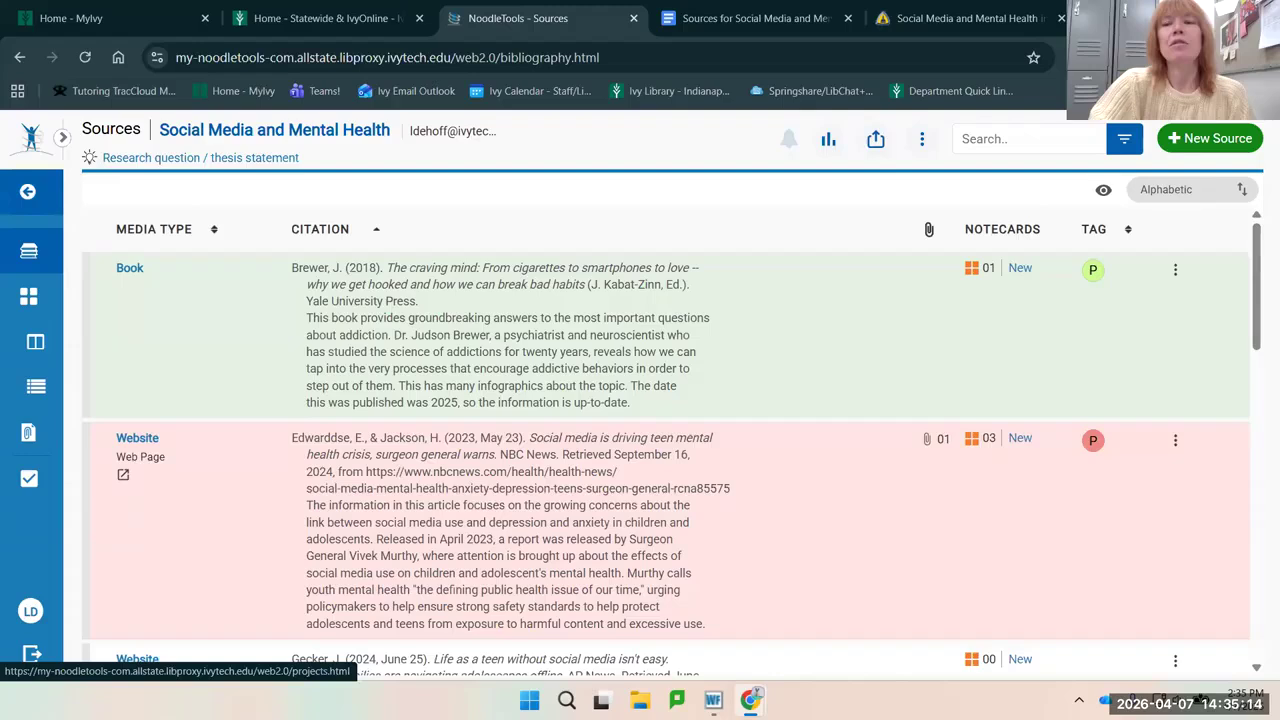
- Create a NoodleTools project titled "Second Hand Smoke" with MLA (MLA Handbook, 9th ed.) citation style and the Advanced citation level
left_click(28, 191)
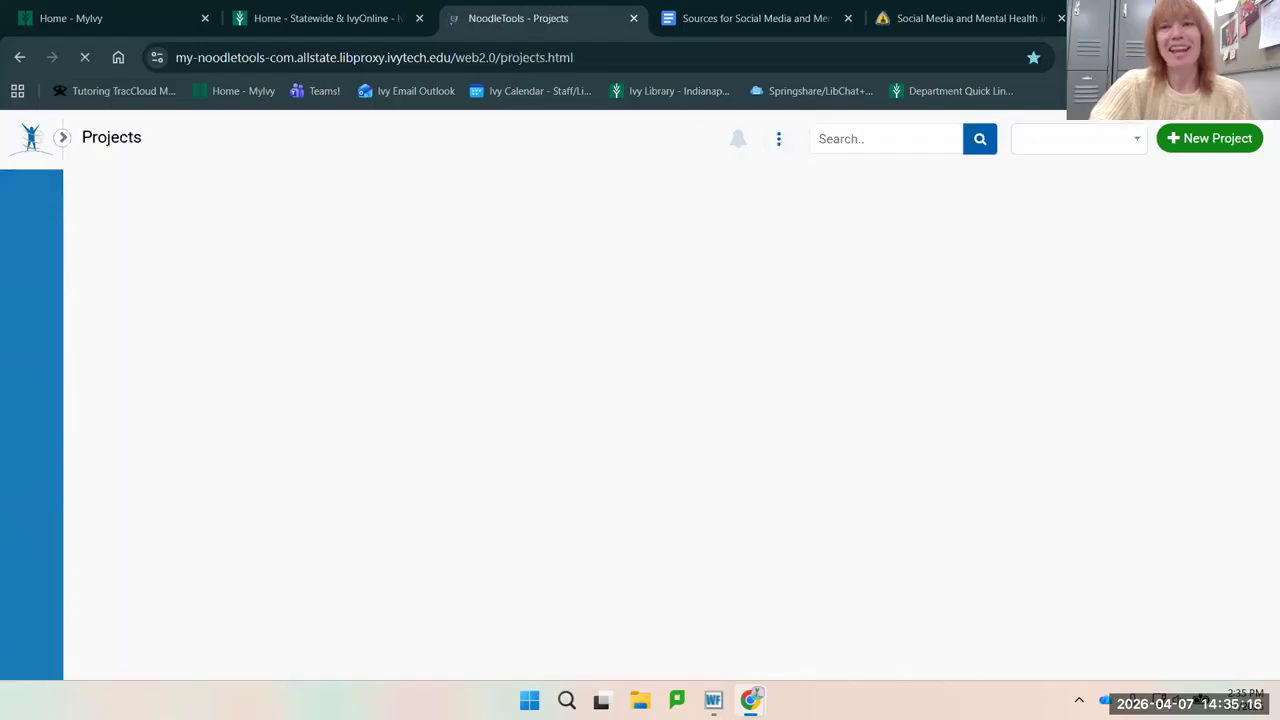
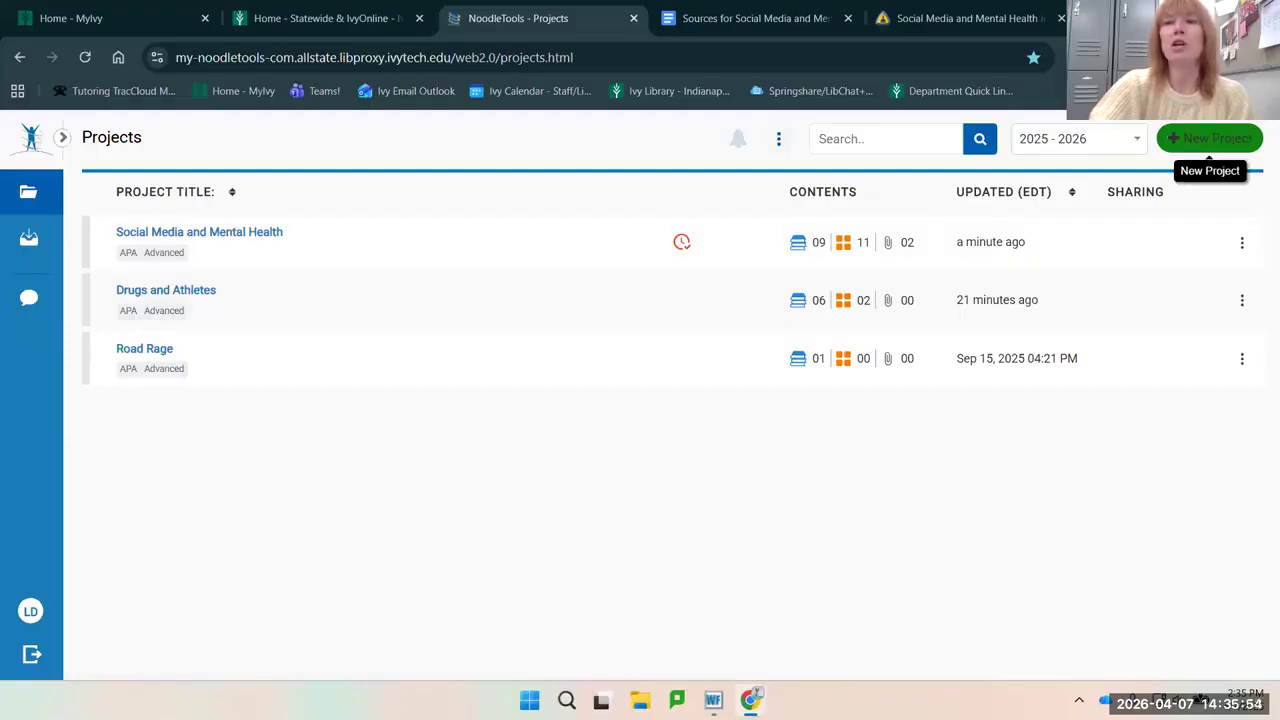
left_click(1209, 140)
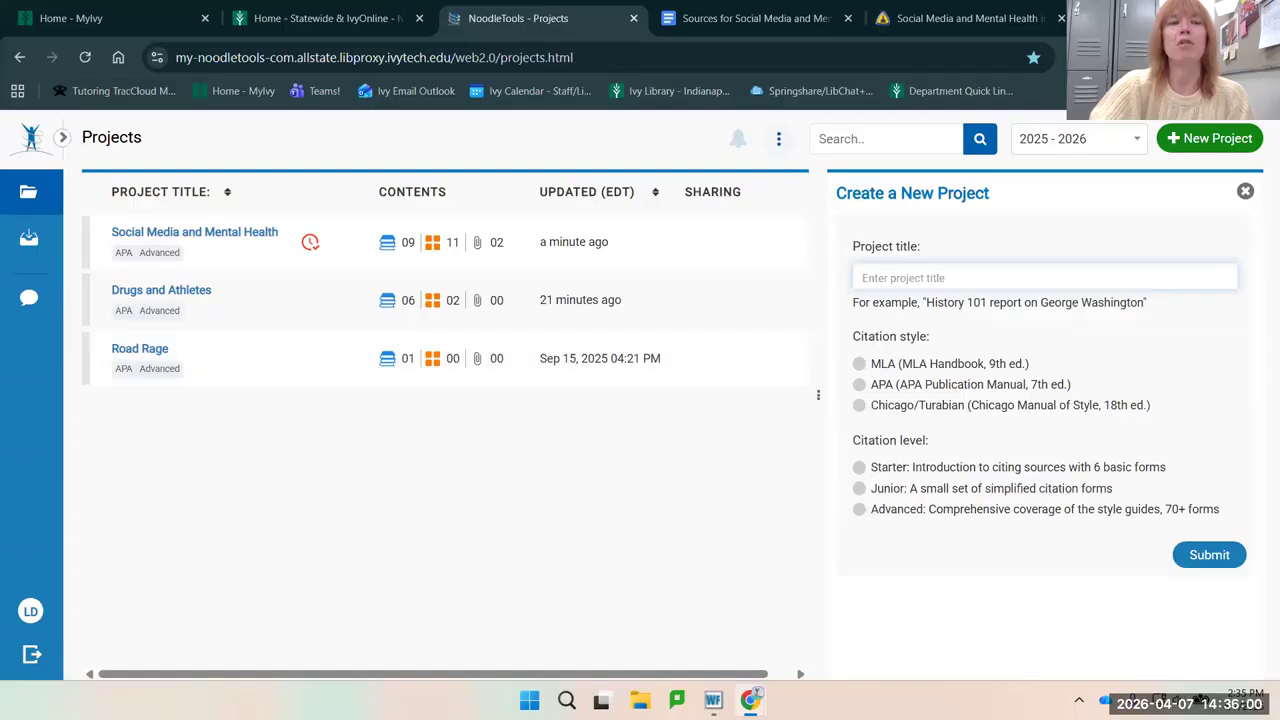
left_click(1049, 282)
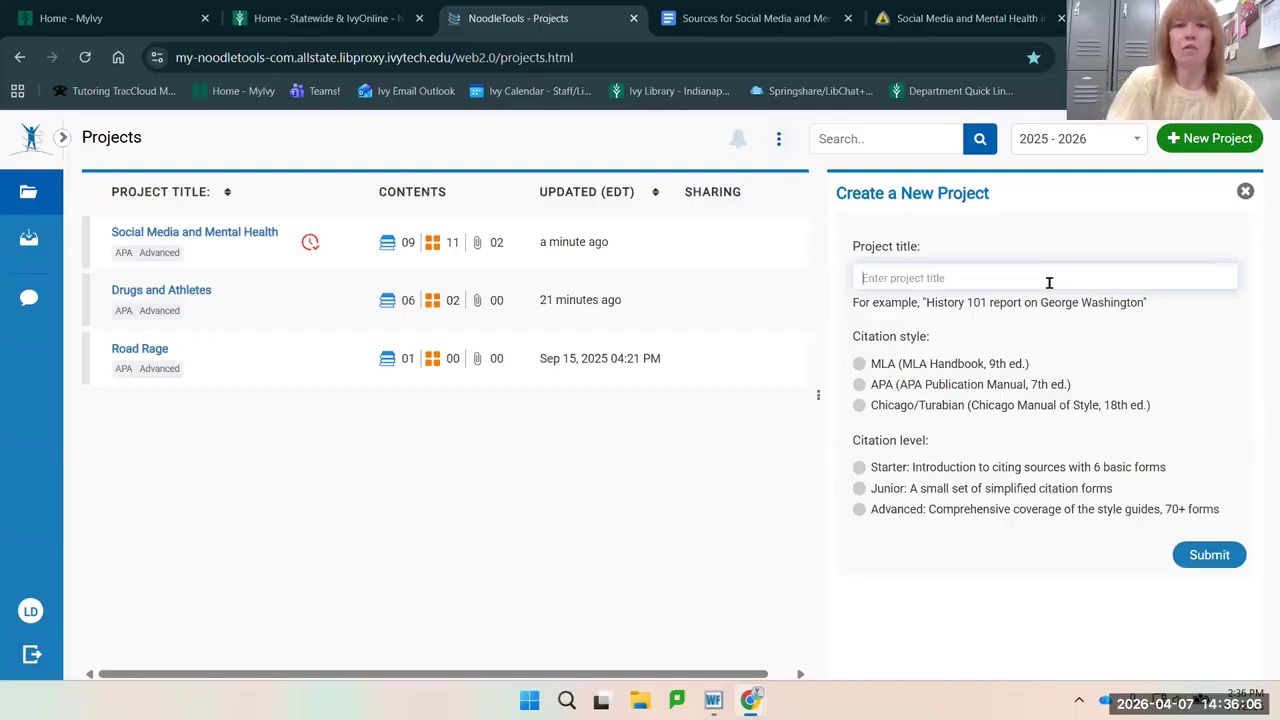
type("Second Hand Smoke")
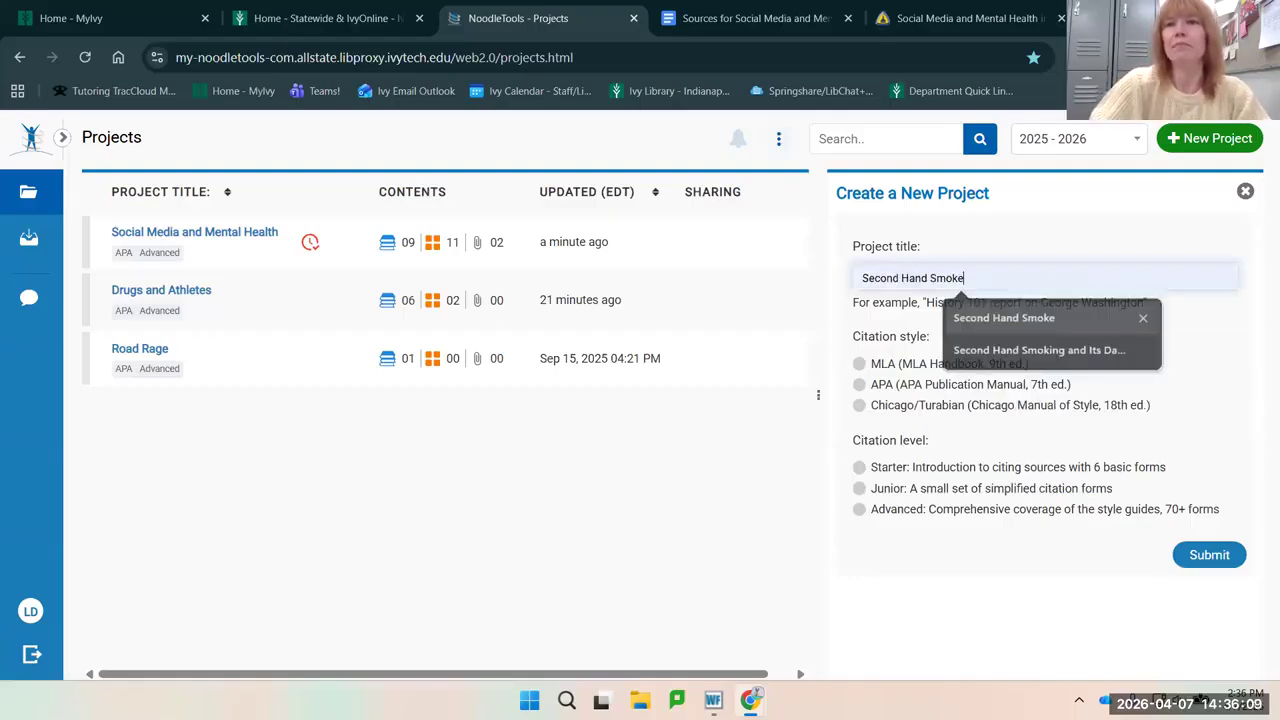
left_click(1035, 326)
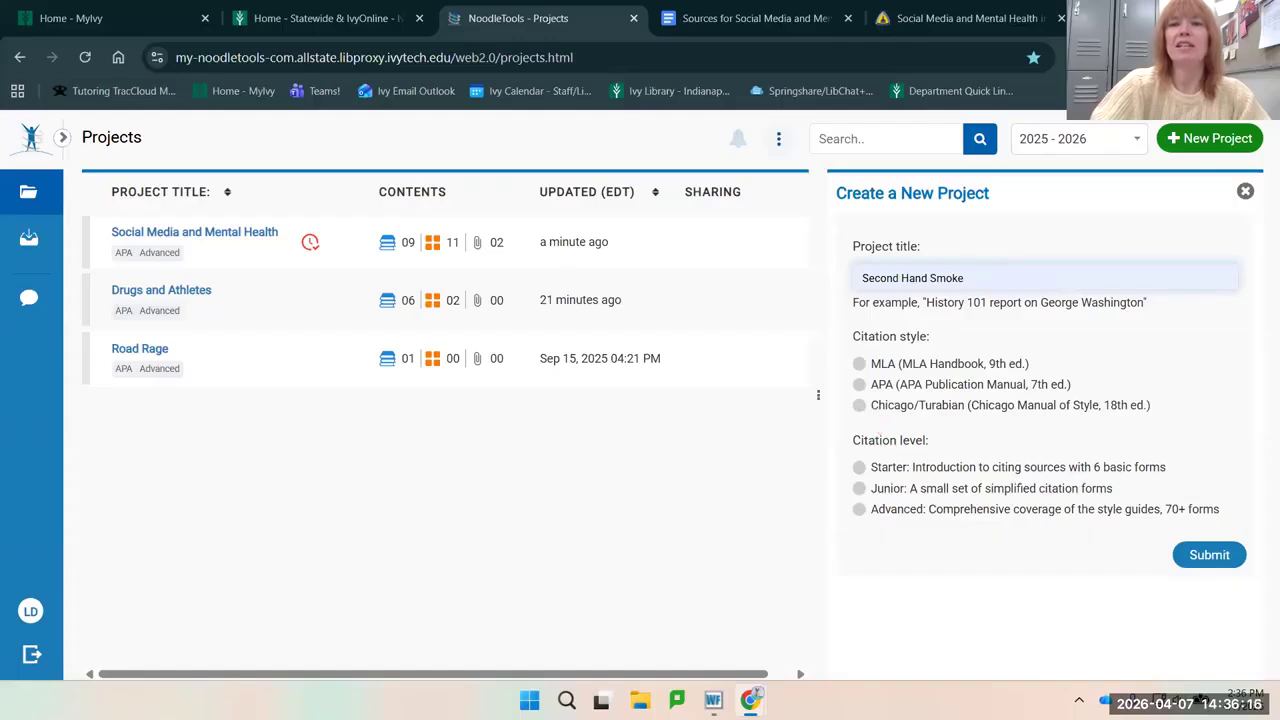
left_click(859, 363)
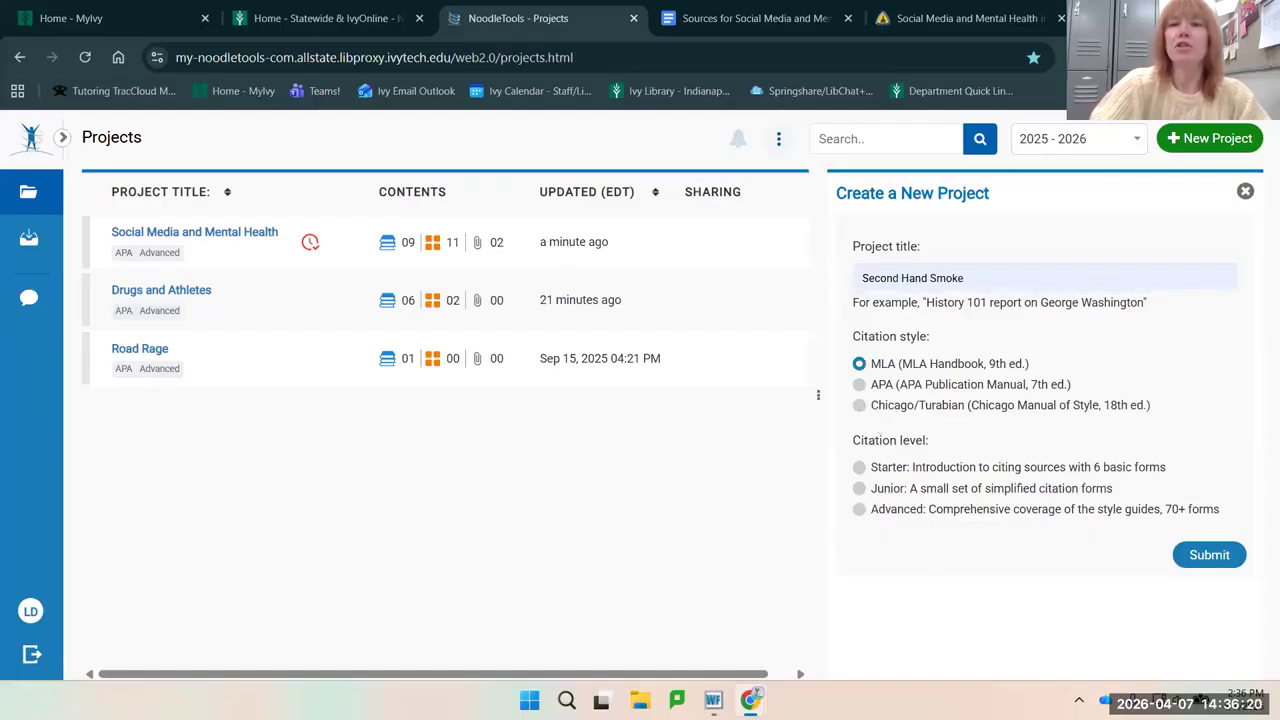
left_click(859, 510)
left_click(1209, 556)
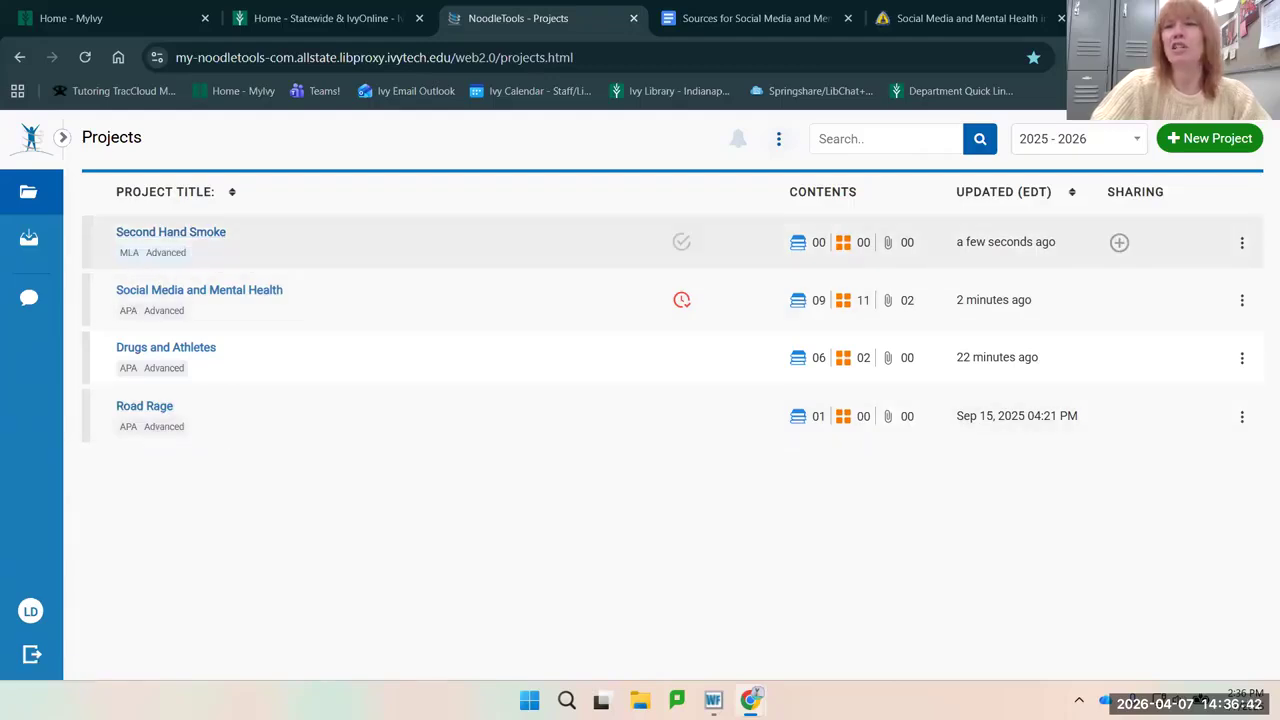
- Try APA (APA Publication Manual, 7th ed.) as the Second Hand Smoke project's citation style, closing its settings without submitting
left_click(1242, 242)
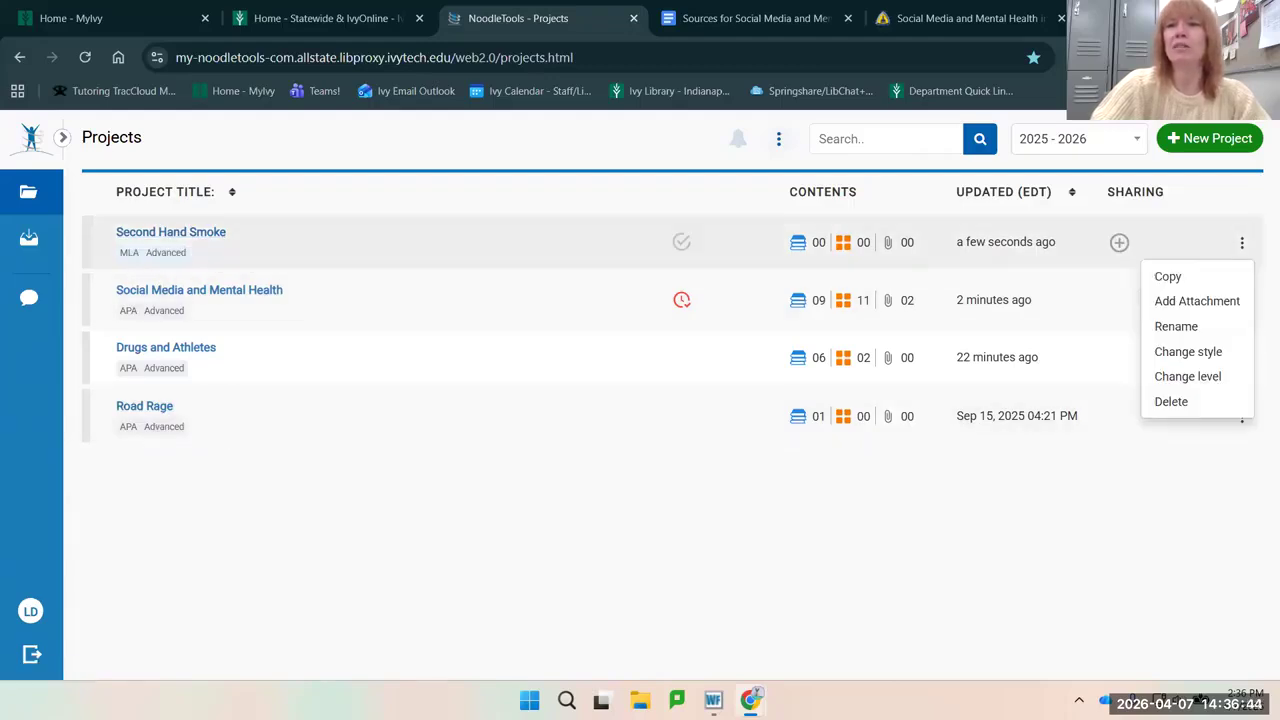
left_click(1188, 351)
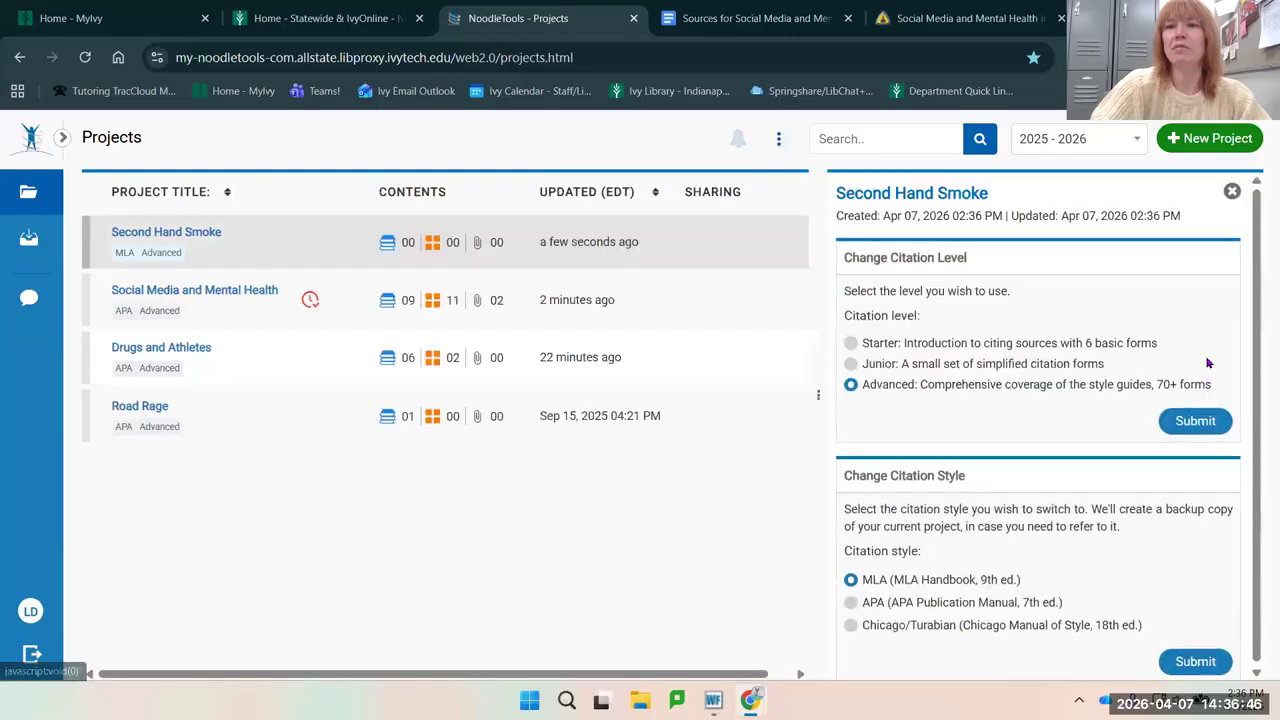
left_click(850, 602)
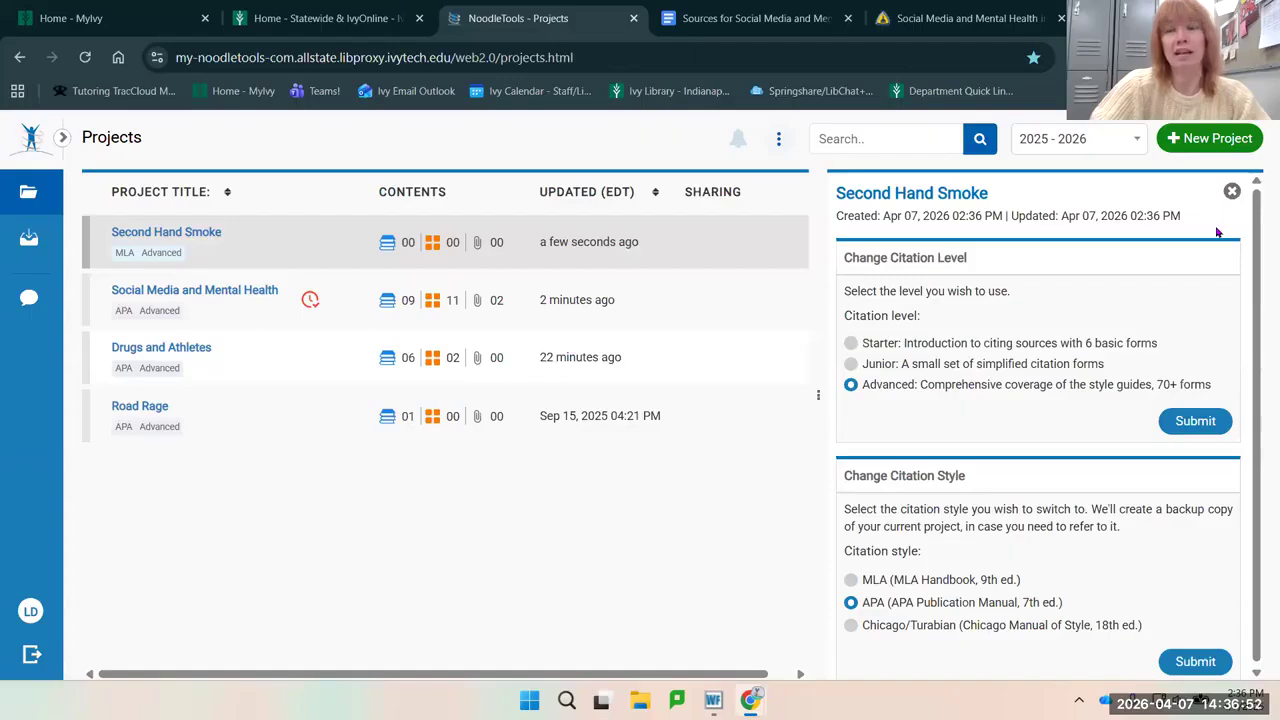
left_click(1231, 191)
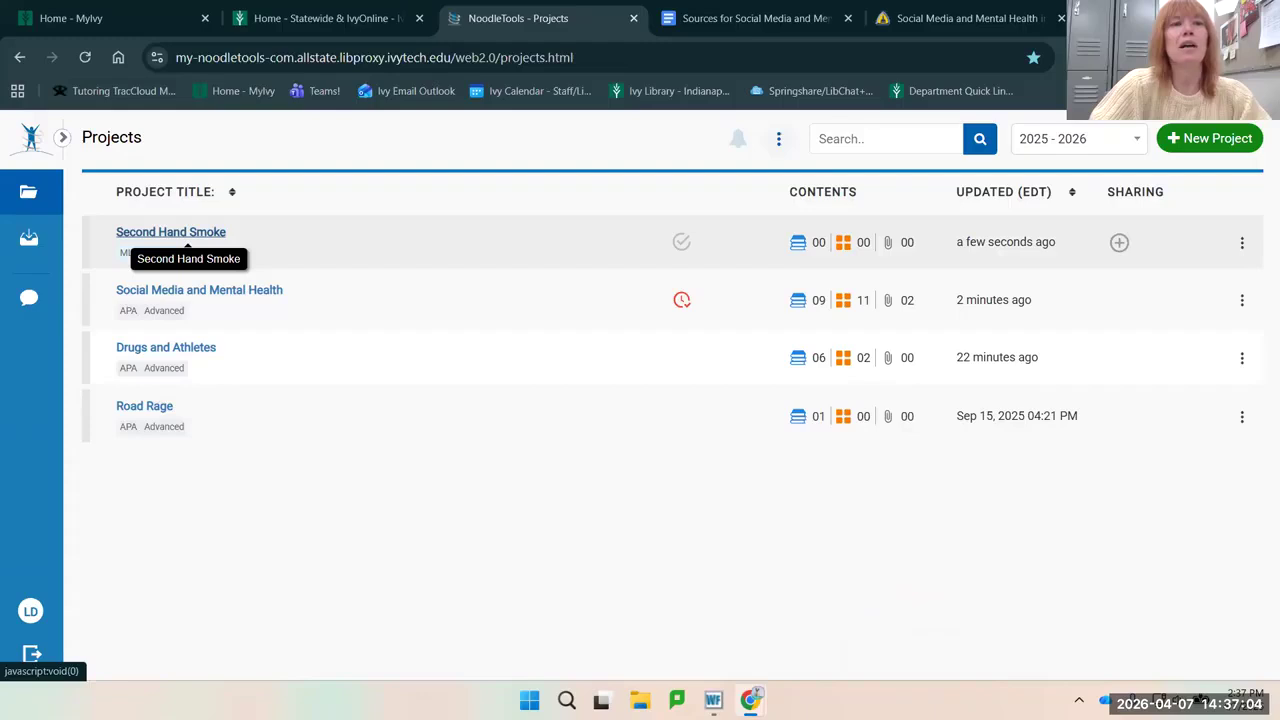
- View the Second Hand Smoke project's source list, then return to the list of projects
left_click(186, 238)
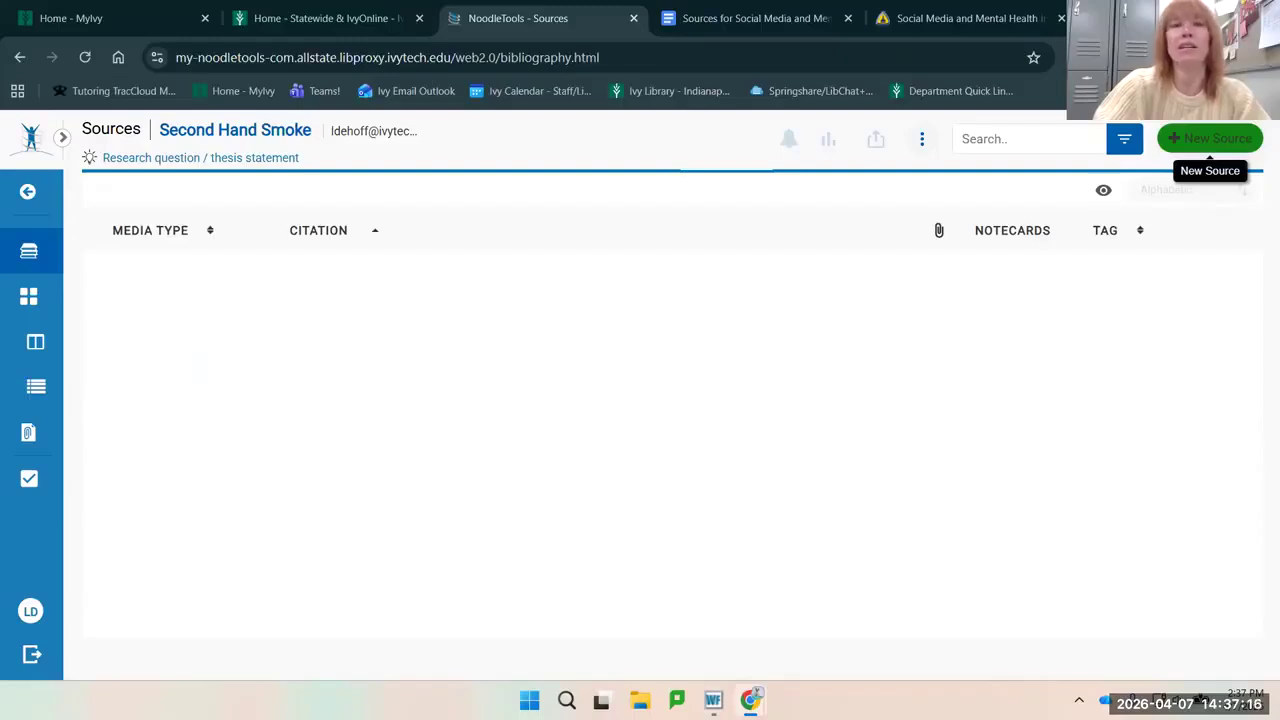
left_click(28, 191)
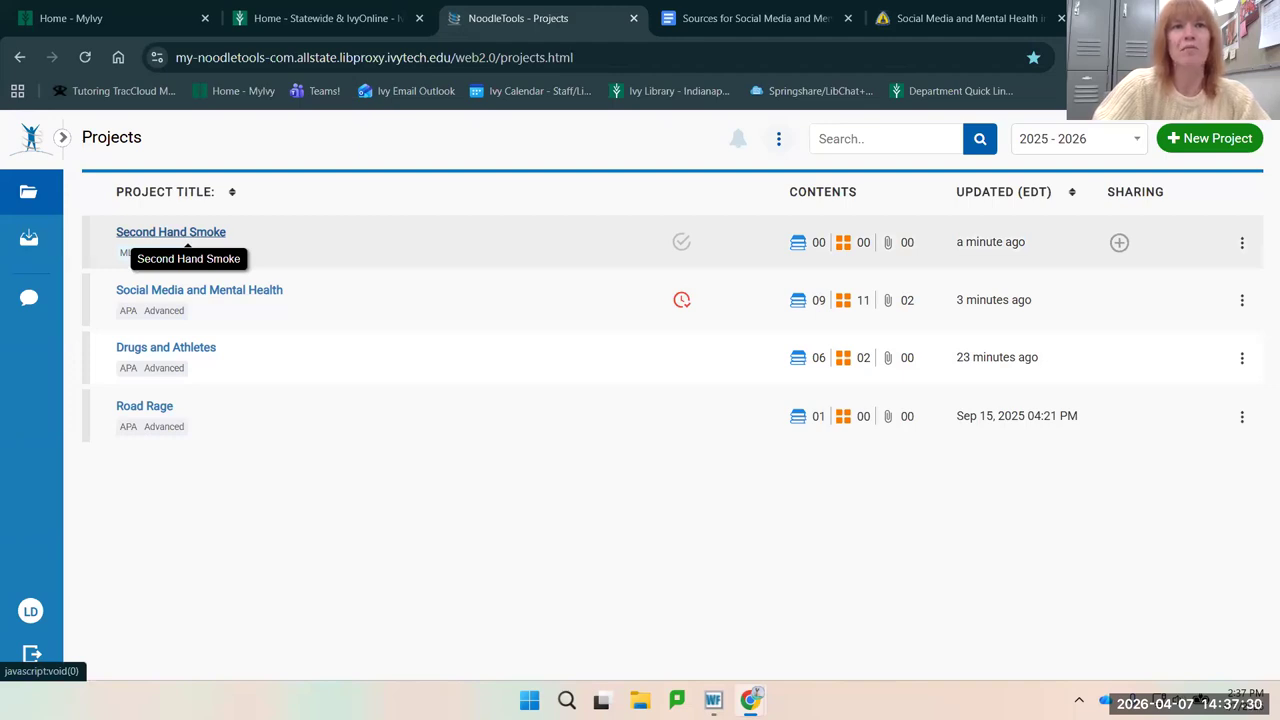
- Go to the Ivy Tech library home page and open the Academic Search Complete featured database
left_click(325, 18)
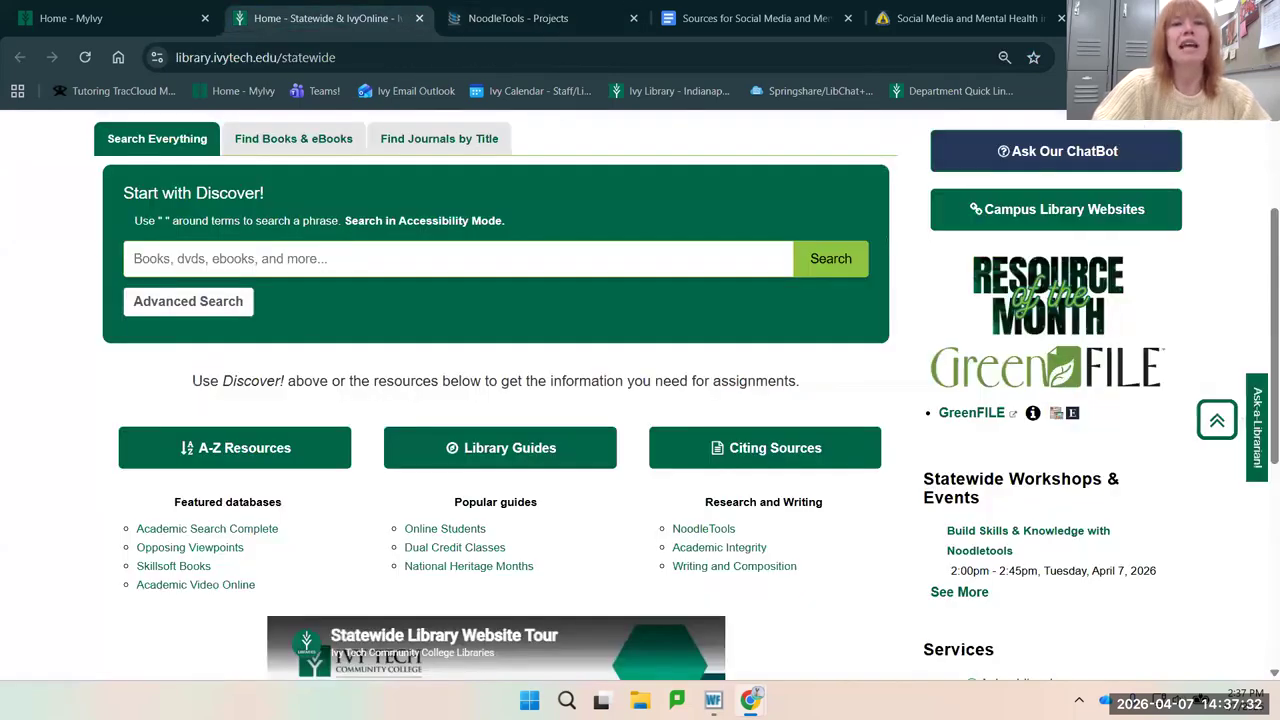
scroll(668, 466, "up", 2)
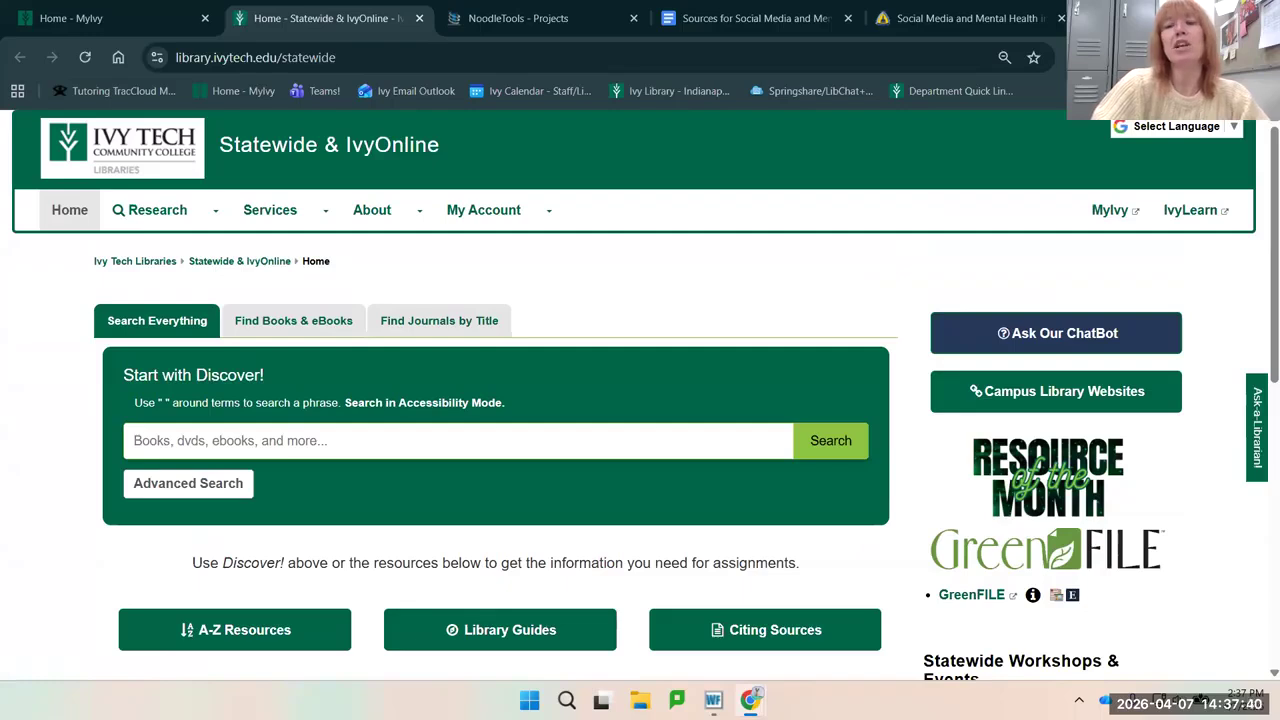
scroll(640, 394, "down", 1)
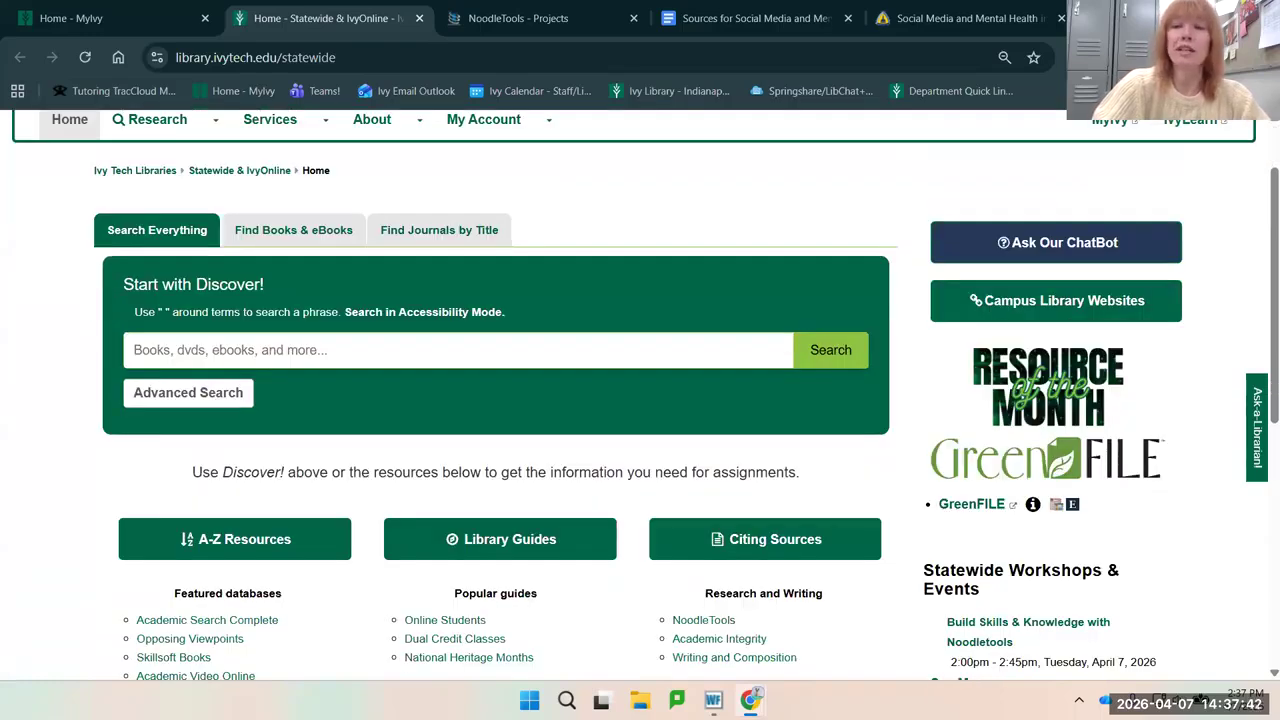
scroll(640, 394, "down", 1)
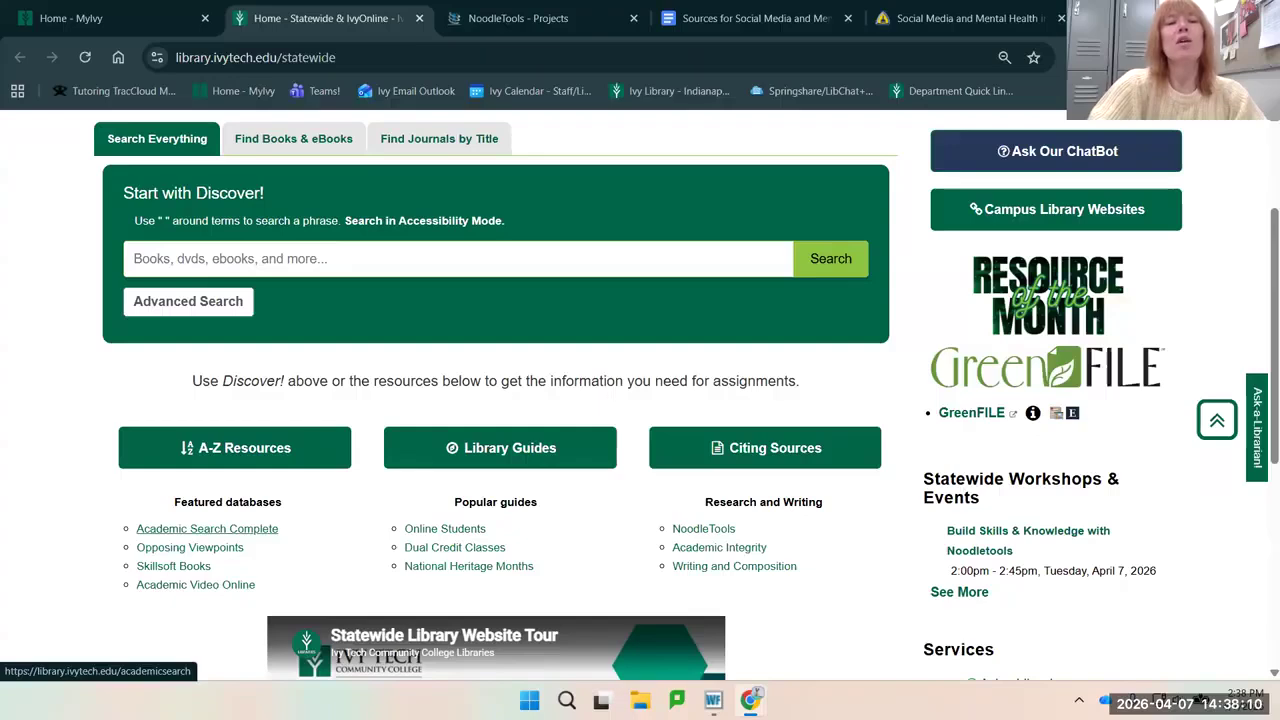
left_click(207, 528)
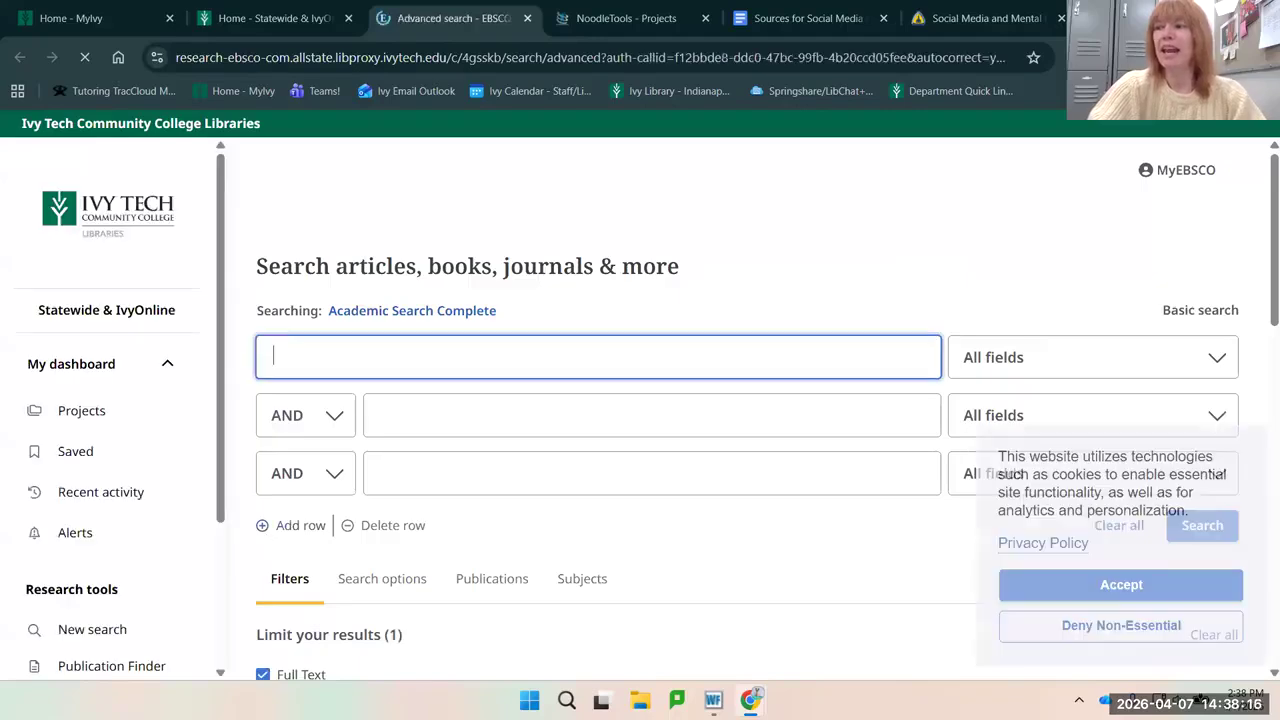
- Enter "second-hand smoke" AND "children" as the advanced search terms in Academic Search Complete
type("\"sec")
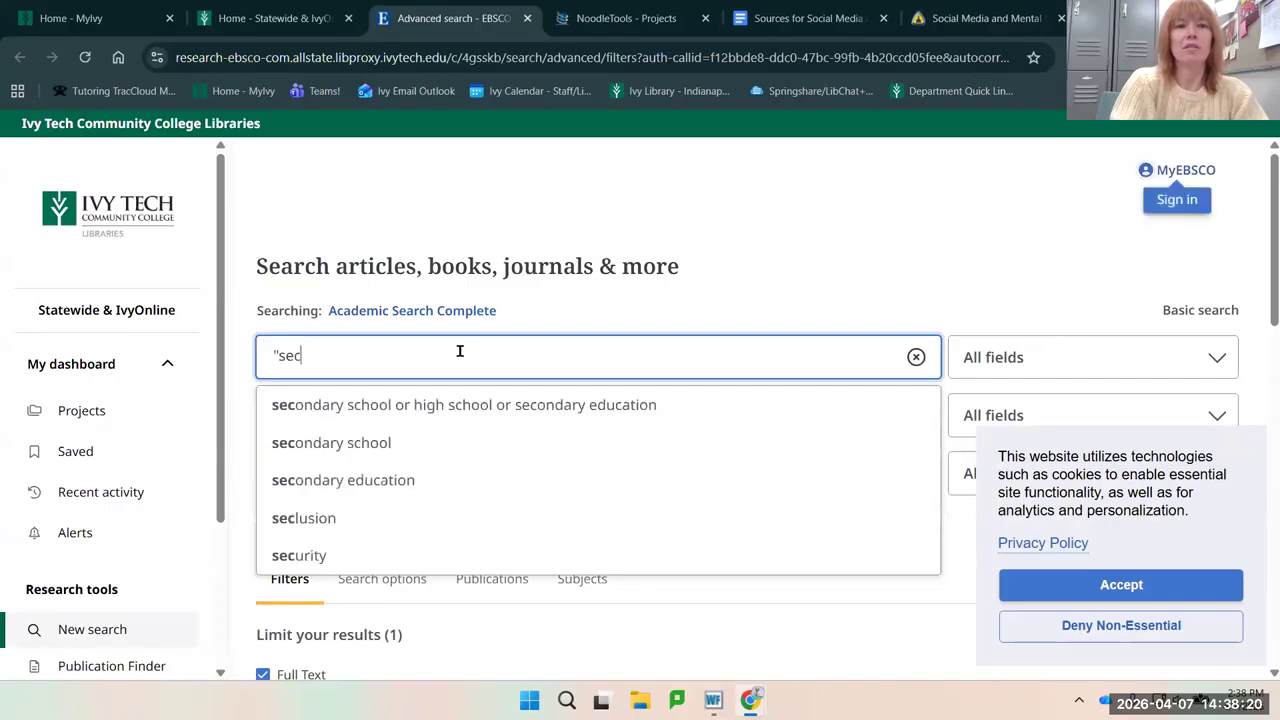
type("ond hand")
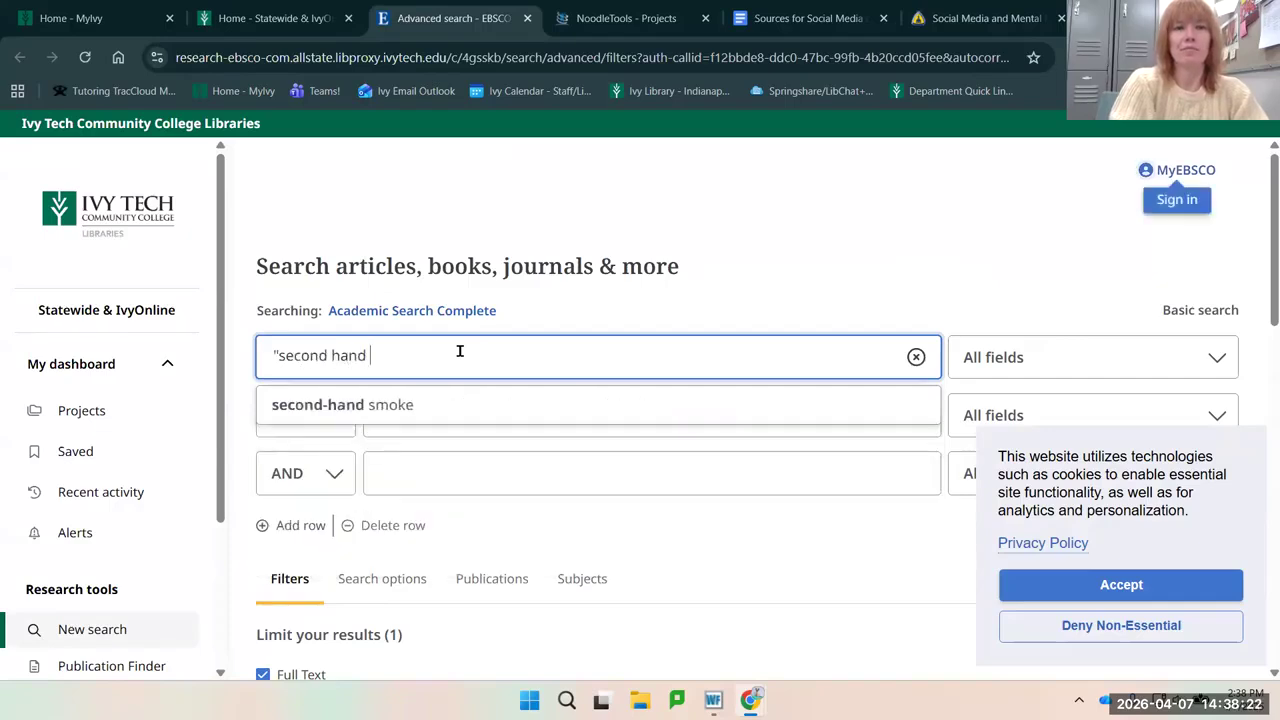
left_click(497, 405)
left_click(497, 417)
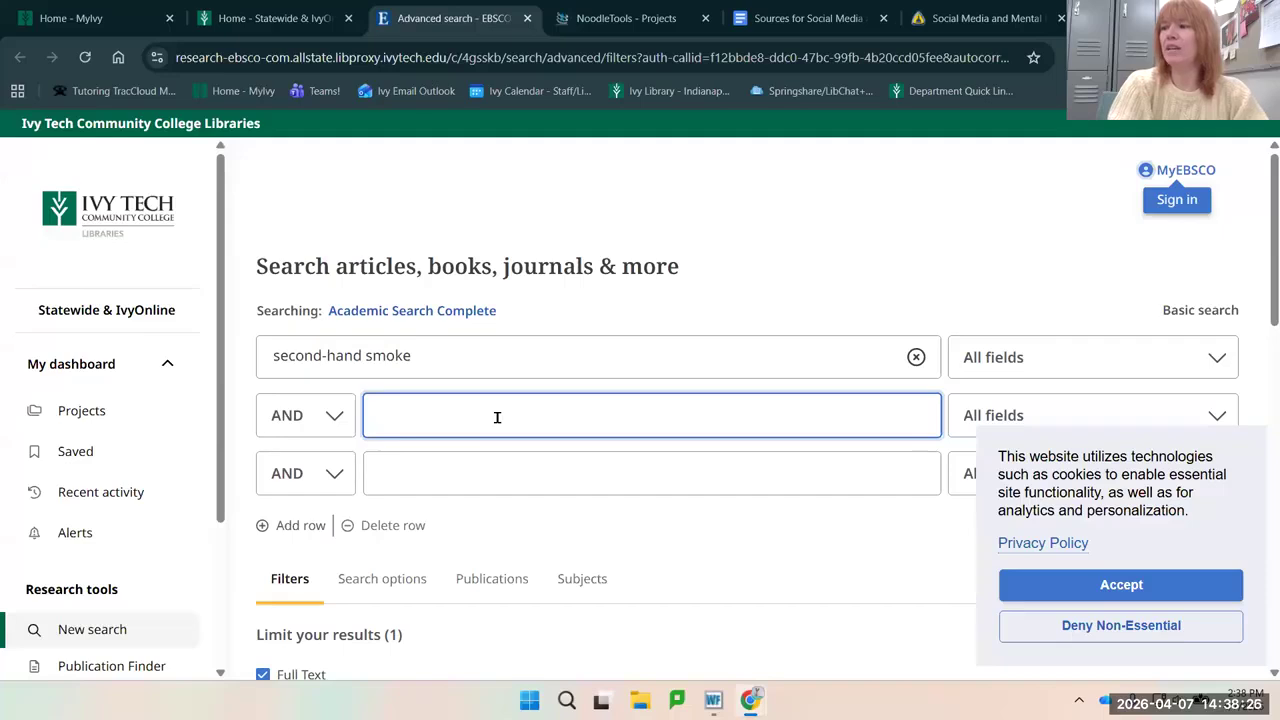
type("children")
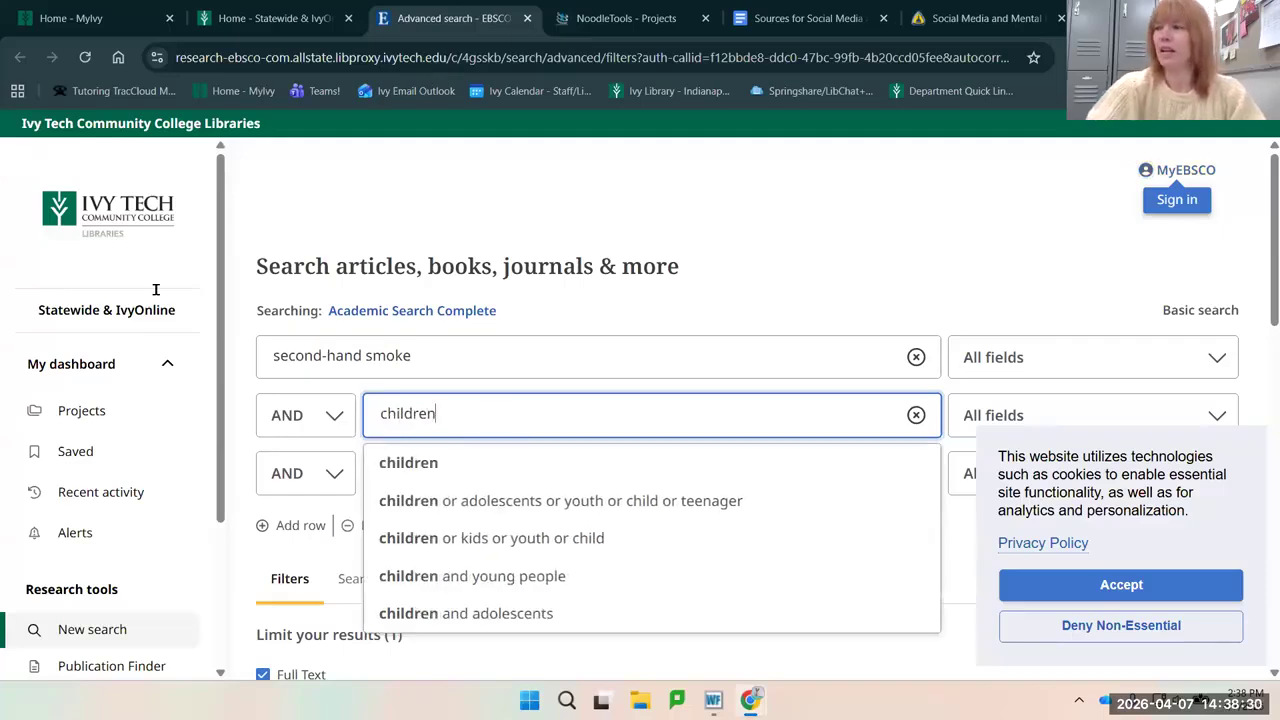
left_click(767, 266)
- Limit the search to peer-reviewed articles from the past 5 years, accept the cookies, run it and dismiss the results tip
scroll(767, 266, "down", 4)
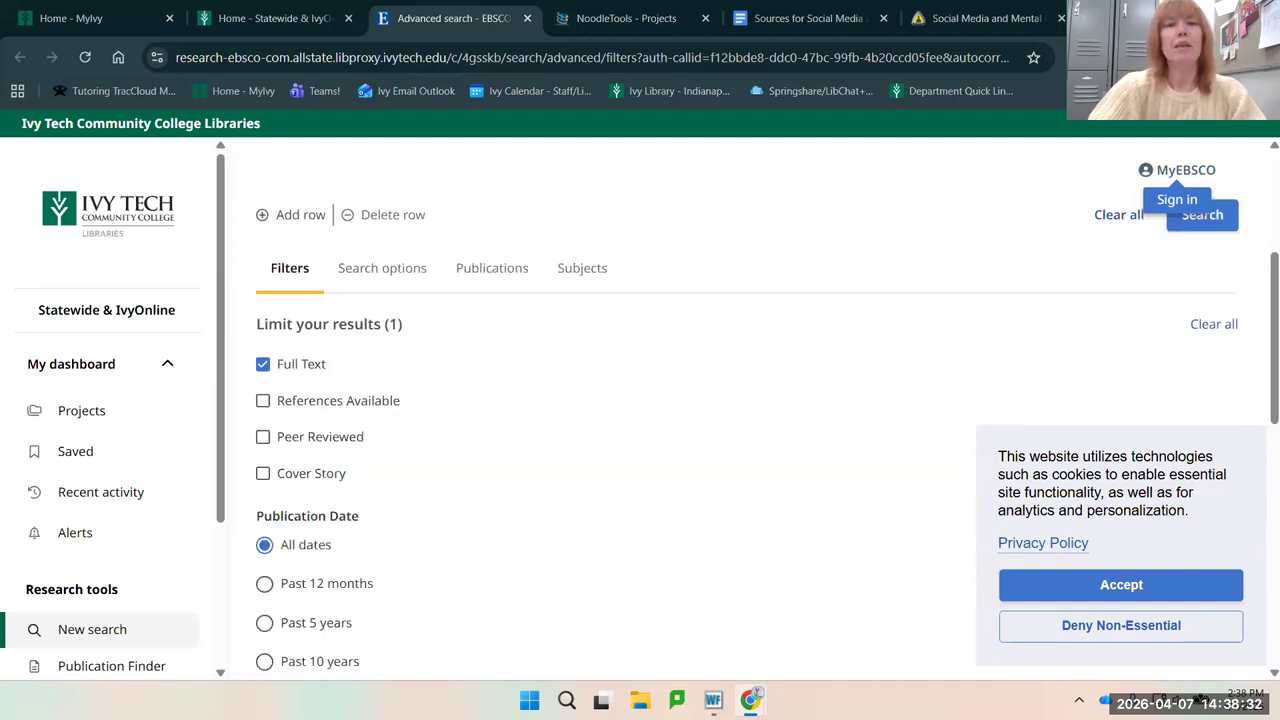
left_click(264, 385)
scroll(266, 500, "down", 1)
left_click(264, 479)
left_click(1121, 584)
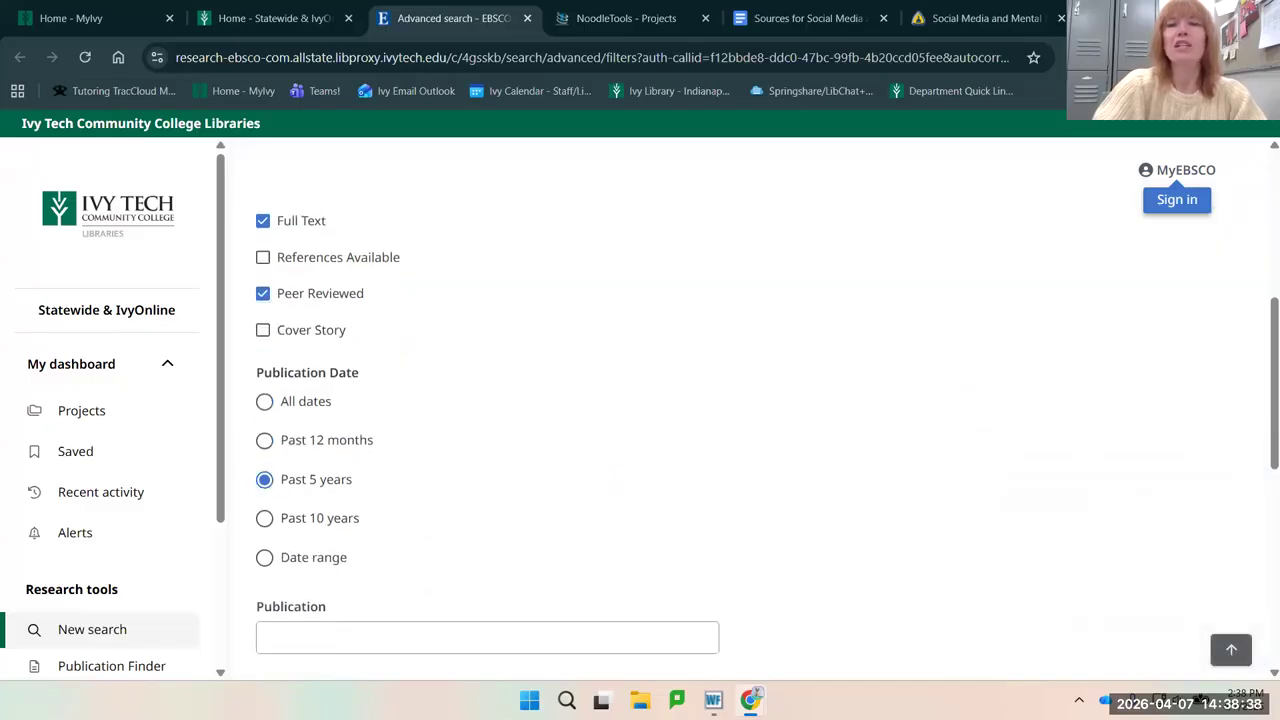
scroll(1121, 584, "down", 5)
left_click(1180, 597)
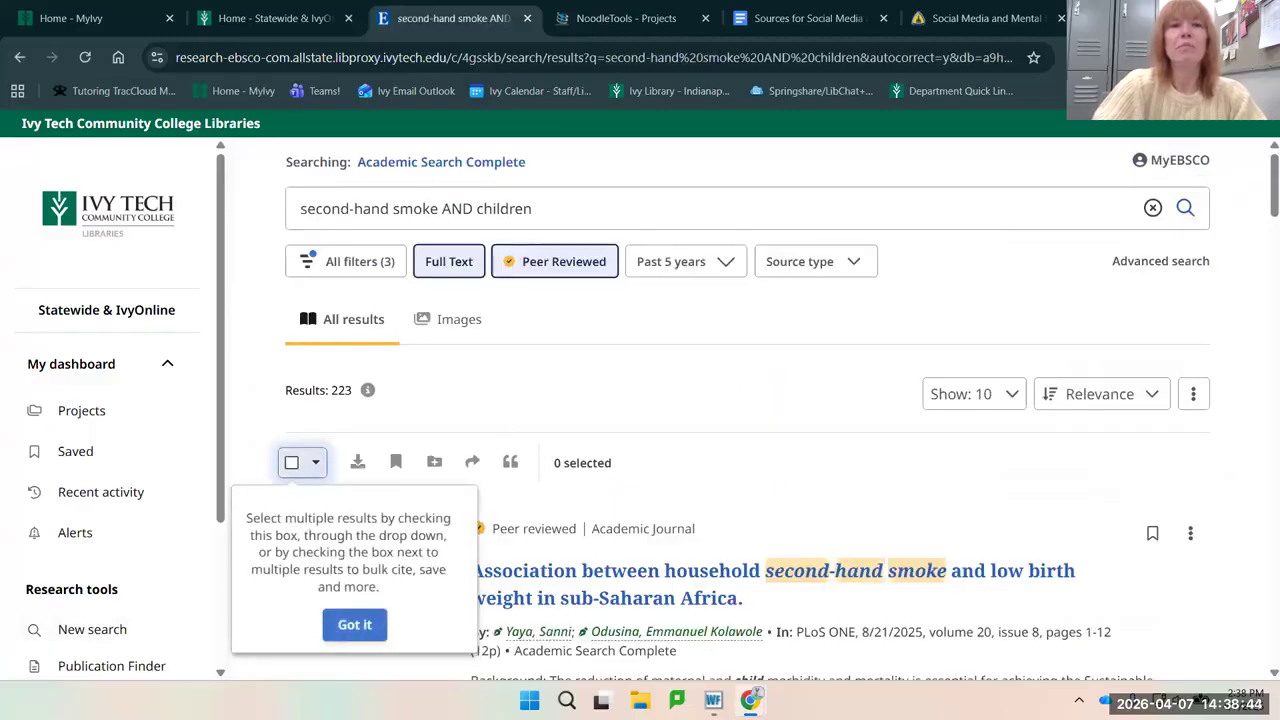
left_click(354, 624)
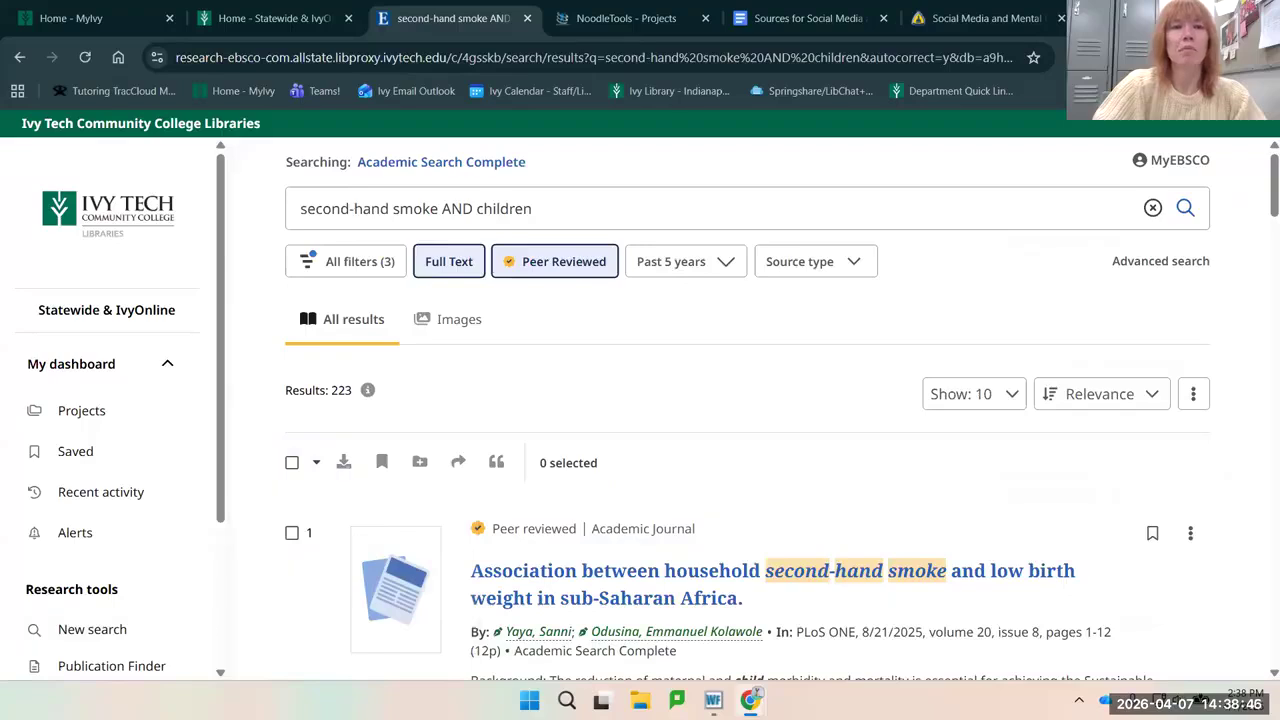
- Look through the second-hand smoke articles found, check the NoodleTools project list, and return to the search results
scroll(747, 512, "down", 5)
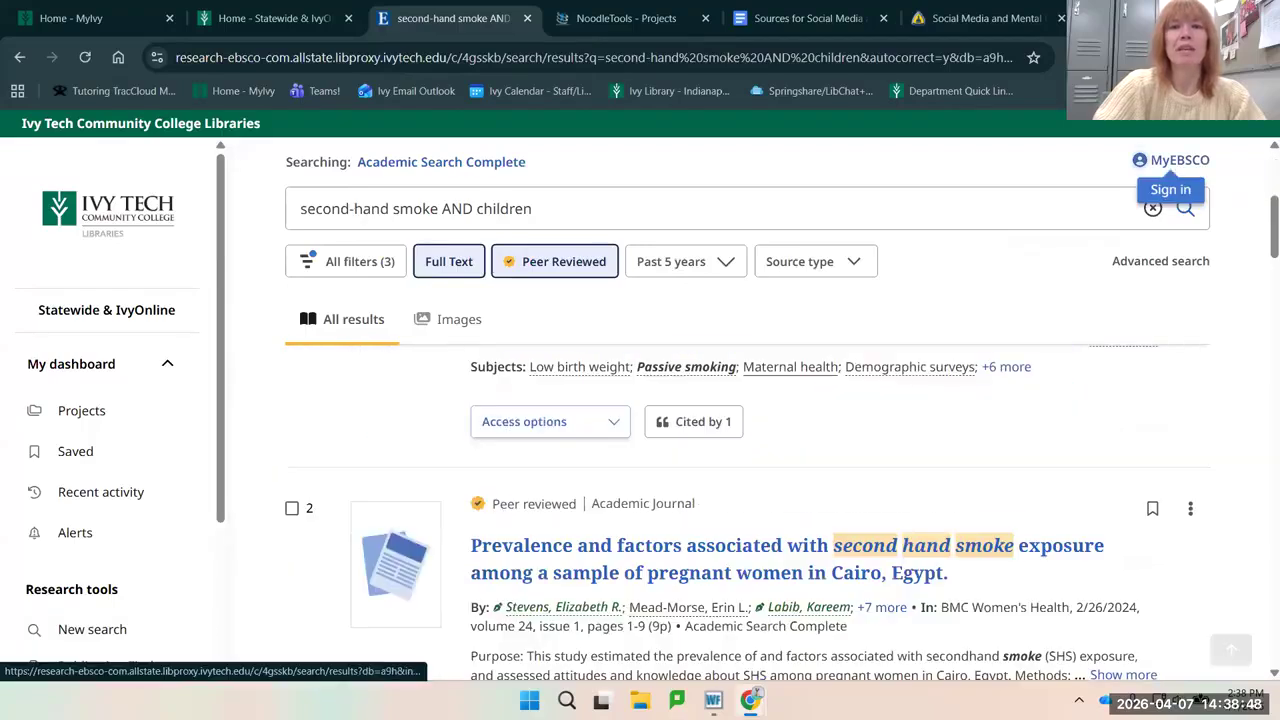
scroll(747, 500, "down", 4)
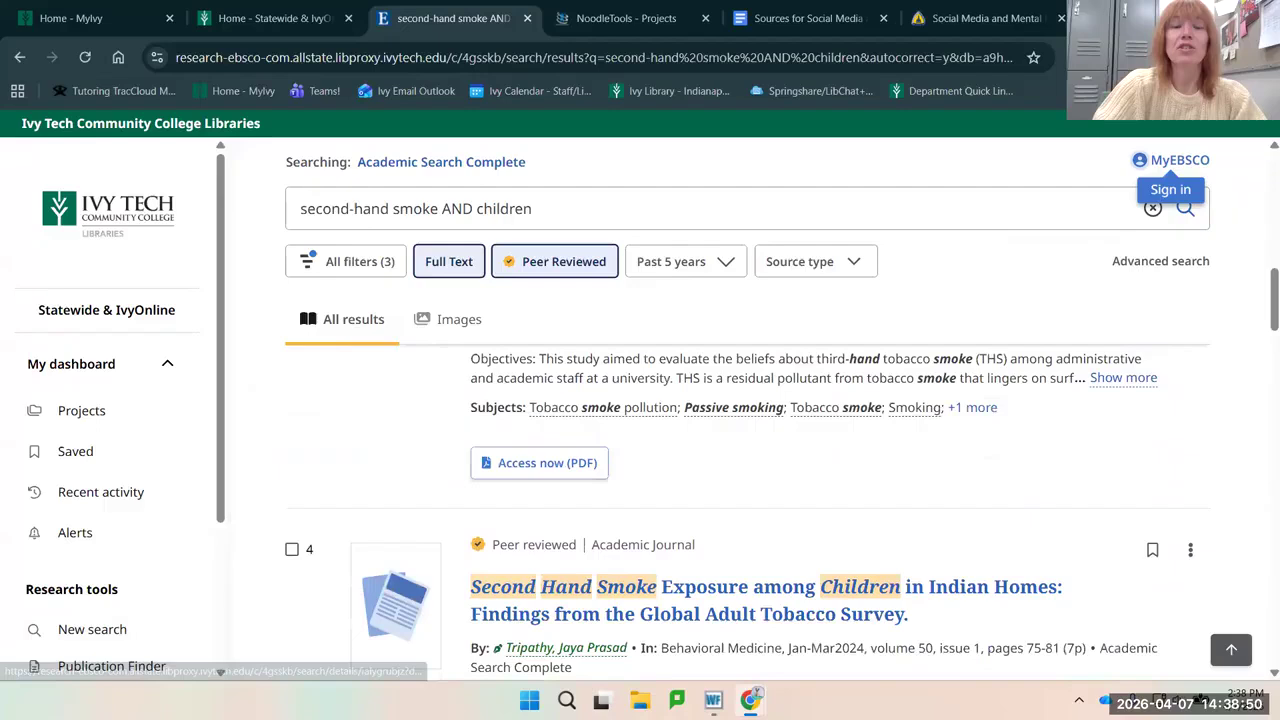
scroll(747, 500, "up", 1)
scroll(747, 500, "up", 8)
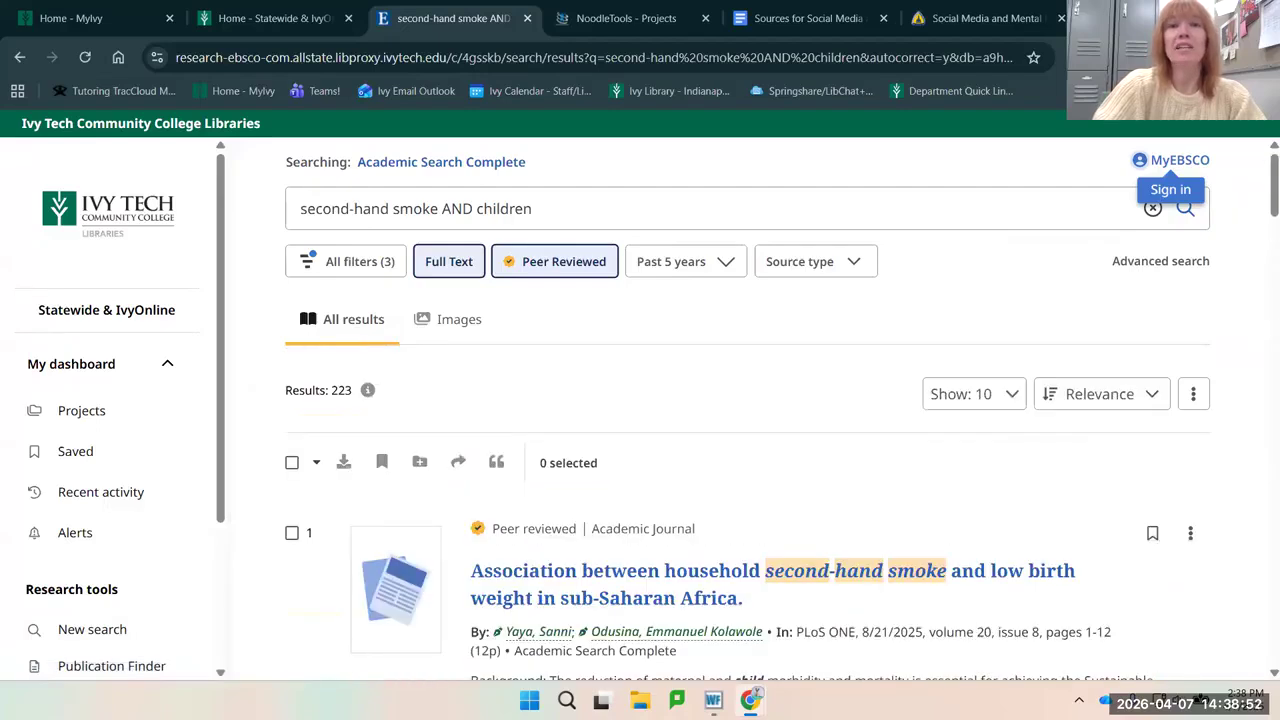
left_click(620, 18)
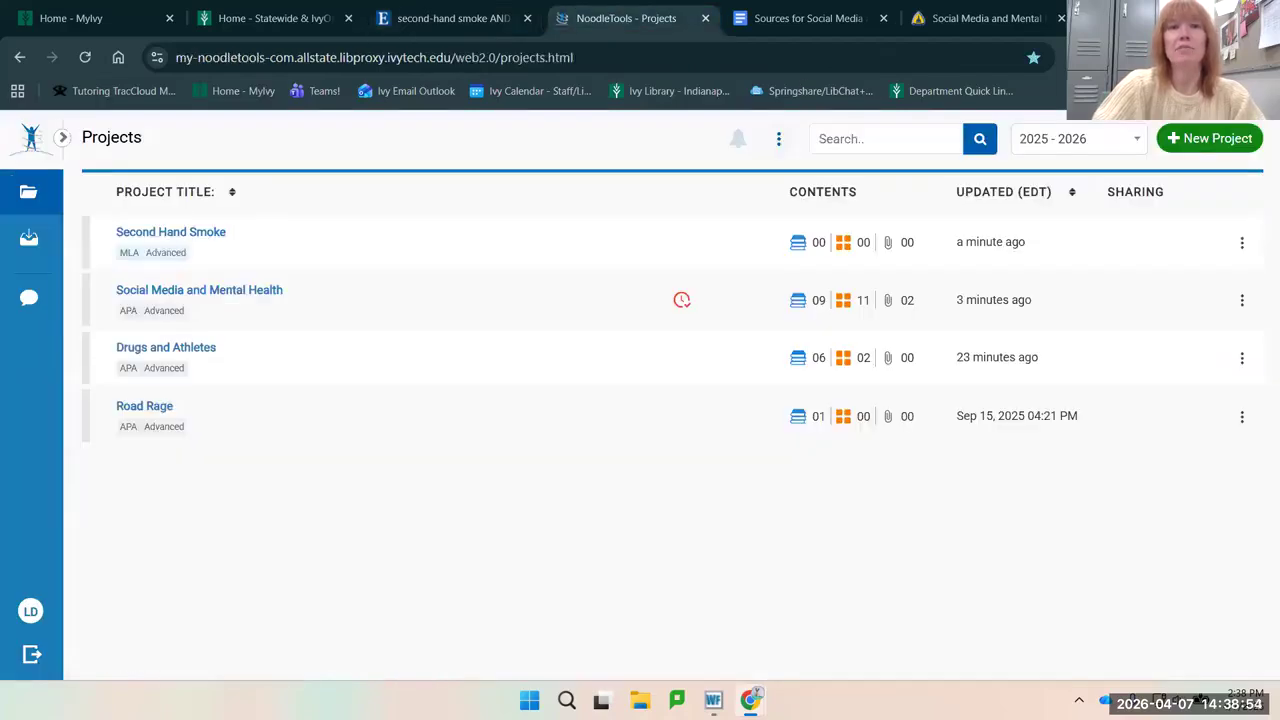
left_click(450, 18)
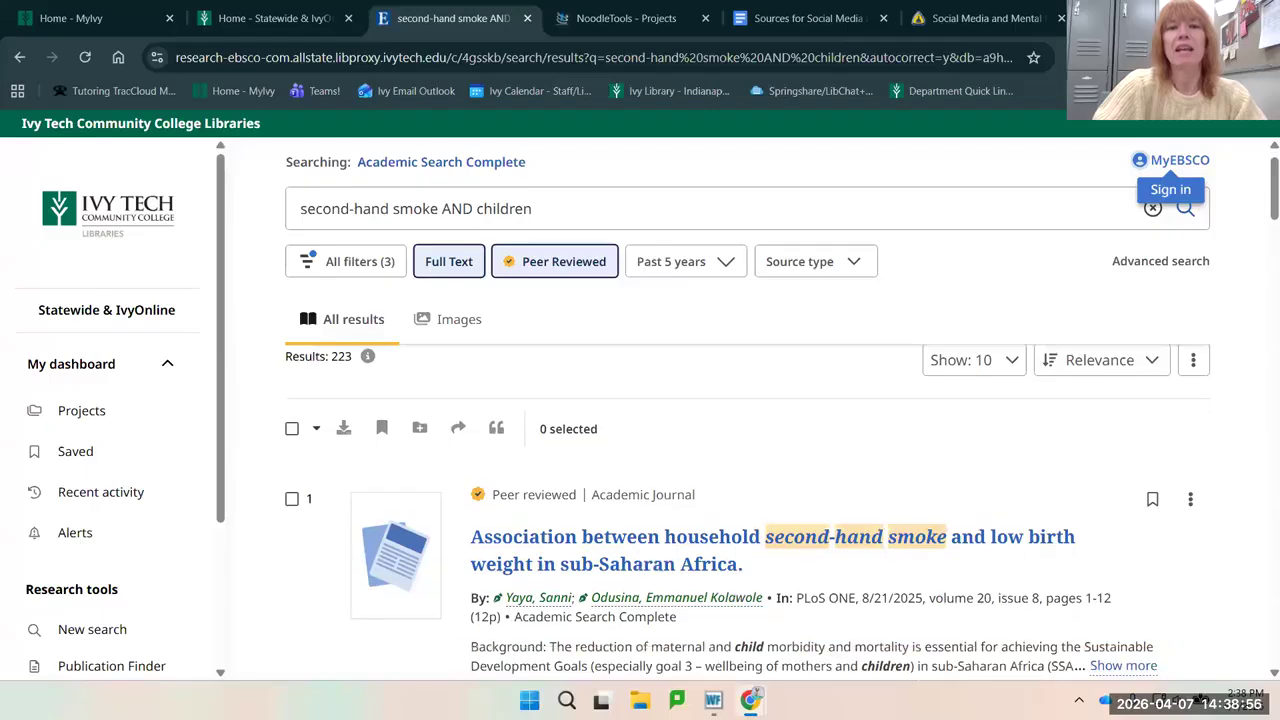
- Open the article "Association between household second-hand smoke and low birth weight in sub-Saharan Africa."
scroll(747, 500, "down", 1)
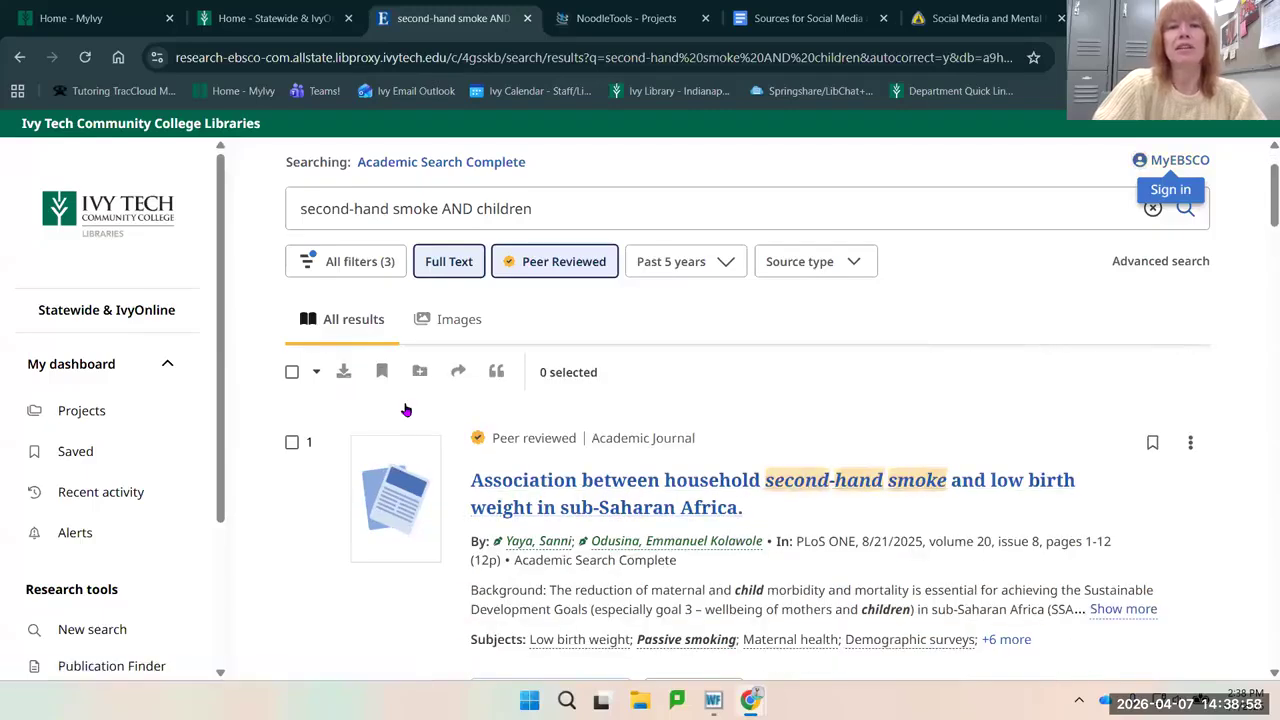
scroll(406, 410, "up", 1)
scroll(747, 500, "down", 2)
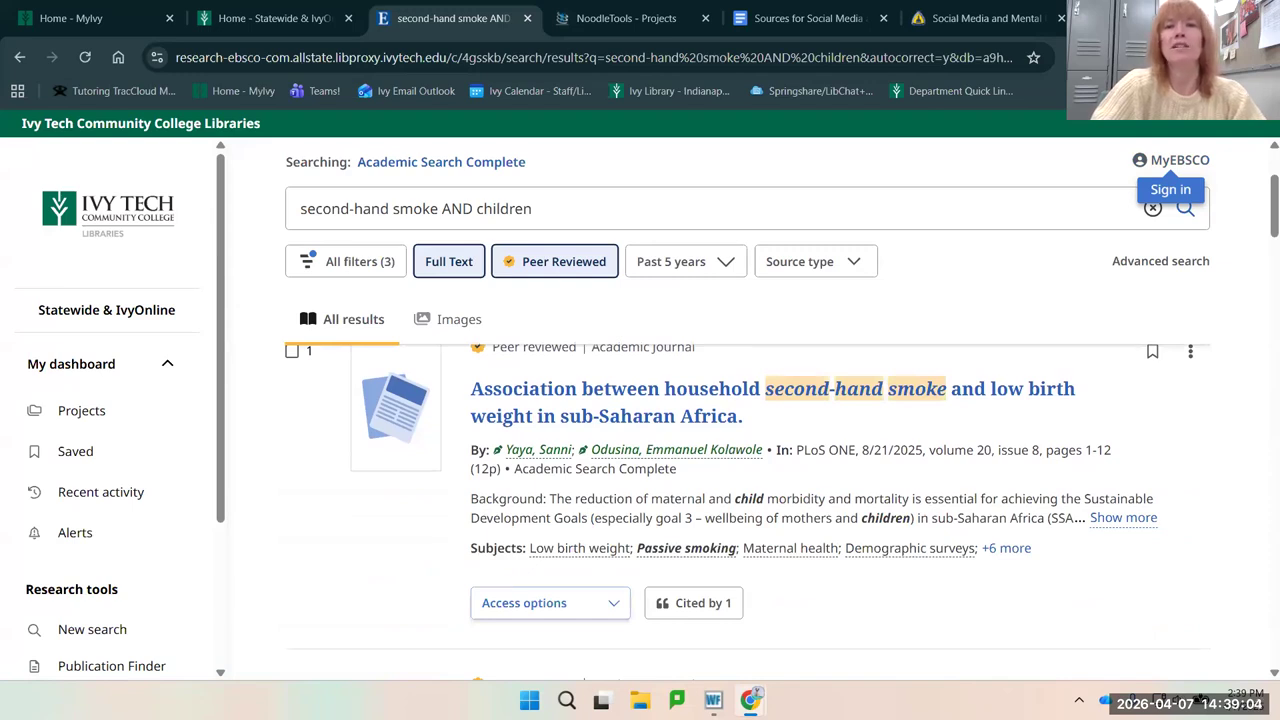
left_click(858, 406)
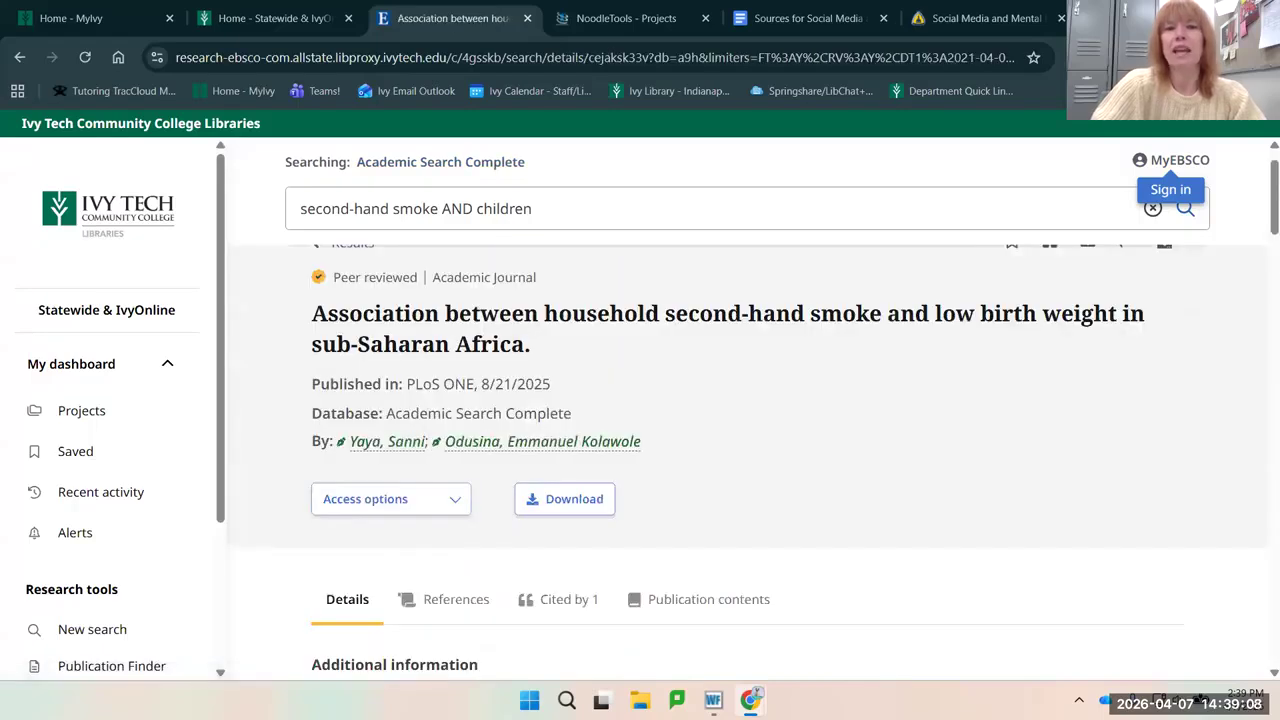
- Open the article's full text and export its citation to NoodleTools
left_click(390, 498)
left_click(360, 531)
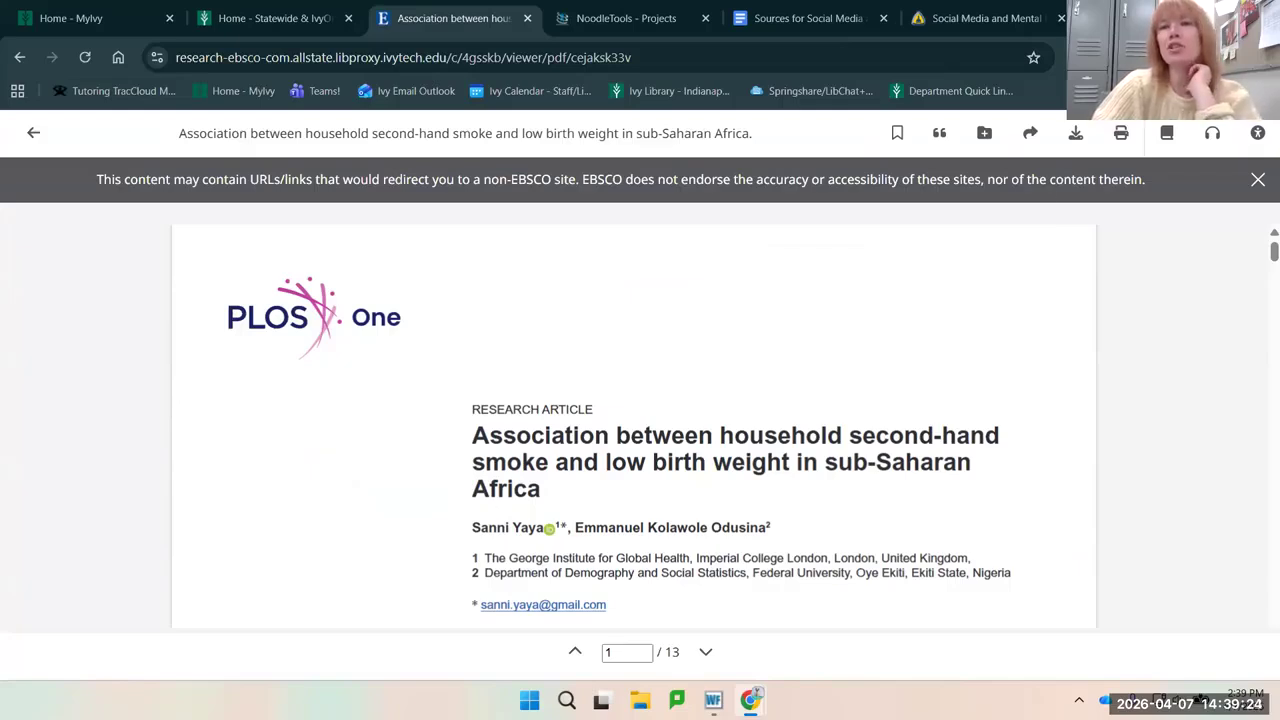
left_click(939, 133)
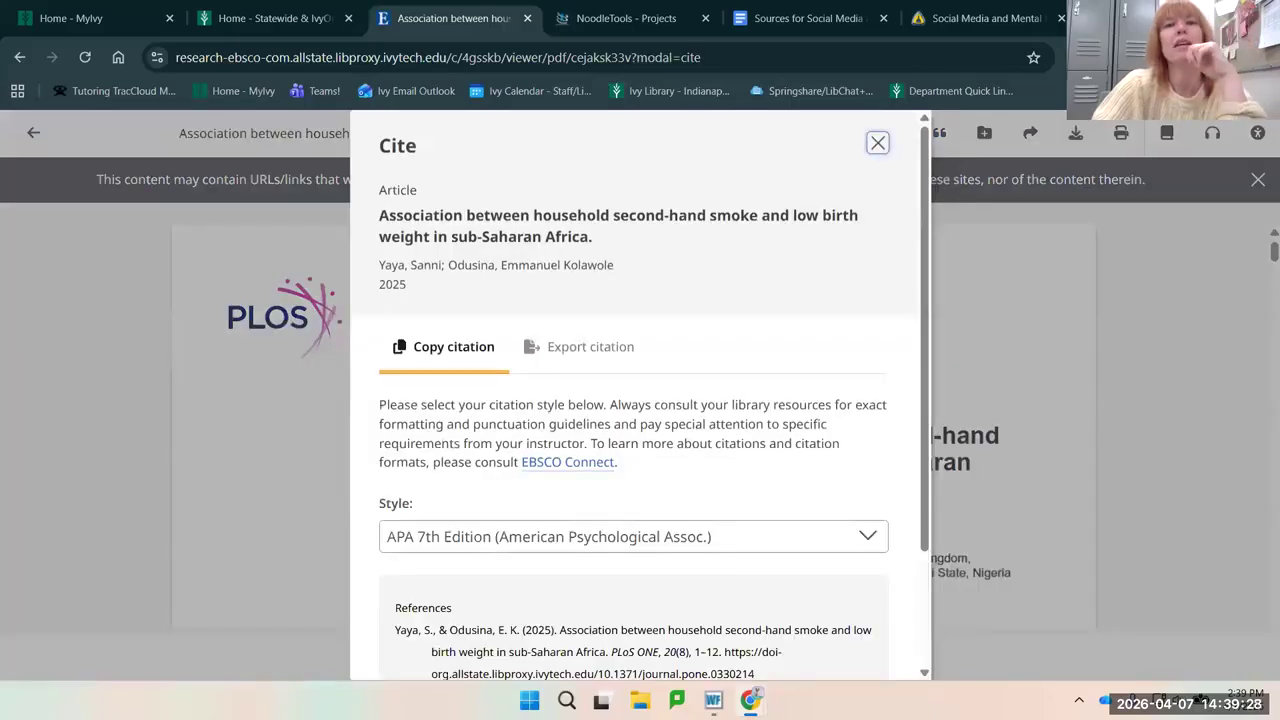
left_click(590, 347)
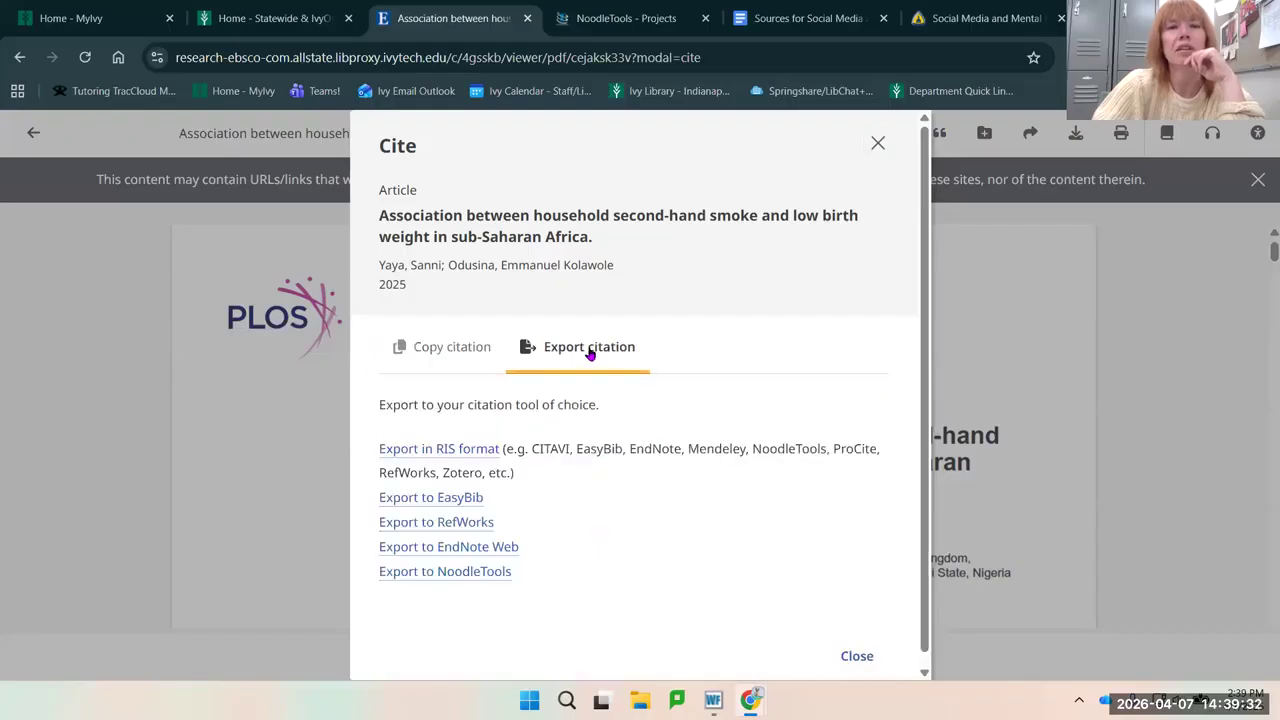
left_click(463, 354)
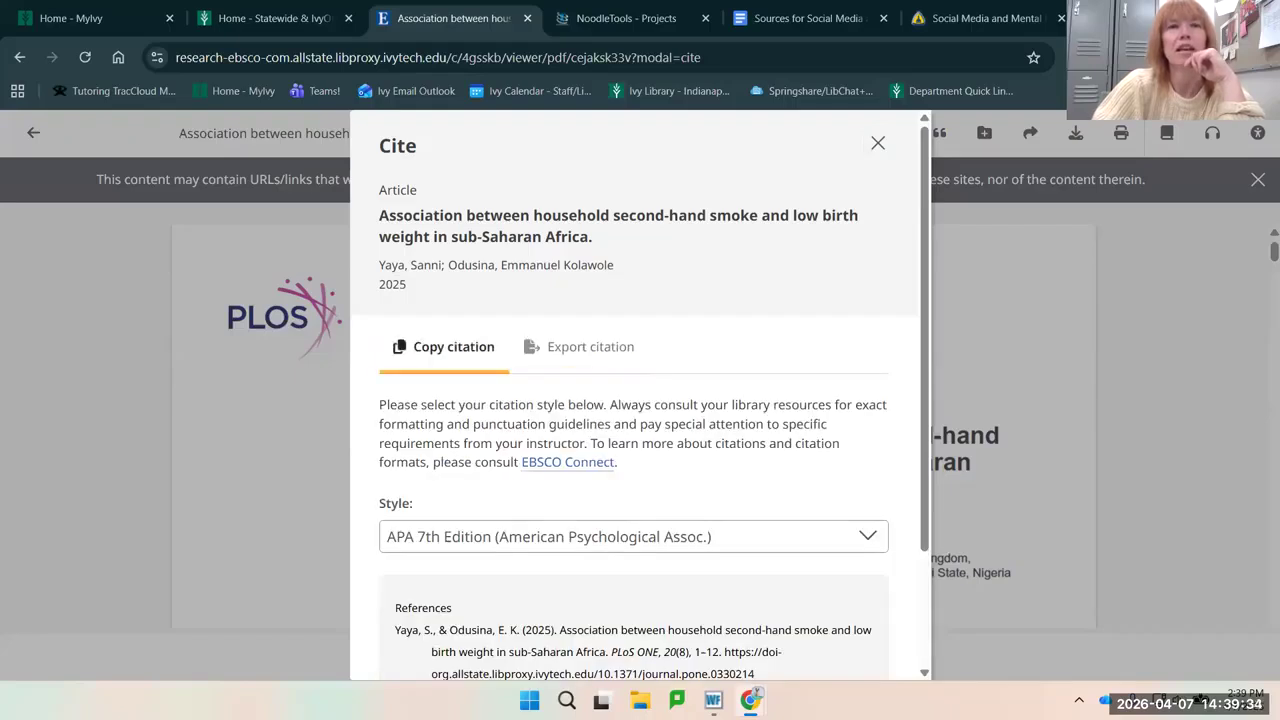
left_click(590, 347)
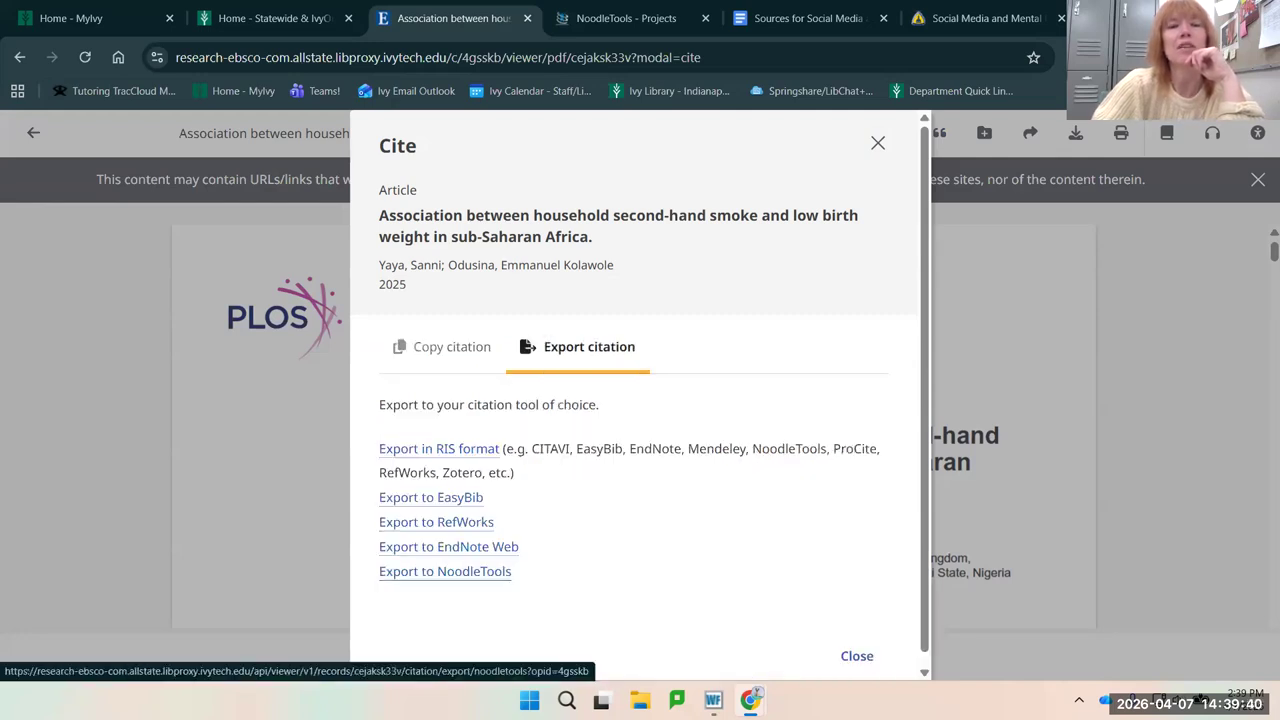
left_click(445, 571)
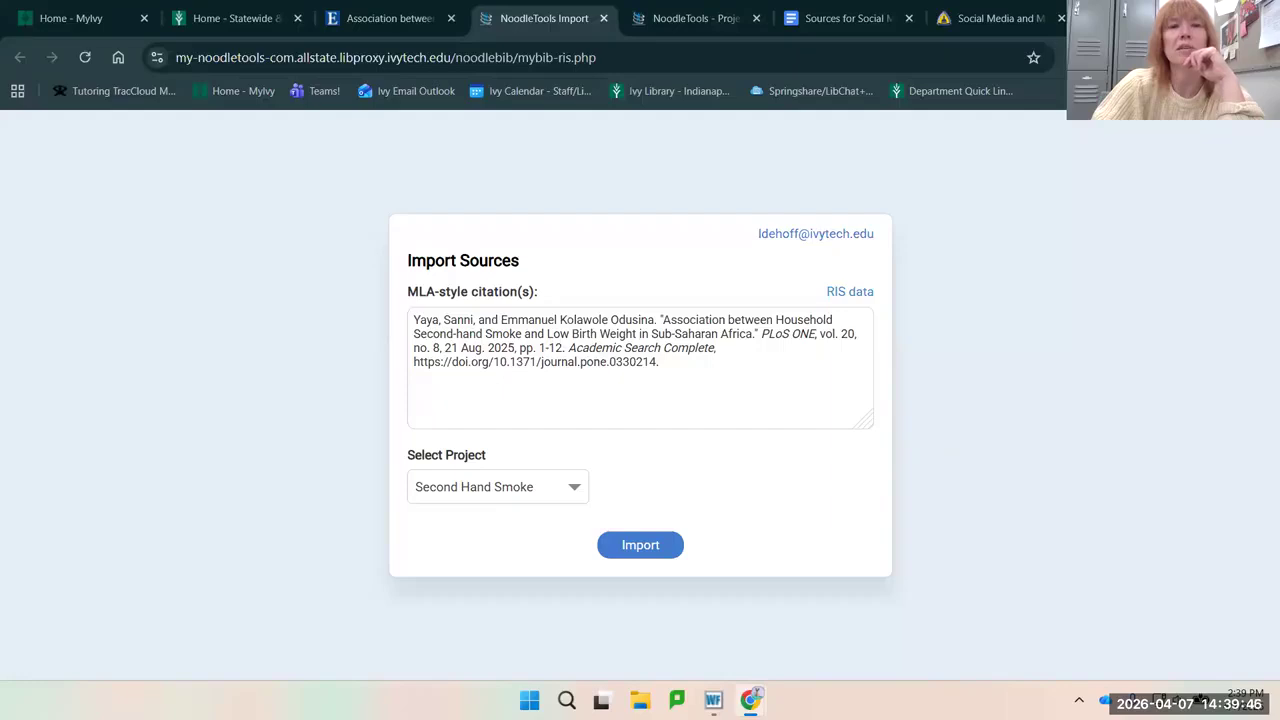
- Import the exported MLA-style citation into the Second Hand Smoke project
left_click(555, 500)
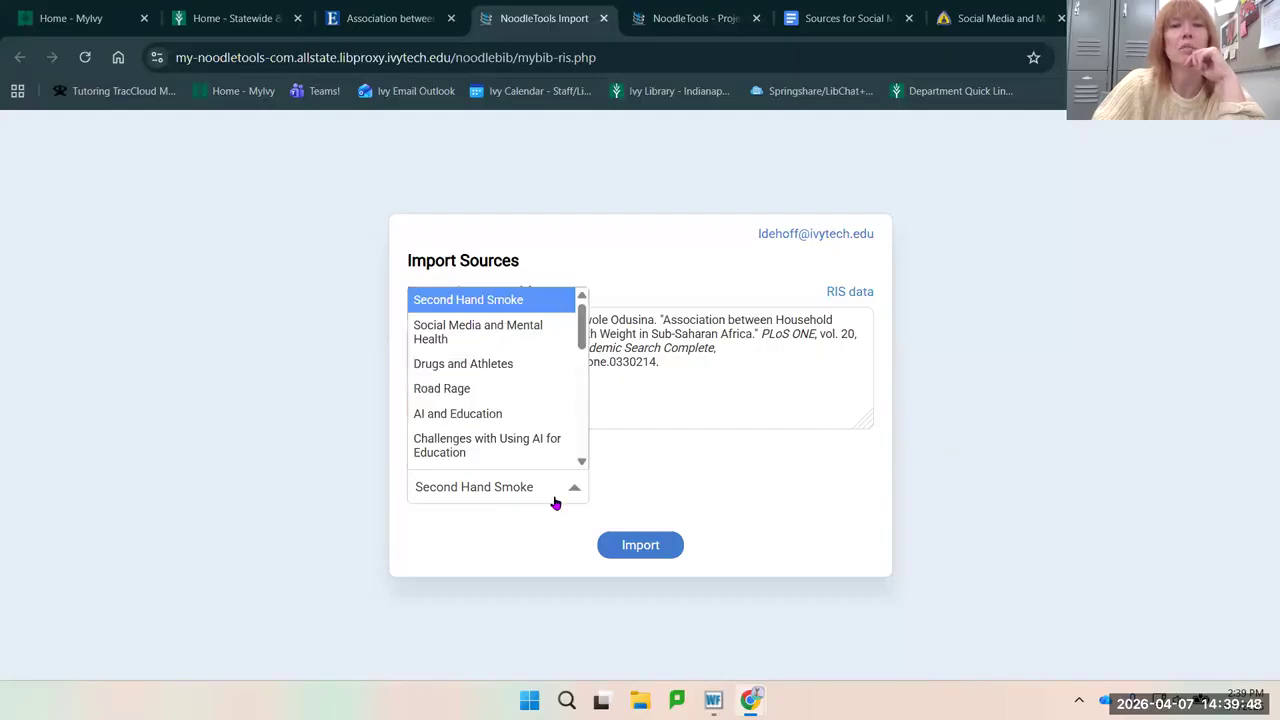
left_click(555, 502)
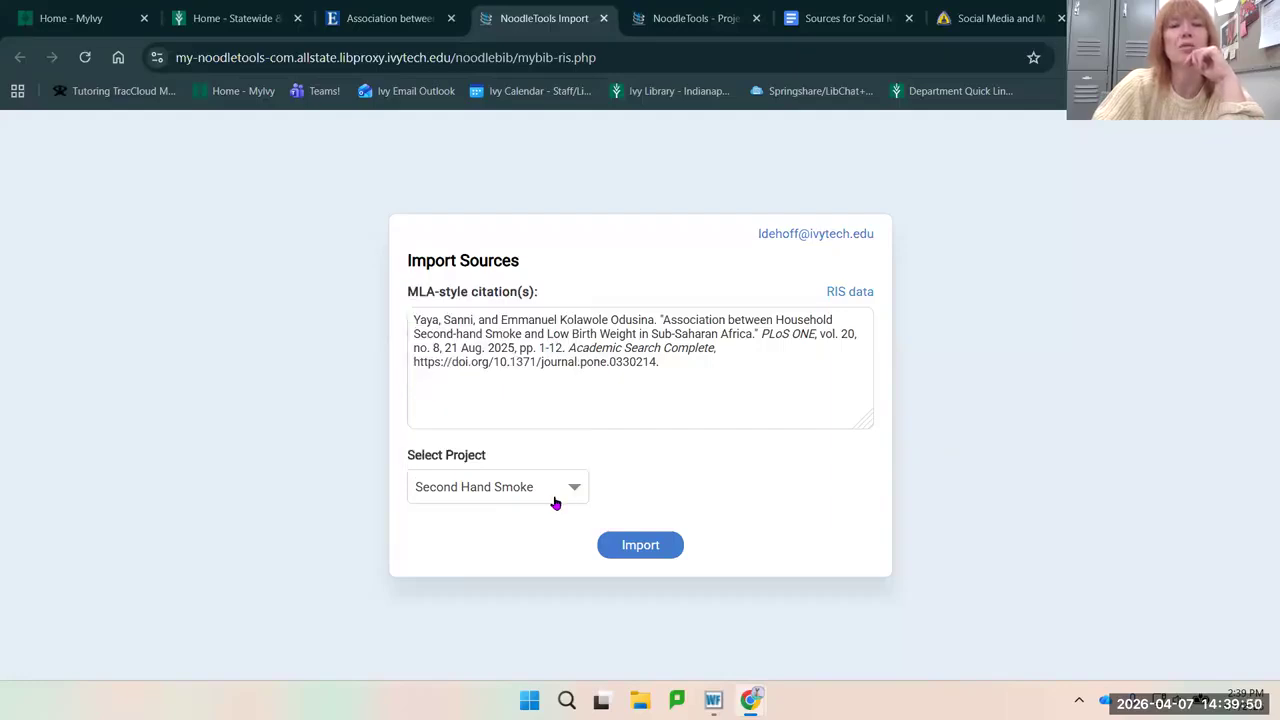
left_click(655, 543)
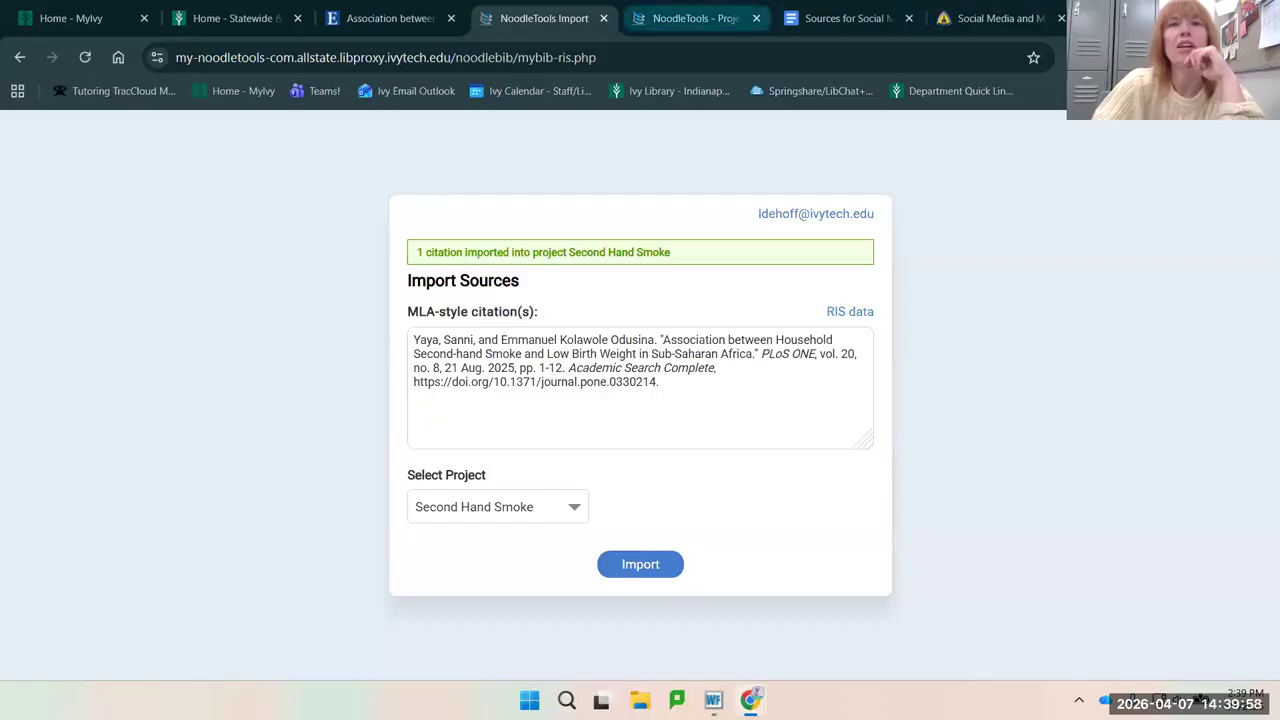
- Refresh the NoodleTools project list and open the Second Hand Smoke project's sources
left_click(695, 18)
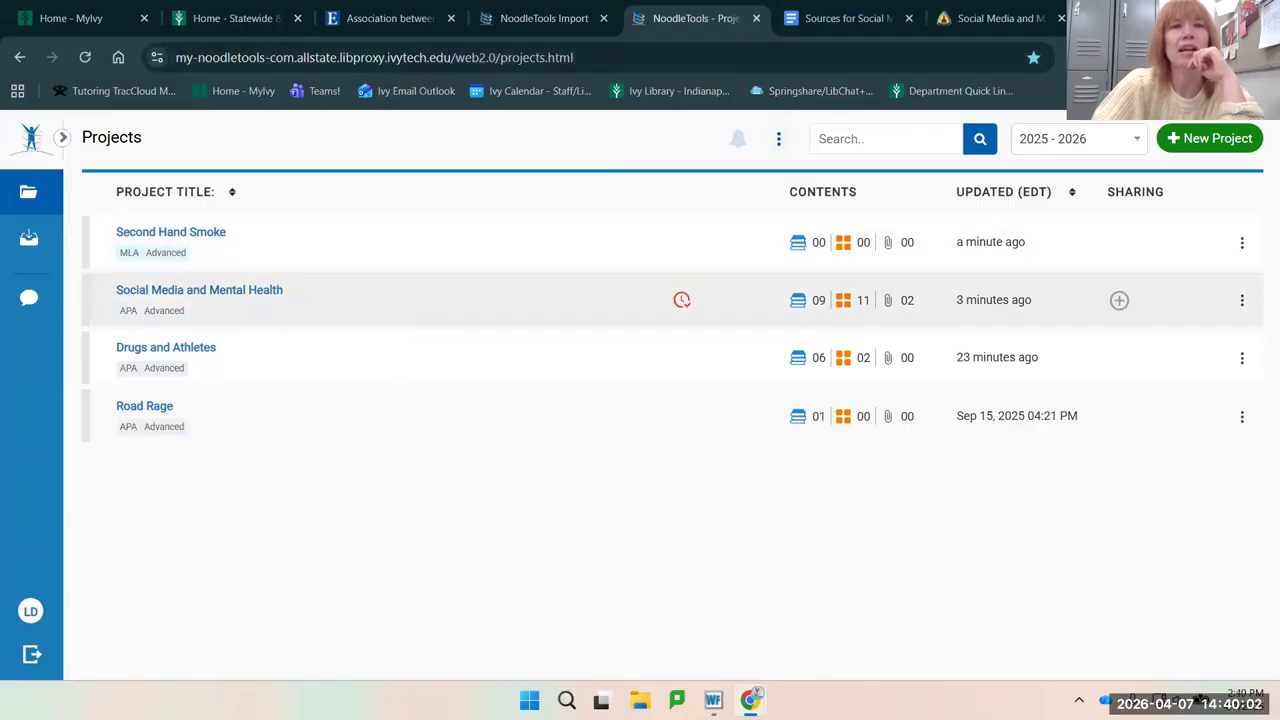
left_click(85, 57)
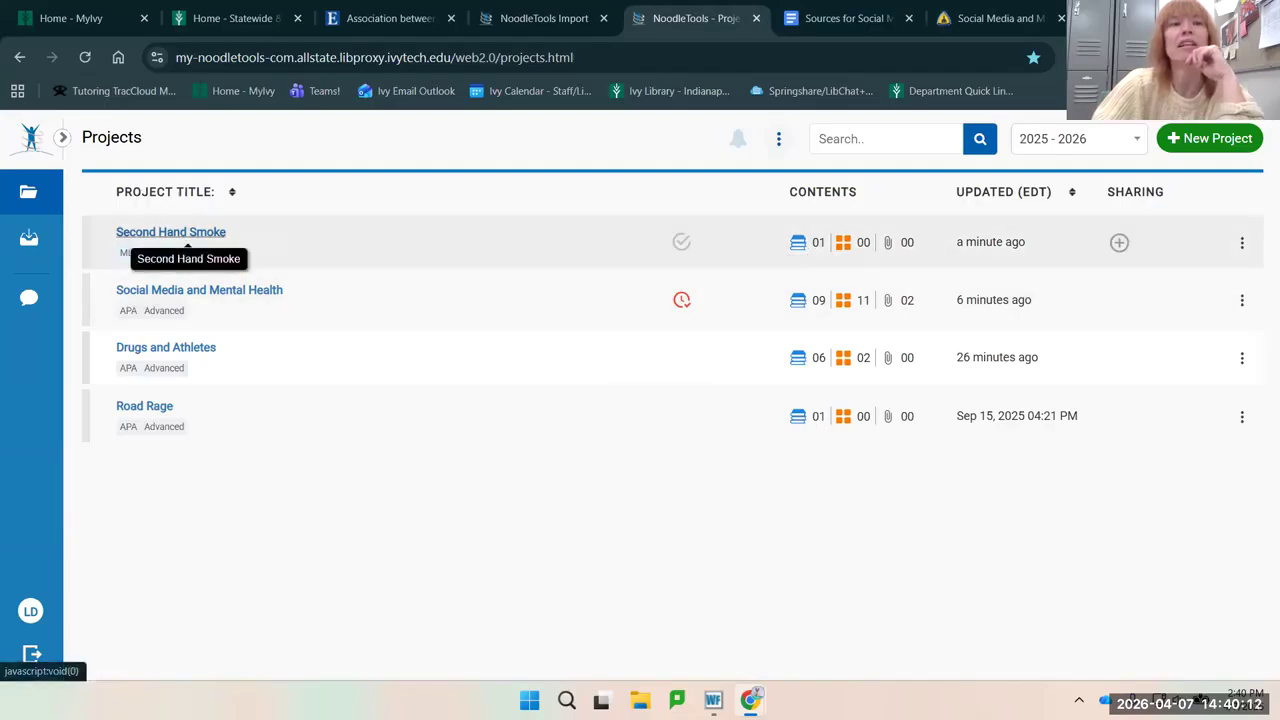
left_click(187, 238)
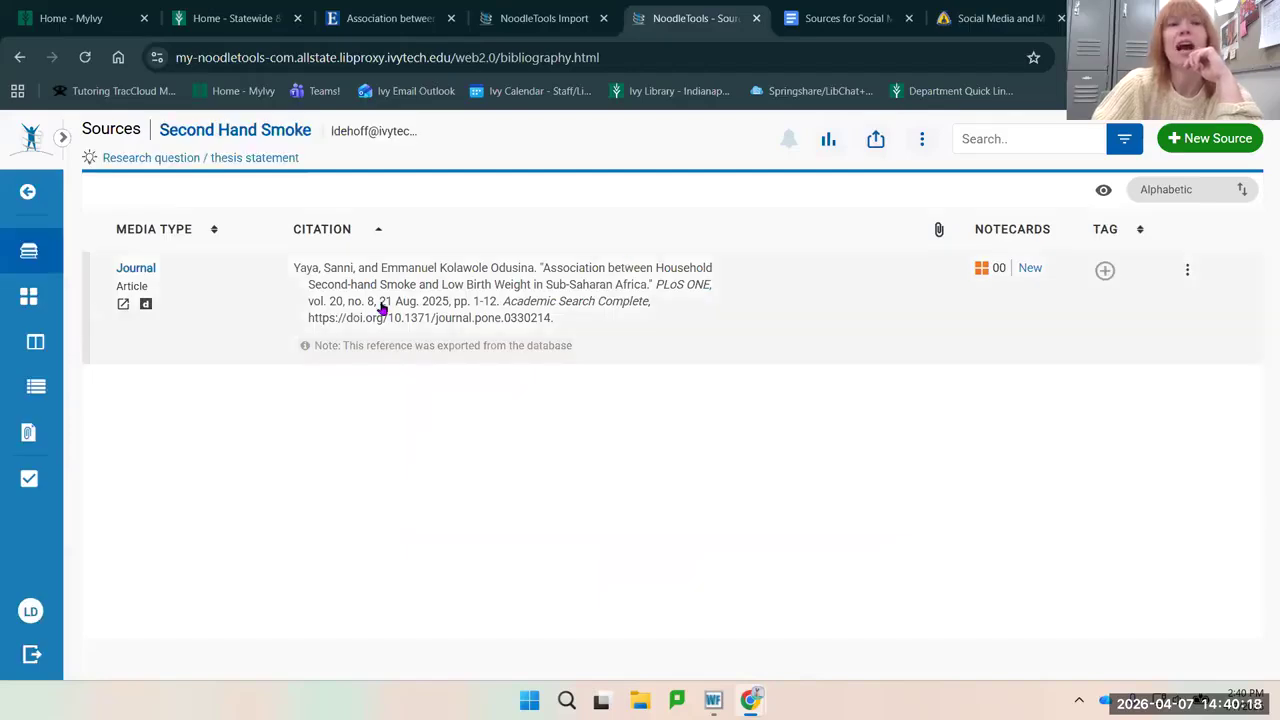
- Edit the imported journal citation, add the annotation "Second hand smoke is extremely dangerous for children in studies throughout the world." and save it
left_click(432, 298)
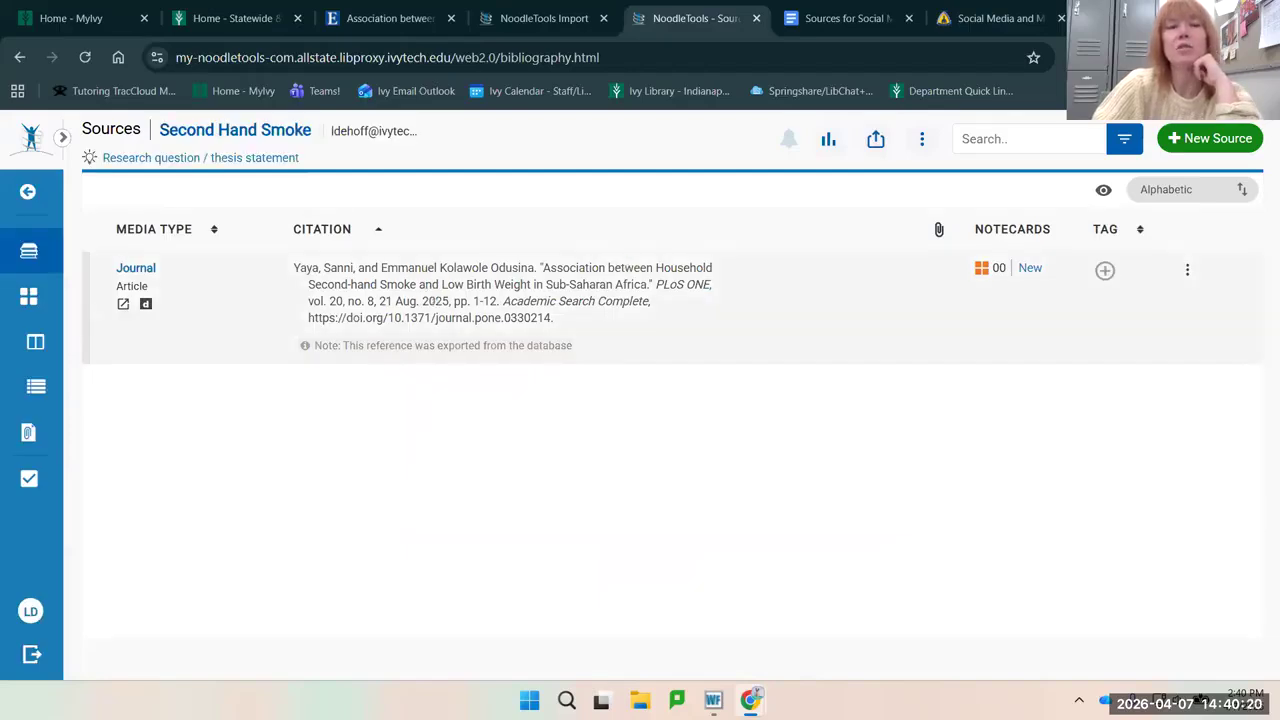
scroll(594, 317, "down", 4)
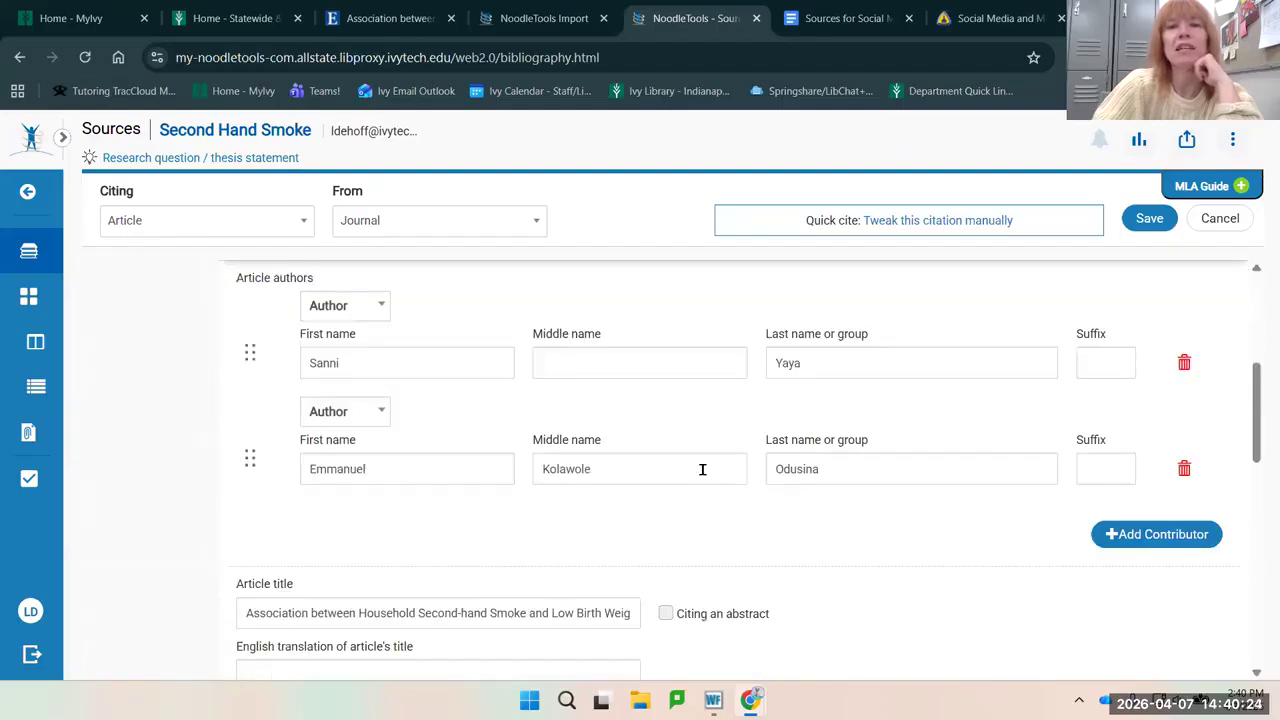
scroll(881, 508, "down", 10)
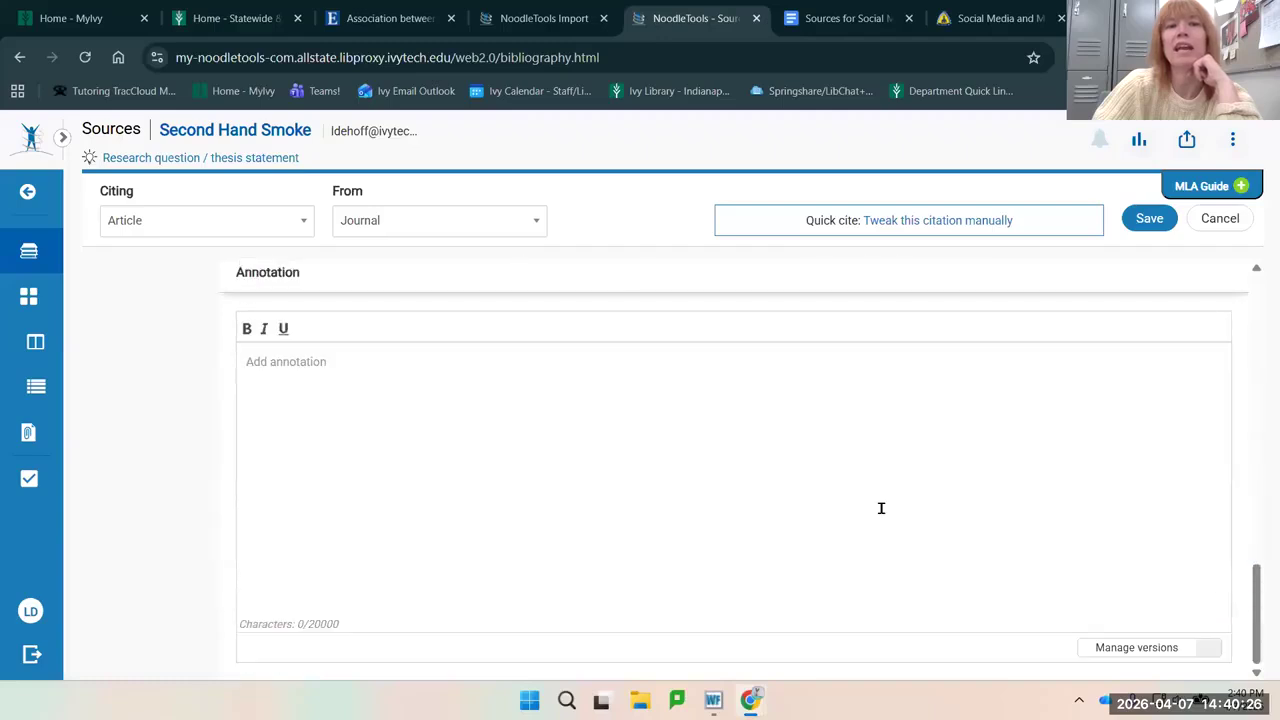
left_click(362, 370)
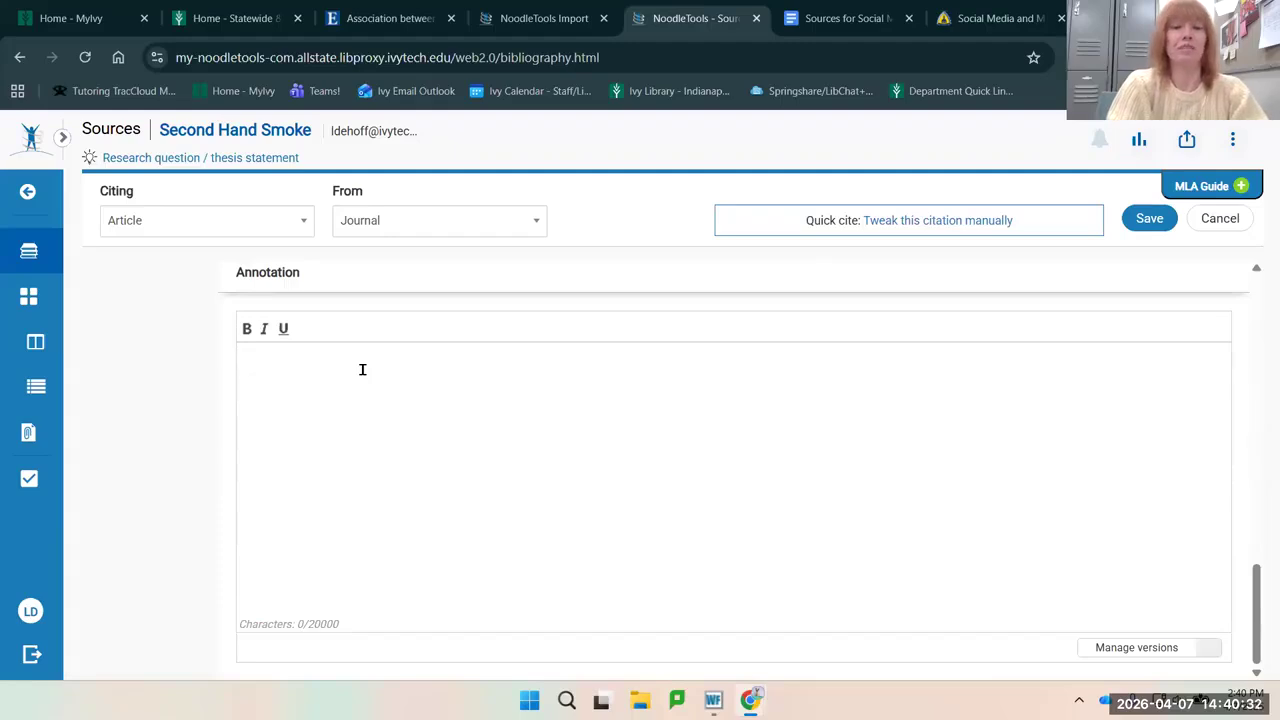
type("Se")
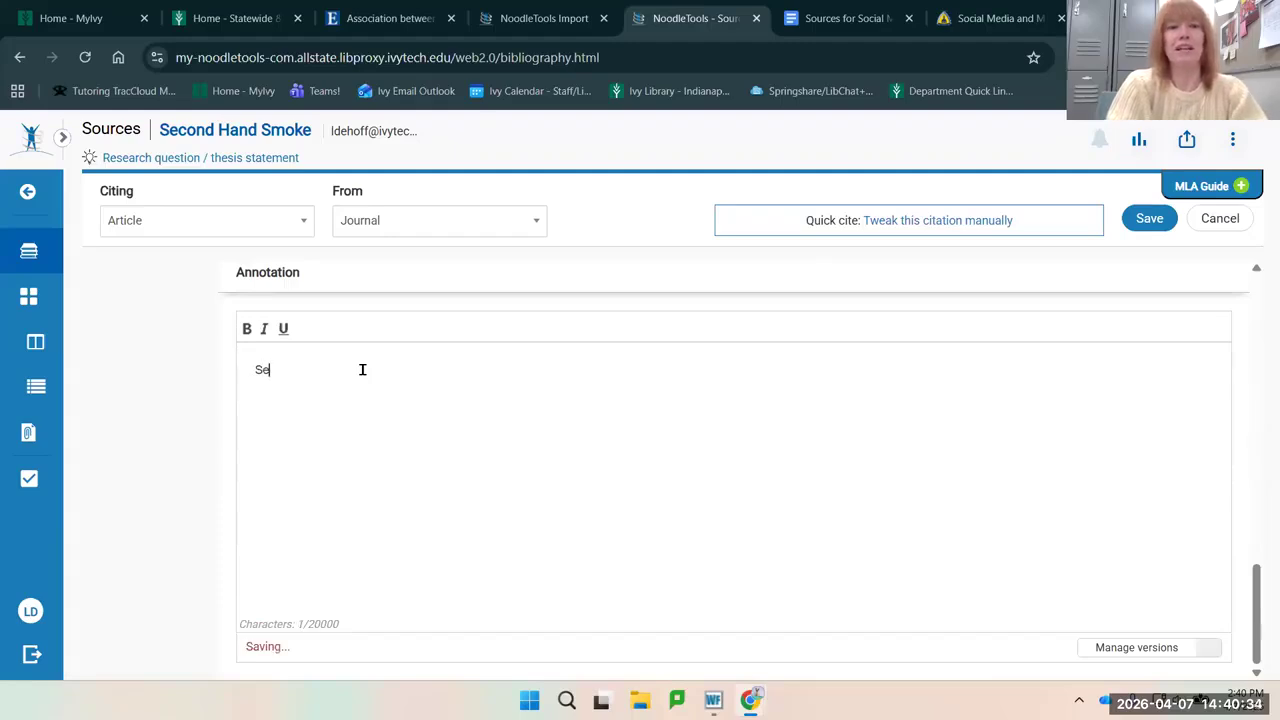
type("cond hand smoke")
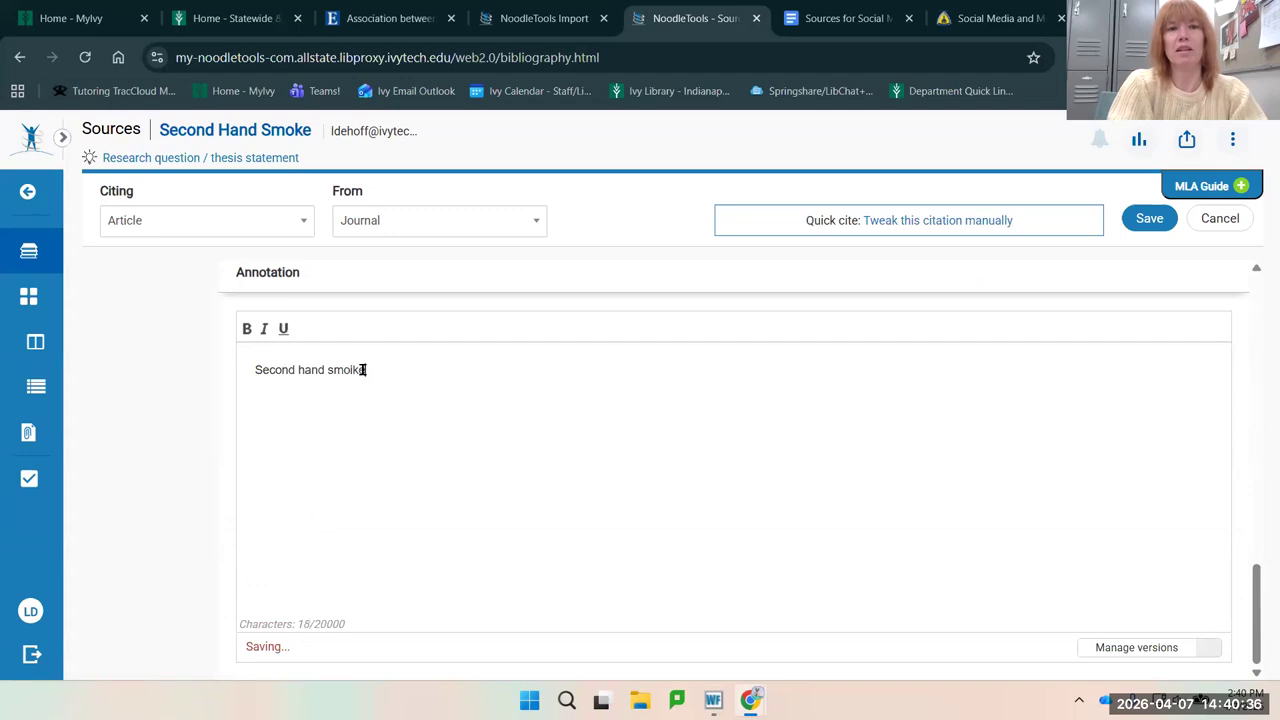
type(" is ext")
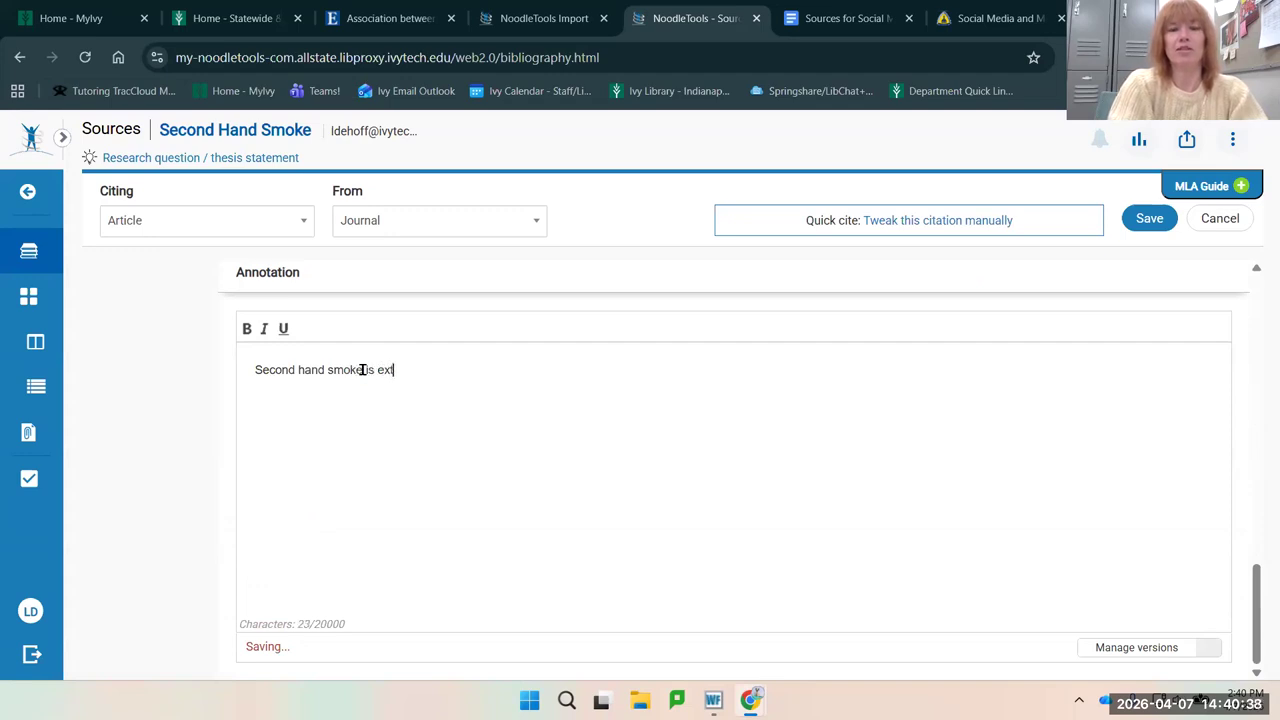
type("remely dange")
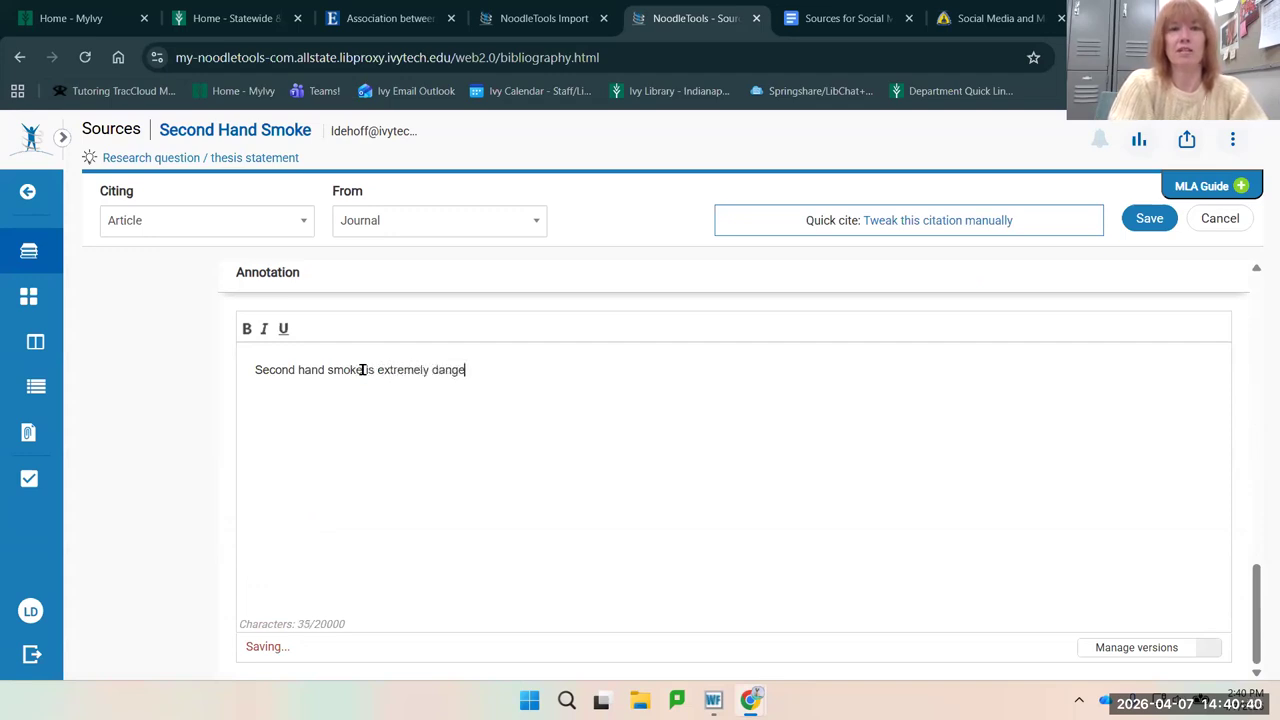
type("rous for childr")
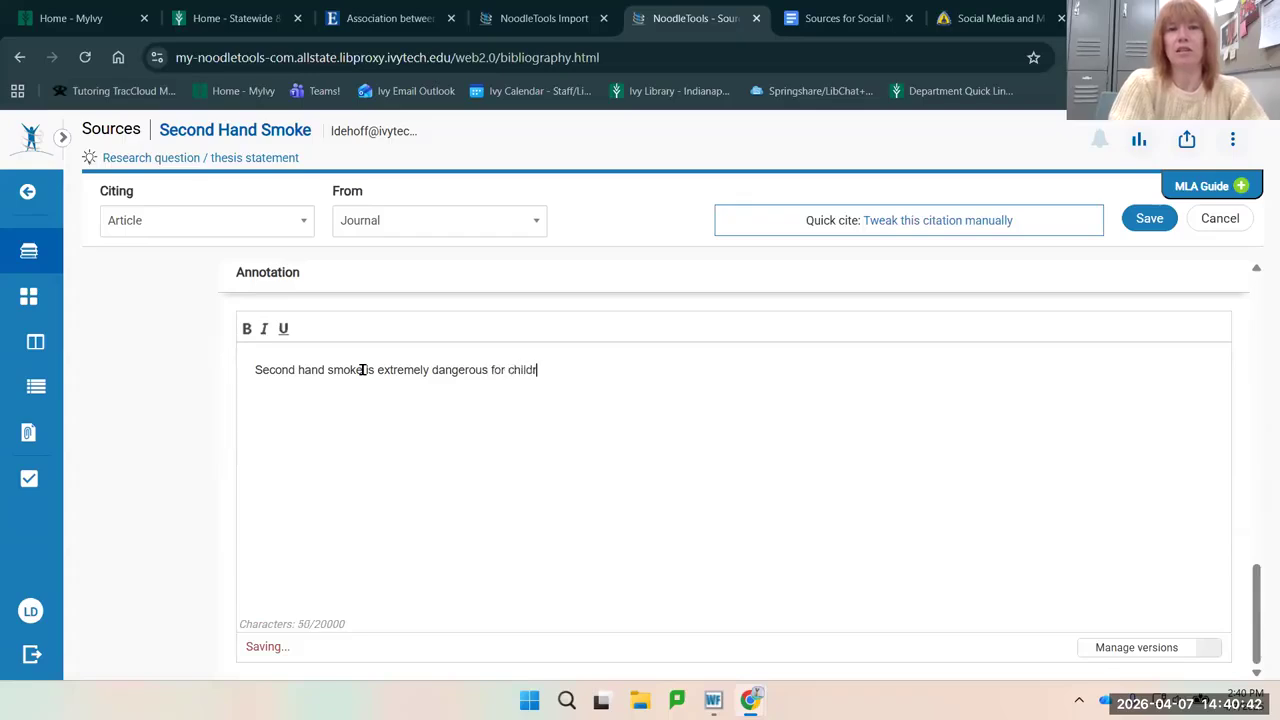
type("en in studie")
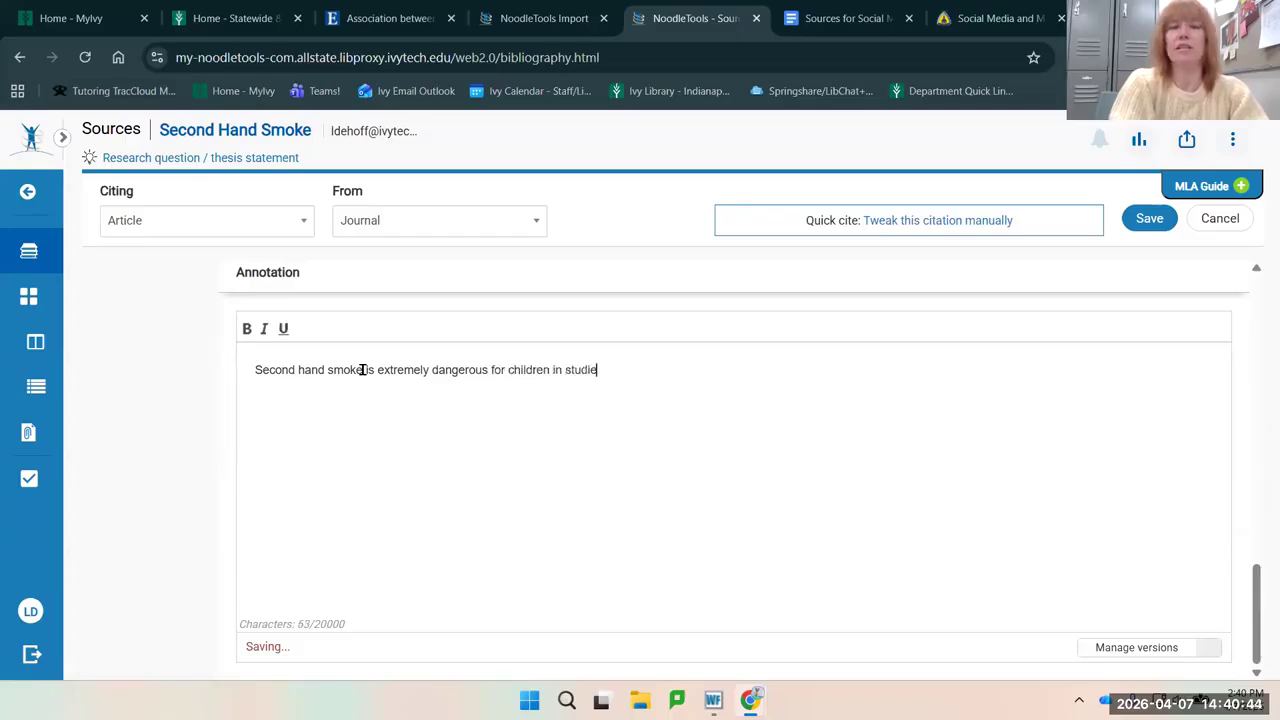
type("s thorughout")
key("BackSpace")
key("BackSpace")
key("BackSpace")
key("BackSpace")
key("BackSpace")
key("BackSpace")
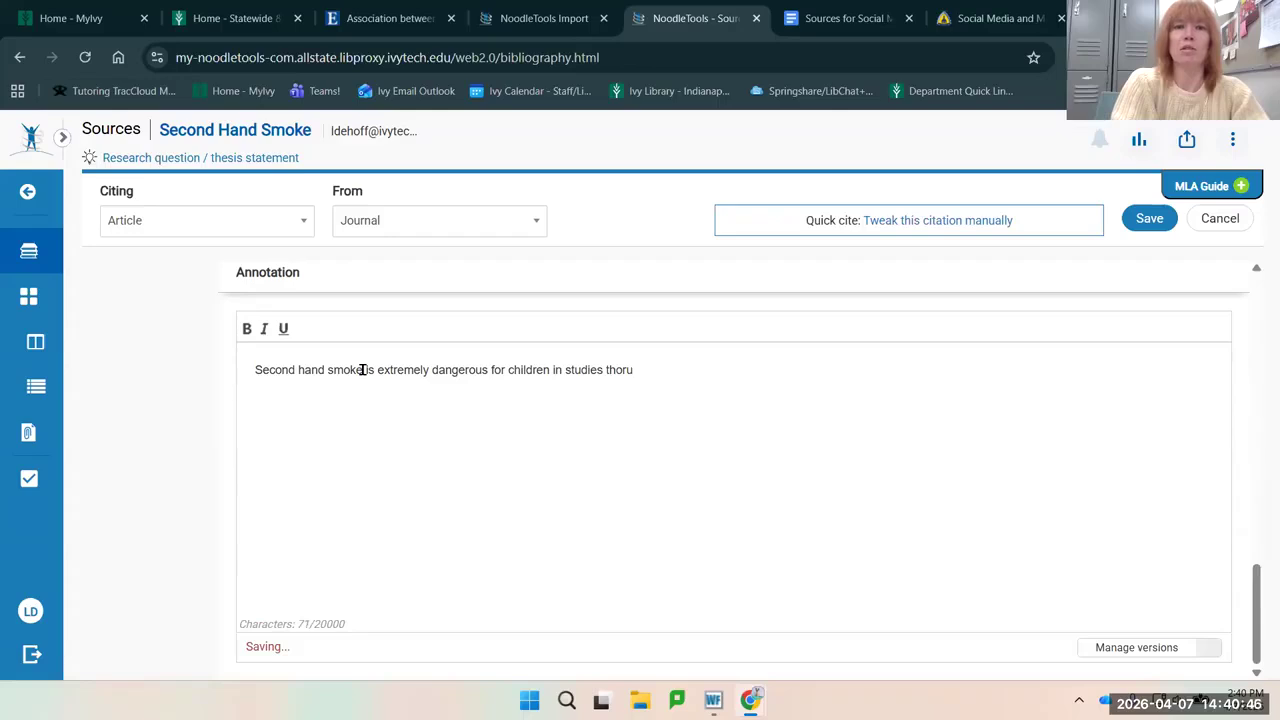
key("BackSpace")
type("rpugh")
key("BackSpace")
key("BackSpace")
key("BackSpace")
key("BackSpace")
type("ought")
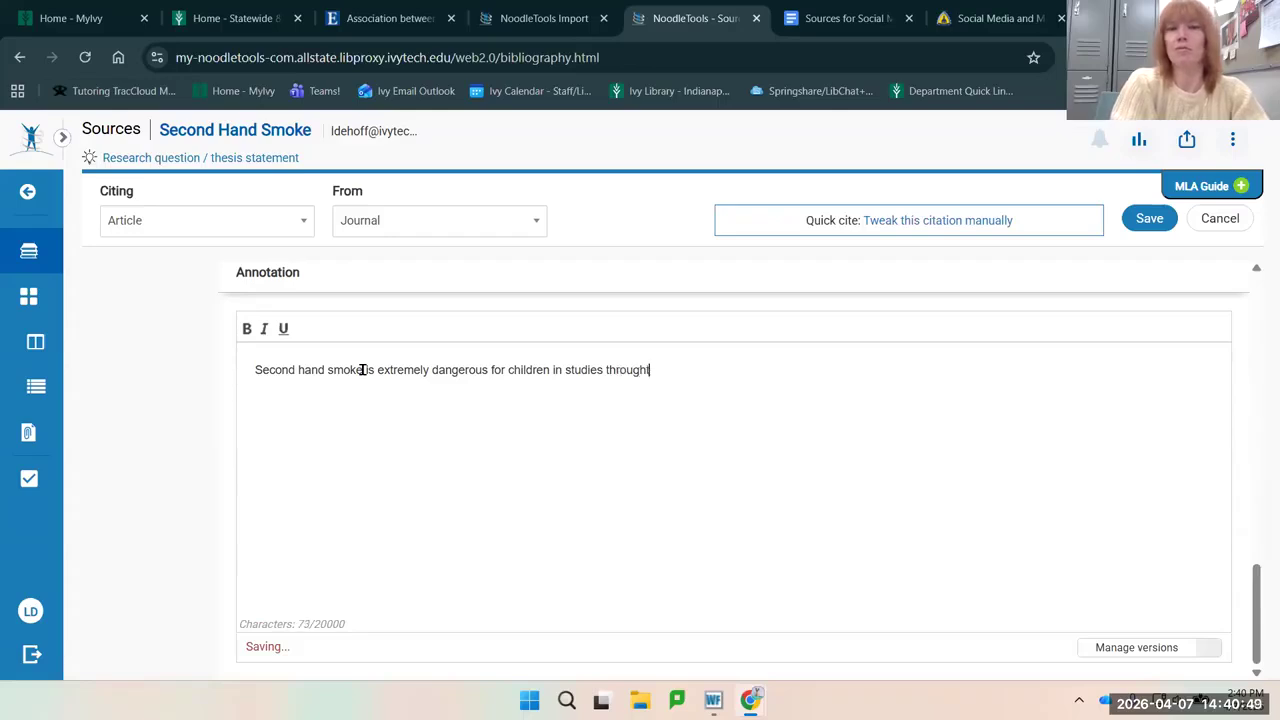
key("BackSpace")
type("out the world.")
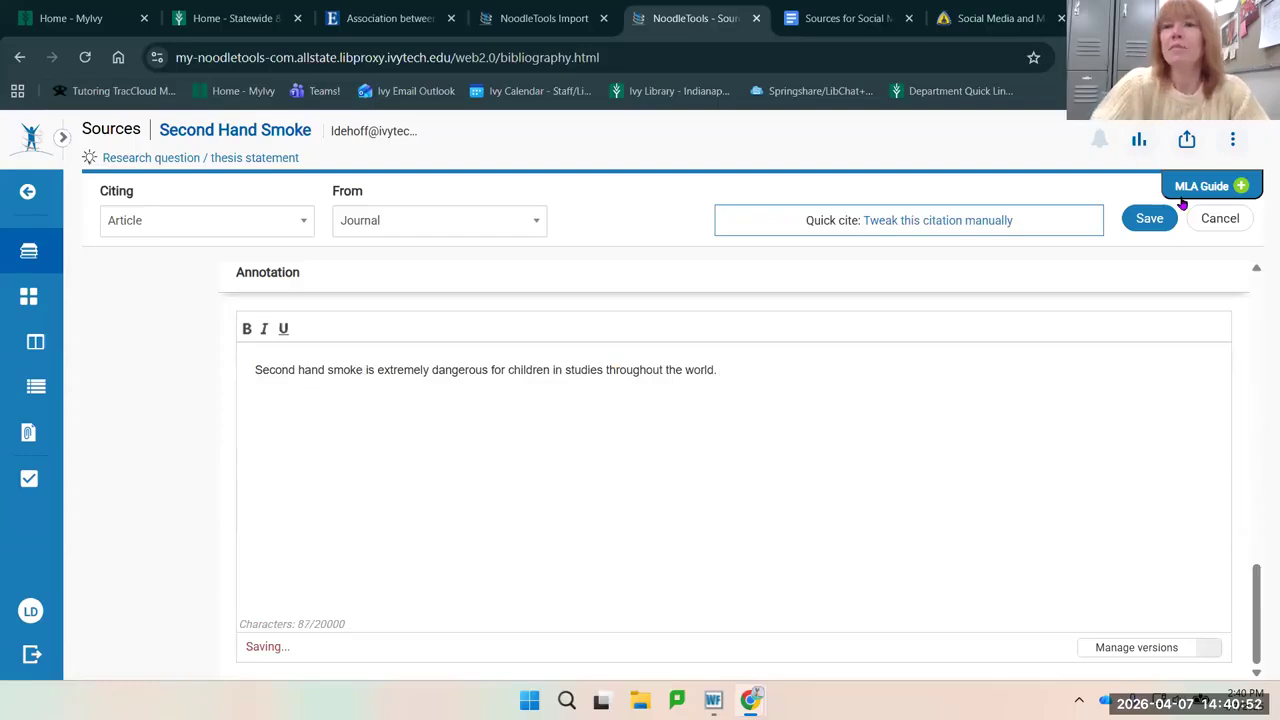
left_click(1149, 218)
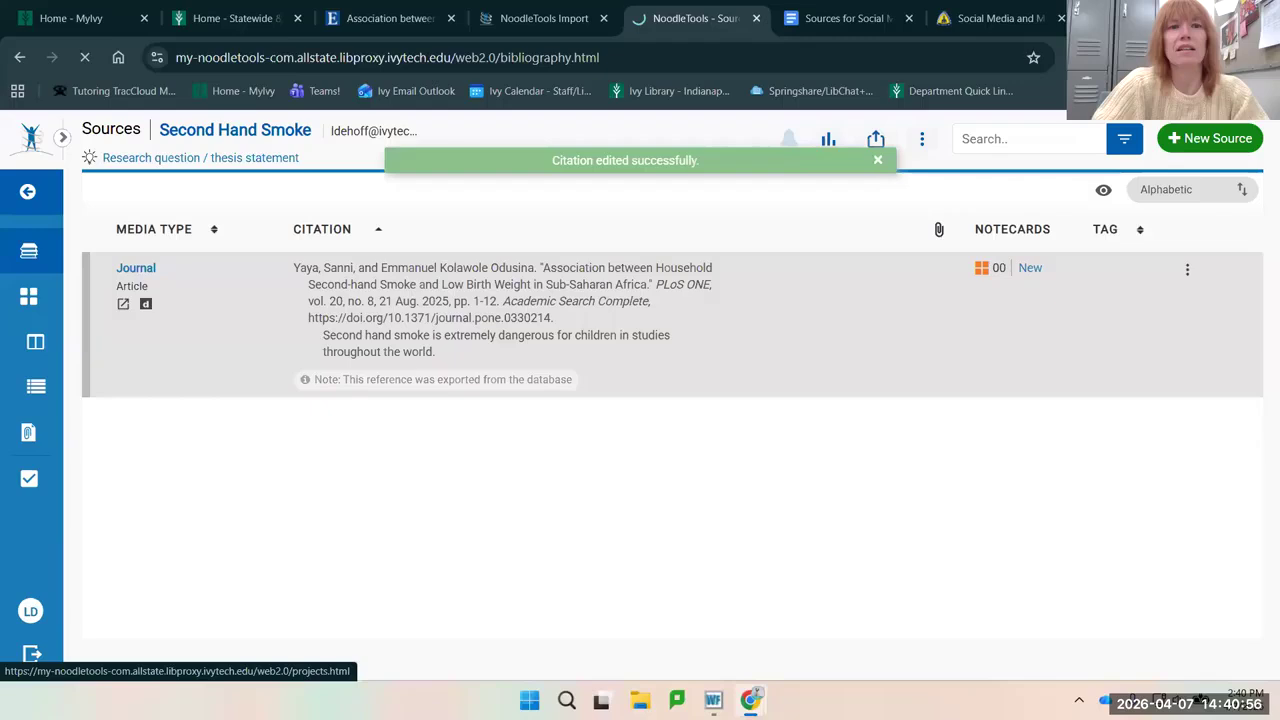
- Check the project list, review the Second Hand Smoke sources once more, and return to the project list
left_click(29, 195)
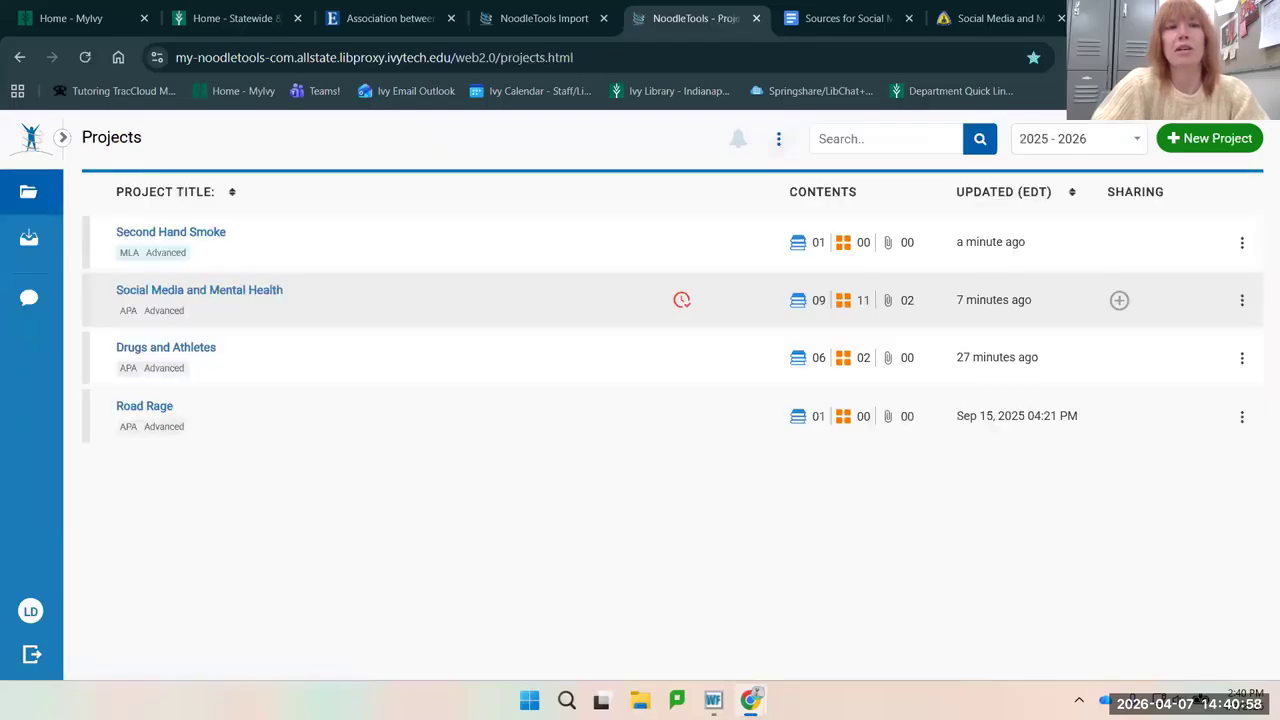
left_click(196, 234)
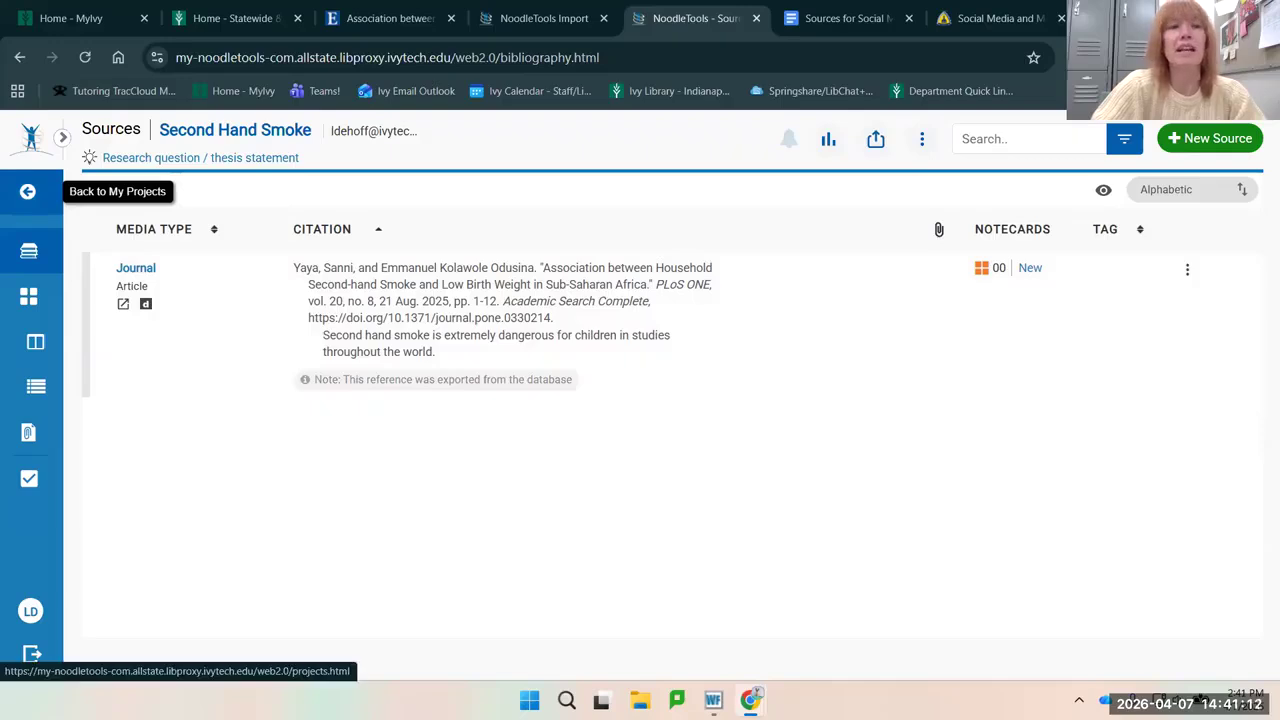
left_click(27, 191)
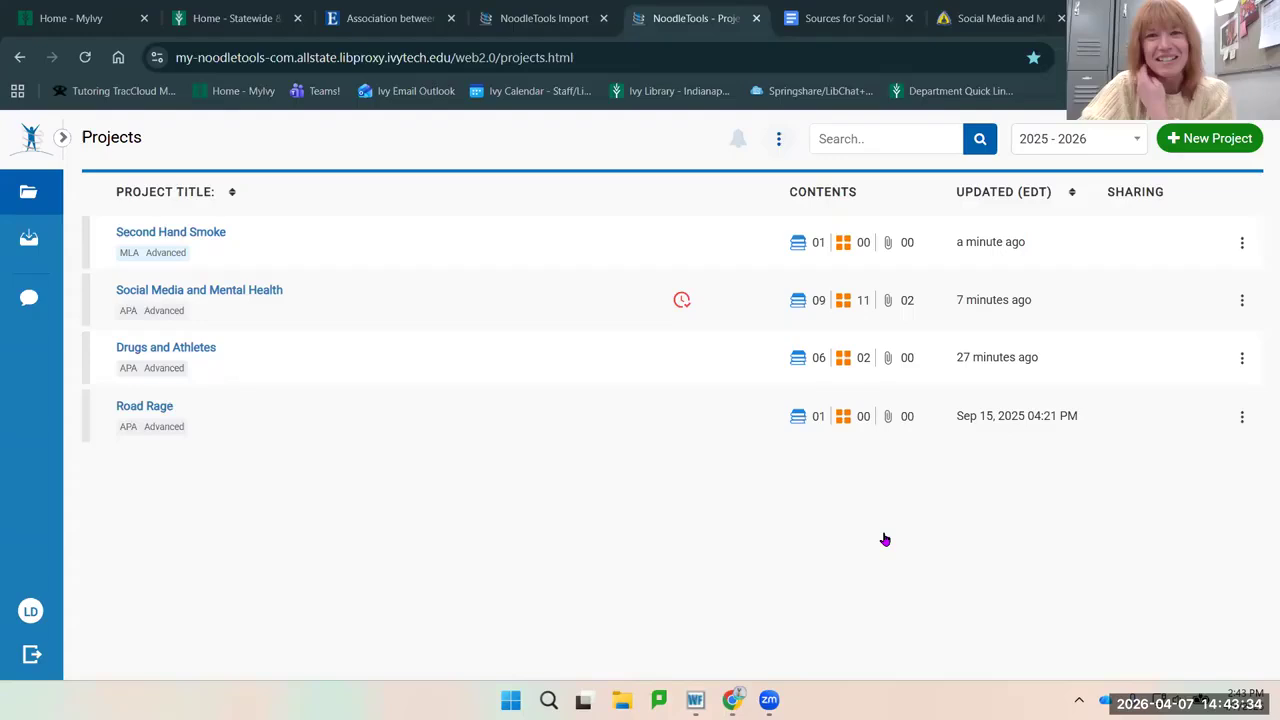
mouse_move(739, 204)
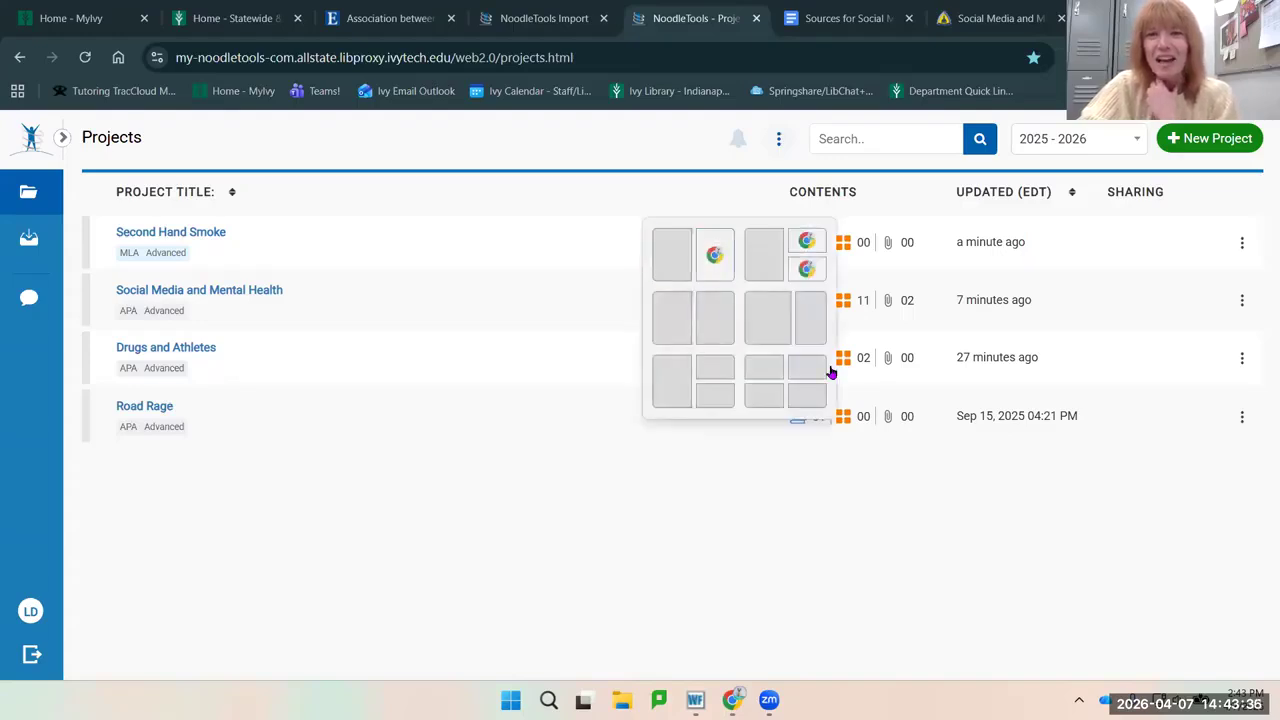